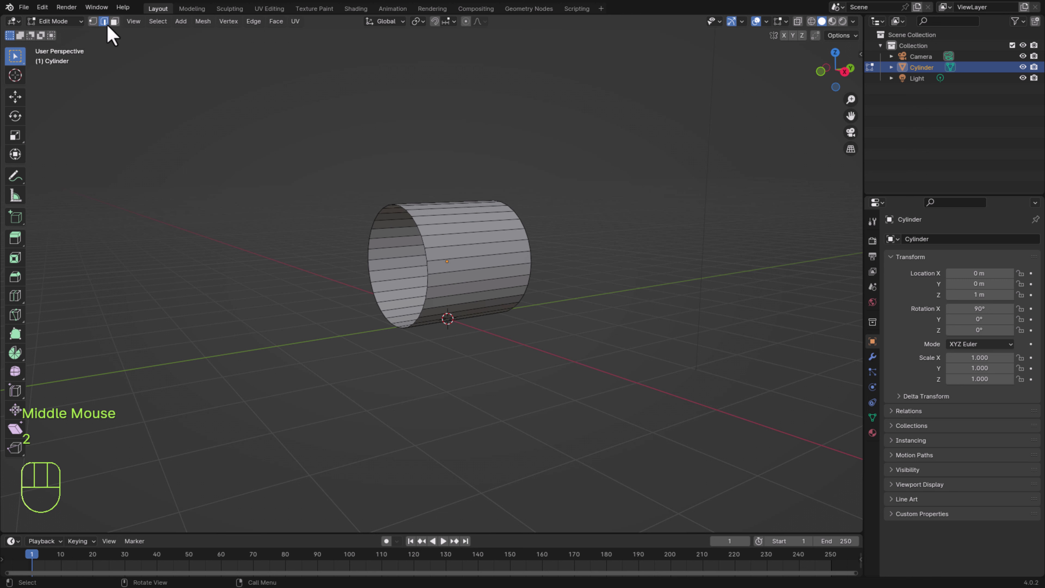
# Select the edge loop around the cylinder's open end and scale it down so the body tapers toward that end.
pyautogui.press('alt')
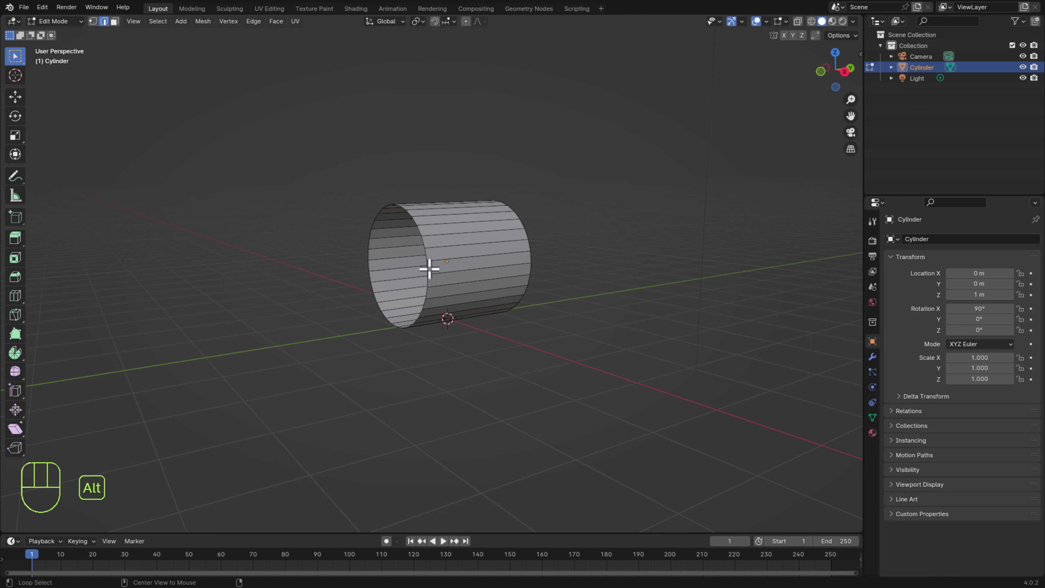
pyautogui.keyDown('alt'); pyautogui.click(428, 268); pyautogui.keyUp('alt')
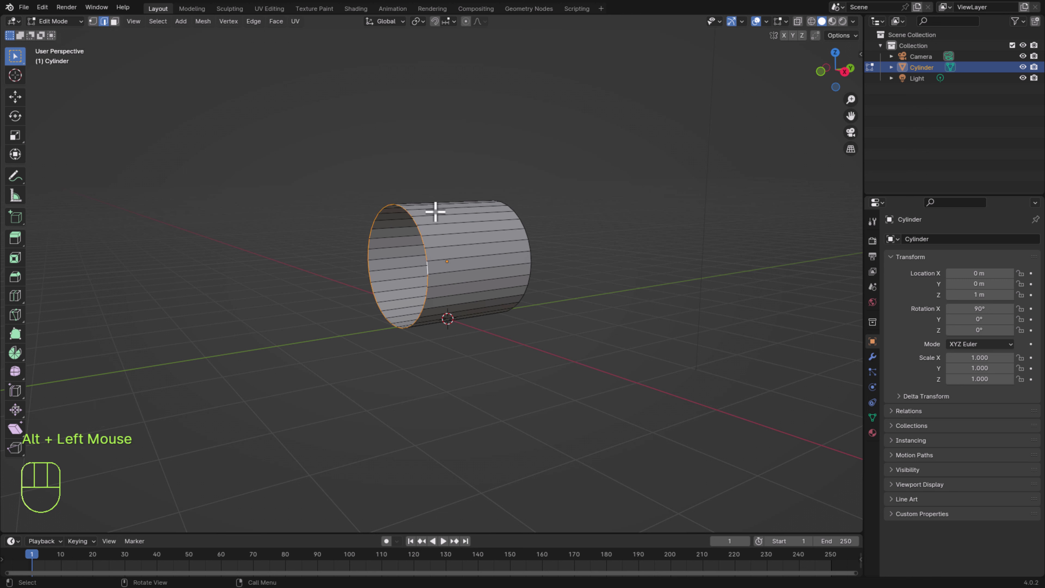
pyautogui.moveTo(486, 321); pyautogui.dragTo(531, 329, button='middle')
pyautogui.moveTo(534, 329); pyautogui.dragTo(494, 325, button='middle')
pyautogui.keyDown('shift'); pyautogui.moveTo(498, 325); pyautogui.dragTo(518, 342, button='middle'); pyautogui.keyUp('shift')
pyautogui.moveTo(576, 362); pyautogui.dragTo(539, 367, button='middle')
pyautogui.scroll(-1, 548, 370)
pyautogui.press('s')
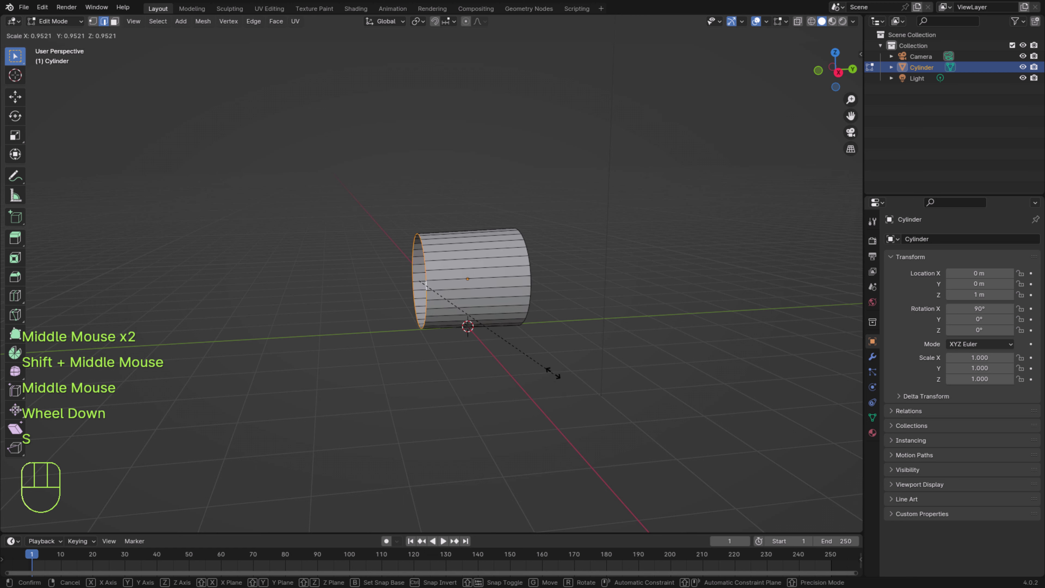
pyautogui.click(519, 335)
pyautogui.moveTo(443, 419); pyautogui.dragTo(512, 258, button='middle')
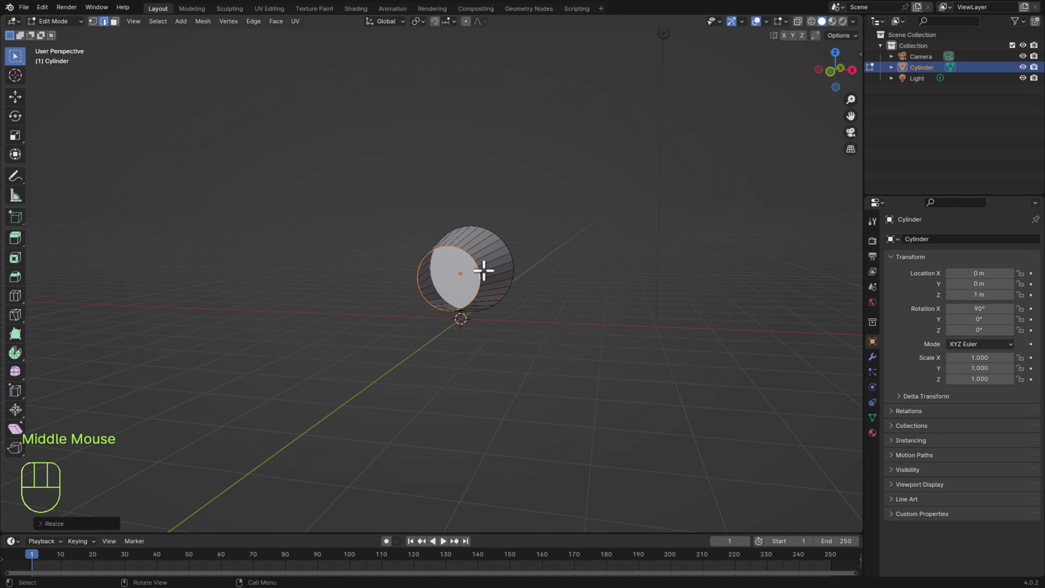
pyautogui.moveTo(525, 337); pyautogui.dragTo(504, 358, button='middle')
pyautogui.press('s')
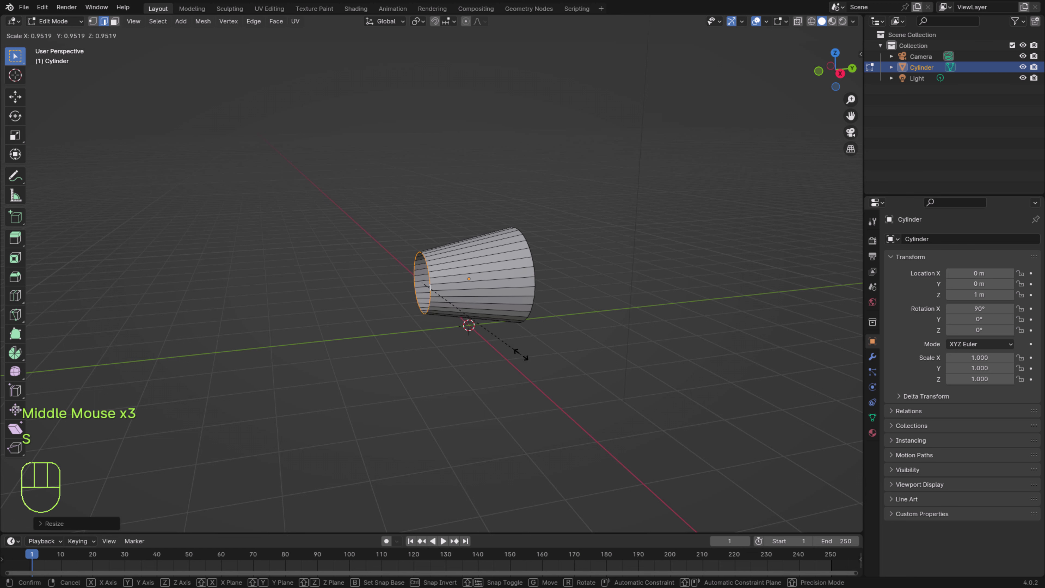
pyautogui.click(521, 352)
# Delete the cap face on the wide end of the tapered cylinder.
pyautogui.moveTo(550, 378); pyautogui.dragTo(510, 383, button='middle')
pyautogui.moveTo(713, 428); pyautogui.dragTo(735, 453, button='middle')
pyautogui.scroll(1, 735, 453)
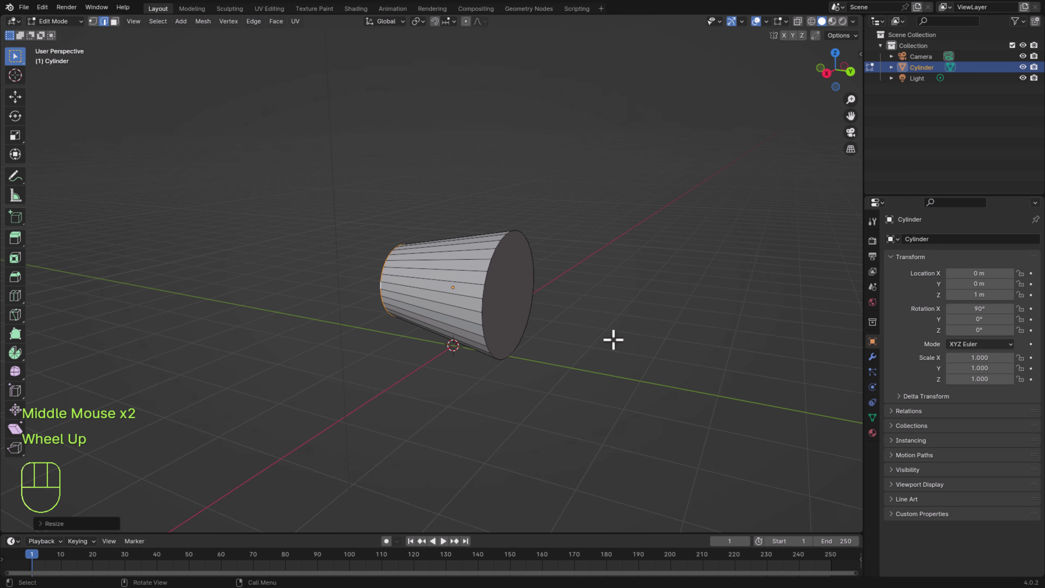
pyautogui.press('3')
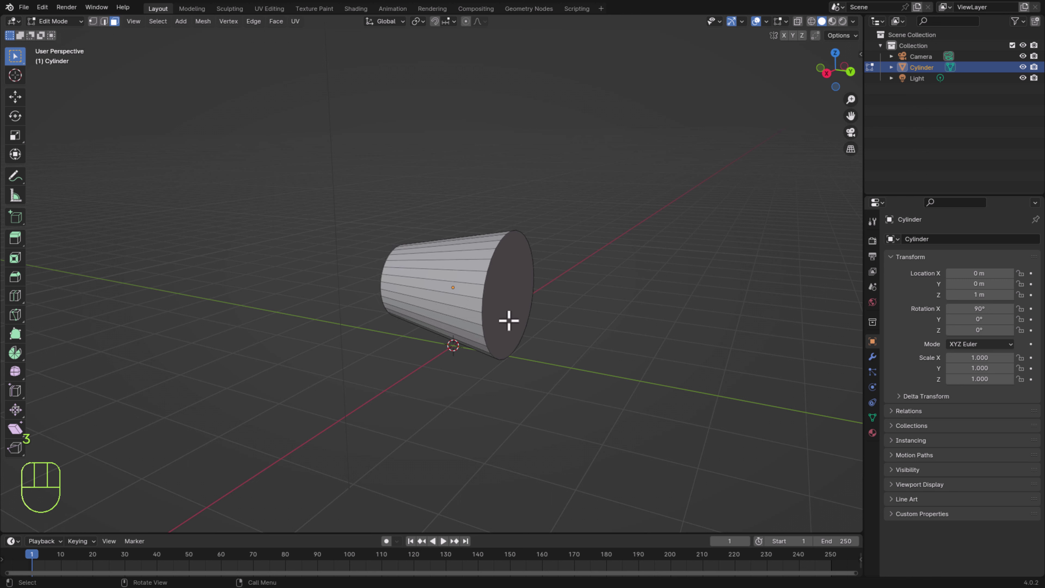
pyautogui.click(508, 322)
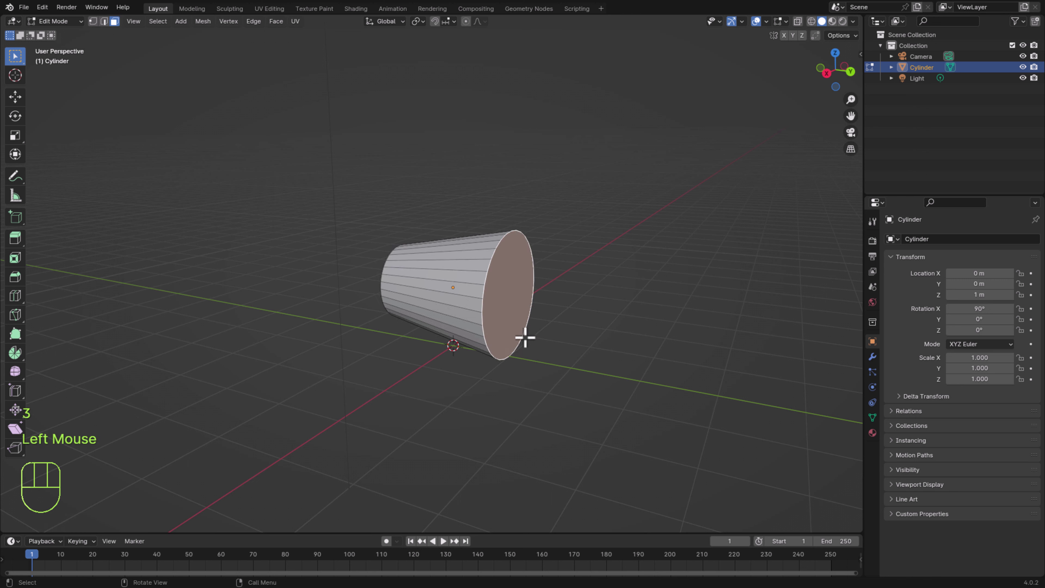
pyautogui.press('x')
pyautogui.click(623, 393)
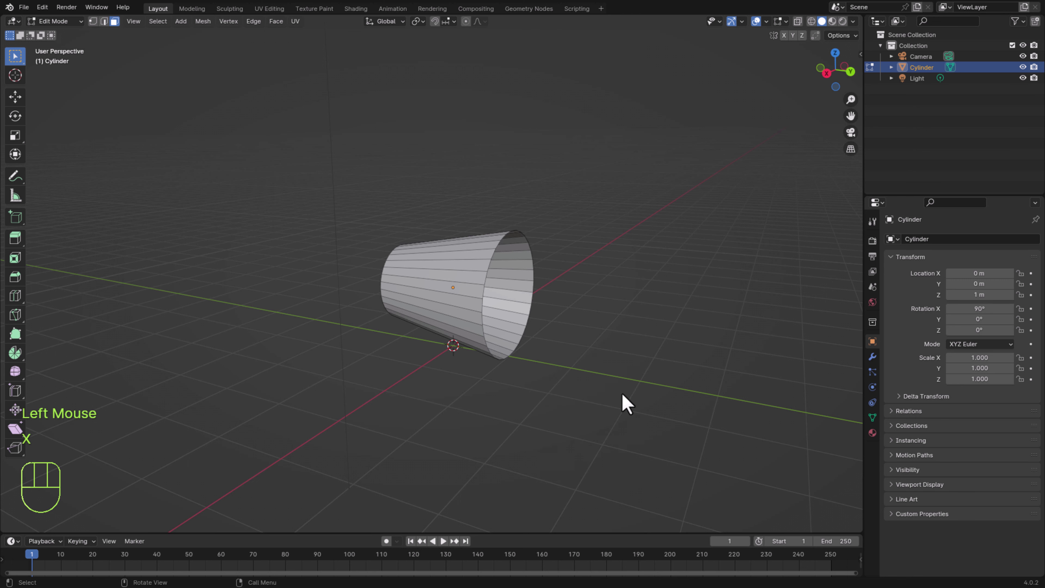
# Select the wide end's edge loop, extrude it a short way outward and scale it to about 0.9.
pyautogui.press('2')
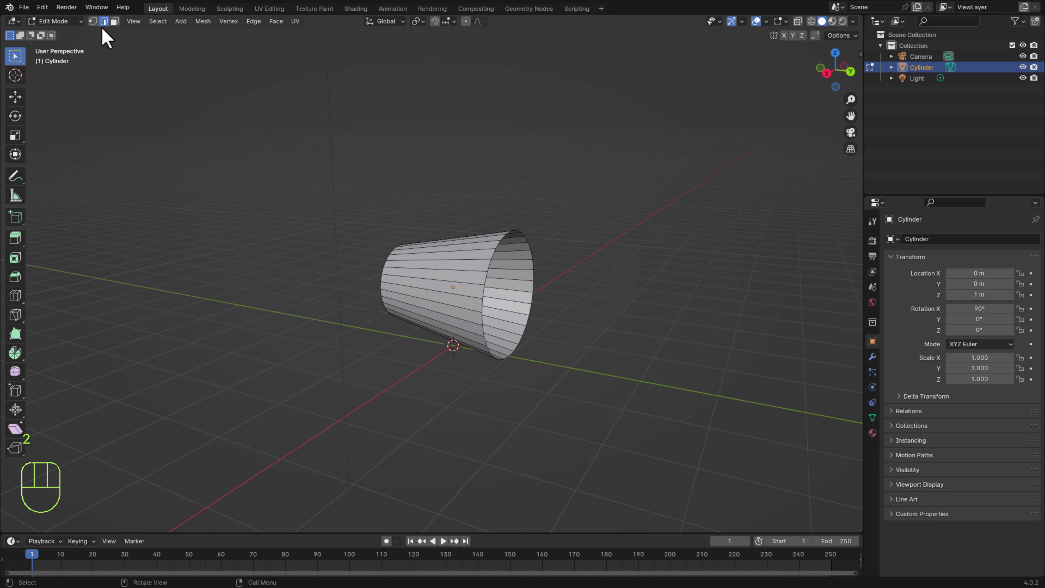
pyautogui.press('alt')
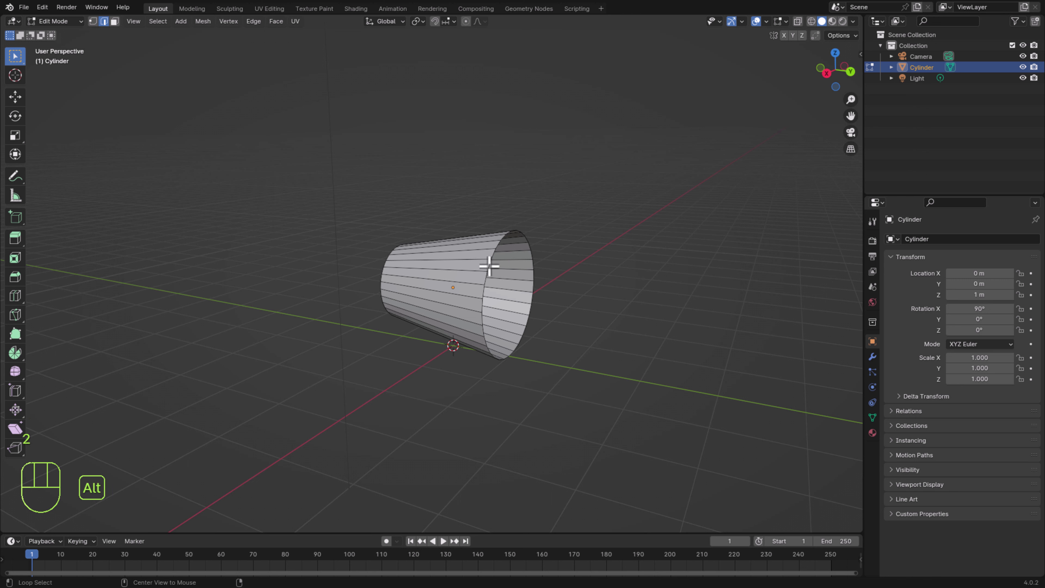
pyautogui.keyDown('alt'); pyautogui.click(489, 265); pyautogui.keyUp('alt')
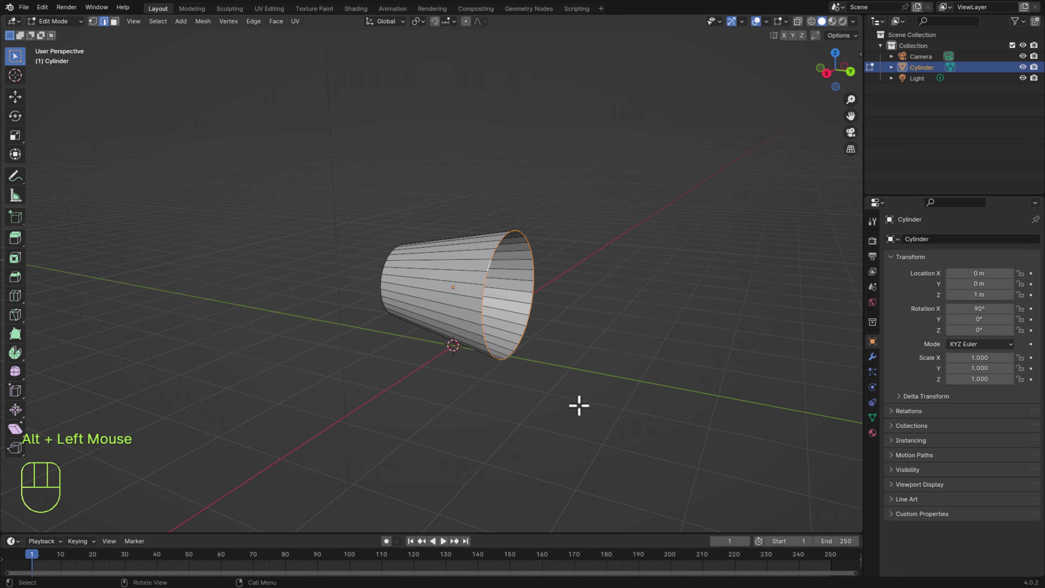
pyautogui.moveTo(596, 416); pyautogui.dragTo(619, 406, button='middle')
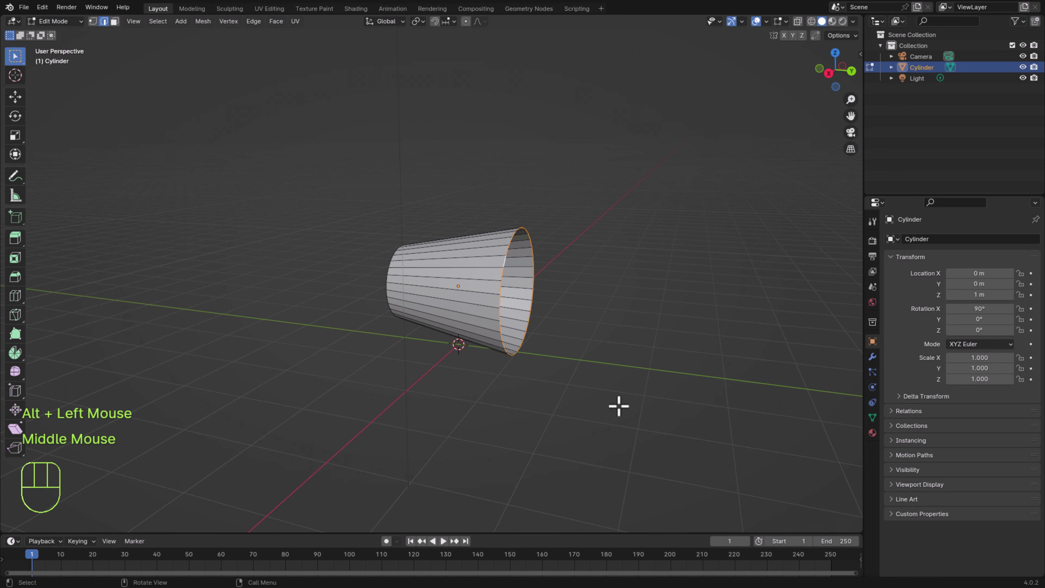
pyautogui.press('e')
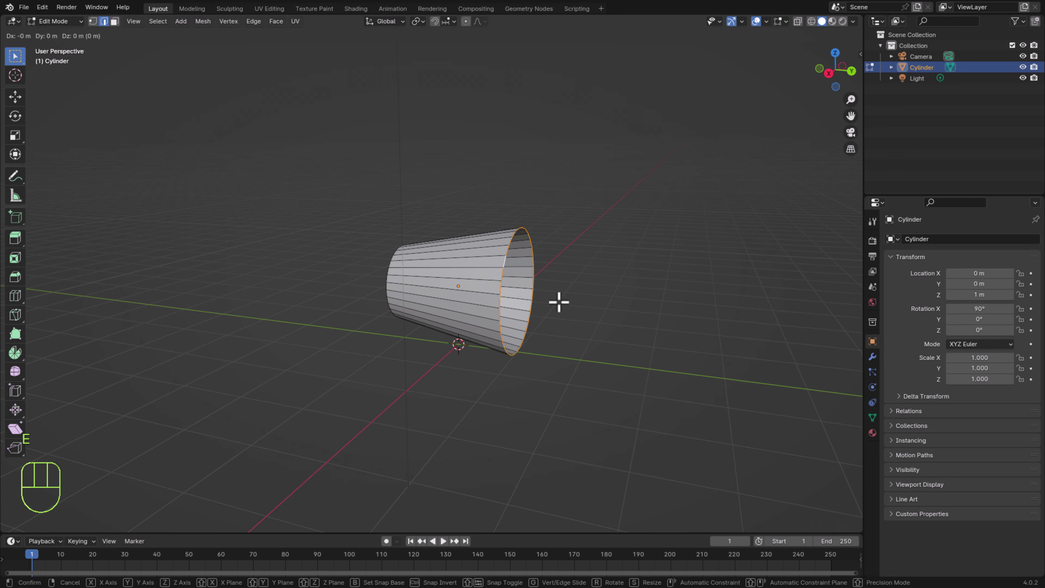
pyautogui.click(581, 308)
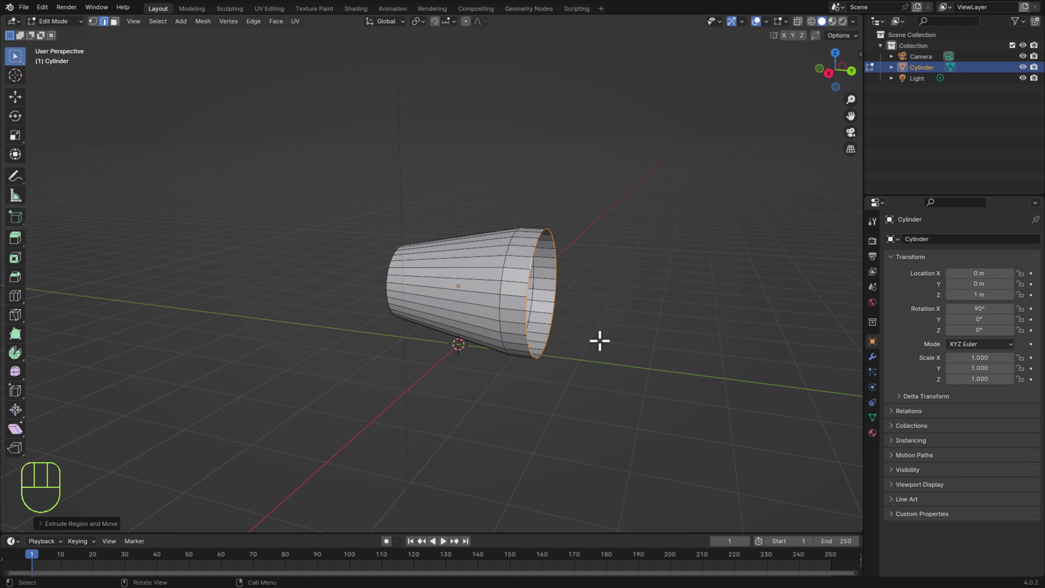
pyautogui.press('s')
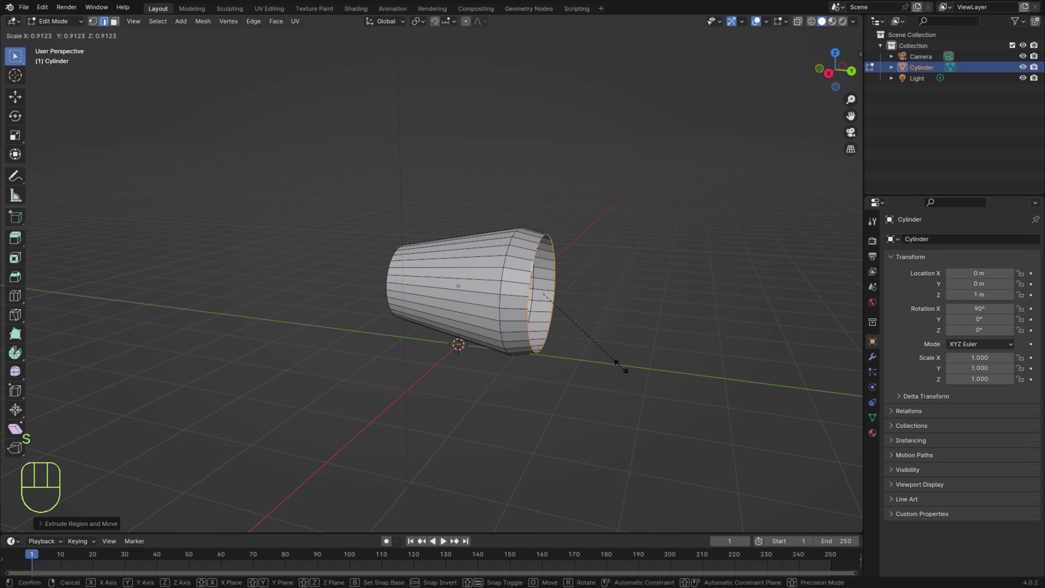
pyautogui.click(619, 365)
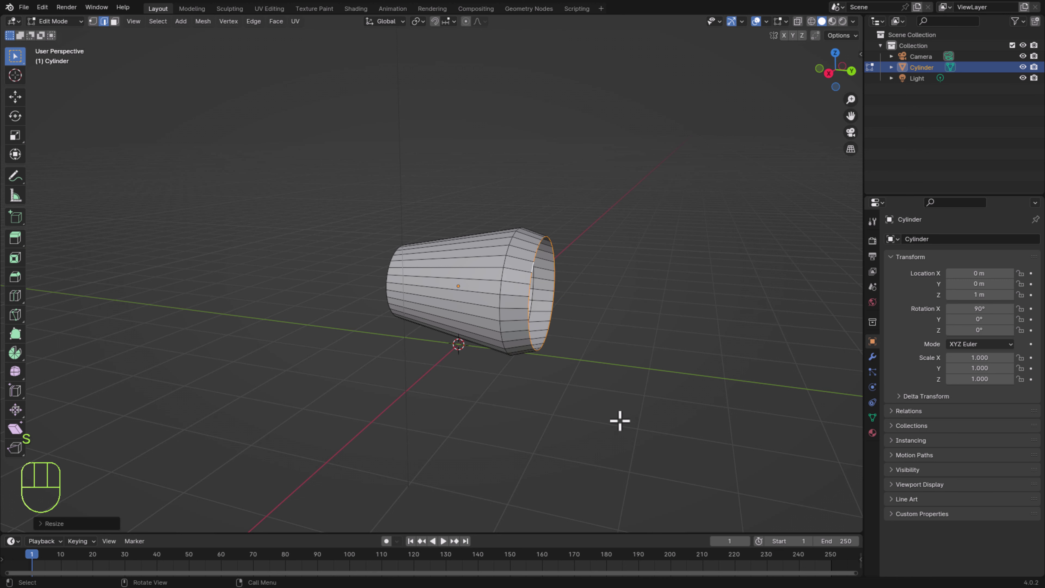
# Extrude the wide end's loop about 0.24 m along Y and scale it inward to begin rounding the end.
pyautogui.press('e')
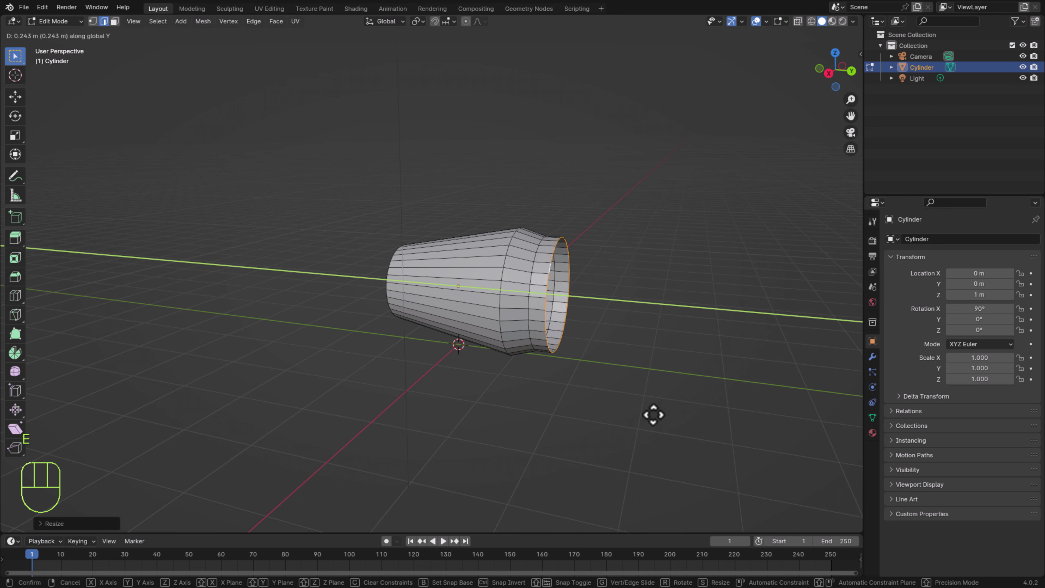
pyautogui.click(651, 414)
pyautogui.press('s')
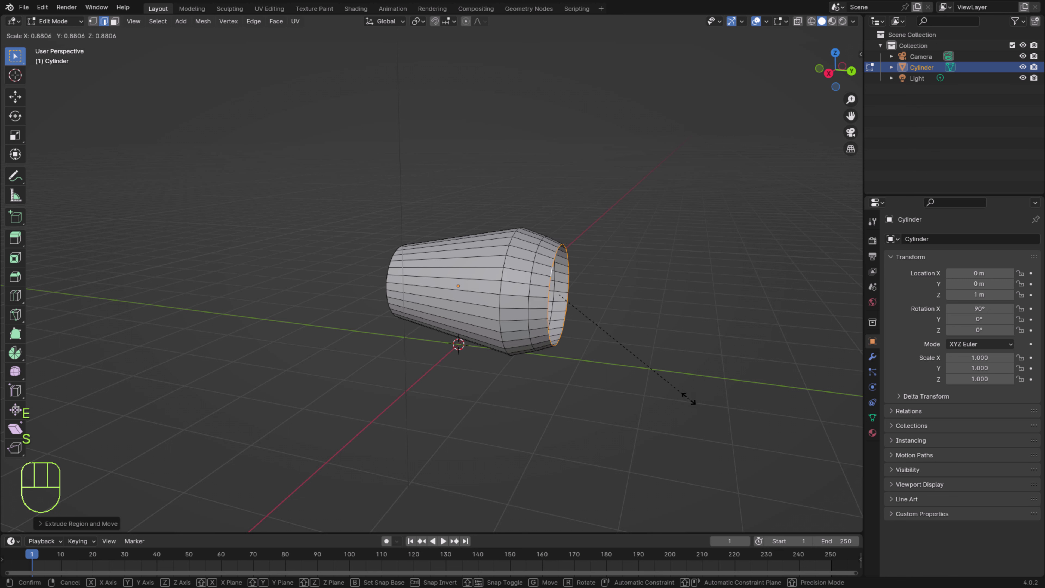
pyautogui.click(675, 386)
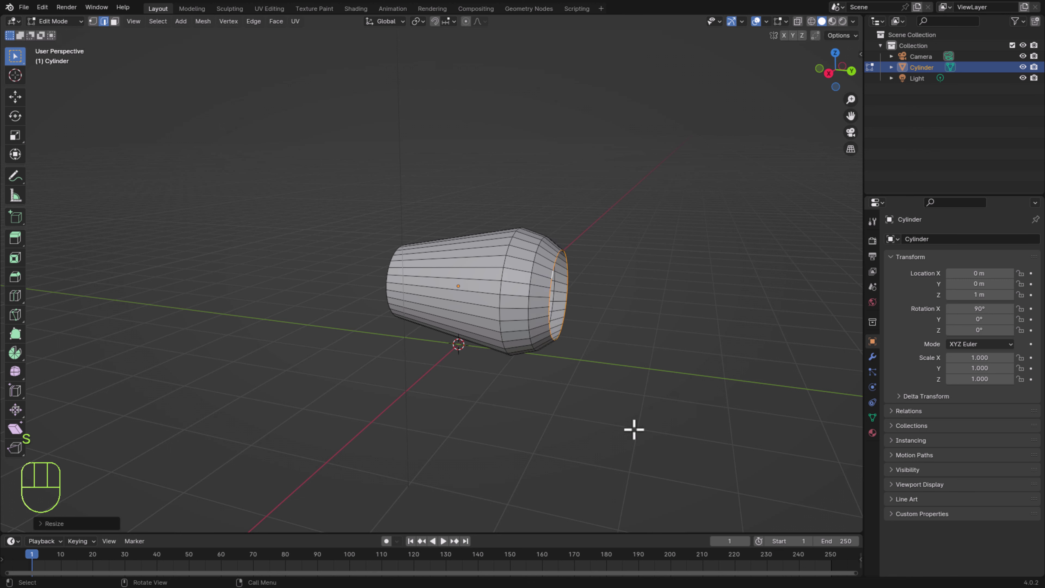
# Extrude the end loop about 0.18 m farther along Y and narrow it strongly to continue the dome.
pyautogui.press('e')
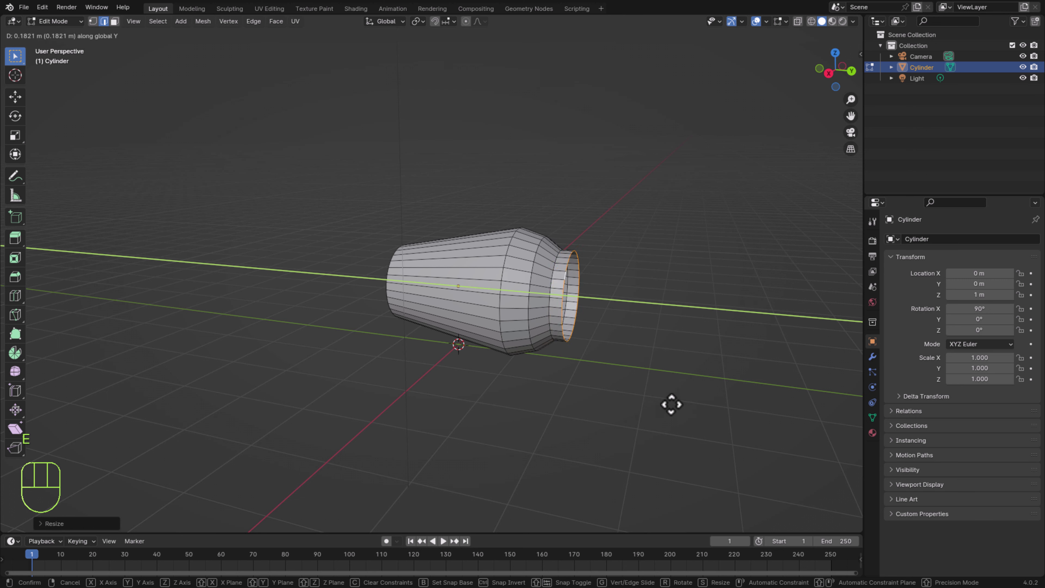
pyautogui.click(675, 407)
pyautogui.press('s')
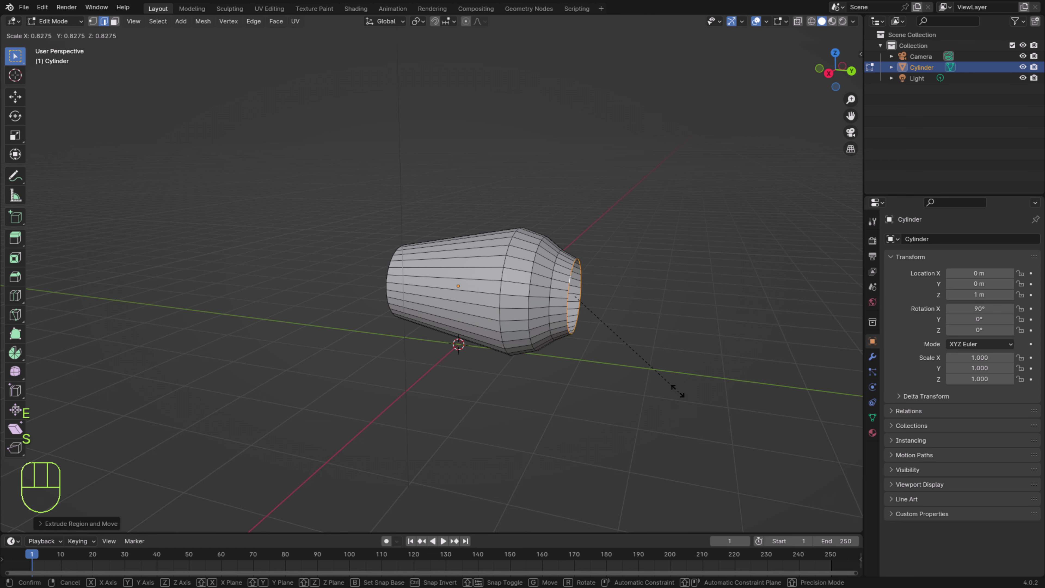
pyautogui.click(644, 347)
# Extrude the narrowed loop about 0.1 m along Y and scale it down to a small hole at the tip.
pyautogui.scroll(2, 677, 396)
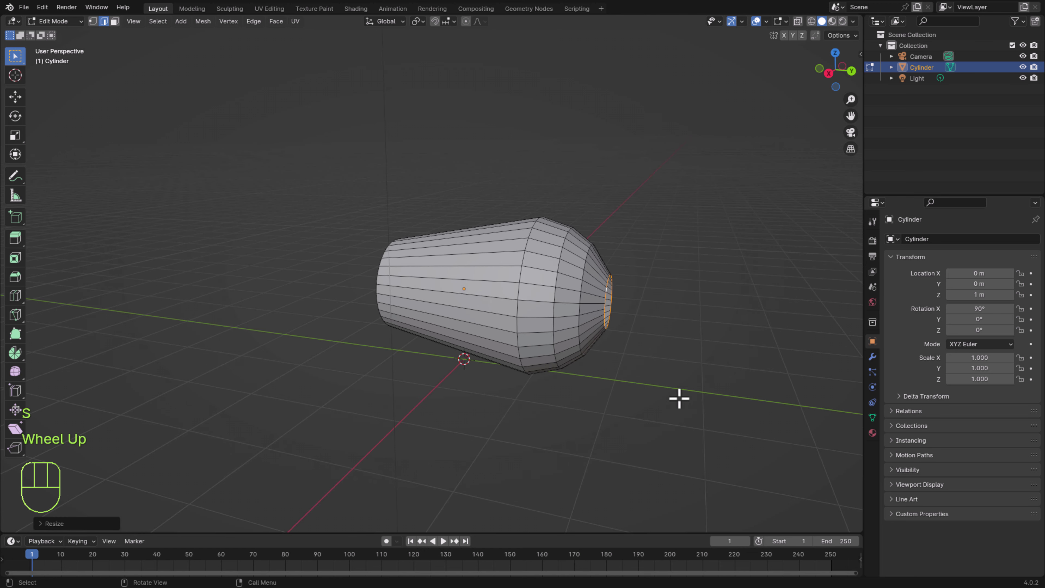
pyautogui.keyDown('shift'); pyautogui.moveTo(677, 397); pyautogui.dragTo(599, 357, button='middle'); pyautogui.keyUp('shift')
pyautogui.press('e')
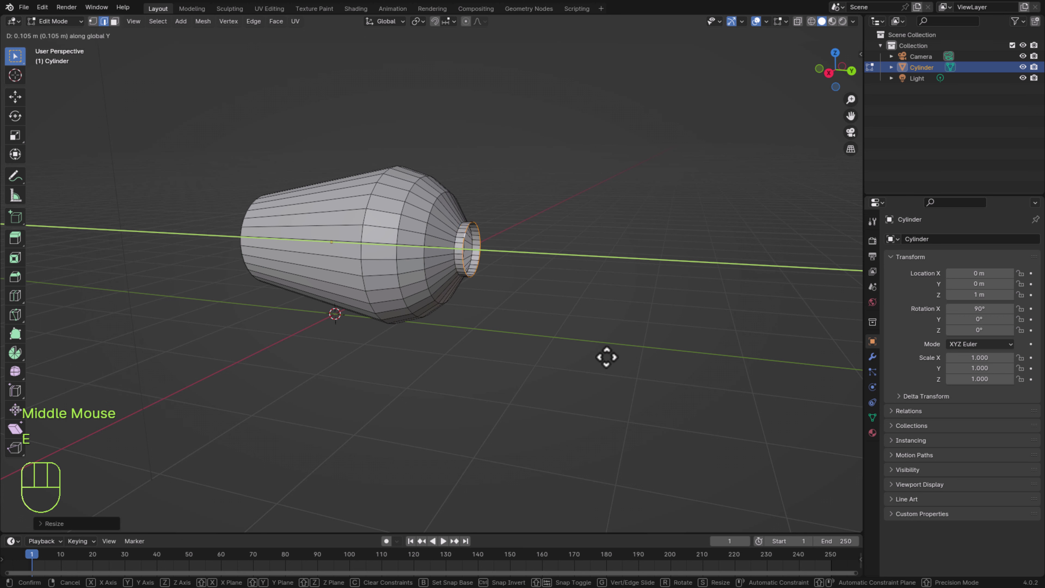
pyautogui.press('s')
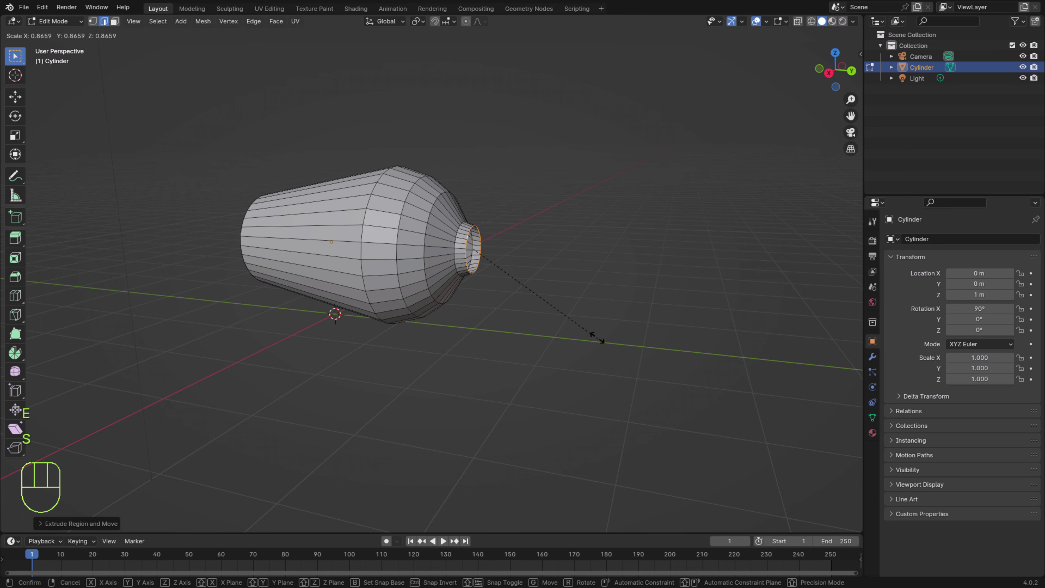
pyautogui.click(529, 268)
# Close the small hole at the tip by collapsing the selected loop's edges and faces into one point.
pyautogui.scroll(2, 560, 296)
pyautogui.moveTo(590, 322); pyautogui.dragTo(525, 318, button='middle')
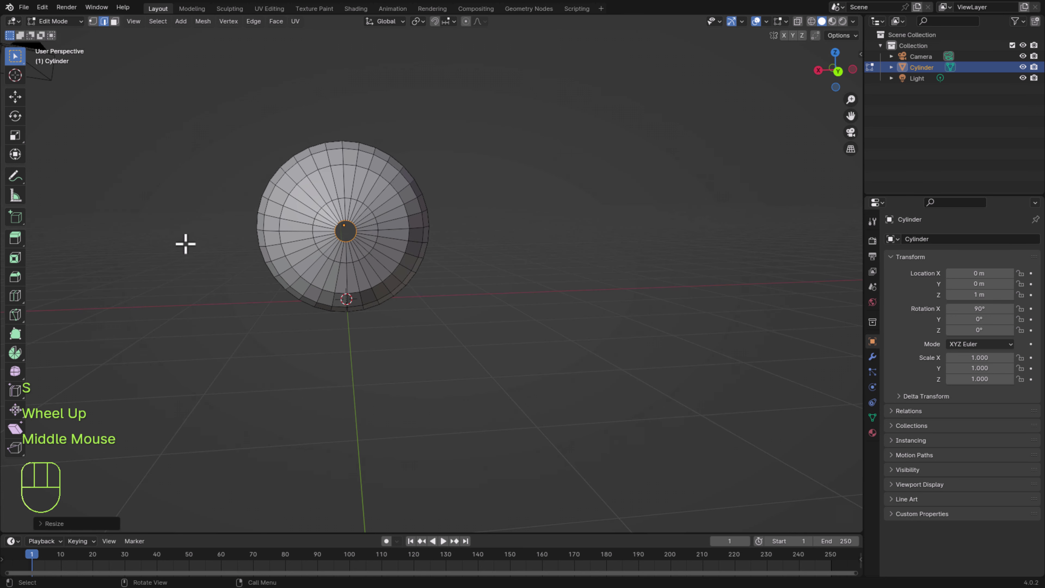
pyautogui.scroll(2, 186, 243)
pyautogui.keyDown('shift'); pyautogui.moveTo(303, 234); pyautogui.dragTo(495, 301, button='middle'); pyautogui.keyUp('shift')
pyautogui.scroll(3, 495, 301)
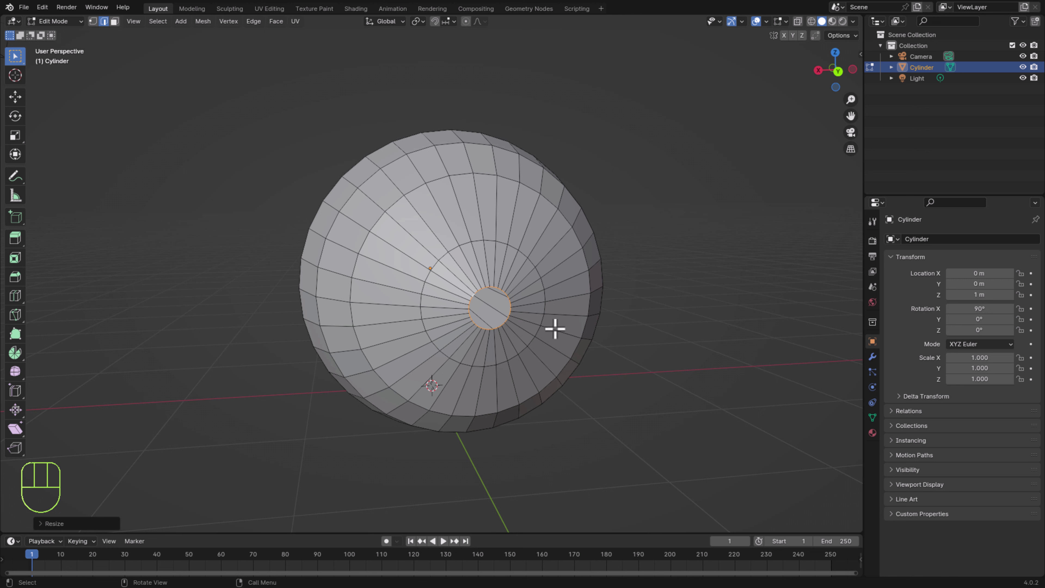
pyautogui.press('x')
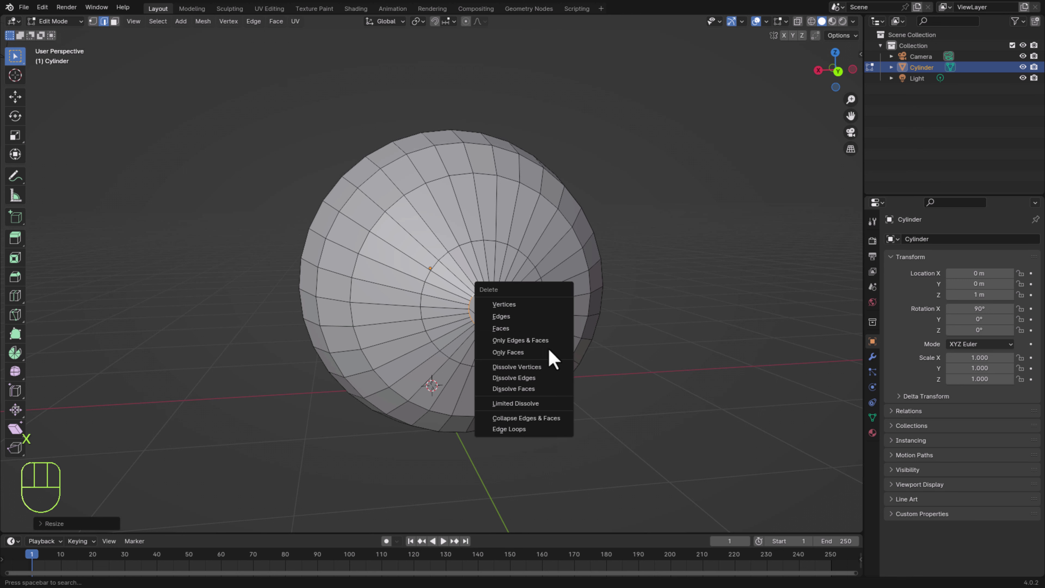
pyautogui.click(542, 420)
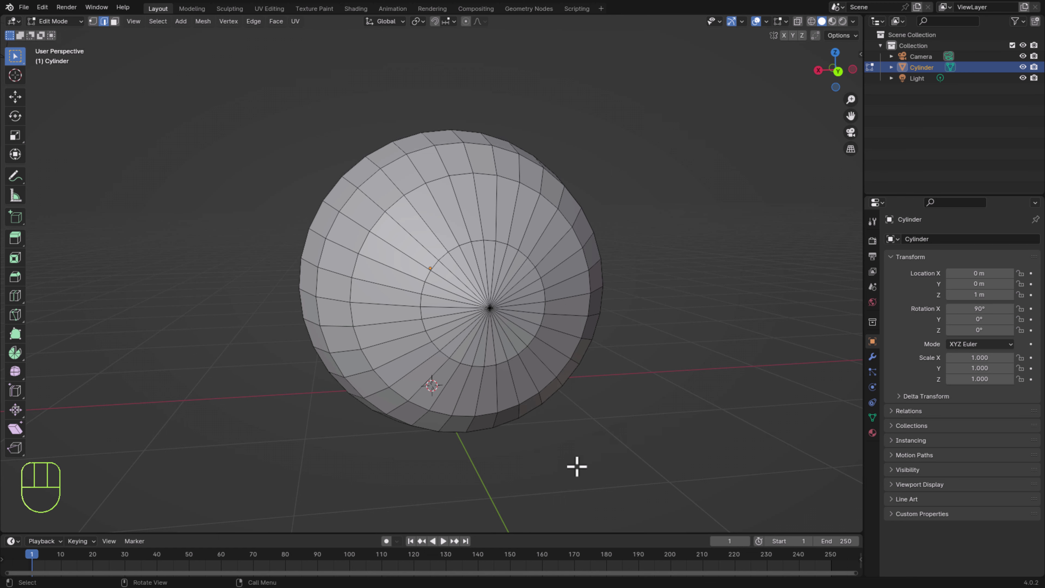
# Inspect the rounded end from the side and switch from Edit Mode to Object Mode.
pyautogui.moveTo(568, 460); pyautogui.dragTo(637, 397, button='middle')
pyautogui.scroll(-2, 636, 397)
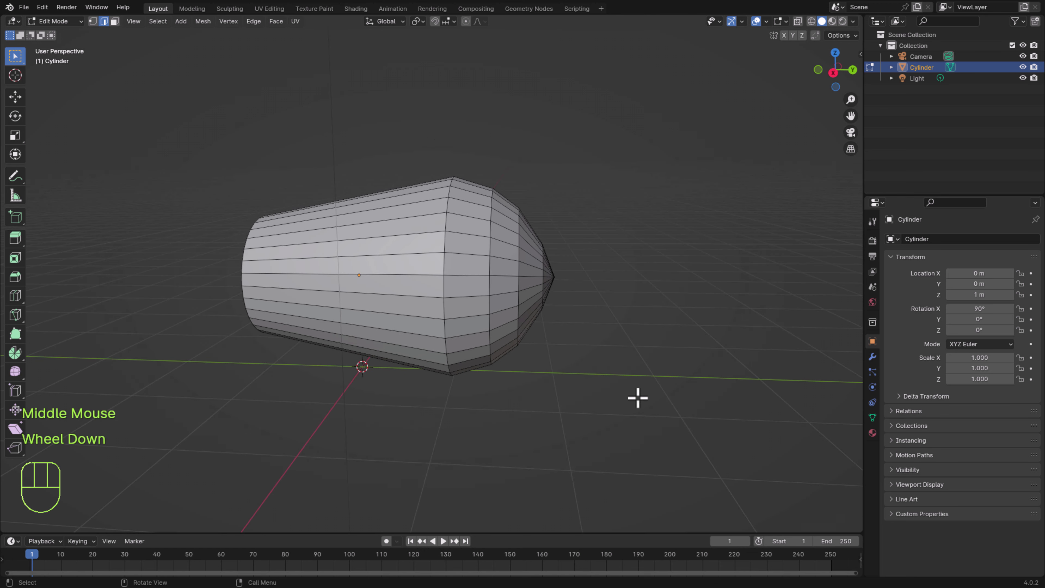
pyautogui.scroll(1, 530, 357)
pyautogui.moveTo(533, 362); pyautogui.dragTo(551, 364, button='middle')
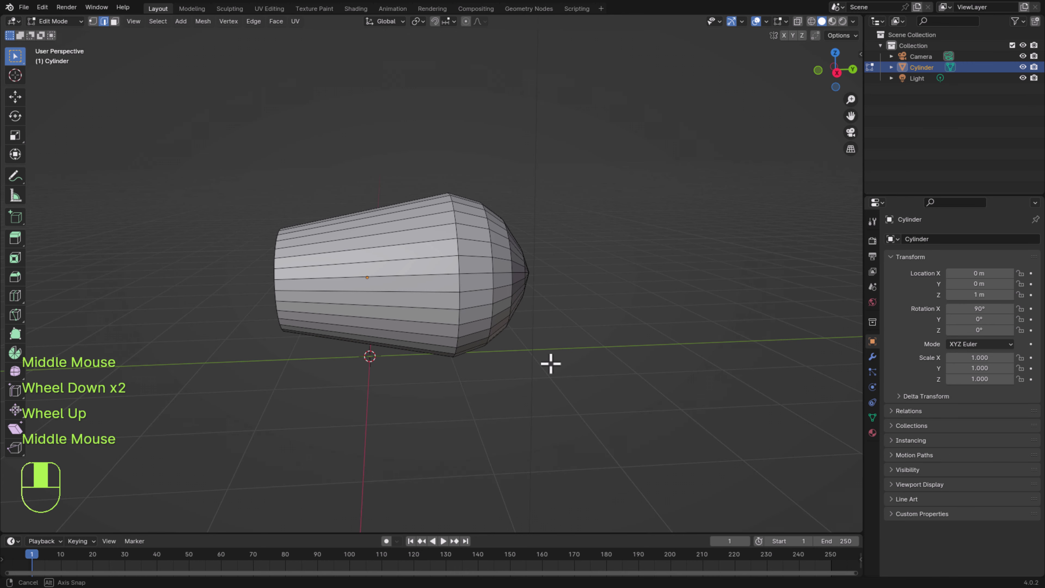
pyautogui.click(56, 21)
pyautogui.click(57, 34)
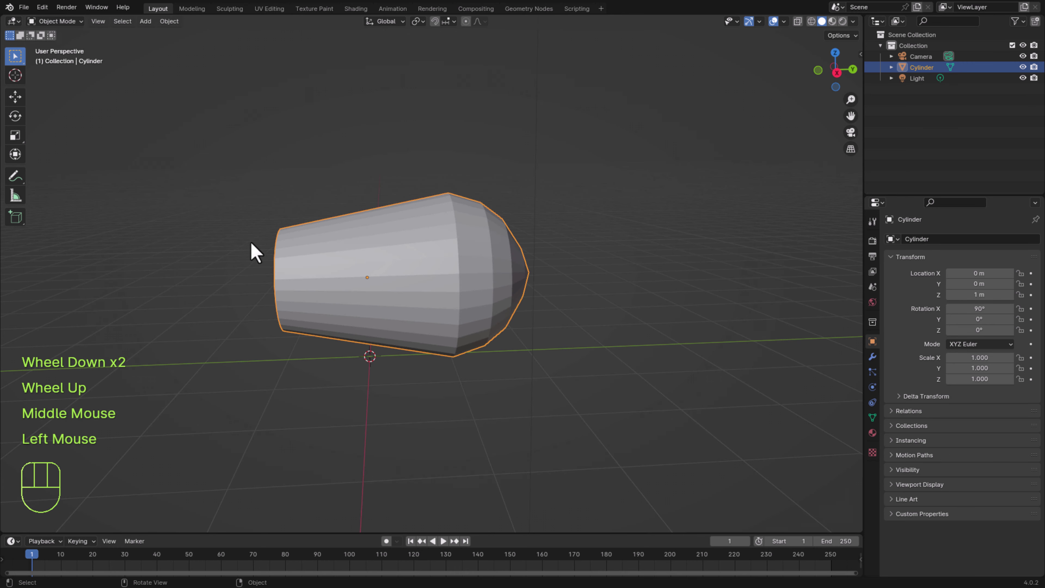
# Select the cylinder and add a level 2 Subdivision Surface modifier to smooth its shape.
pyautogui.click(611, 394)
pyautogui.moveTo(365, 362); pyautogui.dragTo(397, 369, button='middle')
pyautogui.scroll(-2, 396, 361)
pyautogui.click(396, 332)
pyautogui.keyDown('shift'); pyautogui.moveTo(397, 334); pyautogui.dragTo(422, 356, button='middle'); pyautogui.keyUp('shift')
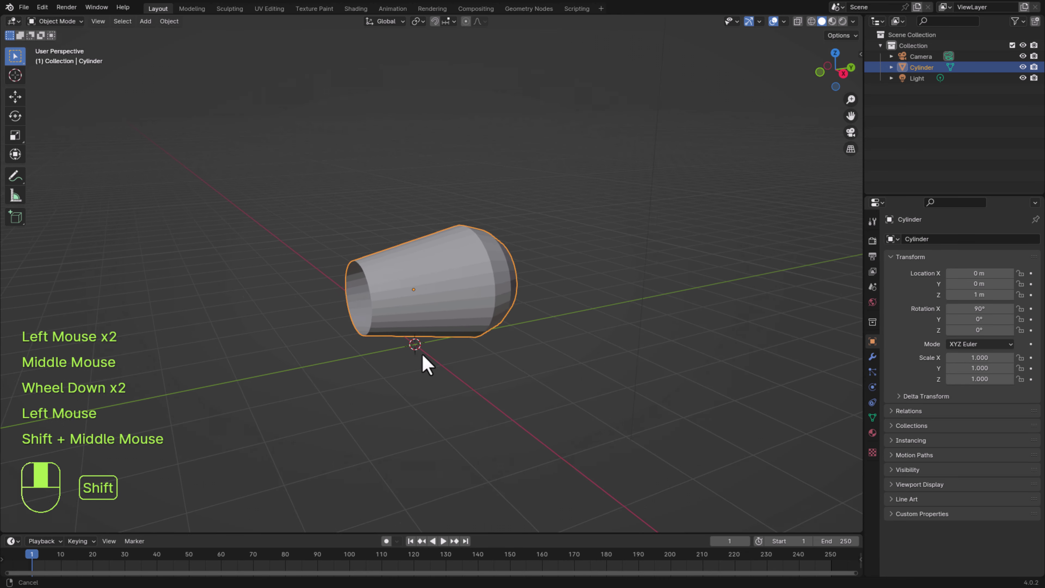
pyautogui.scroll(2, 426, 355)
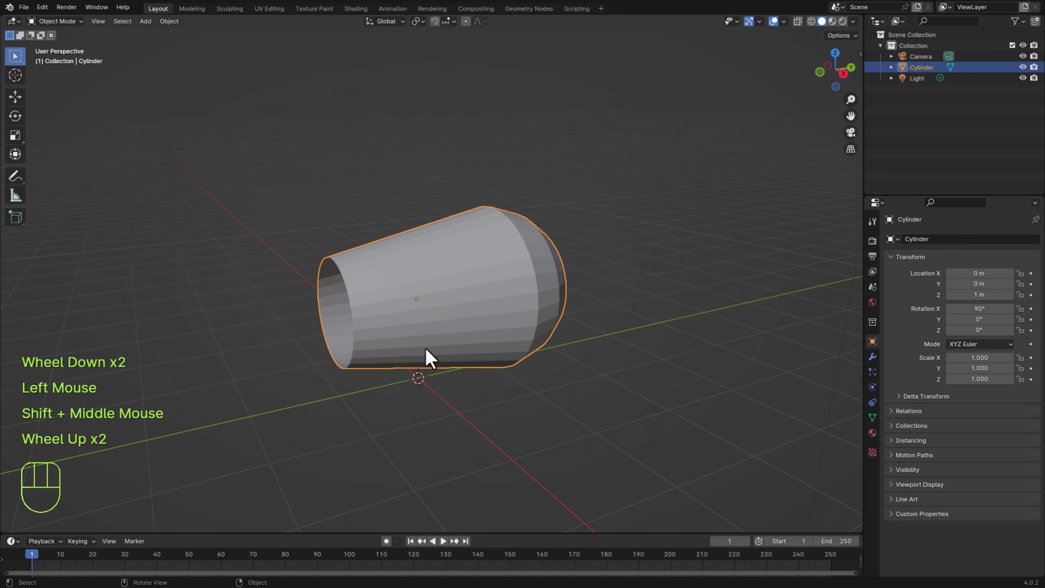
pyautogui.hotkey('ctrl', '2')
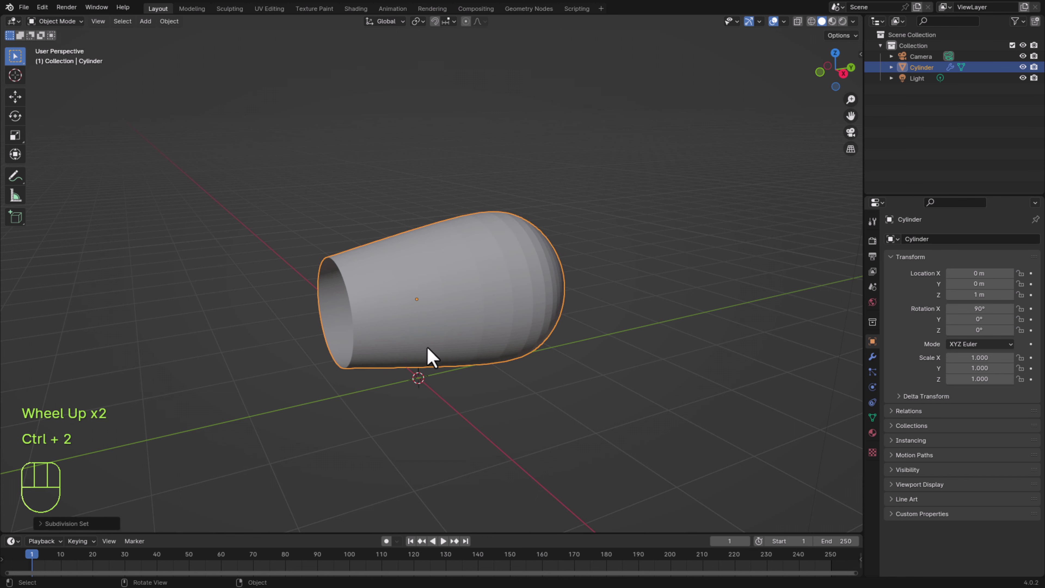
# Raise the cylinder's Subdivision modifier to 3 levels for both viewport and render.
pyautogui.moveTo(506, 346); pyautogui.dragTo(459, 334, button='middle')
pyautogui.click(873, 356)
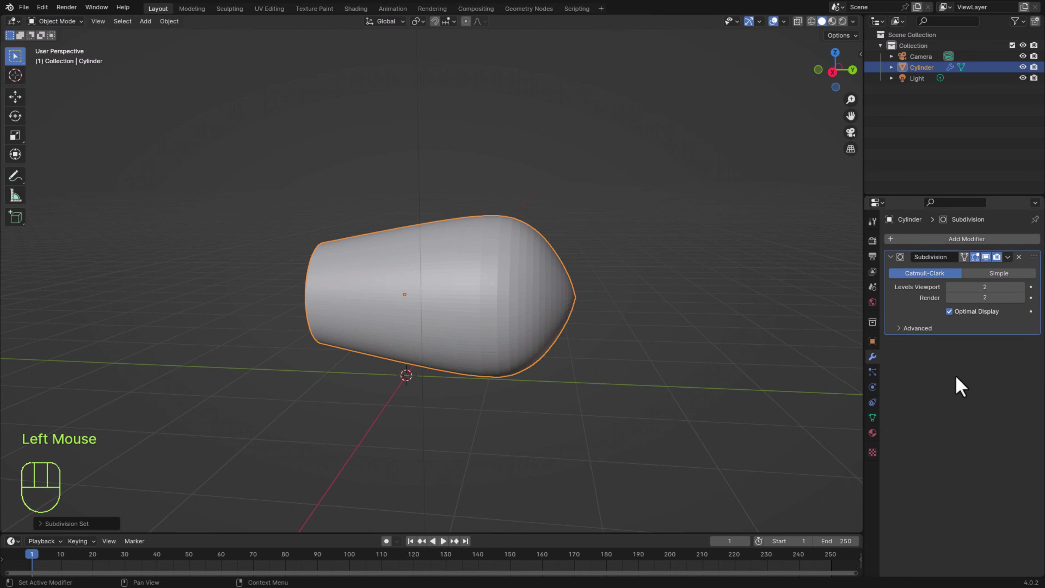
pyautogui.click(1021, 287)
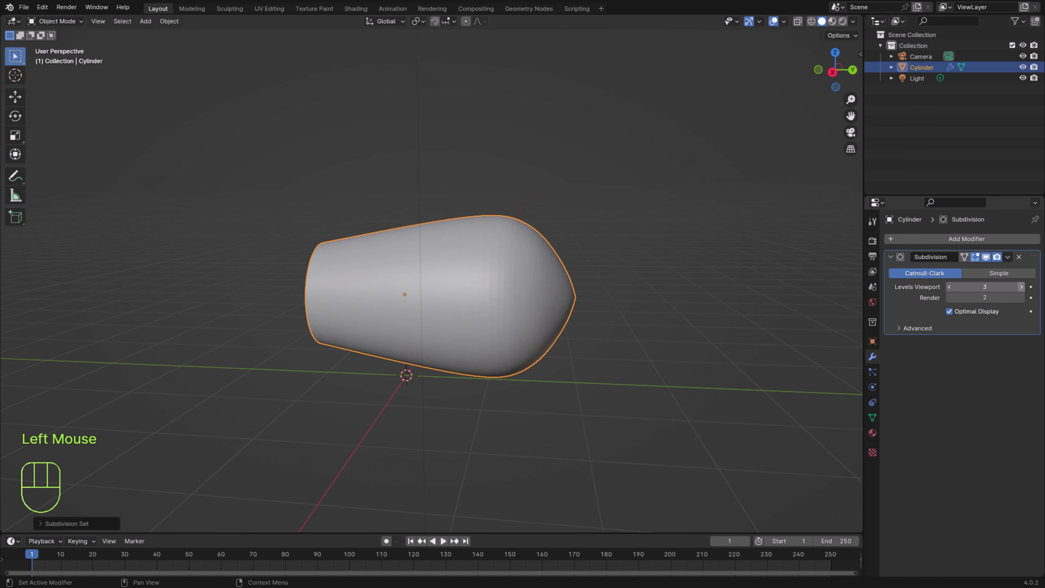
pyautogui.click(1021, 297)
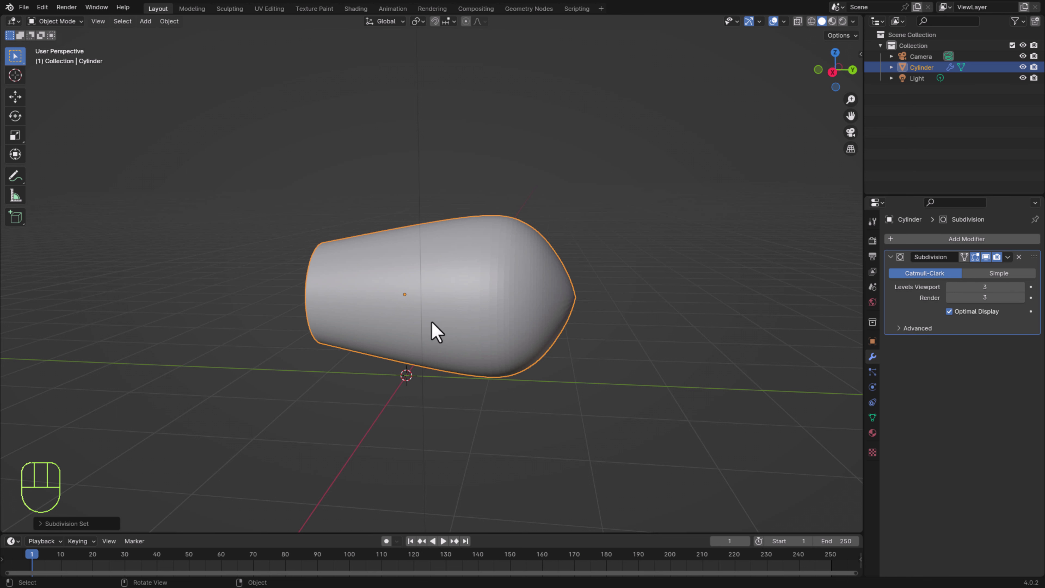
# Add a Solidify modifier to the cylinder to give its wall thickness.
pyautogui.moveTo(437, 331); pyautogui.dragTo(453, 325, button='middle')
pyautogui.click(992, 238)
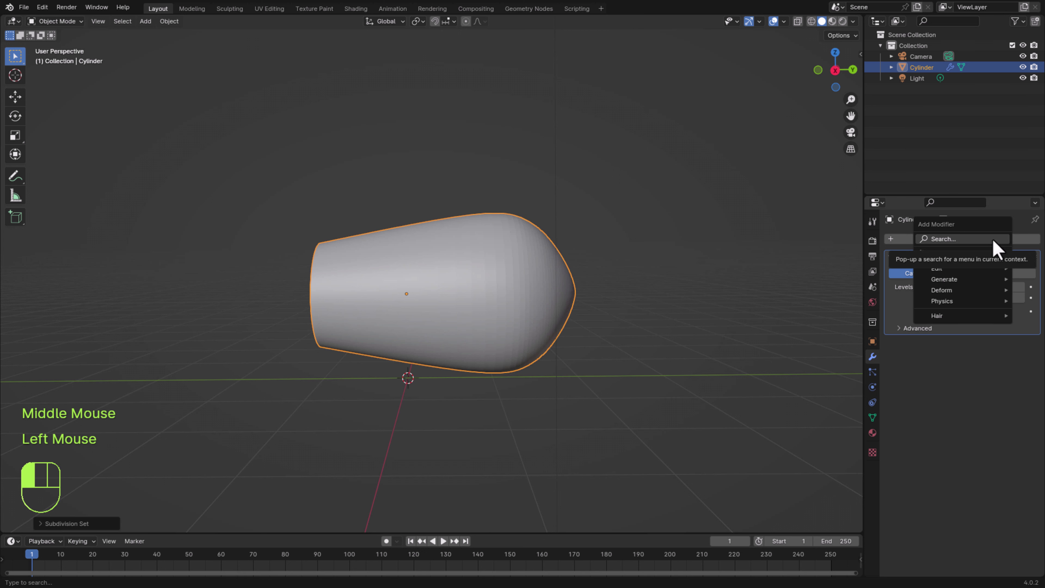
pyautogui.moveTo(987, 281)
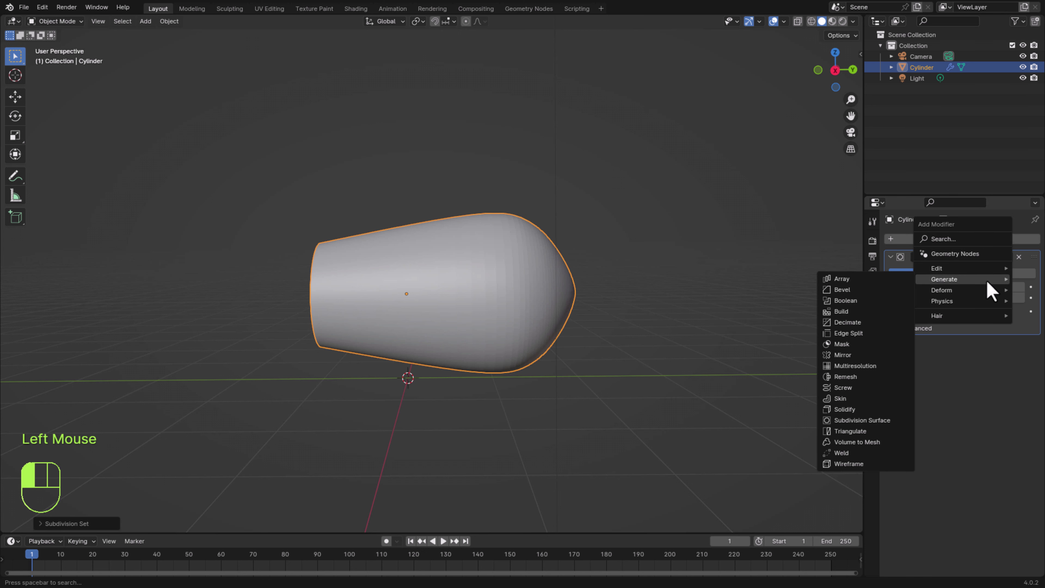
pyautogui.click(851, 410)
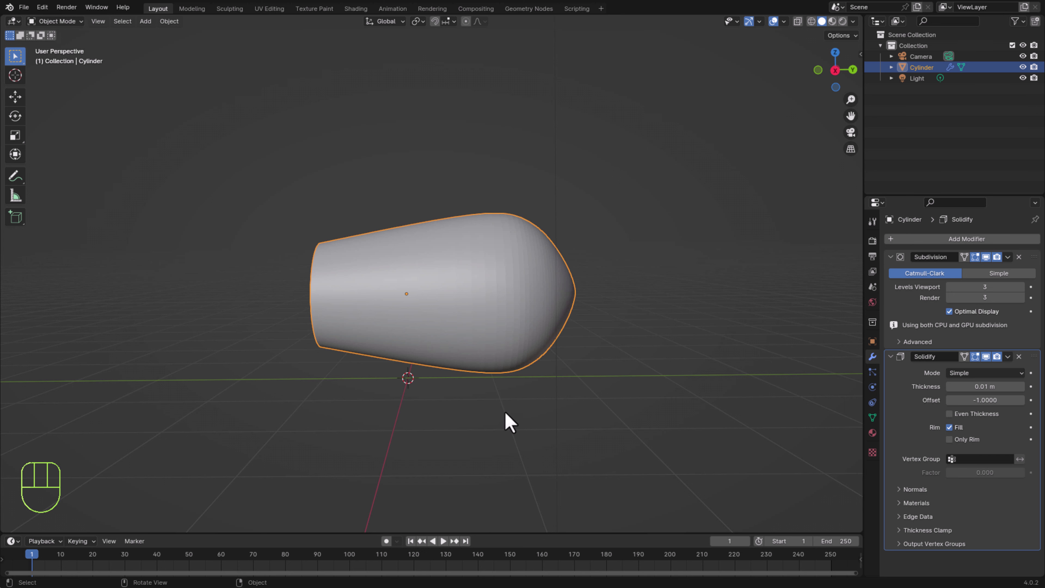
# Increase the Solidify thickness to 0.18 m while viewing the open end.
pyautogui.moveTo(433, 389); pyautogui.dragTo(491, 312, button='middle')
pyautogui.moveTo(529, 415); pyautogui.dragTo(551, 412, button='middle')
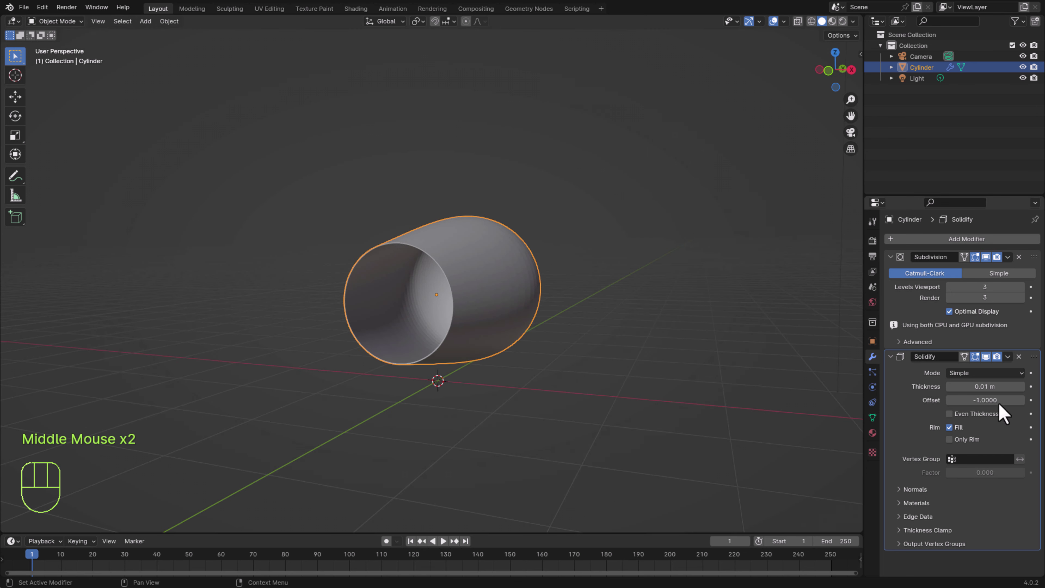
pyautogui.click(1021, 386)
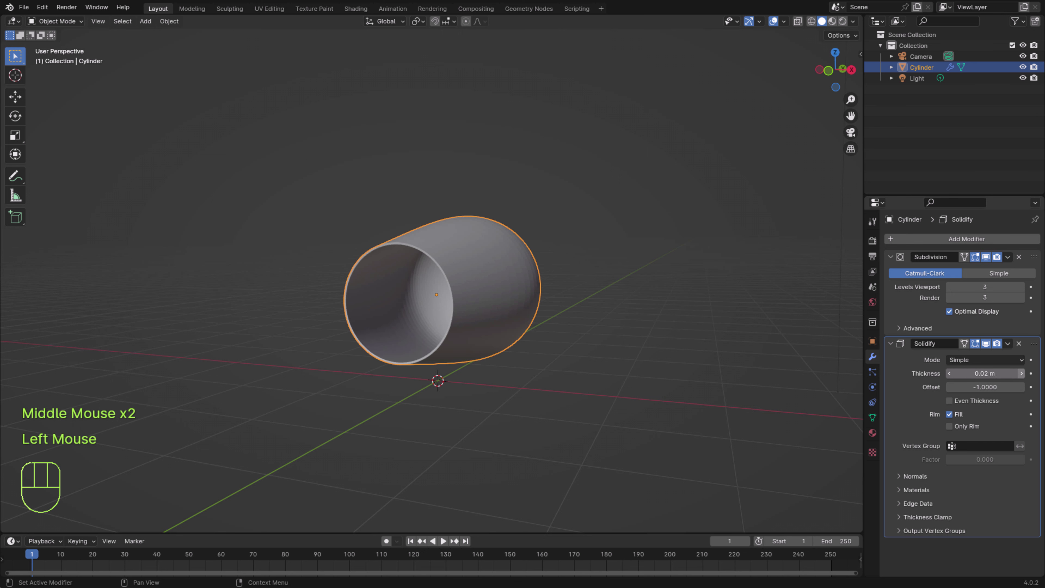
pyautogui.click(1021, 372)
pyautogui.click(1021, 372)
pyautogui.click(1021, 373)
pyautogui.click(1021, 372)
pyautogui.click(1021, 372)
pyautogui.click(1021, 373)
pyautogui.click(1021, 373)
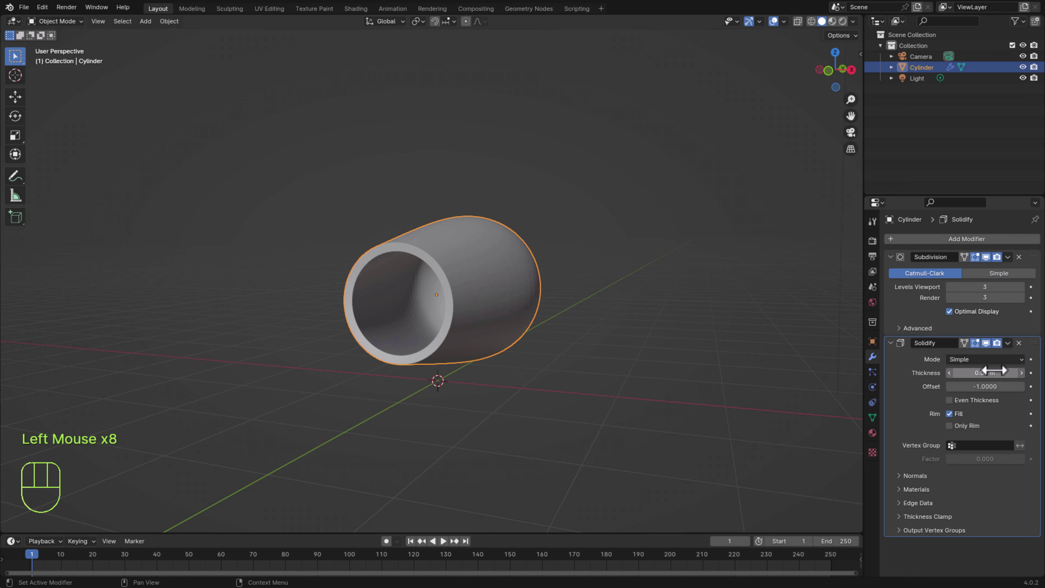
pyautogui.moveTo(995, 372); pyautogui.dragTo(1027, 372)
# Move the Solidify modifier above the Subdivision modifier in the stack so the open rim is rounded.
pyautogui.moveTo(638, 438)
pyautogui.mouseDown(button='middle')
pyautogui.moveTo(608, 434)
pyautogui.moveTo(629, 437)
pyautogui.mouseUp(button='middle')
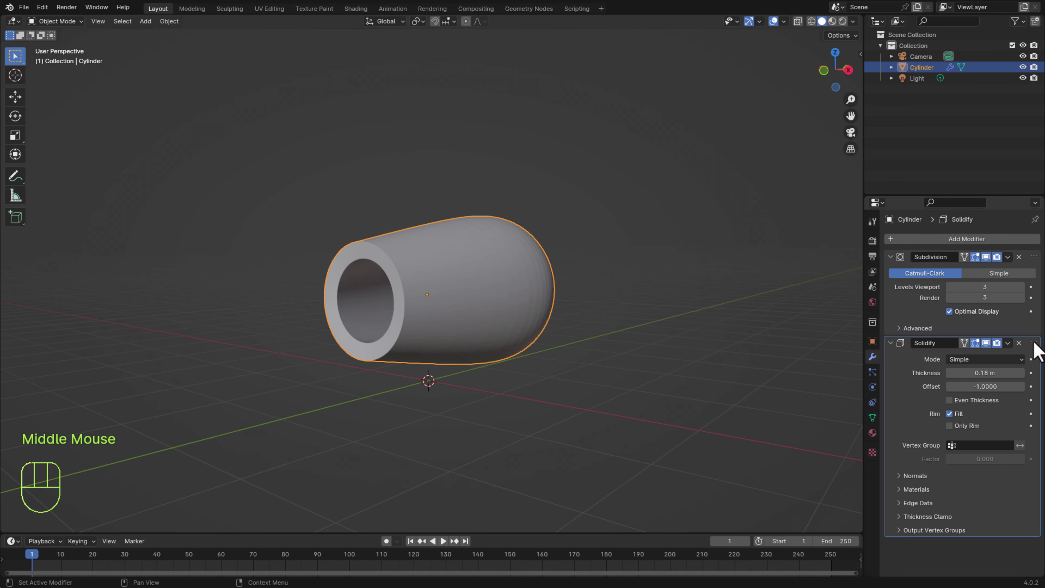
pyautogui.moveTo(1034, 343); pyautogui.dragTo(1019, 280)
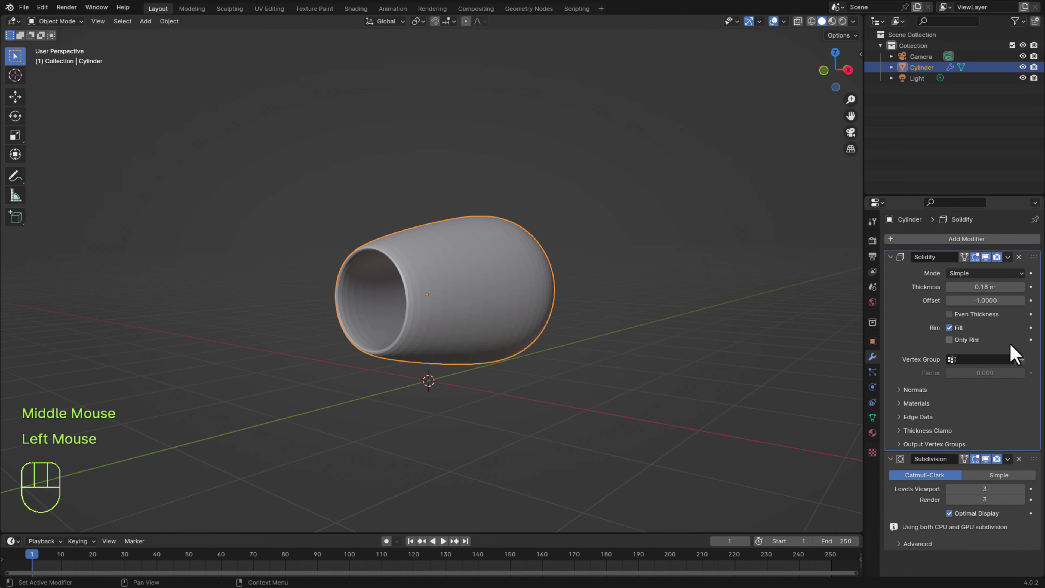
pyautogui.moveTo(457, 410); pyautogui.dragTo(415, 420, button='middle')
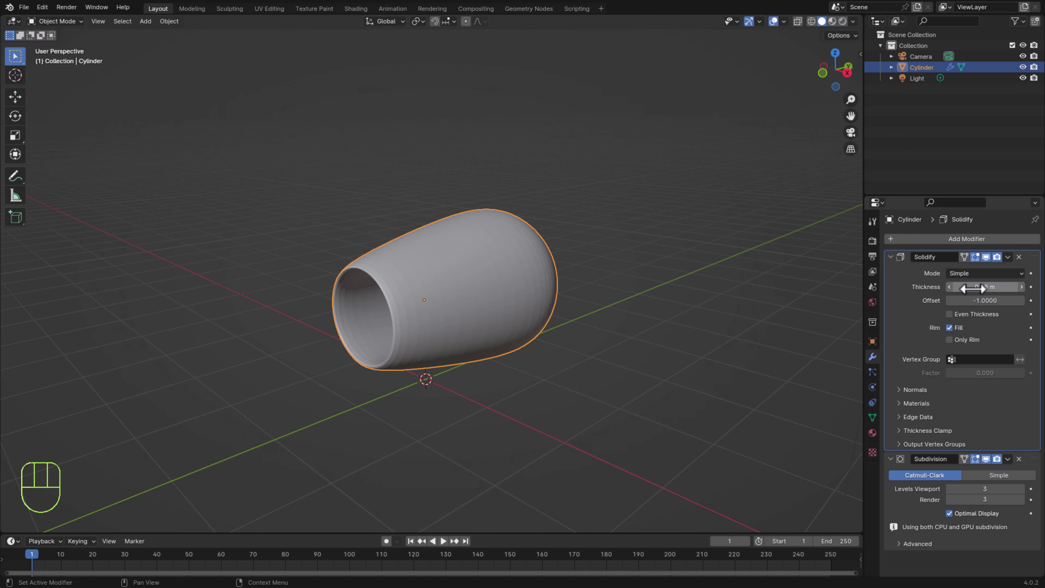
# Set the Solidify thickness to 0.33 m and enable Even Thickness.
pyautogui.moveTo(972, 289)
pyautogui.mouseDown()
pyautogui.moveTo(1008, 289)
pyautogui.moveTo(990, 288)
pyautogui.mouseUp()
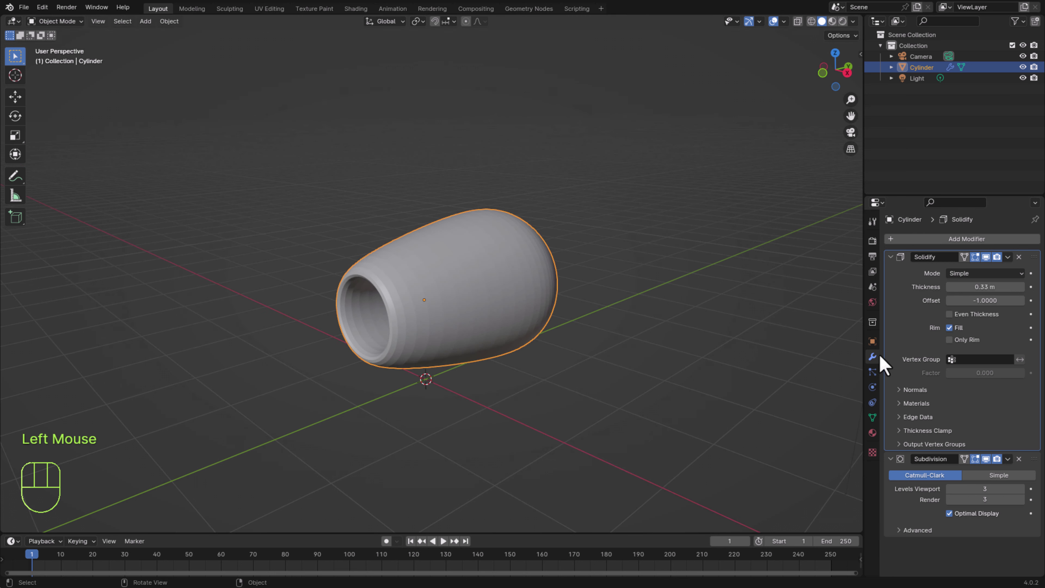
pyautogui.click(949, 314)
pyautogui.moveTo(560, 388); pyautogui.dragTo(600, 426, button='middle')
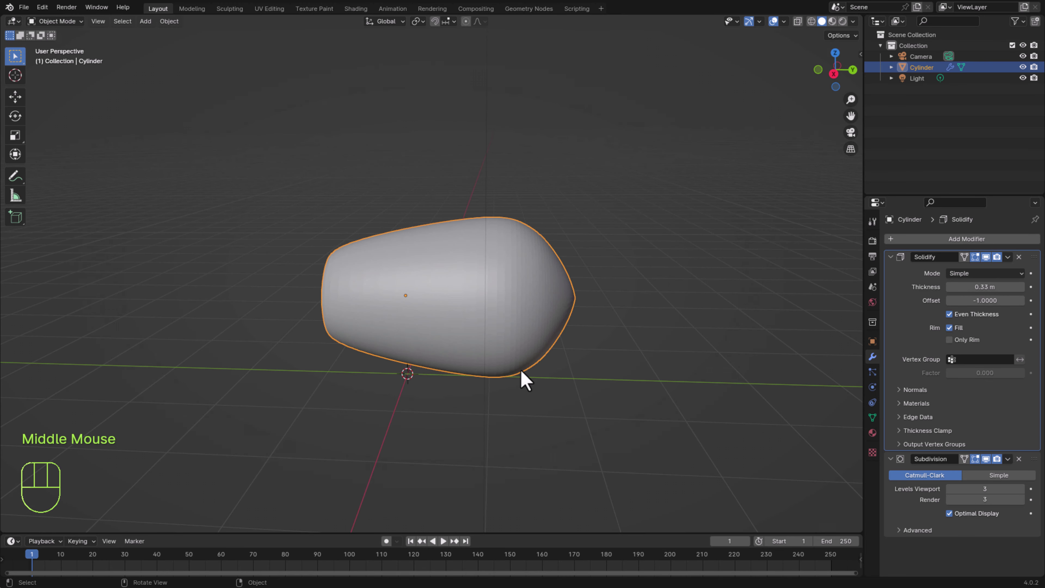
# Stretch the cylinder body slightly along the Y axis and apply its scale.
pyautogui.scroll(1, 520, 373)
pyautogui.middleClick(511, 381)
pyautogui.scroll(-2, 502, 390)
pyautogui.moveTo(604, 350); pyautogui.dragTo(625, 341, button='middle')
pyautogui.press('s')
pyautogui.press('y')
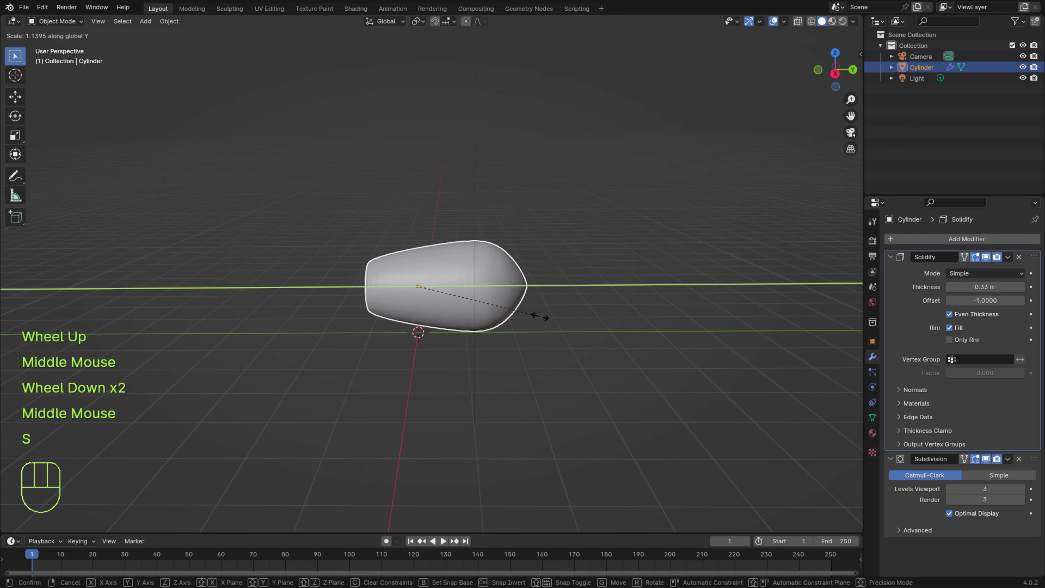
pyautogui.click(541, 311)
pyautogui.hotkey('ctrl', 'a')
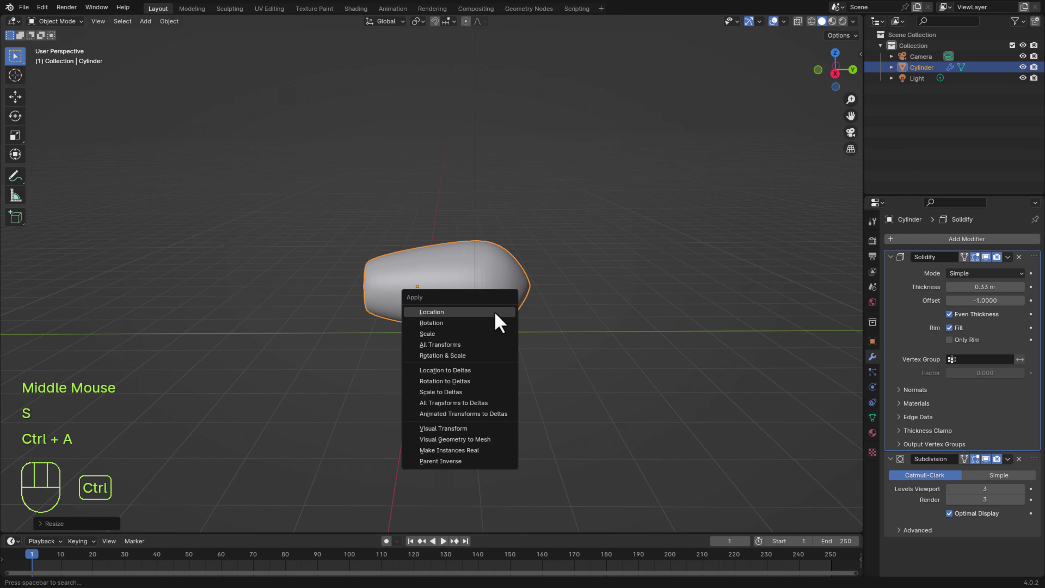
pyautogui.click(485, 333)
# Undo the last changes and lower the Subdivision modifier's viewport and render levels to 2.
pyautogui.scroll(2, 683, 381)
pyautogui.keyDown('shift'); pyautogui.moveTo(683, 380); pyautogui.dragTo(649, 380, button='middle'); pyautogui.keyUp('shift')
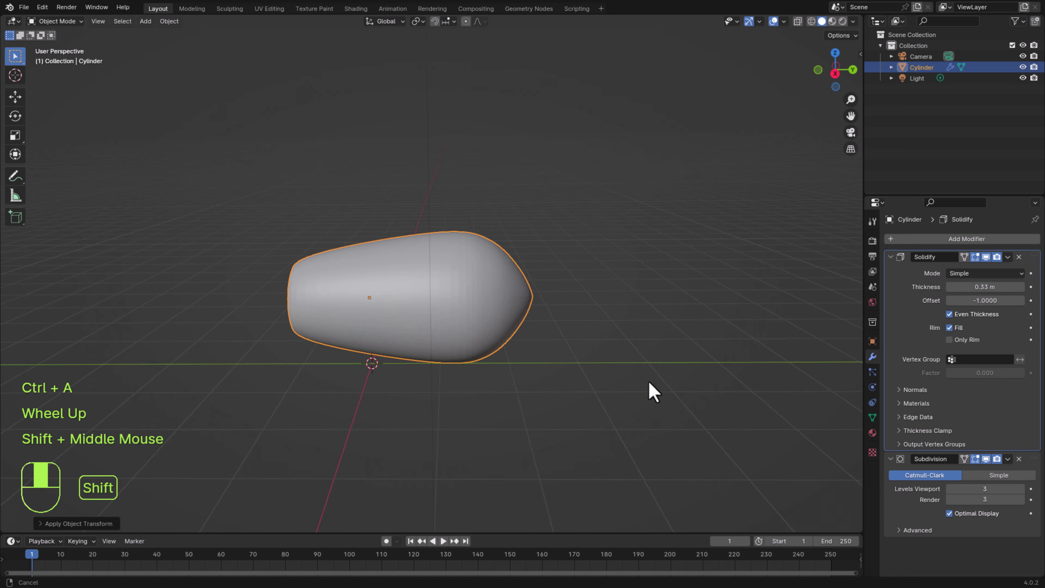
pyautogui.hotkey('ctrl', 'z')
pyautogui.hotkey('ctrl', 'z')
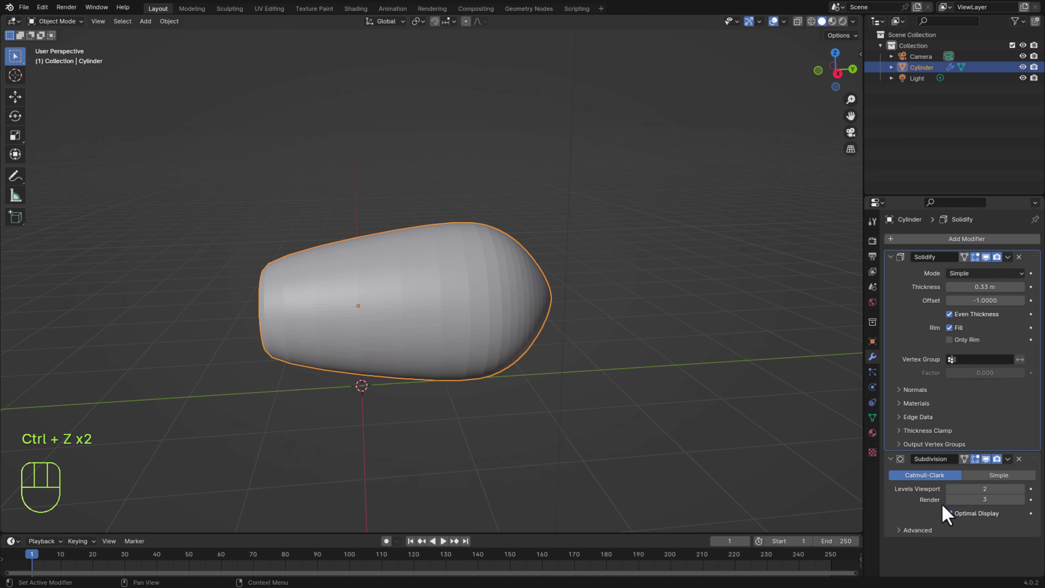
pyautogui.click(948, 499)
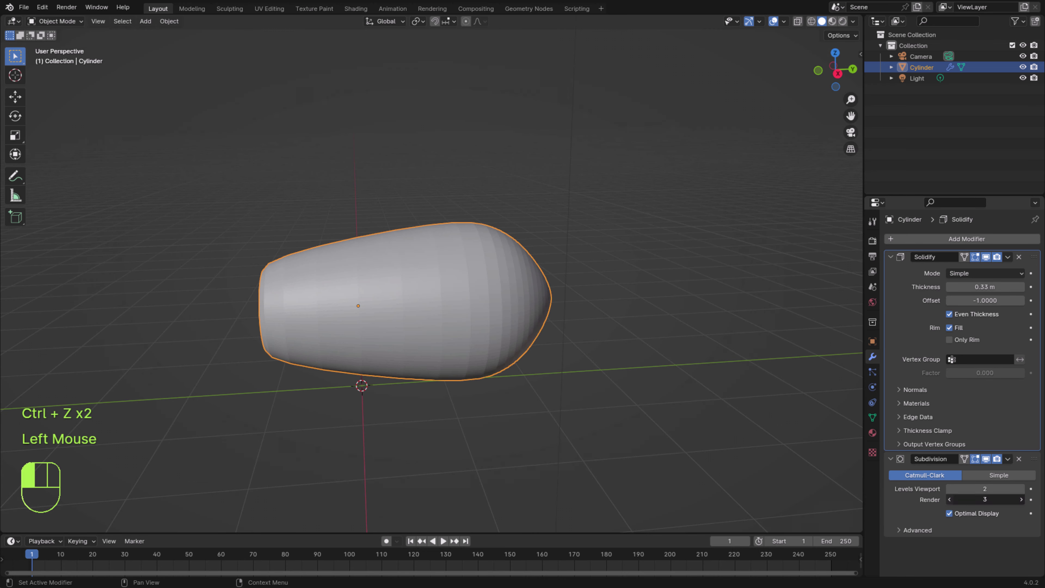
# Apply Shade Smooth to the cylinder.
pyautogui.rightClick(482, 340)
pyautogui.click(480, 336)
pyautogui.moveTo(501, 446)
pyautogui.keyDown('shift'); pyautogui.mouseDown(button='middle')
pyautogui.moveTo(593, 463)
pyautogui.moveTo(497, 425)
pyautogui.moveTo(562, 403)
pyautogui.moveTo(497, 433)
pyautogui.moveTo(401, 427)
pyautogui.moveTo(534, 423)
pyautogui.moveTo(590, 404)
pyautogui.moveTo(418, 402)
pyautogui.mouseUp(button='middle'); pyautogui.keyUp('shift')
# Check the mesh in Edit Mode, return to Object Mode and apply the Solidify modifier.
pyautogui.press('Tab')
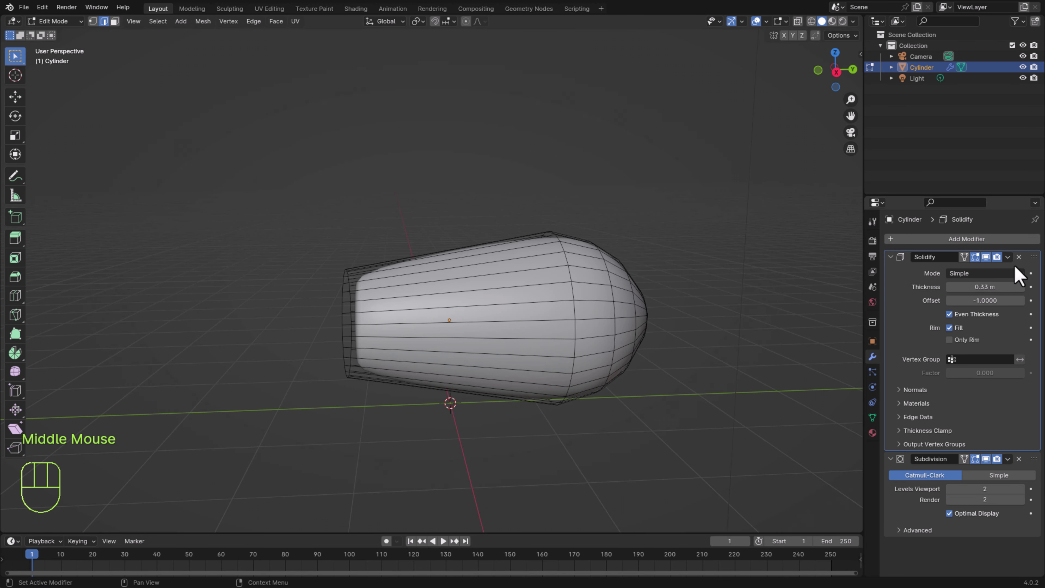
pyautogui.click(1008, 258)
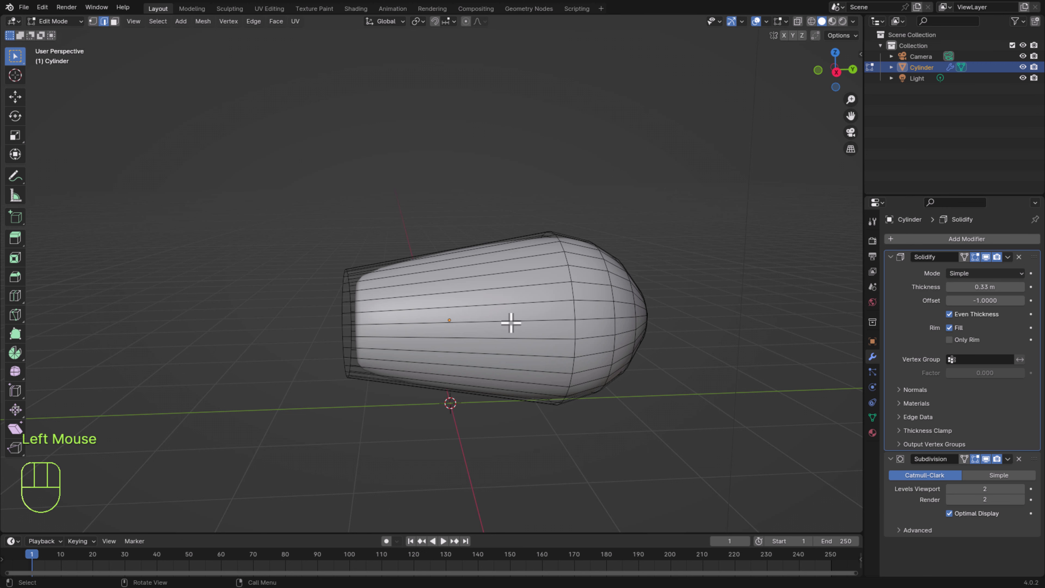
pyautogui.press('Tab')
pyautogui.click(1008, 257)
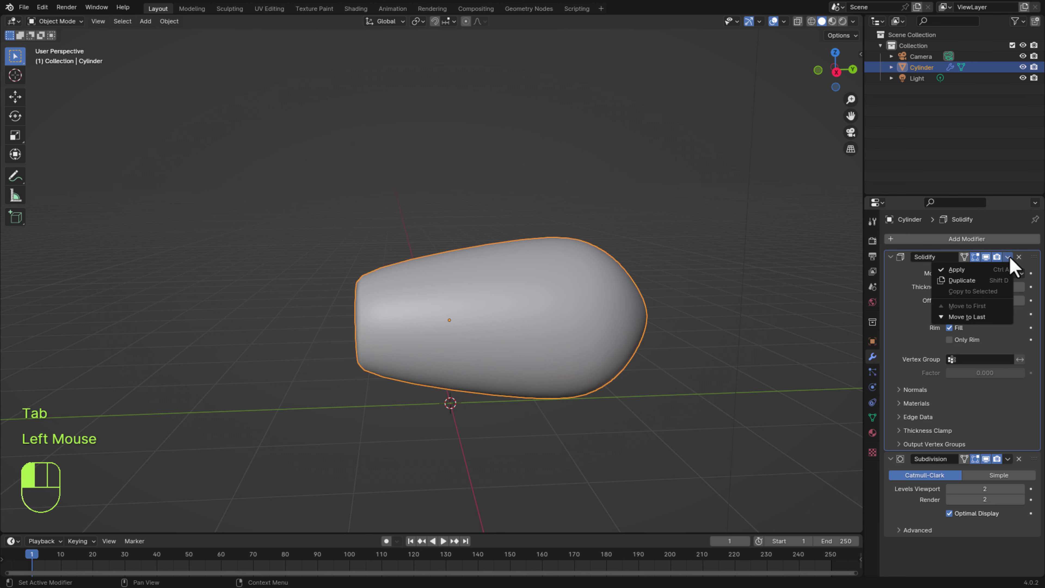
pyautogui.click(956, 270)
# Inspect the inner wall geometry in Edit Mode through the open end and undo the Solidify application.
pyautogui.moveTo(653, 339); pyautogui.dragTo(703, 346, button='middle')
pyautogui.press('Tab')
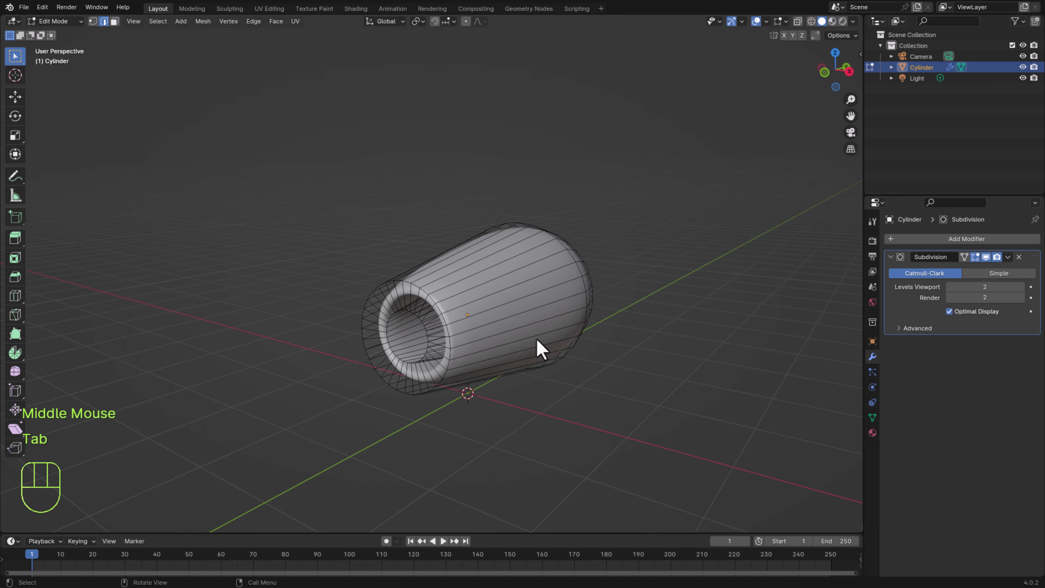
pyautogui.moveTo(491, 360); pyautogui.dragTo(536, 336, button='middle')
pyautogui.moveTo(503, 337); pyautogui.dragTo(450, 392, button='middle')
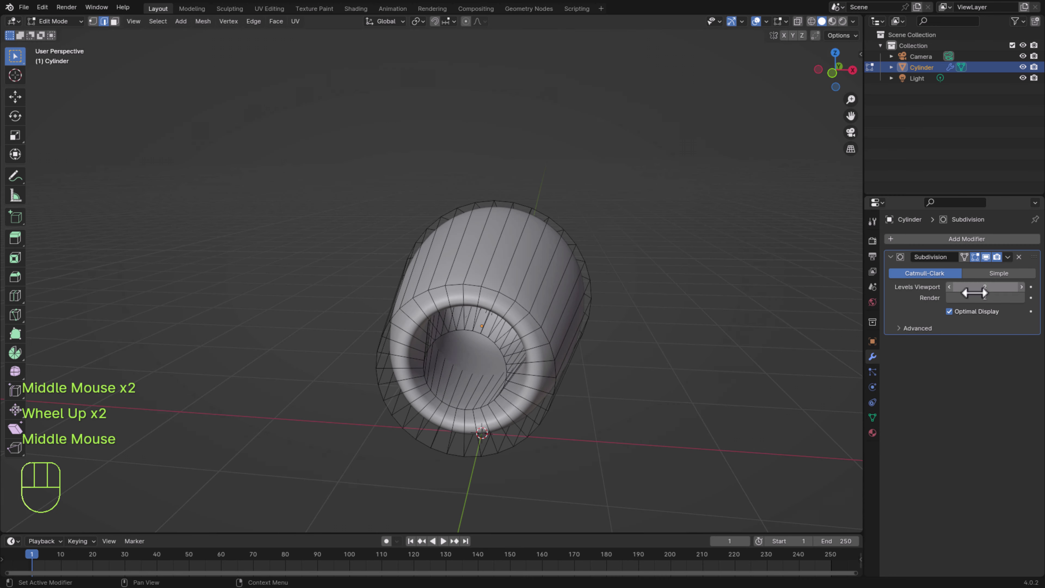
pyautogui.hotkey('ctrl', 'z')
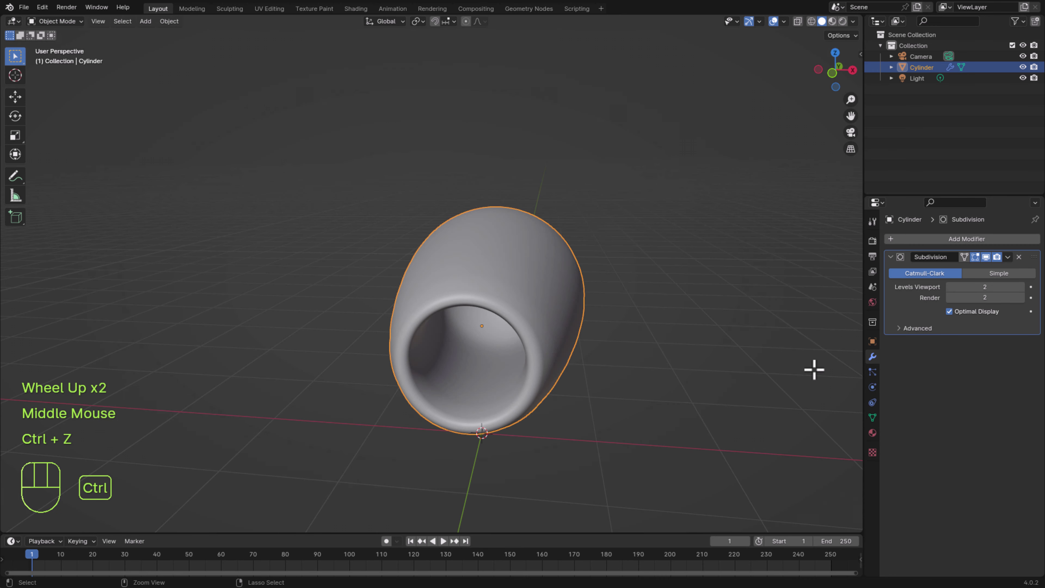
pyautogui.hotkey('ctrl', 'z')
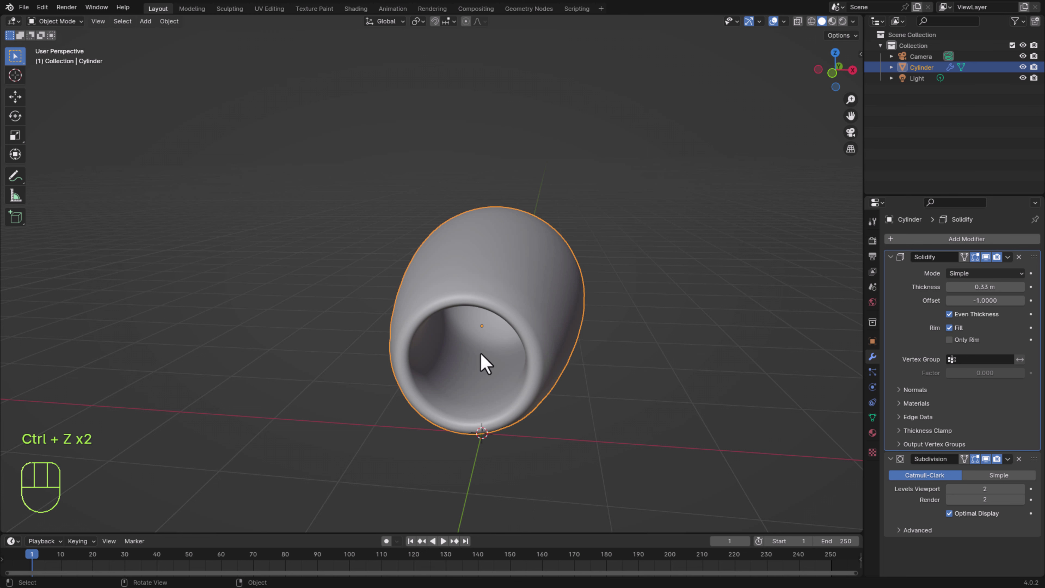
# Enter Edit Mode with face selection and try selecting faces on the outer wall and inside the opening.
pyautogui.press('Tab')
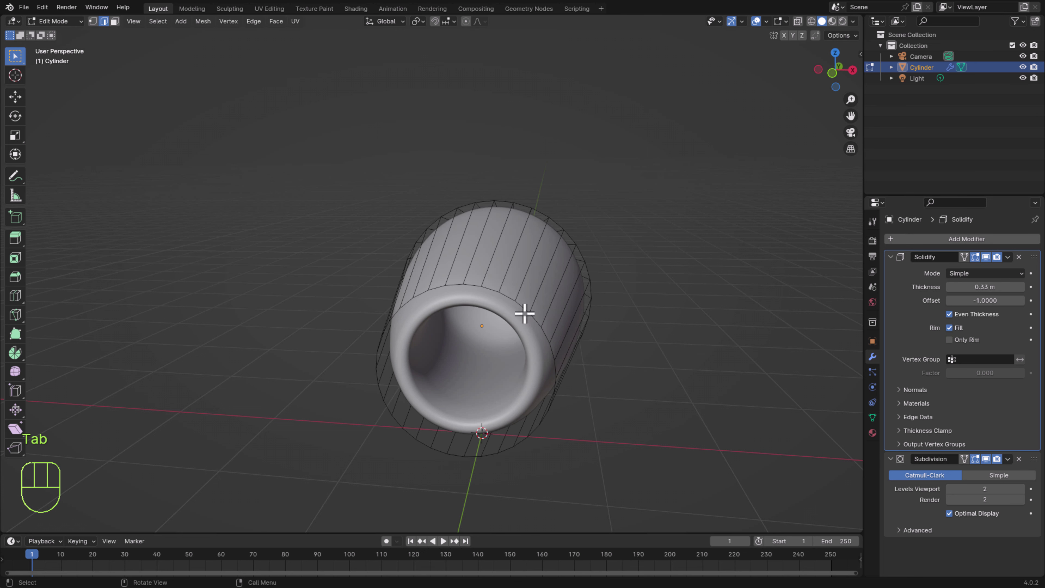
pyautogui.click(115, 22)
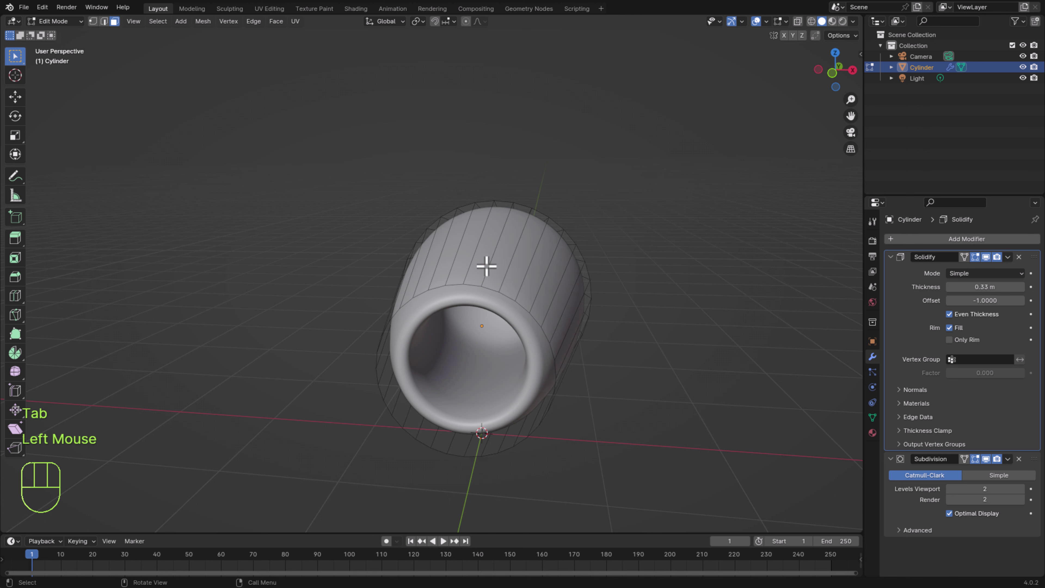
pyautogui.click(489, 266)
pyautogui.click(507, 262)
pyautogui.click(543, 296)
pyautogui.click(465, 369)
pyautogui.click(445, 372)
pyautogui.click(499, 362)
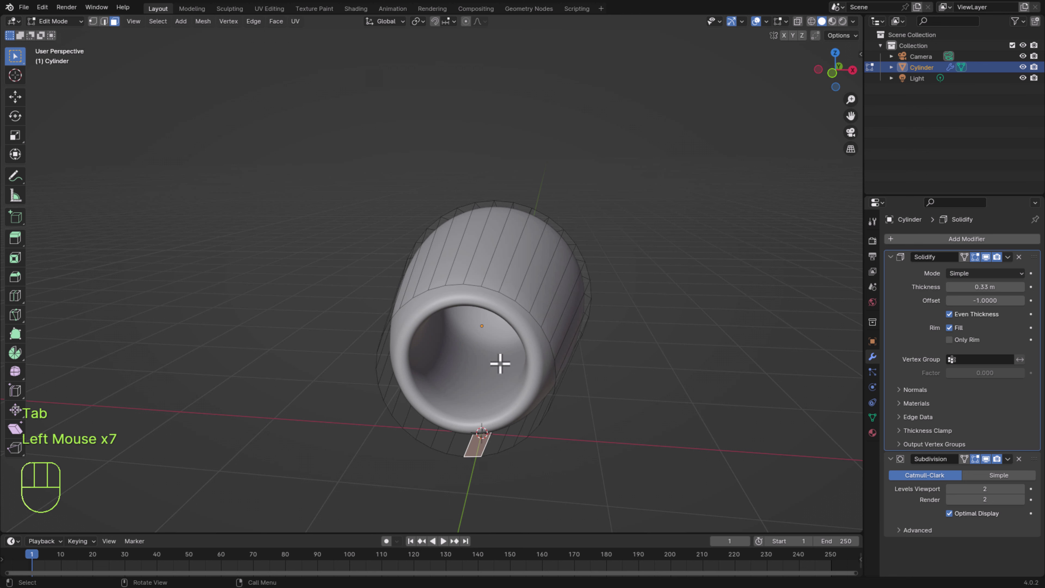
pyautogui.click(499, 370)
pyautogui.click(473, 400)
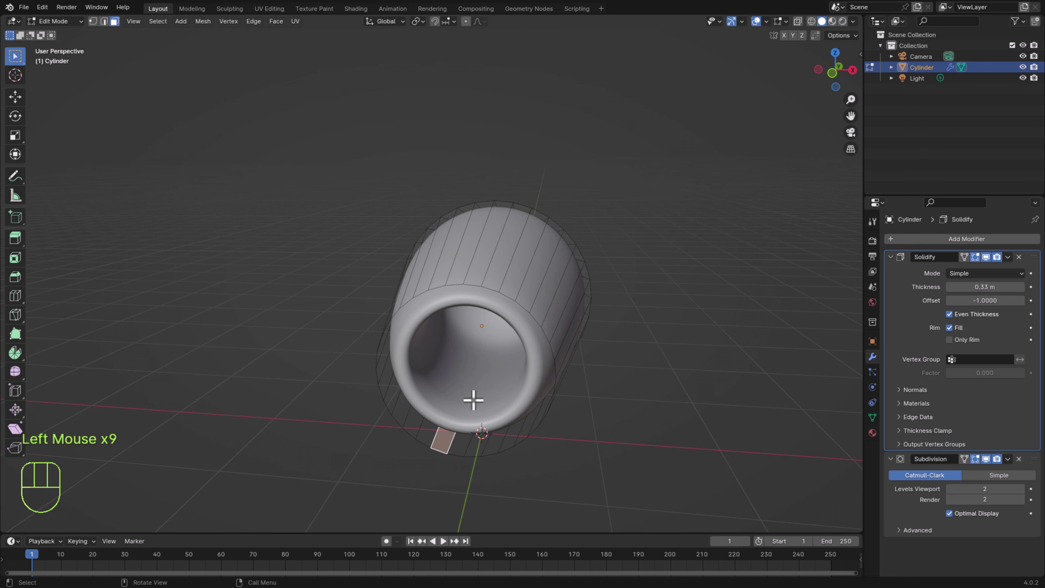
# Leave Edit Mode and apply the Solidify modifier so the inner wall becomes real geometry.
pyautogui.click(1008, 258)
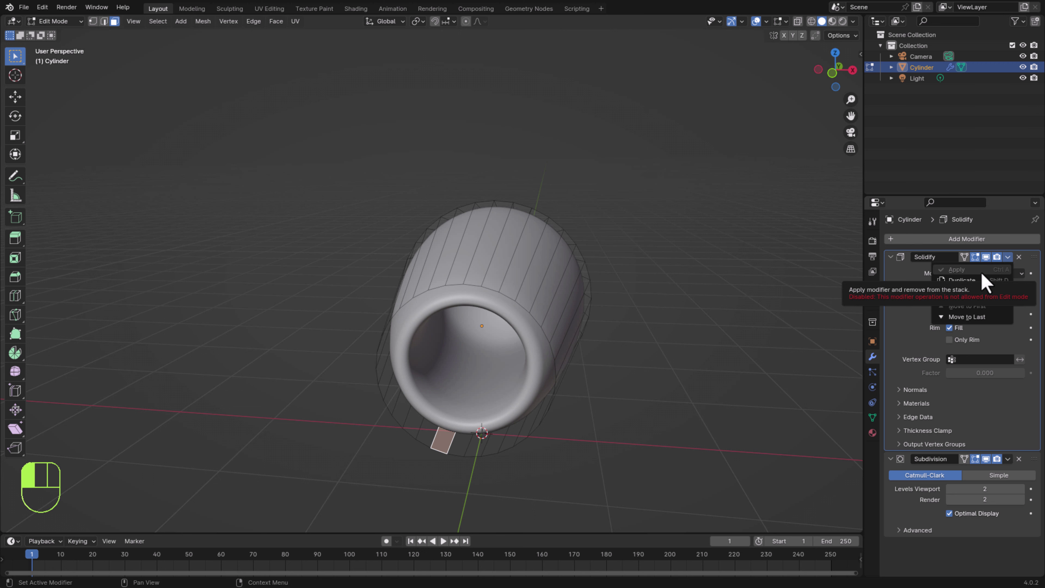
pyautogui.press('Tab')
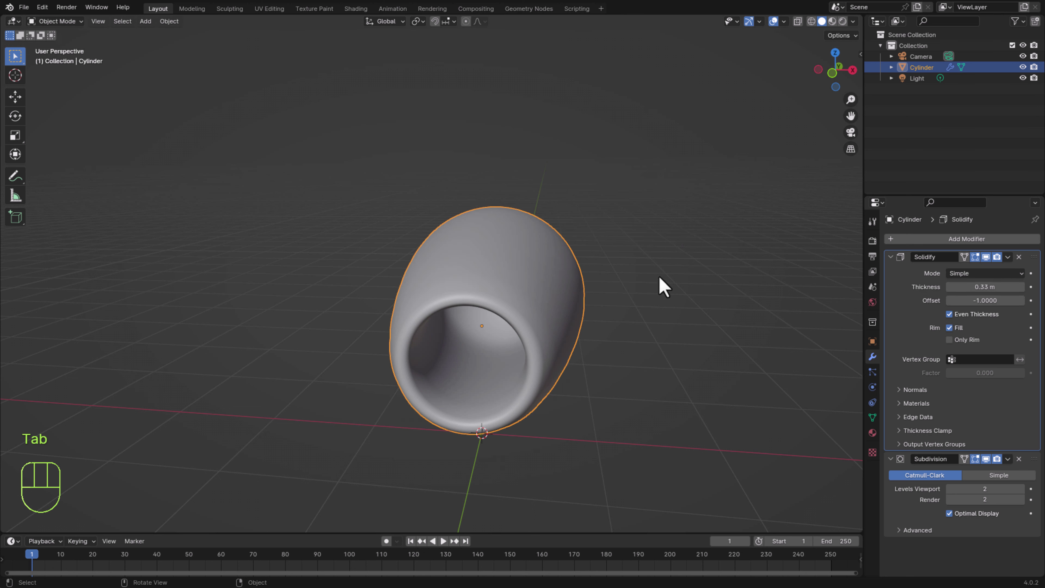
pyautogui.click(1008, 257)
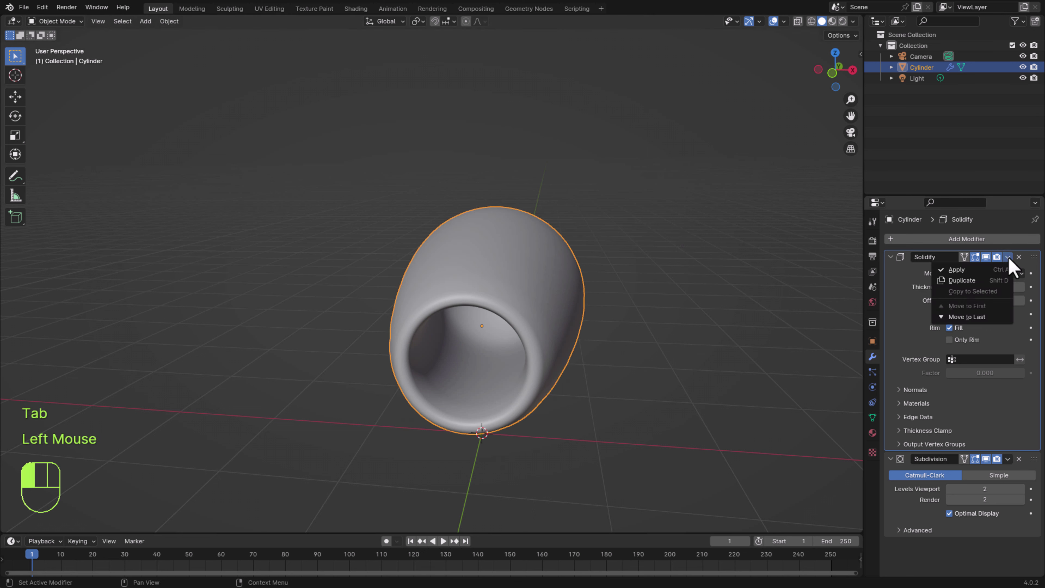
pyautogui.click(971, 271)
# Return to Edit Mode and select a single face on the inner wall inside the opening.
pyautogui.press('Tab')
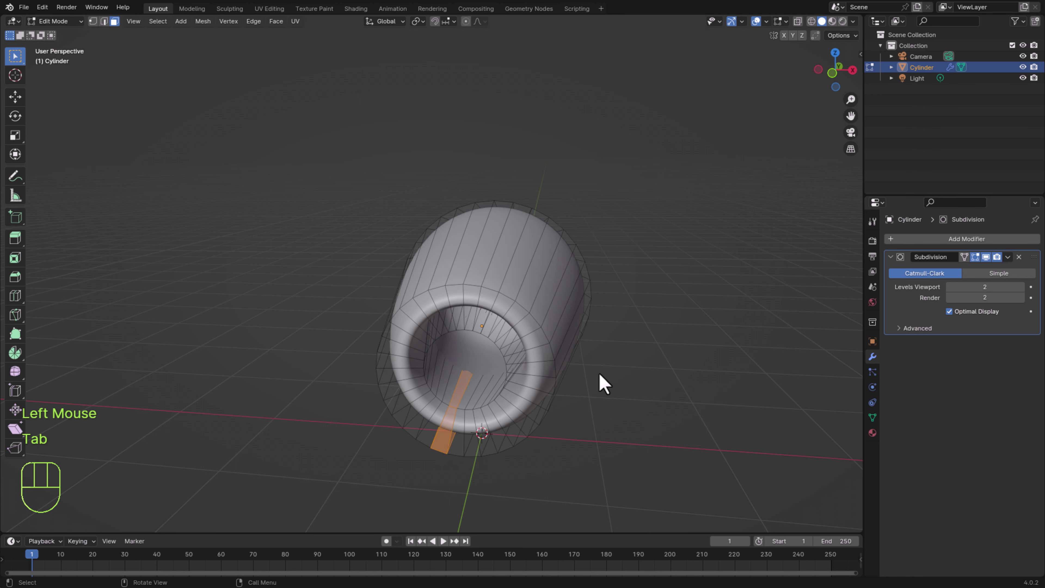
pyautogui.click(454, 382)
pyautogui.click(437, 364)
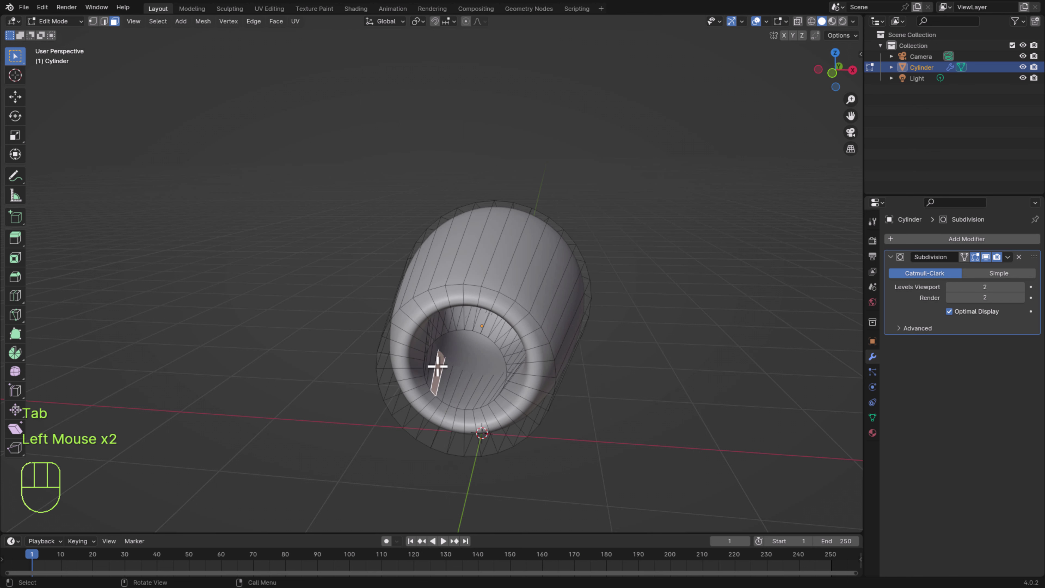
# Select individual faces on the inner wall and outer wall to check that both are editable.
pyautogui.click(437, 366)
pyautogui.click(488, 386)
pyautogui.click(488, 384)
pyautogui.click(558, 314)
pyautogui.click(525, 260)
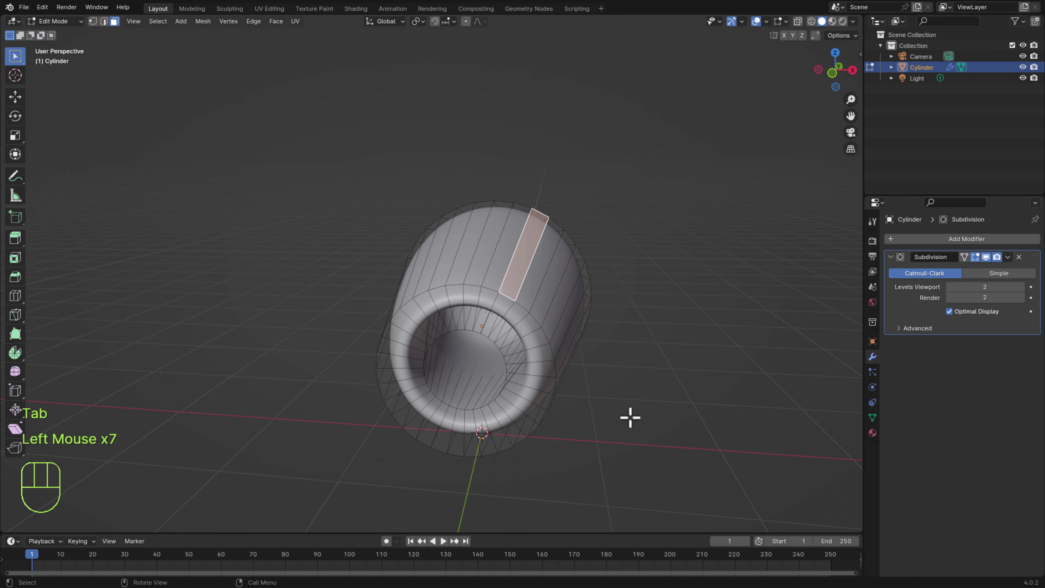
# Switch to edge selection and add a loop cut around the outer wall, slid close to the open end.
pyautogui.moveTo(629, 416); pyautogui.dragTo(442, 418, button='middle')
pyautogui.click(104, 21)
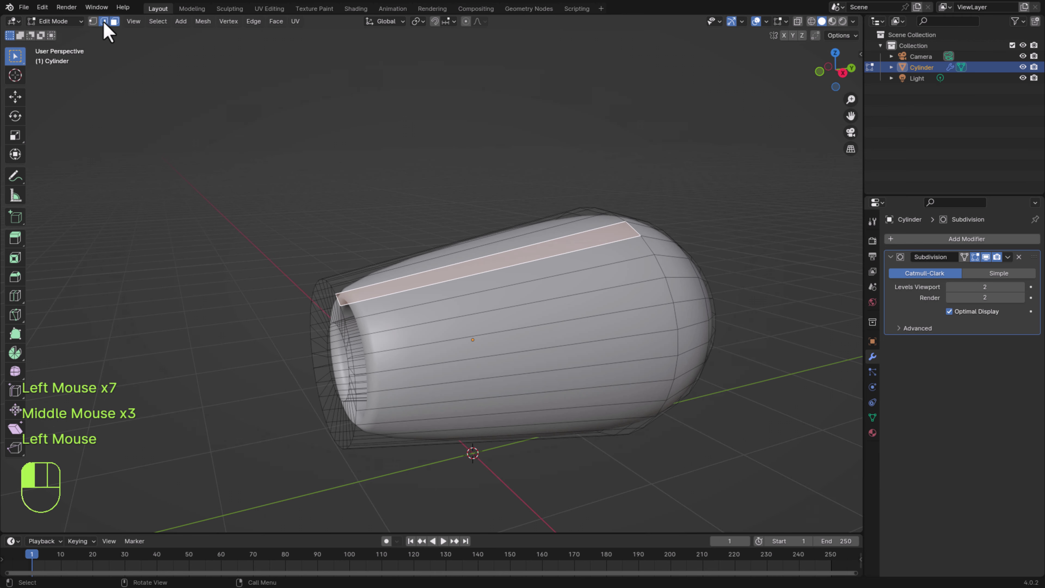
pyautogui.hotkey('ctrl', 'r')
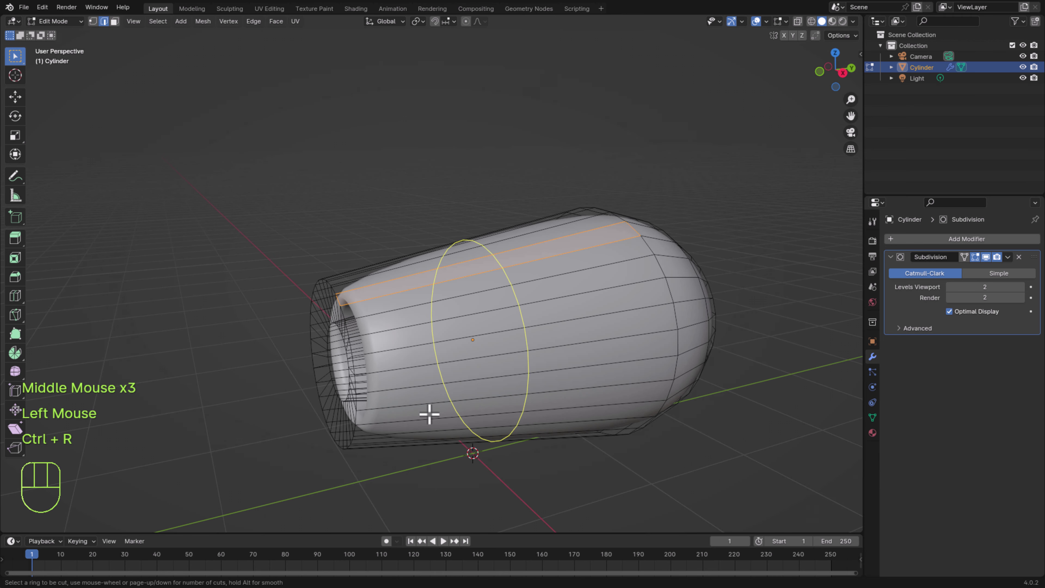
pyautogui.click(429, 414)
pyautogui.moveTo(410, 414); pyautogui.dragTo(297, 430)
# Add a loop cut around the inner wall and slide it toward the rim of the opening.
pyautogui.moveTo(296, 429); pyautogui.dragTo(437, 393, button='middle')
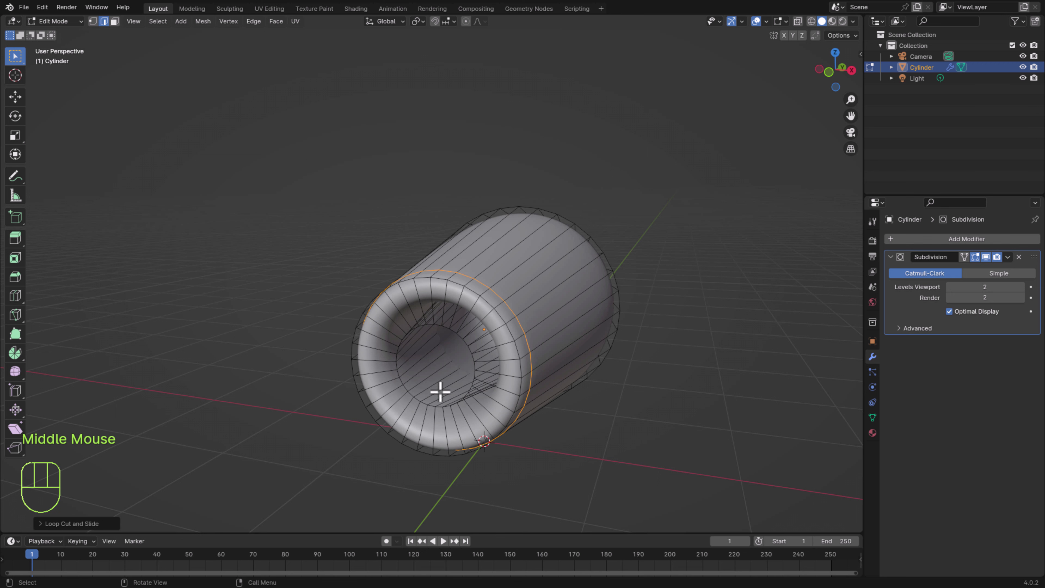
pyautogui.hotkey('ctrl', 'r')
pyautogui.click(439, 392)
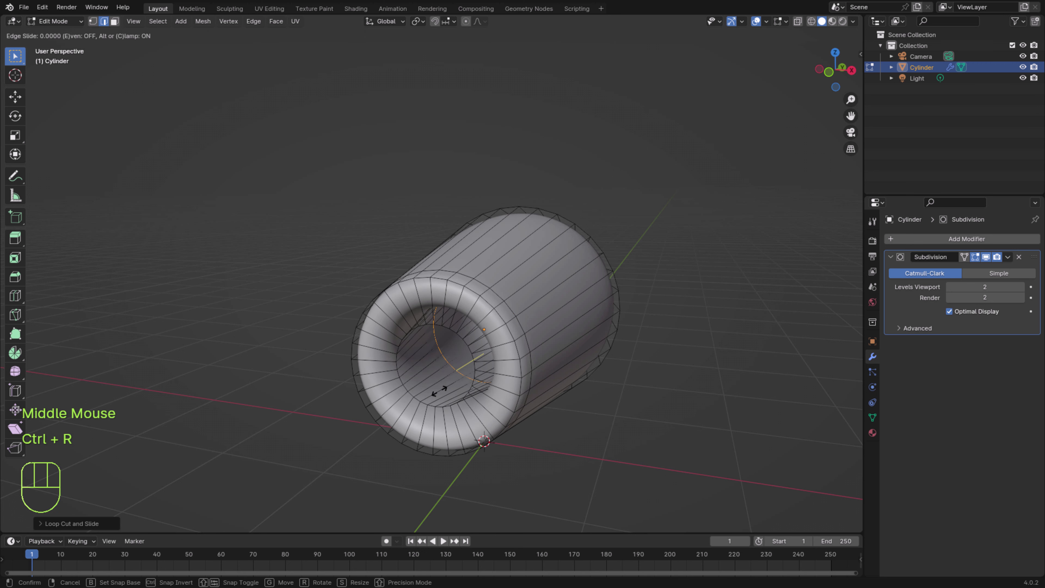
pyautogui.moveTo(439, 392); pyautogui.dragTo(405, 411)
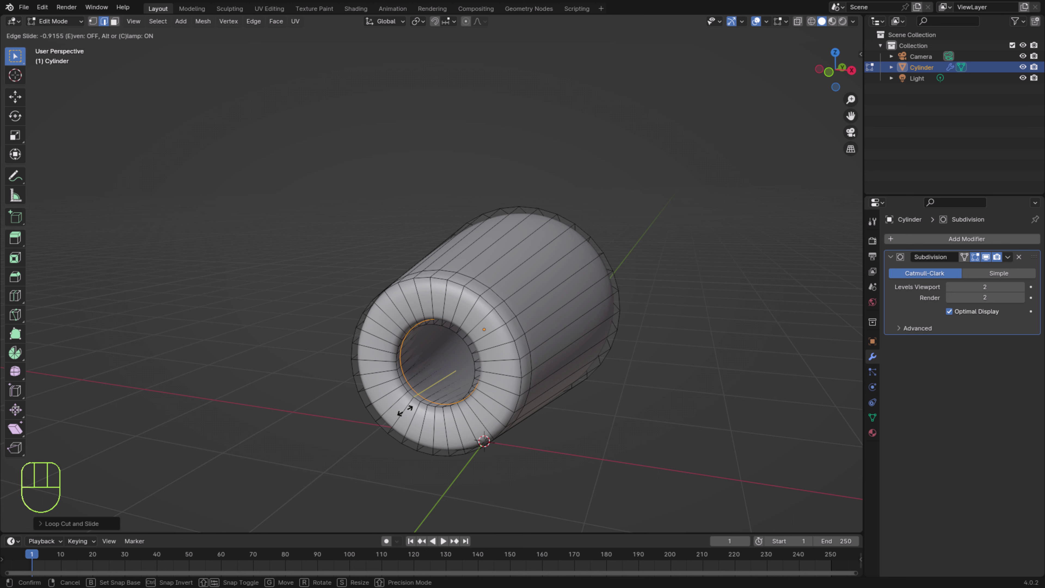
pyautogui.click(417, 404)
# Try to widen the opening by scaling up the inner loop together with the inner rim loop.
pyautogui.press('s')
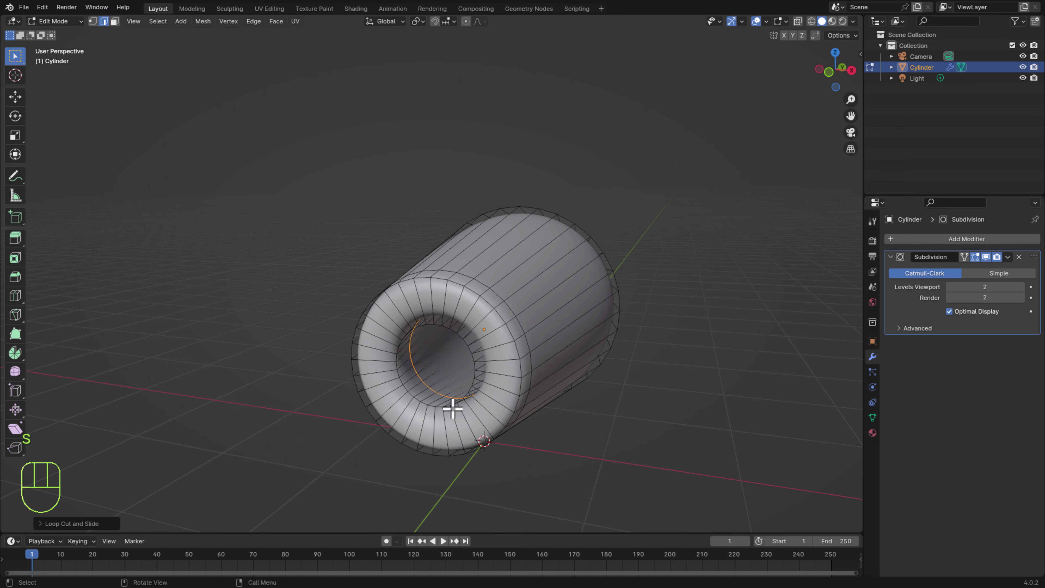
pyautogui.keyDown('alt'); pyautogui.keyDown('shift'); pyautogui.click(419, 402); pyautogui.keyUp('shift'); pyautogui.keyUp('alt')
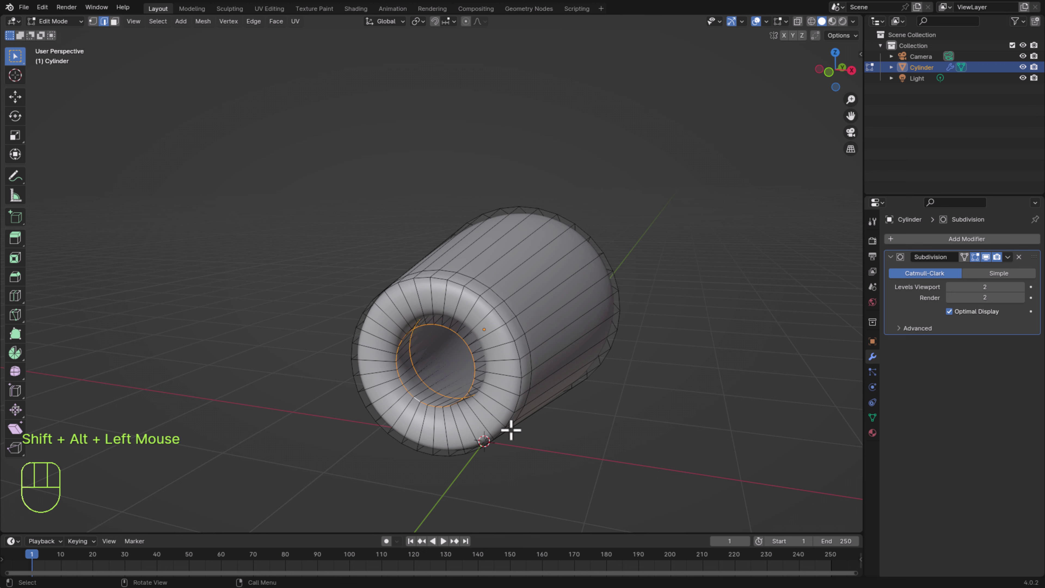
pyautogui.press('s')
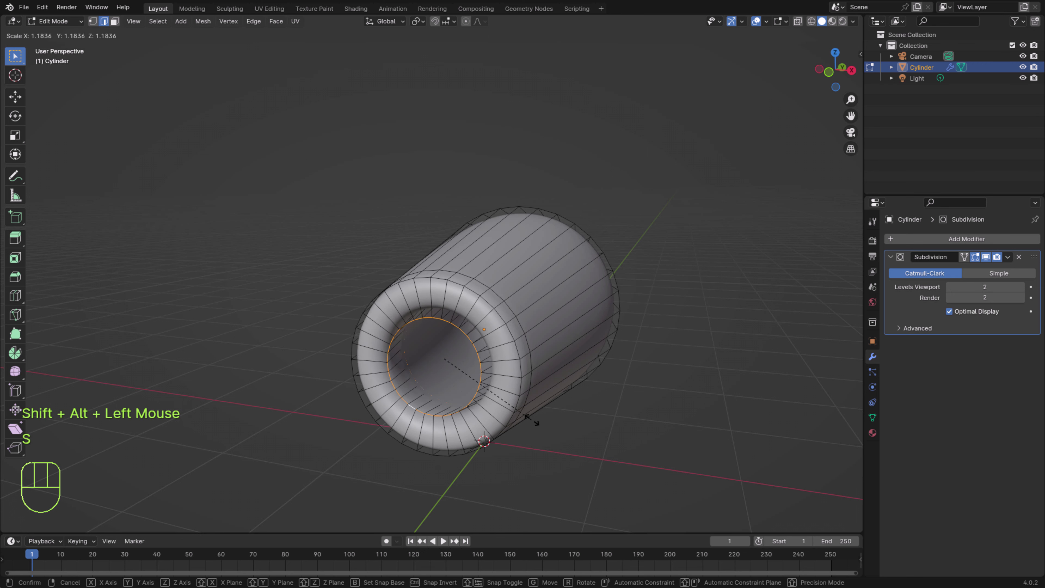
pyautogui.click(543, 422)
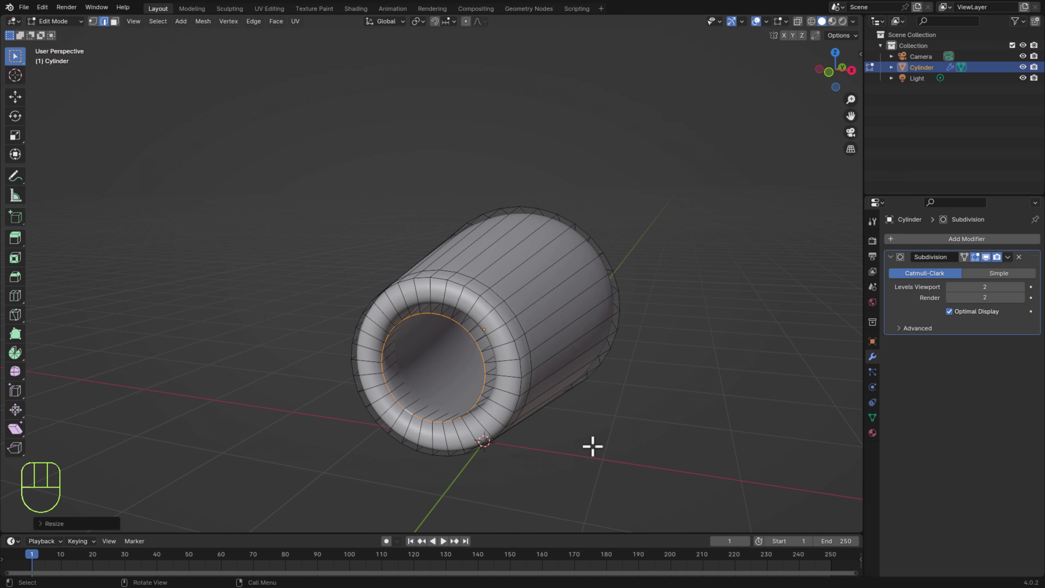
pyautogui.hotkey('ctrl', 'z')
# Select the outer rim loop and the adjacent outer edge loop and scale both down to narrow the open end.
pyautogui.moveTo(590, 443); pyautogui.dragTo(561, 445, button='middle')
pyautogui.keyDown('alt'); pyautogui.click(434, 379); pyautogui.keyUp('alt')
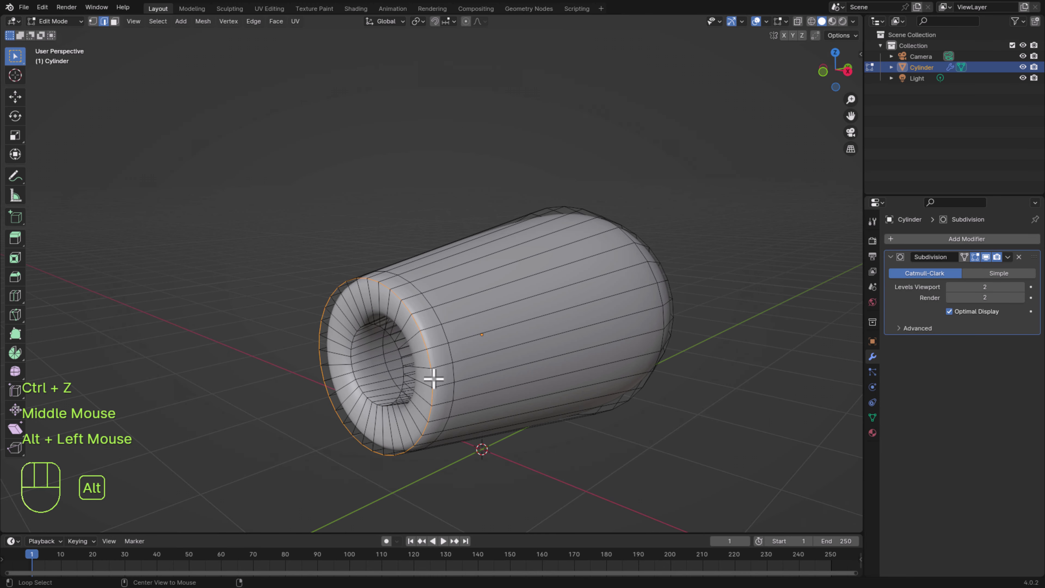
pyautogui.keyDown('alt'); pyautogui.keyDown('shift'); pyautogui.click(454, 372); pyautogui.keyUp('shift'); pyautogui.keyUp('alt')
pyautogui.press('s')
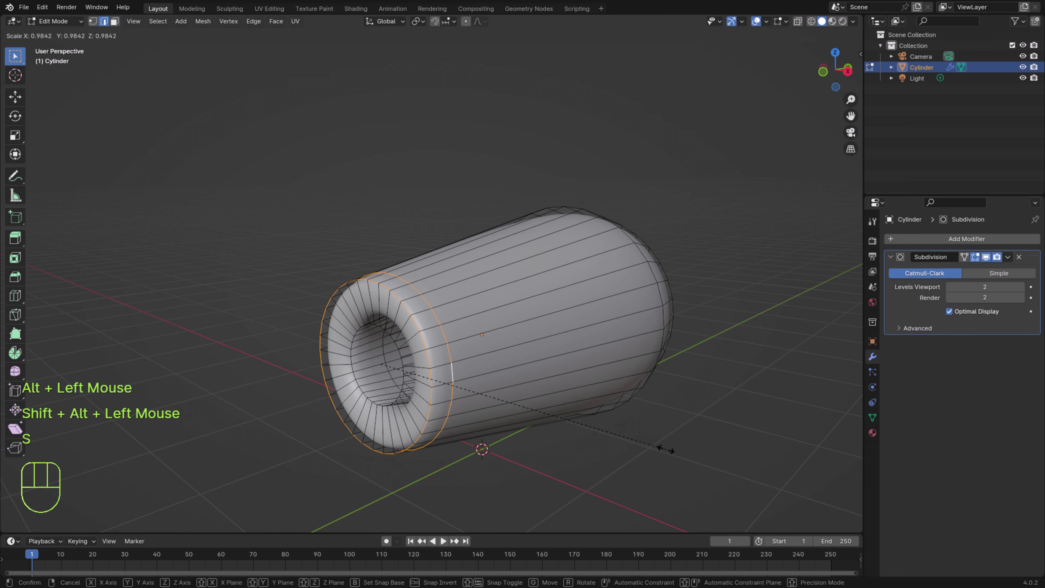
pyautogui.click(637, 435)
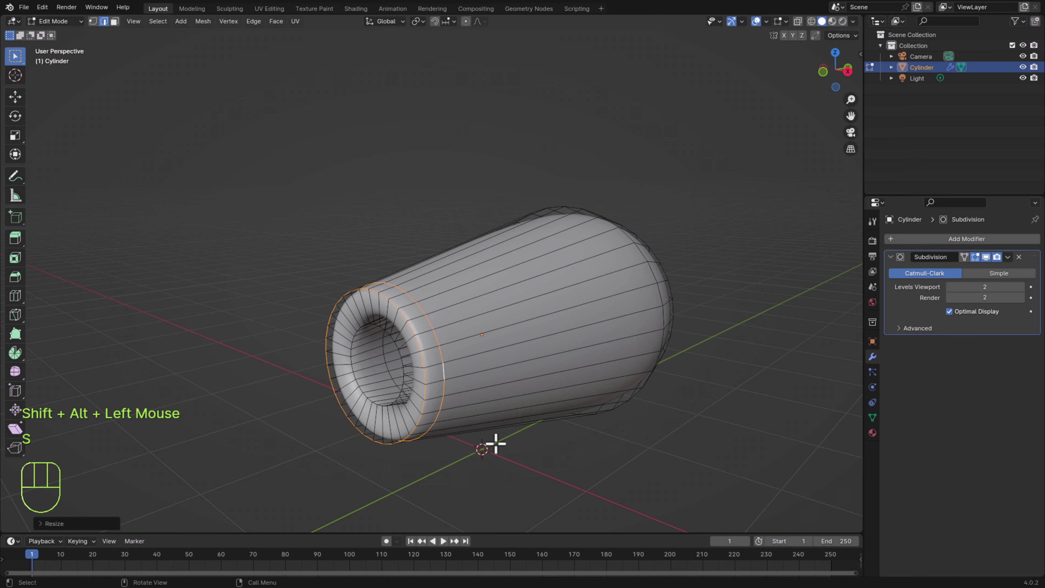
pyautogui.moveTo(494, 443); pyautogui.dragTo(541, 435, button='middle')
pyautogui.press('s')
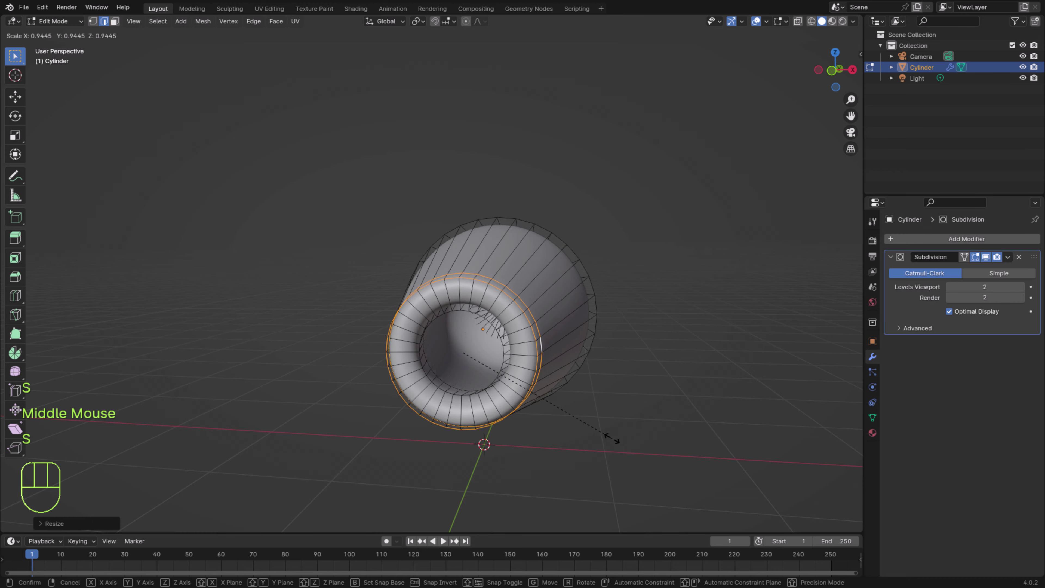
pyautogui.click(606, 437)
# Edge-slide the outer loop next to the rim along the body toward the closed end.
pyautogui.moveTo(606, 437); pyautogui.dragTo(432, 437, button='middle')
pyautogui.scroll(-1, 366, 413)
pyautogui.scroll(2, 366, 412)
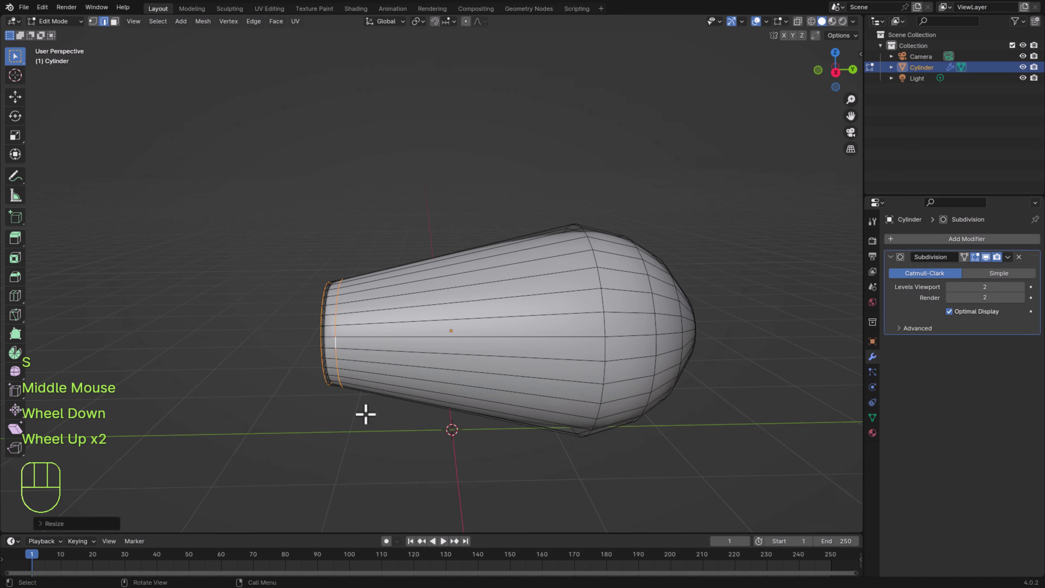
pyautogui.moveTo(367, 413); pyautogui.dragTo(414, 384, button='middle')
pyautogui.press('g')
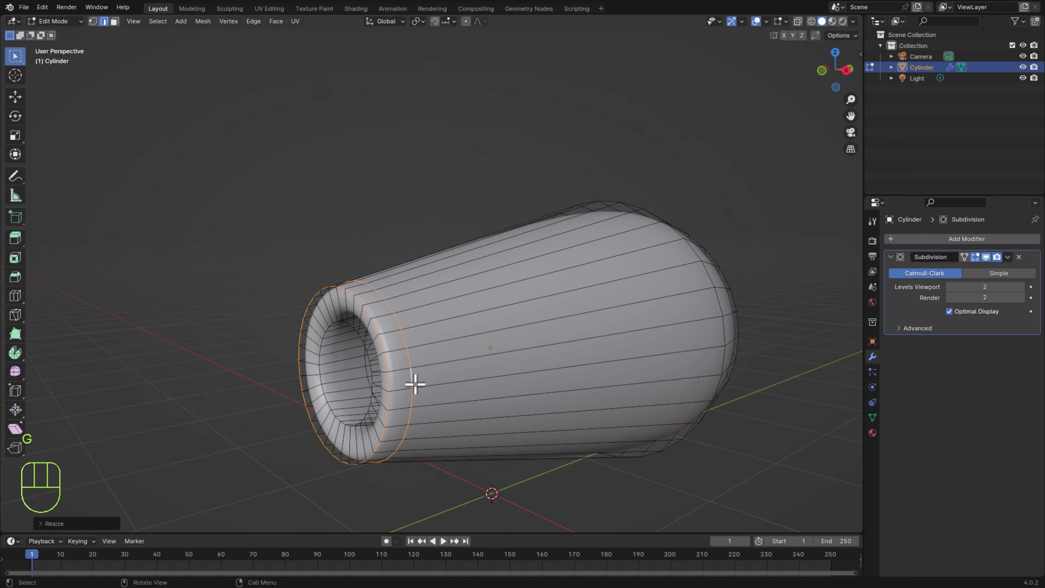
pyautogui.keyDown('alt'); pyautogui.click(413, 381); pyautogui.keyUp('alt')
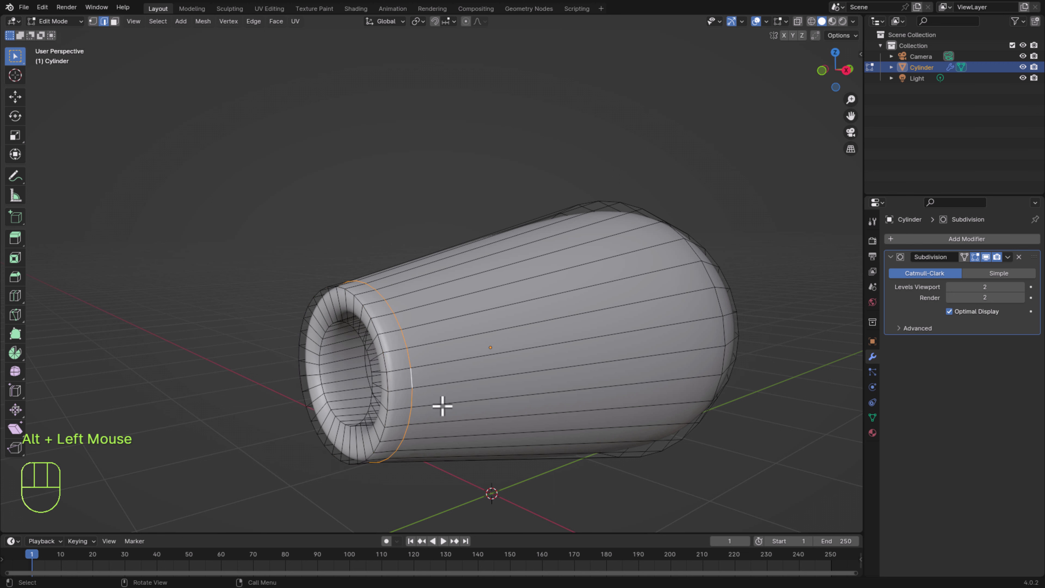
pyautogui.press('g')
pyautogui.press('g')
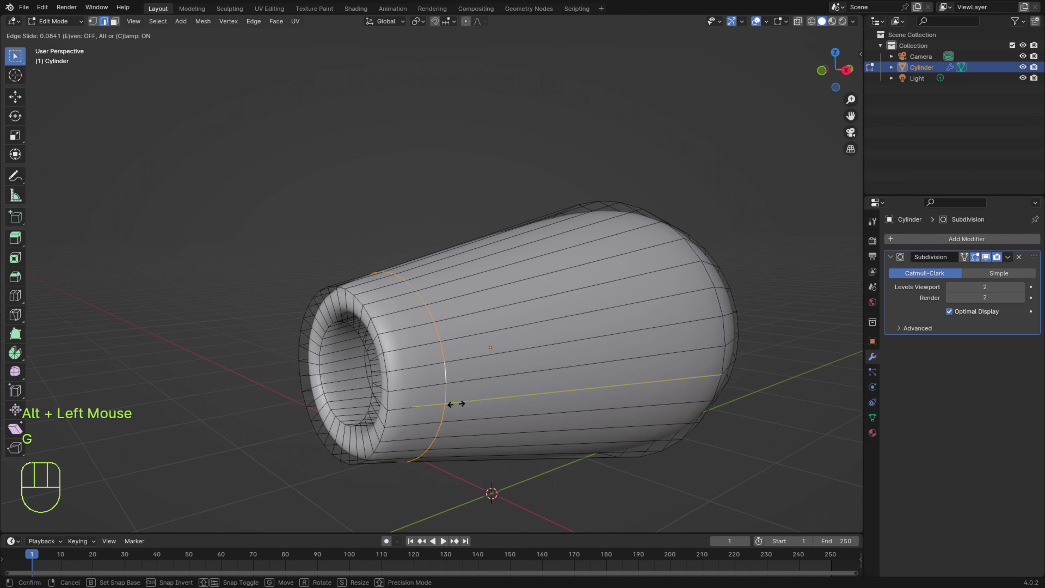
pyautogui.click(473, 402)
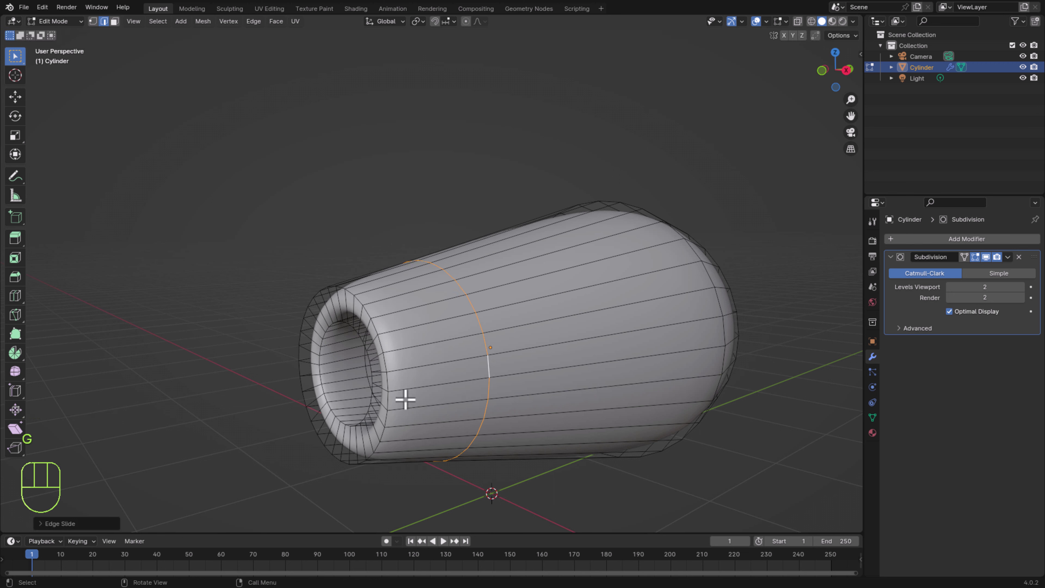
# Edge-slide the outer rim loop slightly toward the closed end and scale it down a little.
pyautogui.keyDown('alt'); pyautogui.click(386, 387); pyautogui.keyUp('alt')
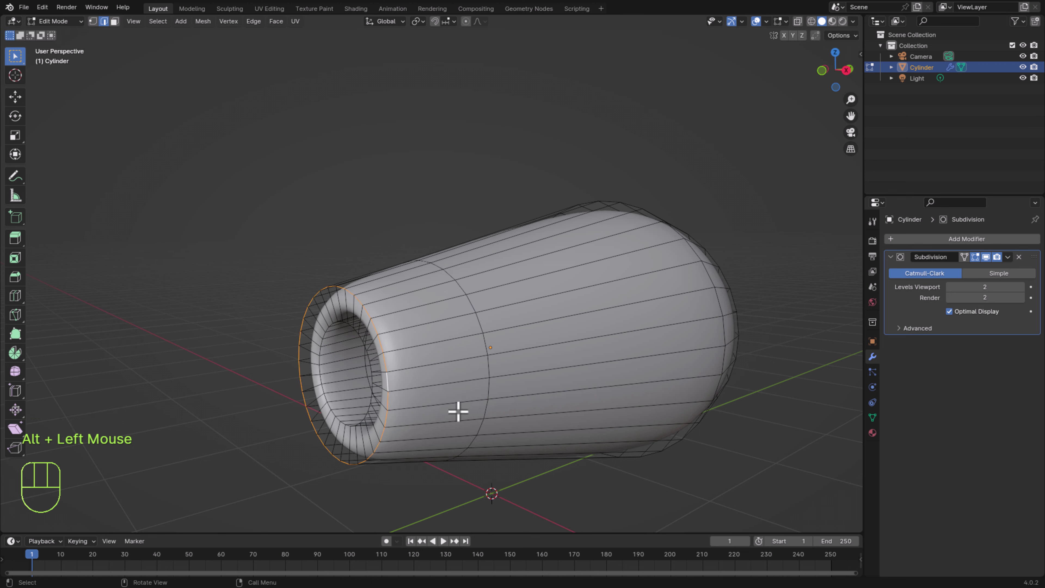
pyautogui.press('g')
pyautogui.press('g')
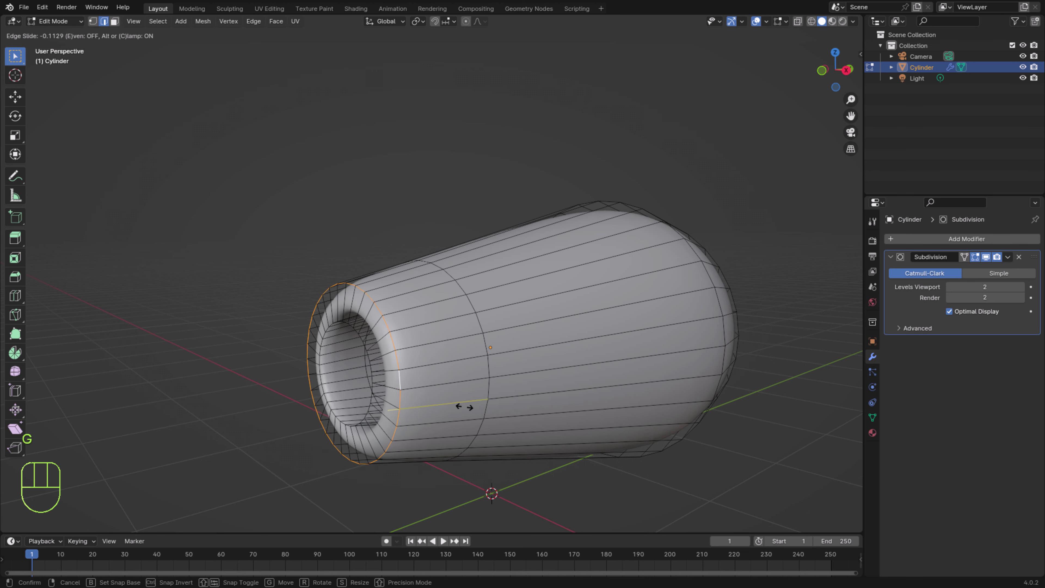
pyautogui.click(466, 408)
pyautogui.press('s')
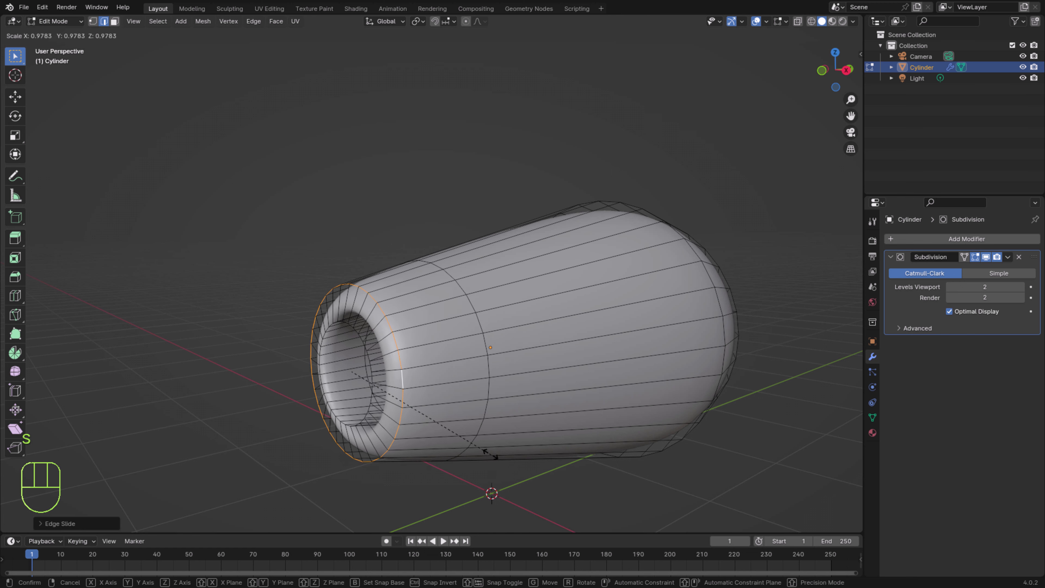
# Return to Object Mode, deselect the body and examine its smoothed shape from several angles.
pyautogui.click(55, 22)
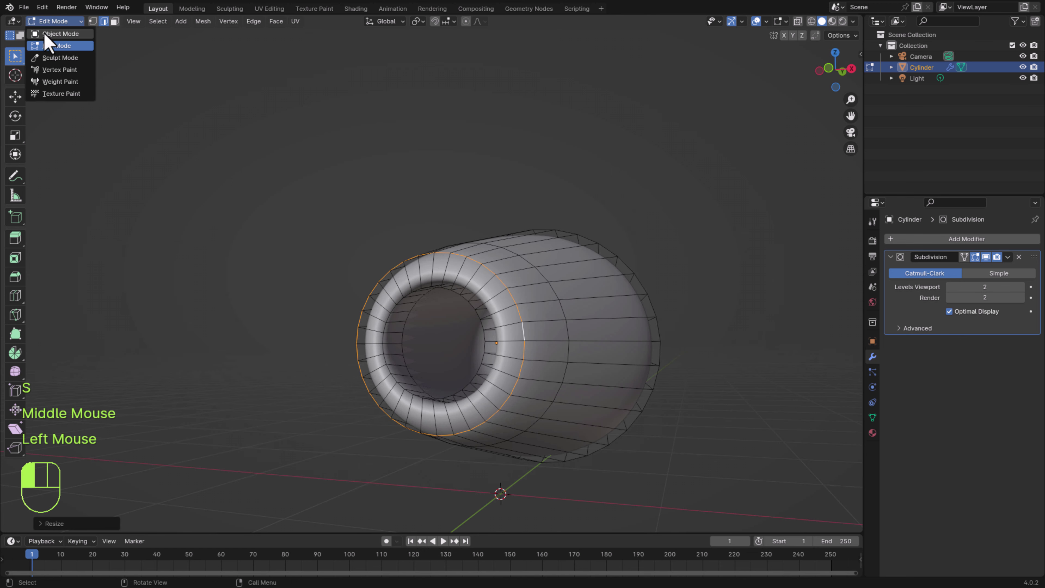
pyautogui.click(44, 34)
pyautogui.click(650, 450)
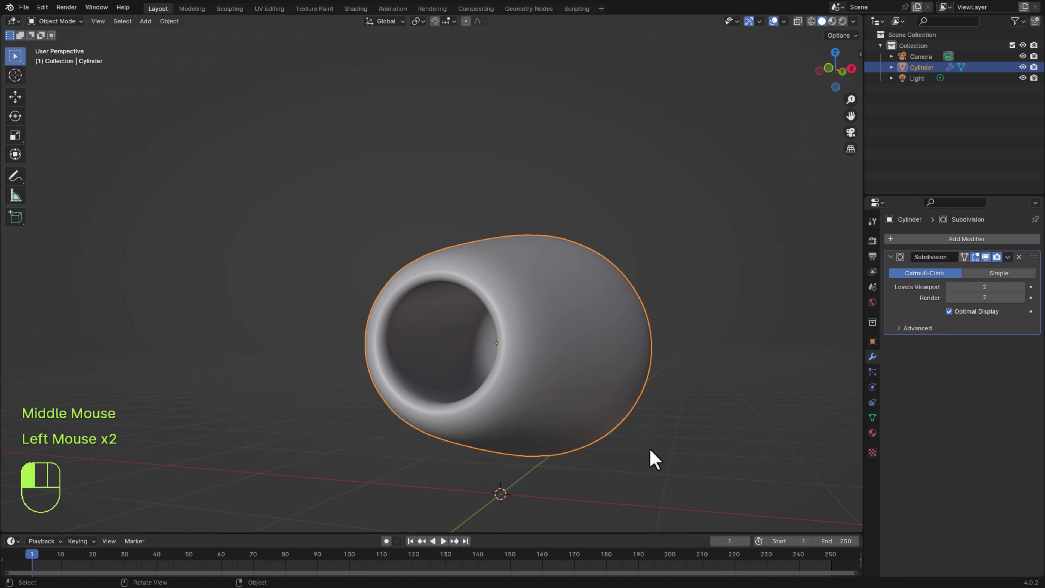
pyautogui.moveTo(650, 450); pyautogui.dragTo(520, 455, button='middle')
pyautogui.scroll(-2, 471, 411)
pyautogui.moveTo(471, 411); pyautogui.dragTo(401, 408, button='middle')
pyautogui.scroll(1, 674, 448)
pyautogui.moveTo(675, 448); pyautogui.dragTo(642, 415, button='middle')
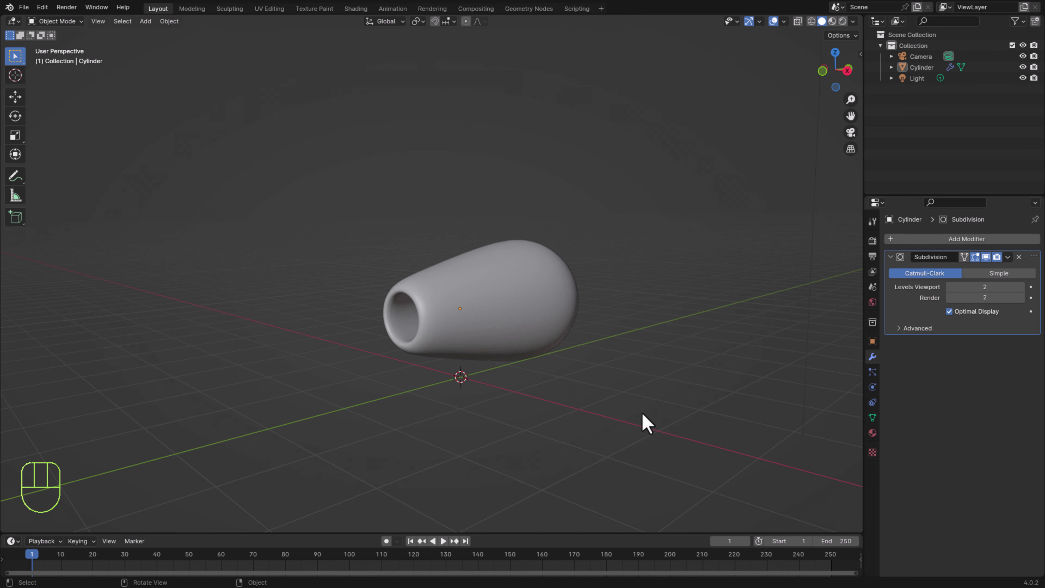
# In Edit Mode with X-ray on, box-select all geometry at the open end and adjust its scale to widen it slightly.
pyautogui.click(496, 340)
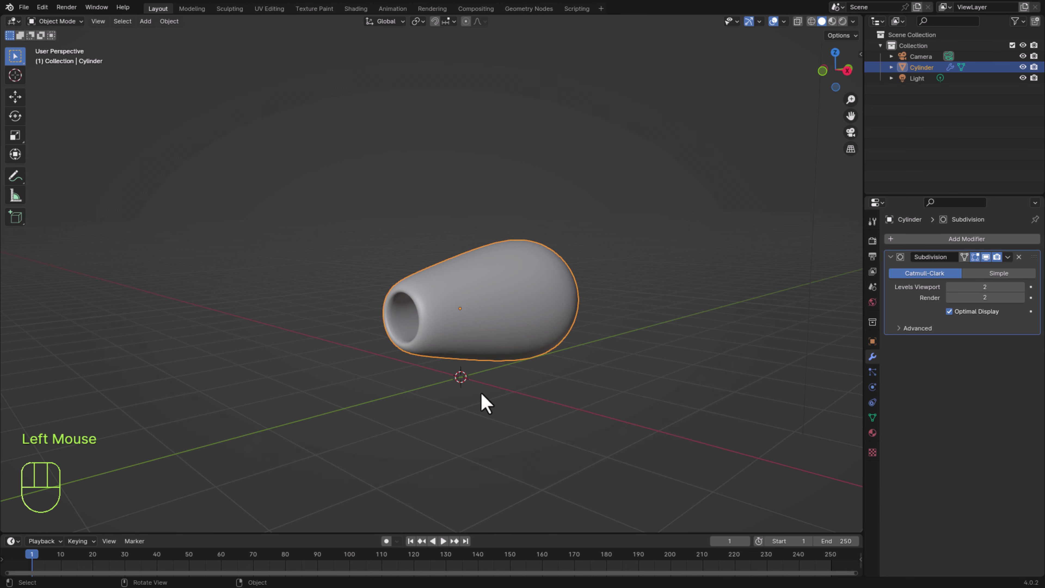
pyautogui.press('Tab')
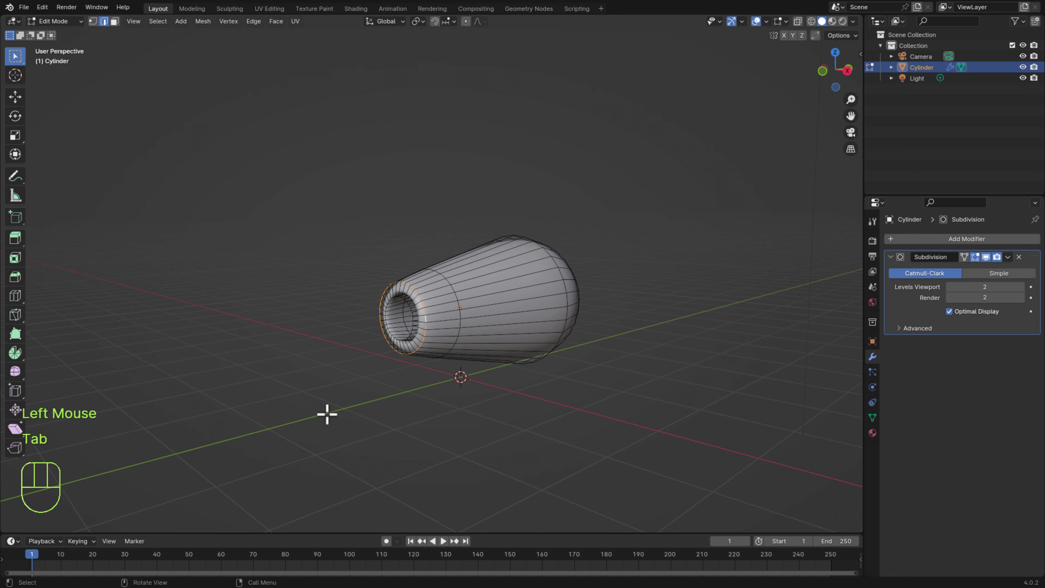
pyautogui.click(797, 21)
pyautogui.moveTo(670, 329); pyautogui.dragTo(618, 328, button='middle')
pyautogui.moveTo(276, 433); pyautogui.dragTo(425, 231)
pyautogui.moveTo(431, 437); pyautogui.dragTo(492, 440, button='middle')
pyautogui.press('s')
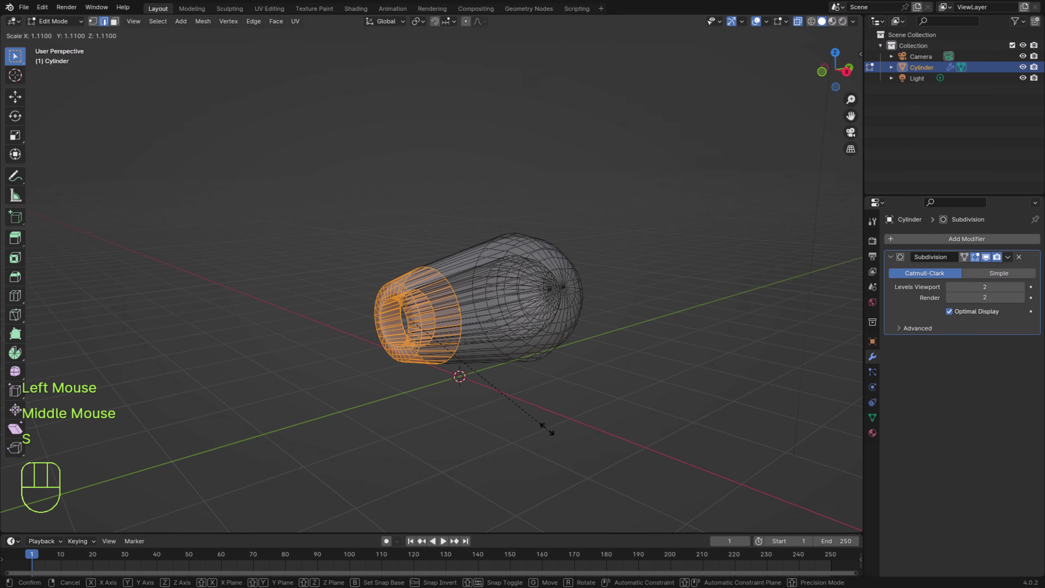
pyautogui.click(558, 436)
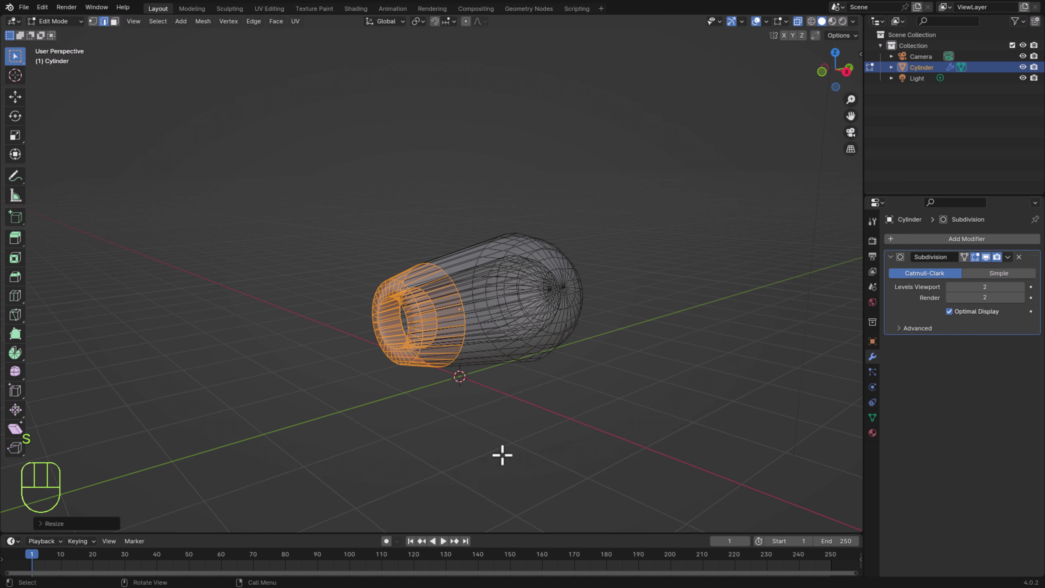
pyautogui.press('s')
pyautogui.click(493, 445)
# Return to Object Mode, turn off X-ray and inspect the body's outer shape.
pyautogui.click(52, 21)
pyautogui.click(53, 33)
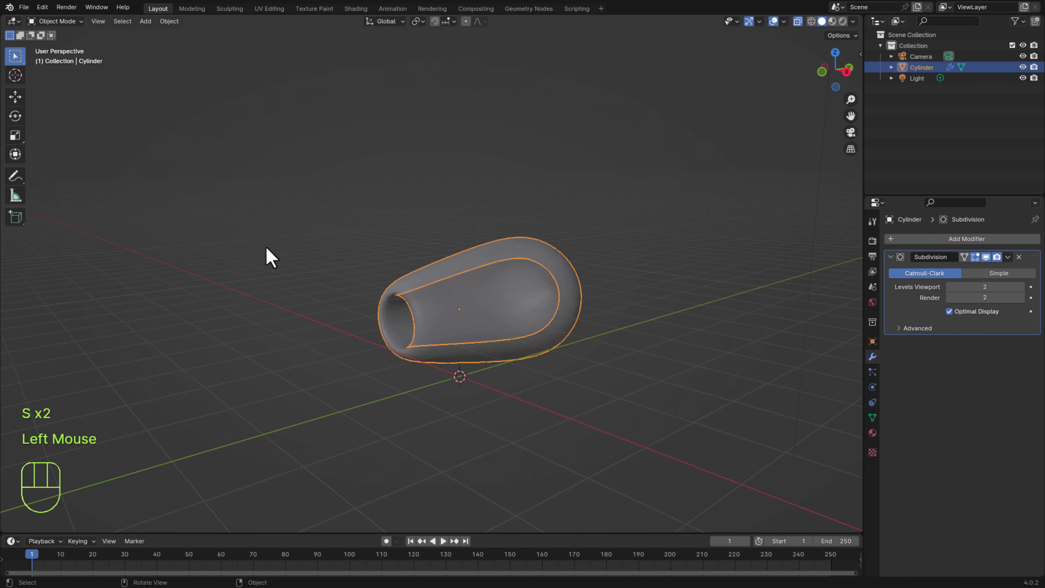
pyautogui.click(798, 21)
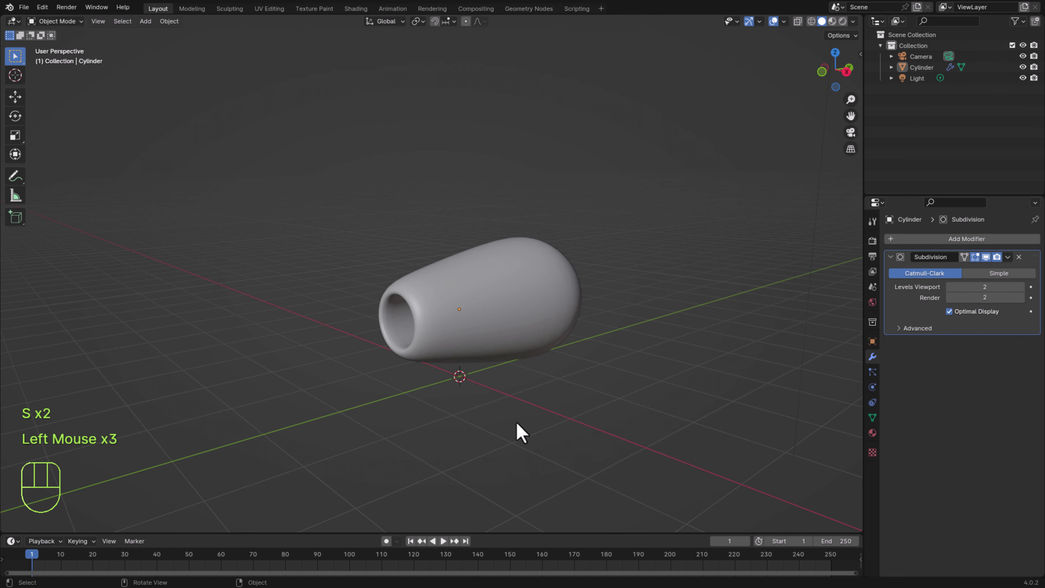
pyautogui.moveTo(518, 432); pyautogui.dragTo(467, 387, button='middle')
pyautogui.moveTo(475, 460); pyautogui.dragTo(599, 449, button='middle')
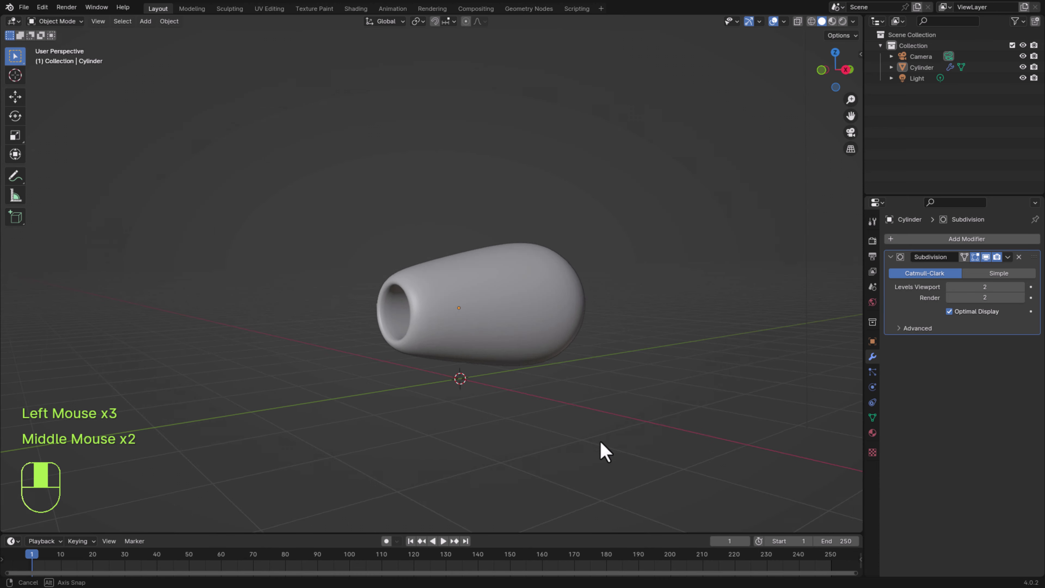
# In Edit Mode, select the outer edge loop behind the rim and slide it back close to the open end.
pyautogui.scroll(2, 474, 331)
pyautogui.click(474, 332)
pyautogui.press('Tab')
pyautogui.keyDown('alt'); pyautogui.click(473, 326); pyautogui.keyUp('alt')
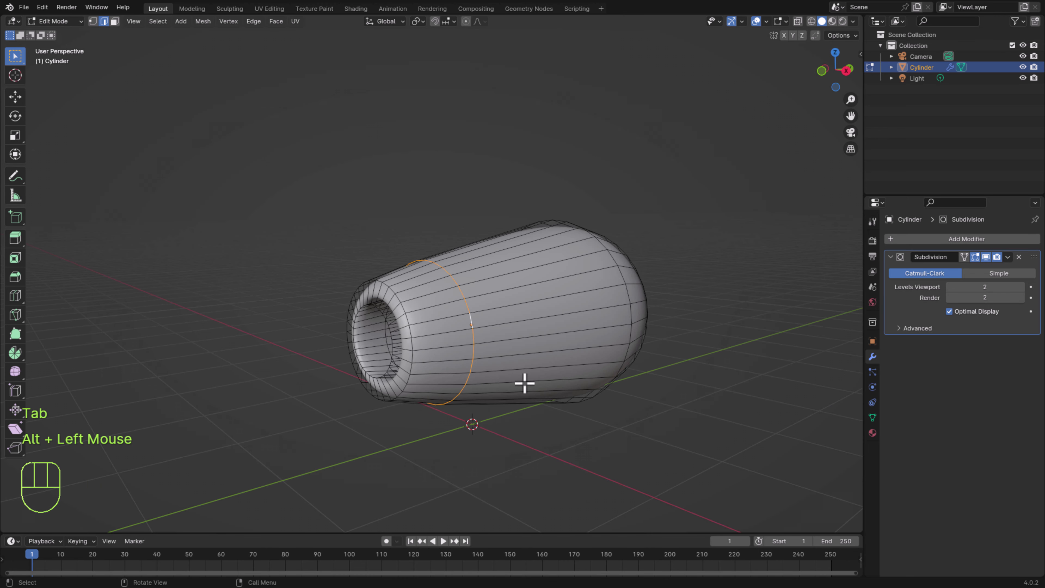
pyautogui.press('g')
pyautogui.press('g')
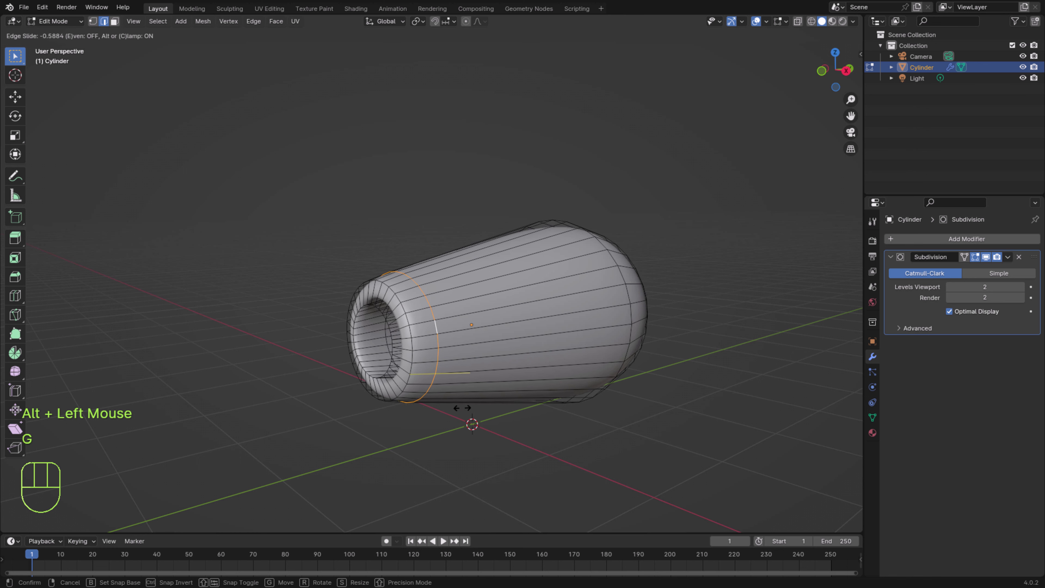
pyautogui.click(444, 419)
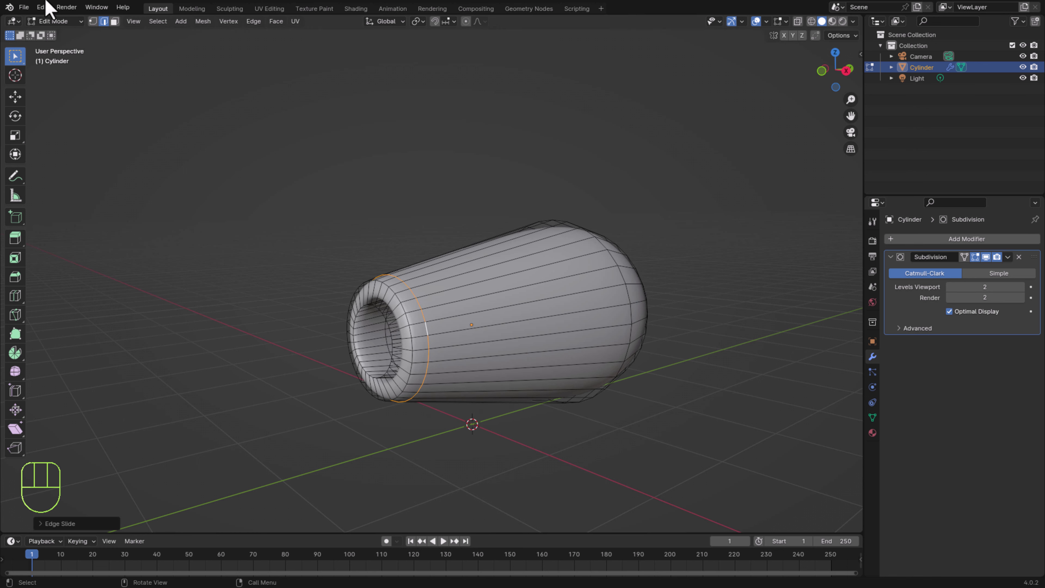
# Return to Object Mode, deselect the body and inspect its smoothed outline from the side and the closed end.
pyautogui.click(56, 21)
pyautogui.click(48, 34)
pyautogui.click(539, 444)
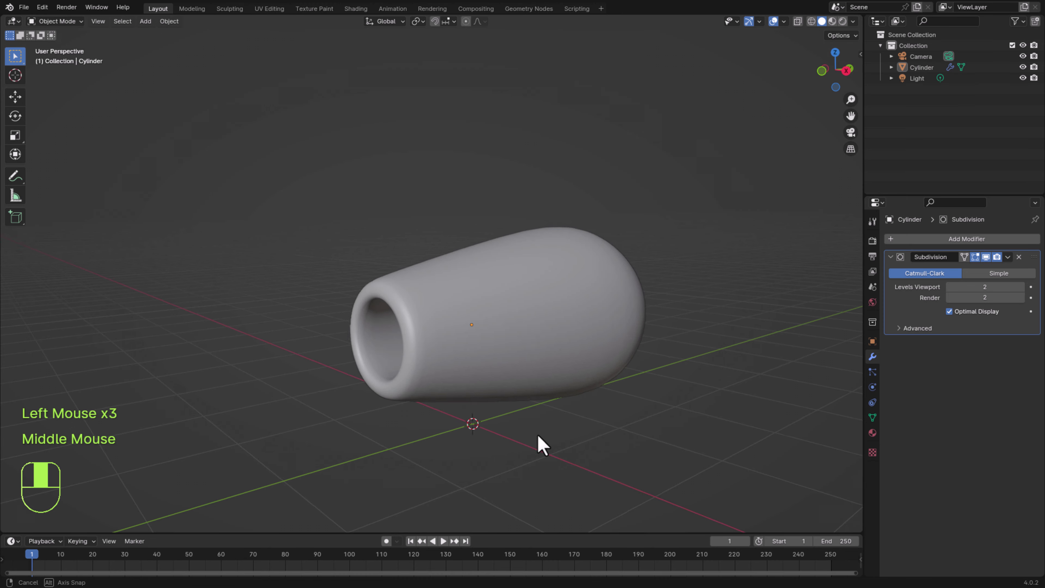
pyautogui.moveTo(537, 443); pyautogui.dragTo(432, 426, button='middle')
pyautogui.scroll(-2, 568, 428)
pyautogui.scroll(2, 576, 432)
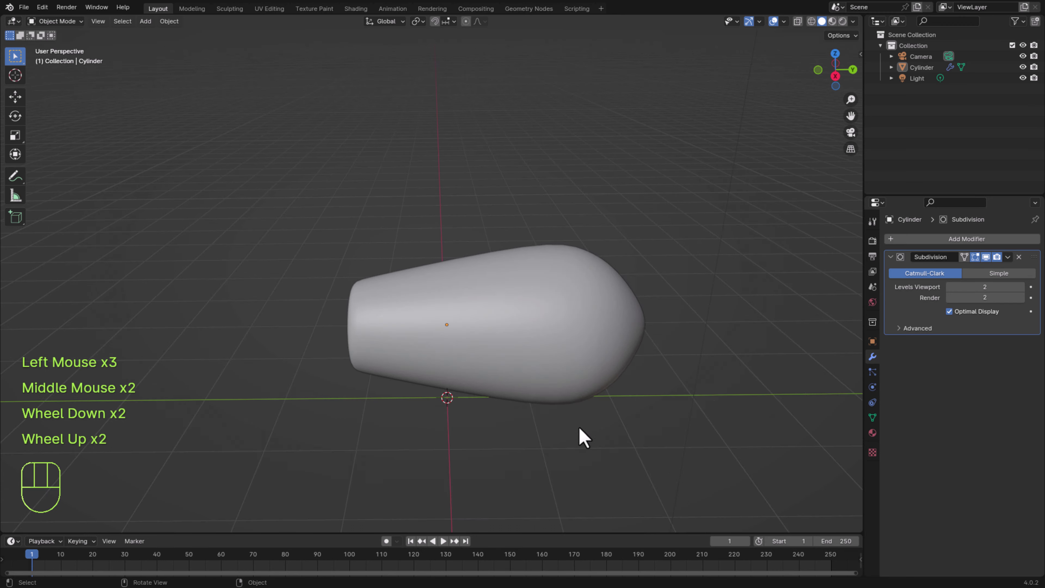
pyautogui.moveTo(581, 434); pyautogui.dragTo(611, 424, button='middle')
# In Edit Mode, add an edge loop around the closed end, just outside the smallest ring near the pole.
pyautogui.click(531, 418)
pyautogui.press('Tab')
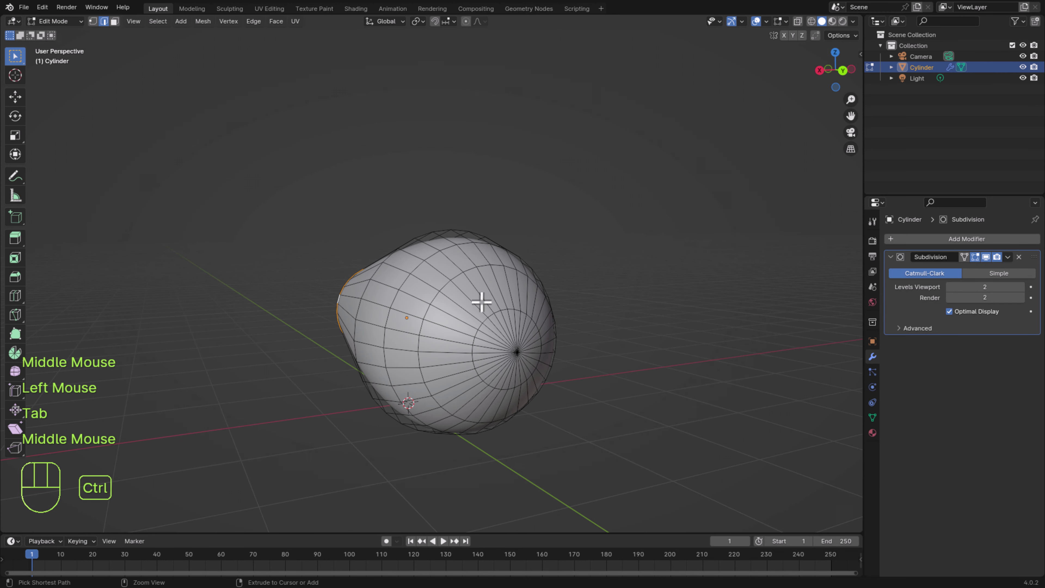
pyautogui.hotkey('ctrl', 'r')
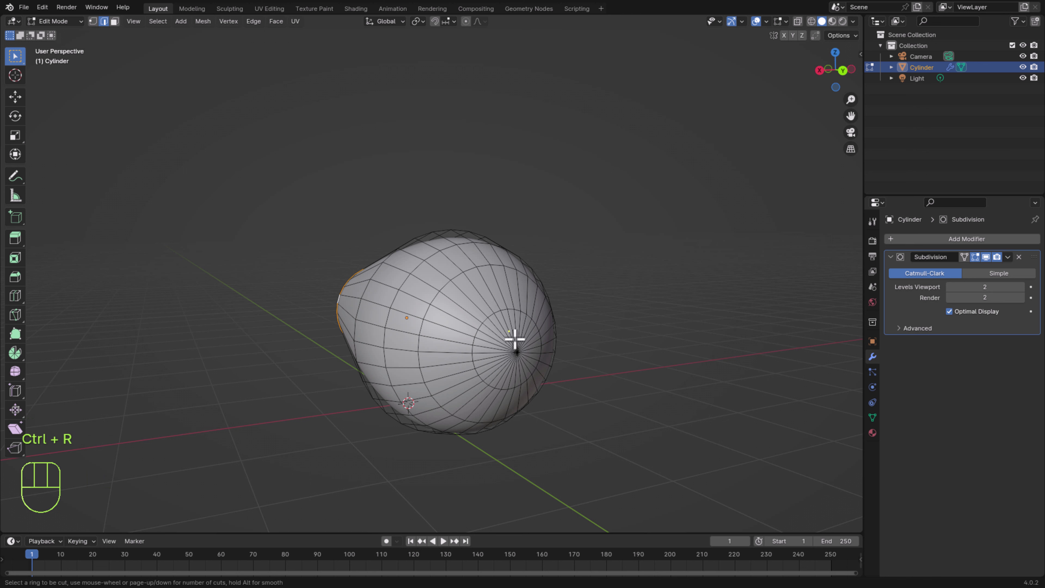
pyautogui.click(463, 308)
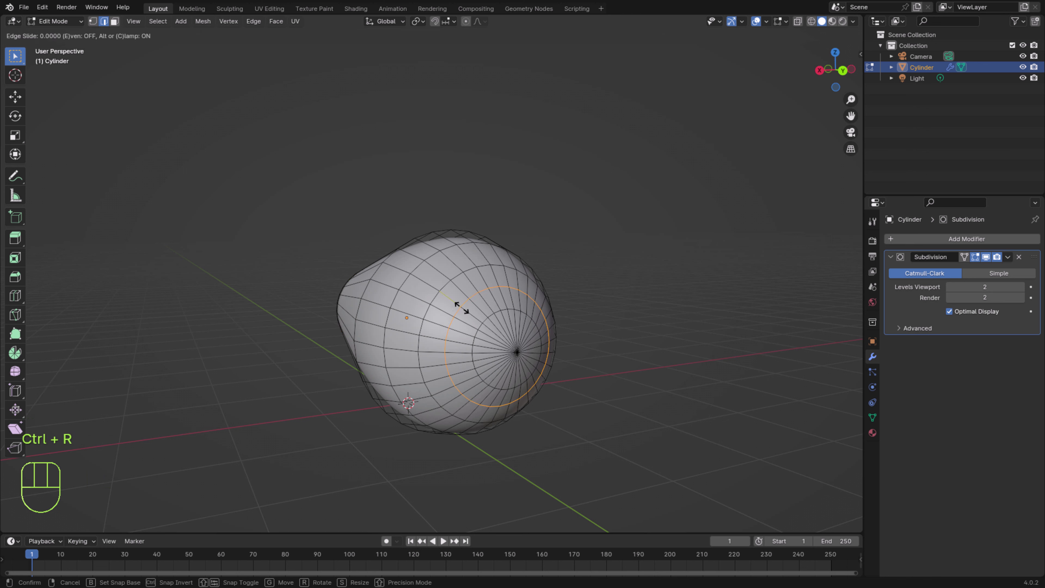
pyautogui.click(473, 317)
# Select the smallest edge loop around the closed end's pole, scale it down and move it along global Y.
pyautogui.scroll(1, 580, 383)
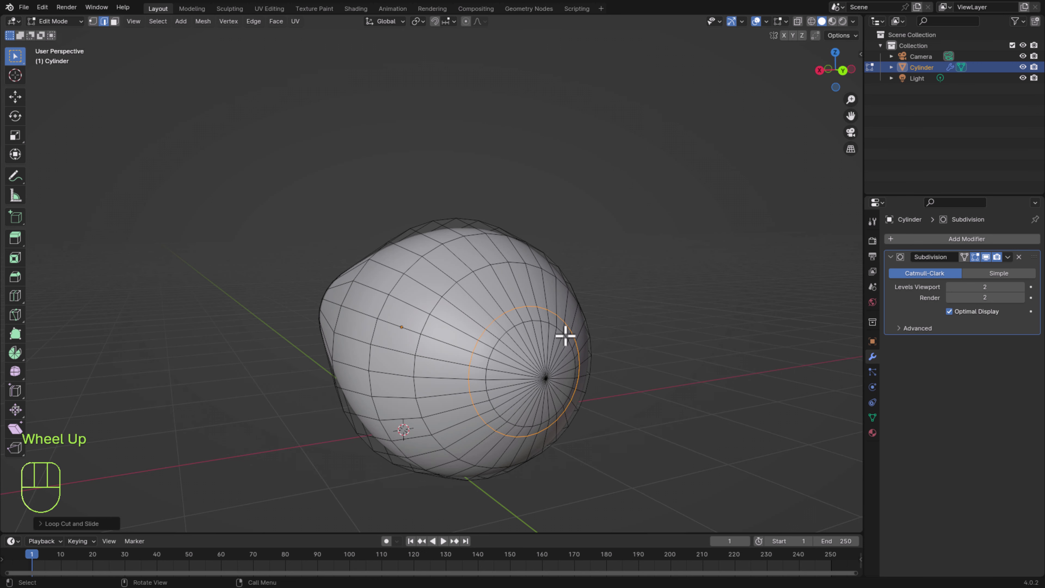
pyautogui.keyDown('alt'); pyautogui.click(549, 322); pyautogui.keyUp('alt')
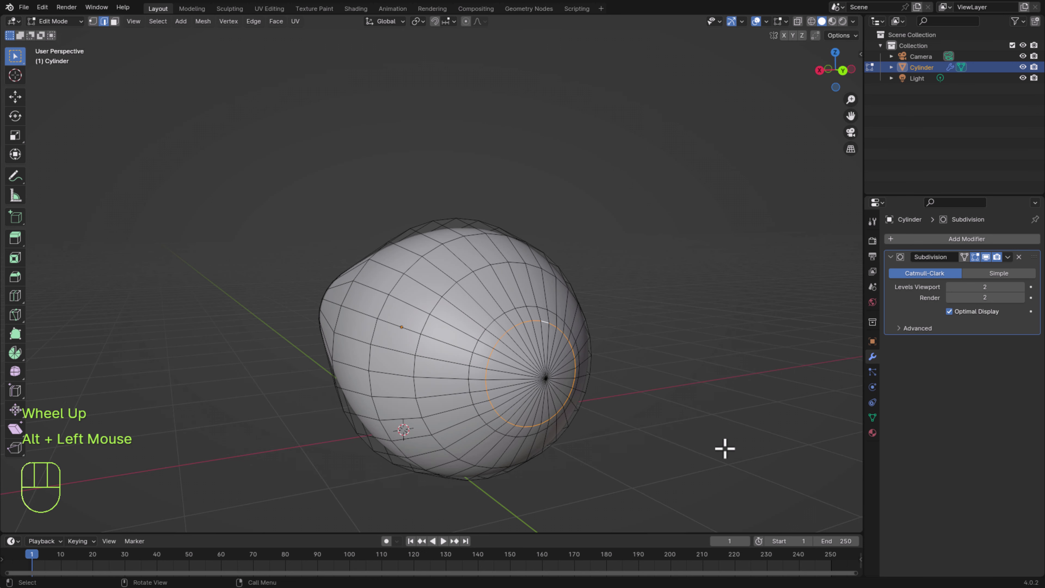
pyautogui.press('s')
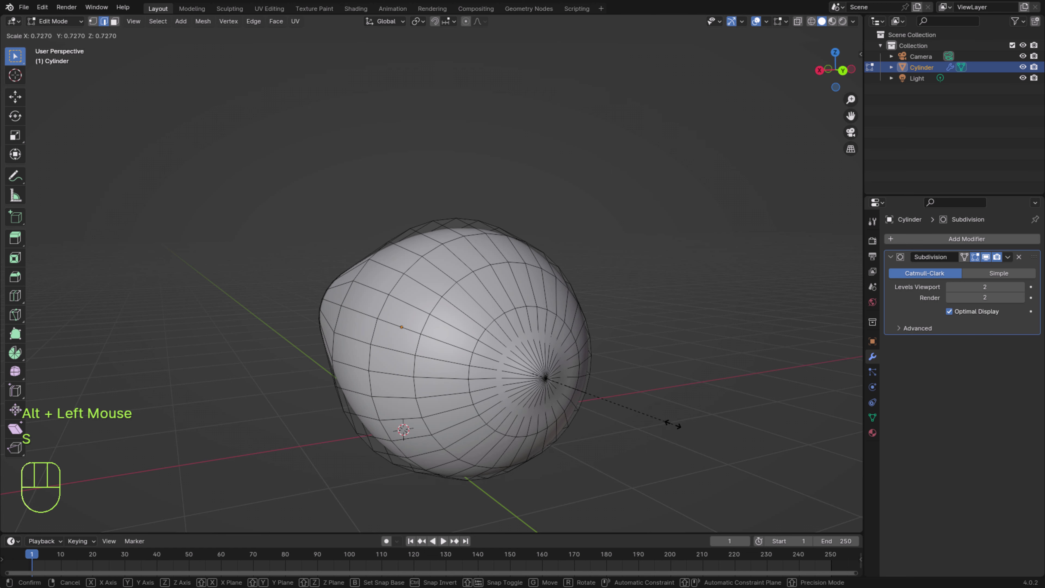
pyautogui.click(592, 458)
pyautogui.moveTo(592, 458); pyautogui.dragTo(609, 450, button='middle')
pyautogui.keyDown('shift'); pyautogui.moveTo(609, 449); pyautogui.dragTo(605, 445, button='middle'); pyautogui.keyUp('shift')
pyautogui.moveTo(604, 446); pyautogui.dragTo(617, 443, button='middle')
pyautogui.press('g')
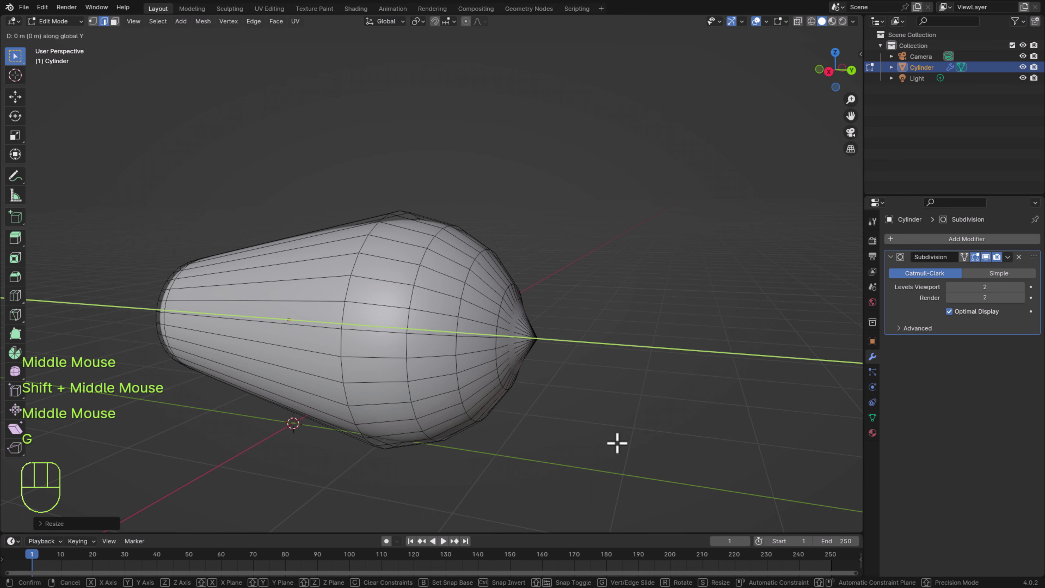
pyautogui.click(618, 441)
# Return to Object Mode, deselect the body and examine the closed end's tip for shading and shape irregularities.
pyautogui.click(55, 22)
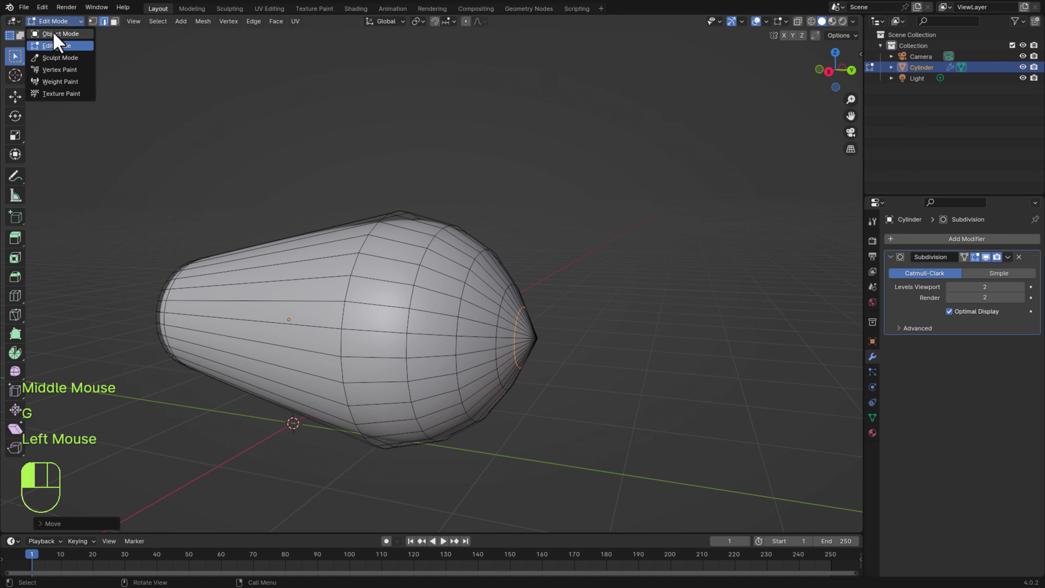
pyautogui.click(54, 33)
pyautogui.click(627, 367)
pyautogui.moveTo(627, 367); pyautogui.dragTo(432, 359, button='middle')
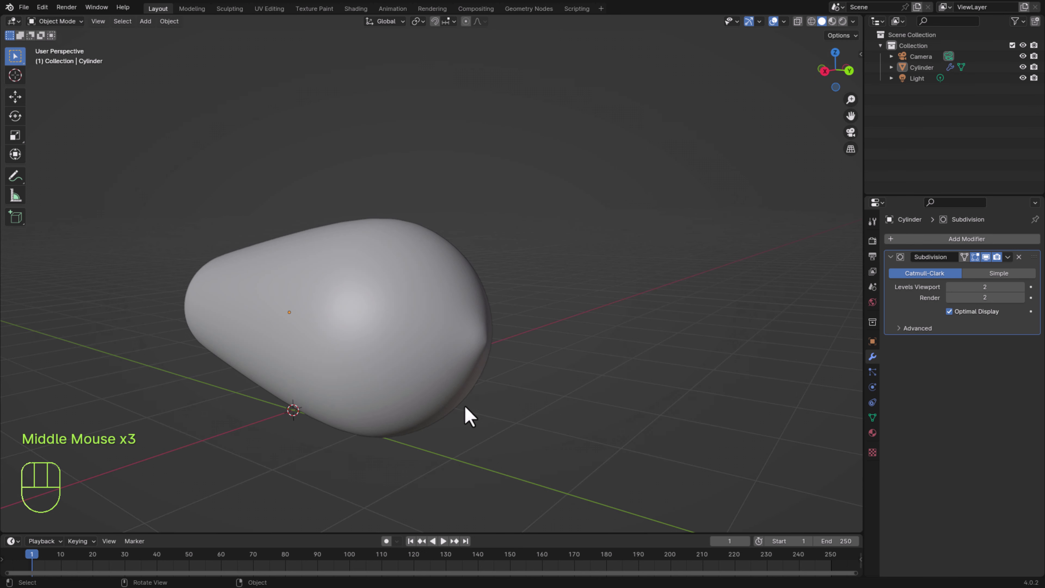
pyautogui.moveTo(465, 407); pyautogui.dragTo(439, 301, button='middle')
pyautogui.scroll(1, 478, 326)
pyautogui.scroll(-1, 387, 271)
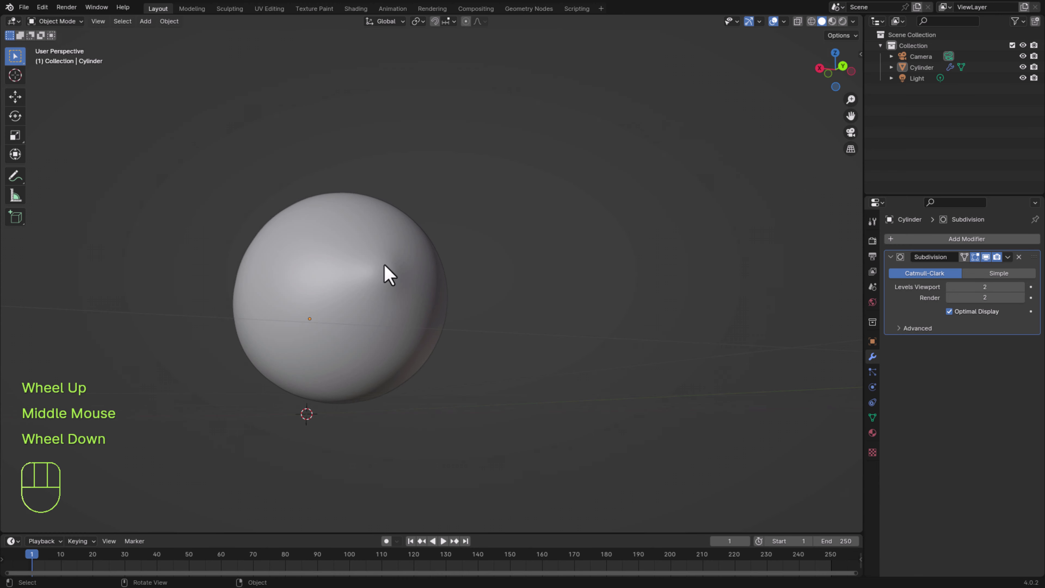
pyautogui.scroll(1, 419, 346)
pyautogui.moveTo(418, 346); pyautogui.dragTo(425, 350, button='middle')
pyautogui.scroll(-1, 425, 350)
pyautogui.scroll(4, 425, 350)
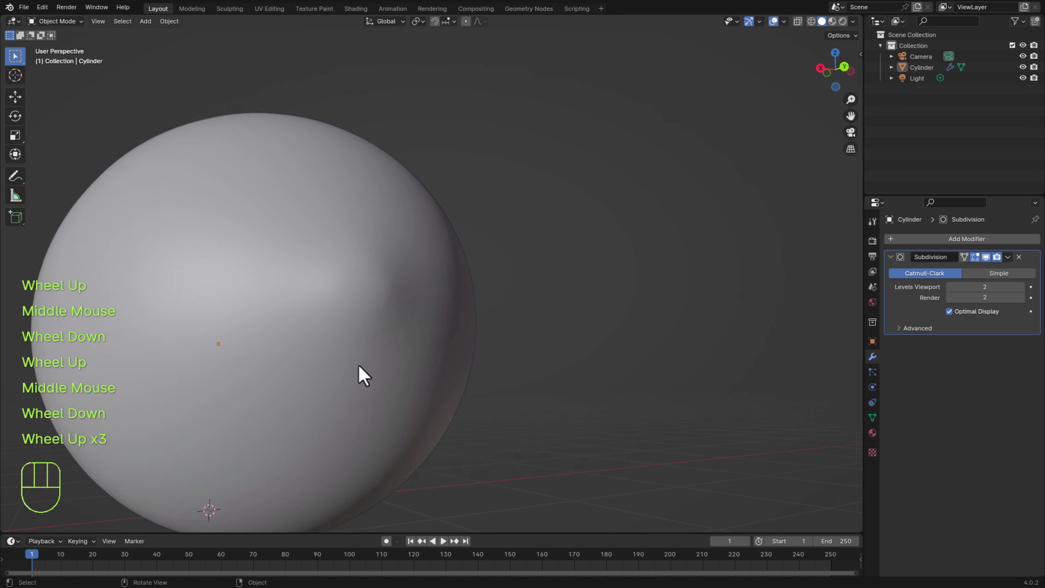
pyautogui.scroll(1, 362, 375)
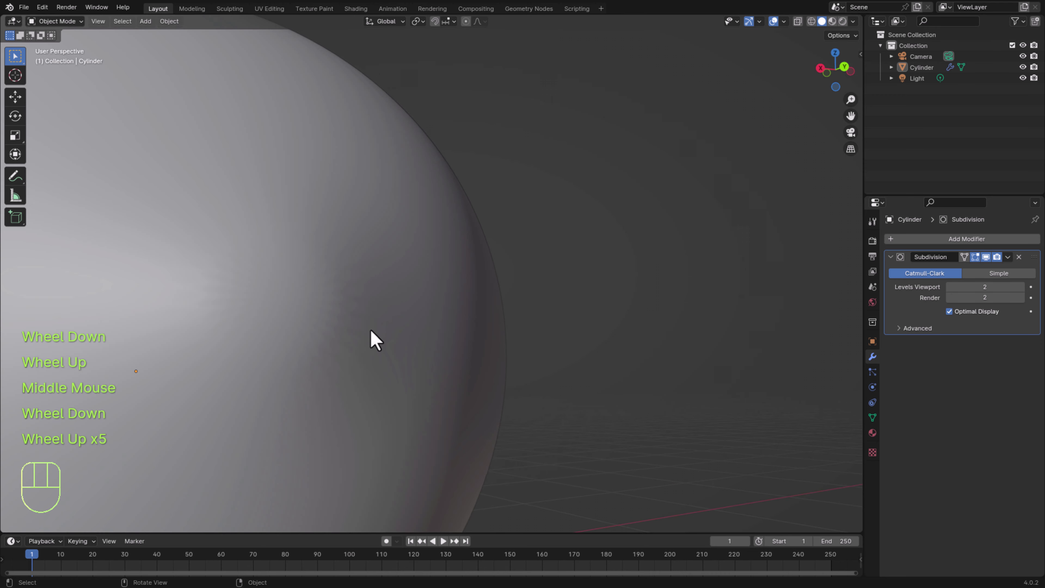
pyautogui.scroll(-2, 370, 335)
pyautogui.moveTo(375, 346); pyautogui.dragTo(460, 355, button='middle')
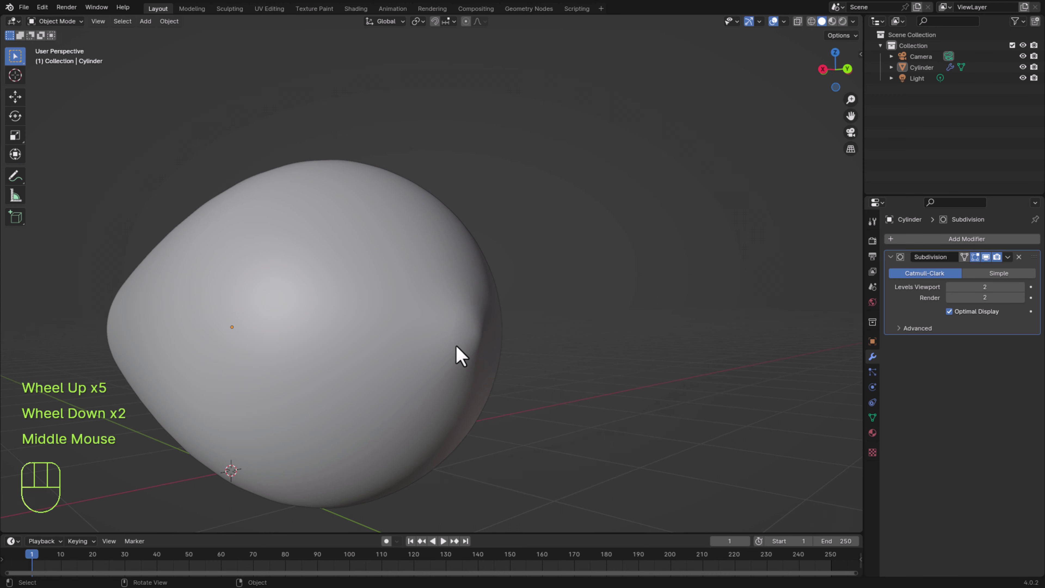
pyautogui.moveTo(501, 387); pyautogui.dragTo(549, 412, button='middle')
pyautogui.scroll(-4, 567, 395)
pyautogui.scroll(2, 566, 394)
pyautogui.scroll(-1, 516, 411)
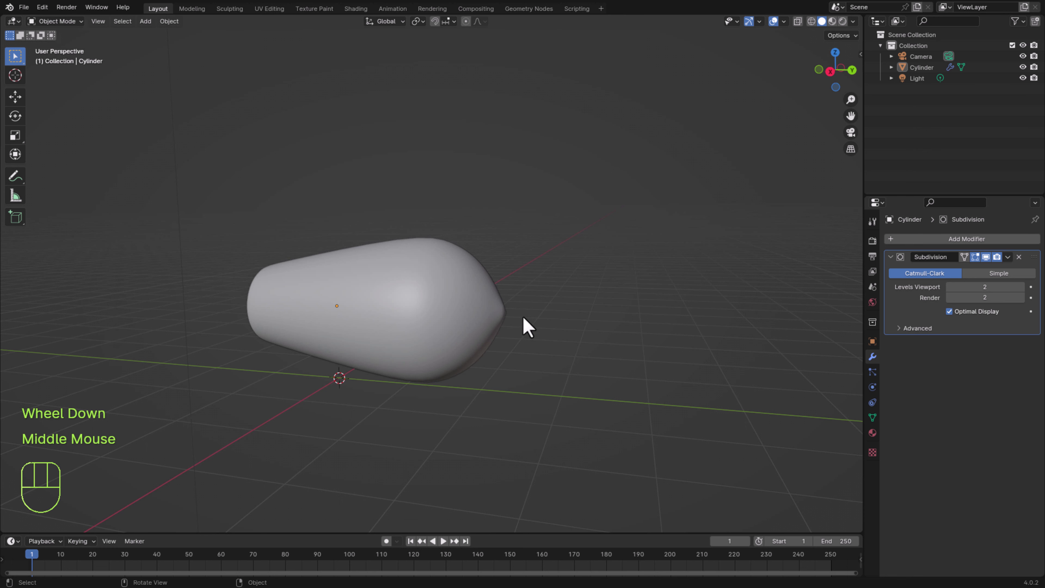
pyautogui.moveTo(470, 339); pyautogui.dragTo(600, 381, button='middle')
# In Edit Mode, select the closed end's tip vertex and move it slightly inward along Y to flatten the point.
pyautogui.click(518, 345)
pyautogui.scroll(2, 518, 345)
pyautogui.press('Tab')
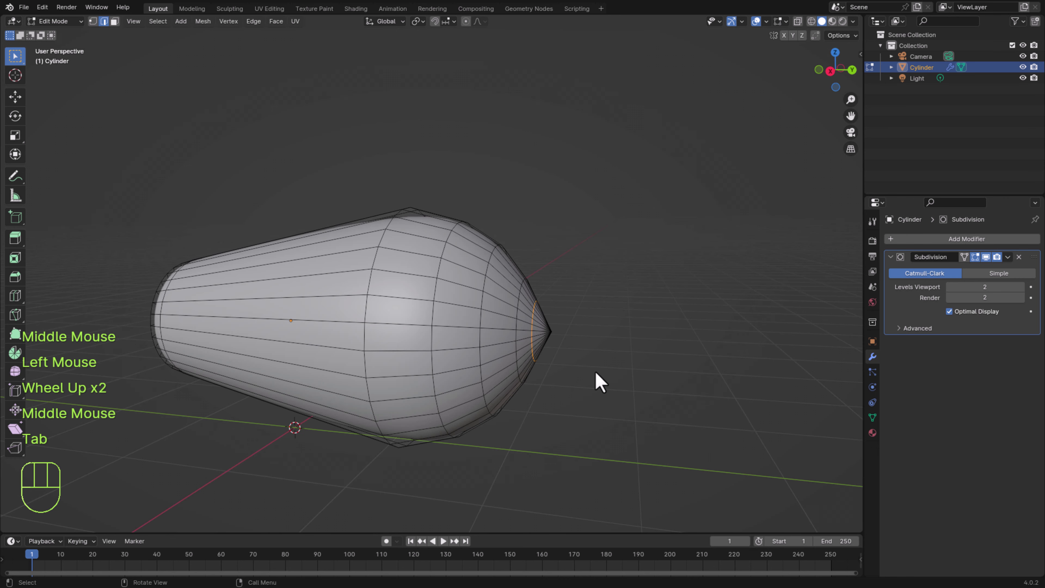
pyautogui.click(93, 21)
pyautogui.click(551, 331)
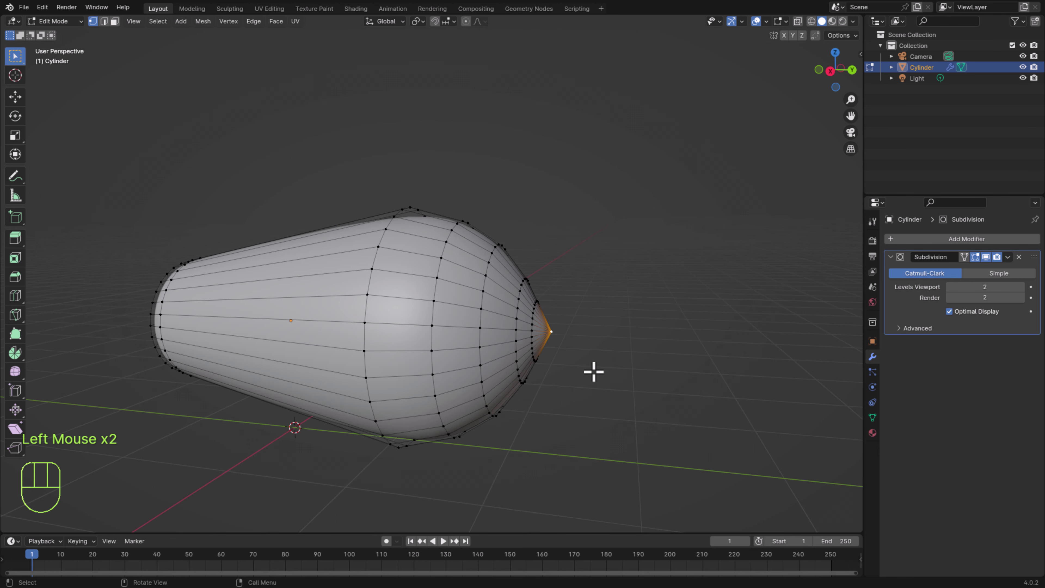
pyautogui.press('g')
pyautogui.press('y')
pyautogui.click(653, 405)
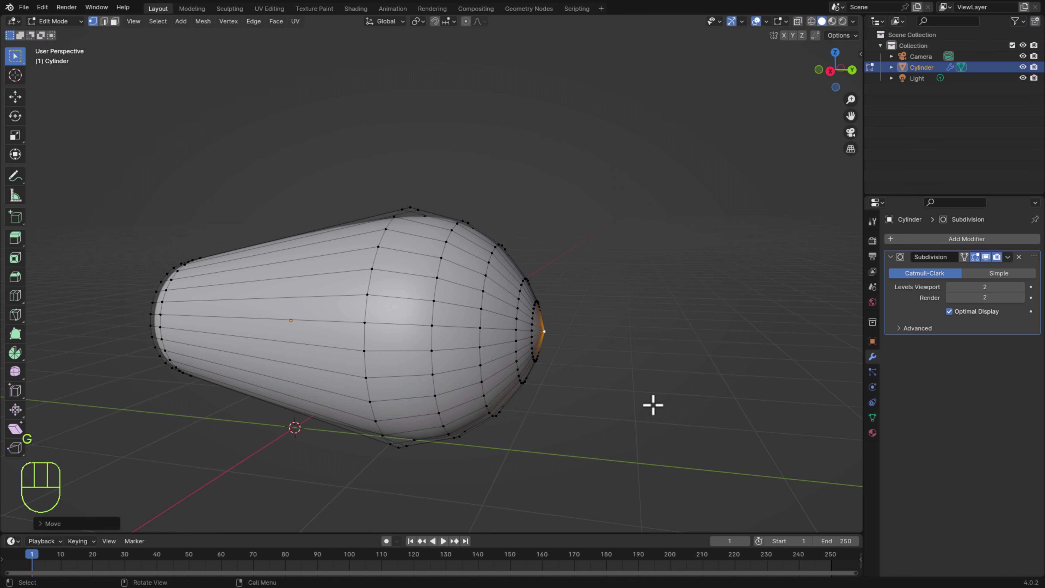
# Return to Object Mode and check the rounding of the closed end from the side.
pyautogui.click(56, 21)
pyautogui.click(58, 32)
pyautogui.moveTo(412, 455); pyautogui.dragTo(496, 373, button='middle')
pyautogui.scroll(-1, 445, 460)
pyautogui.scroll(3, 443, 439)
pyautogui.scroll(-2, 443, 439)
# In Edit Mode, select two edge loops around the wide part and one near the open end, and duplicate them in place.
pyautogui.click(495, 373)
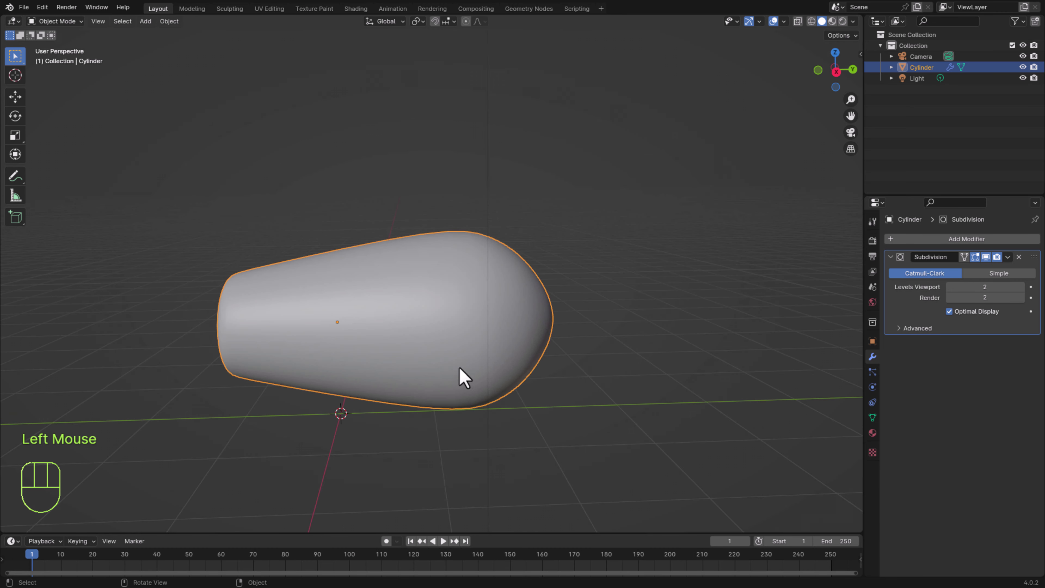
pyautogui.press('Tab')
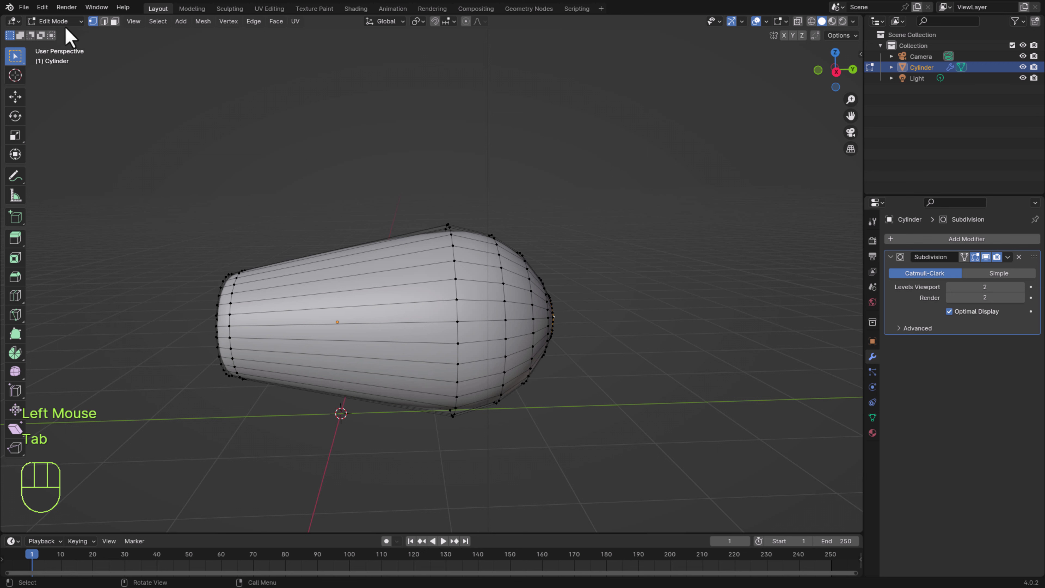
pyautogui.press('2')
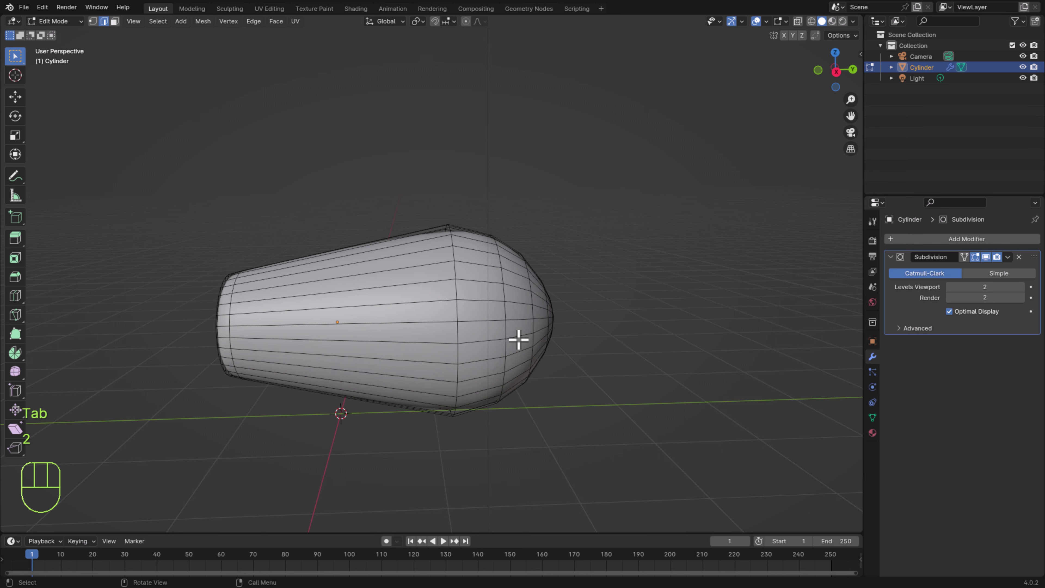
pyautogui.moveTo(512, 344); pyautogui.dragTo(476, 324, button='middle')
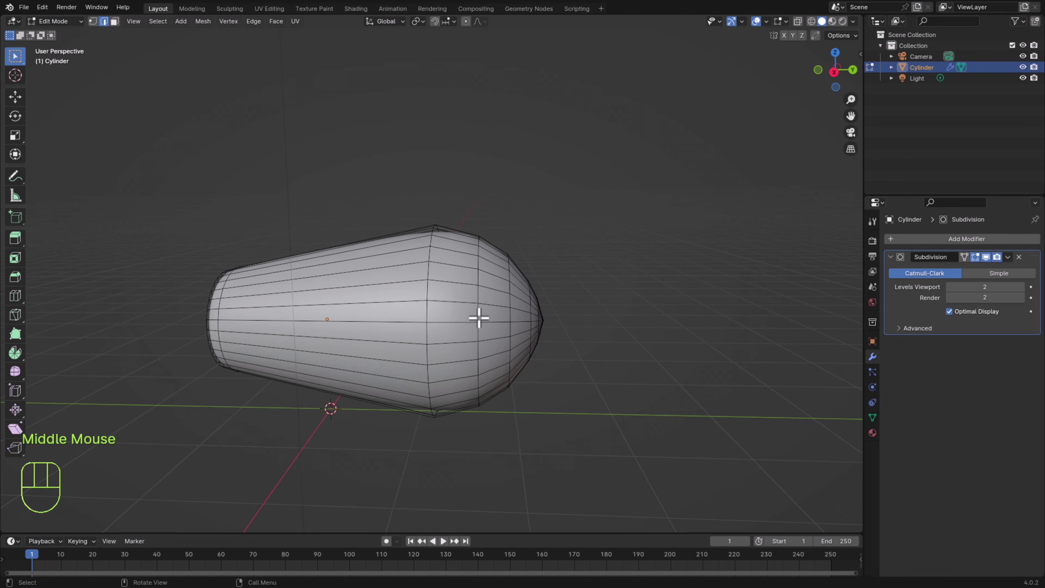
pyautogui.keyDown('alt'); pyautogui.click(478, 318); pyautogui.keyUp('alt')
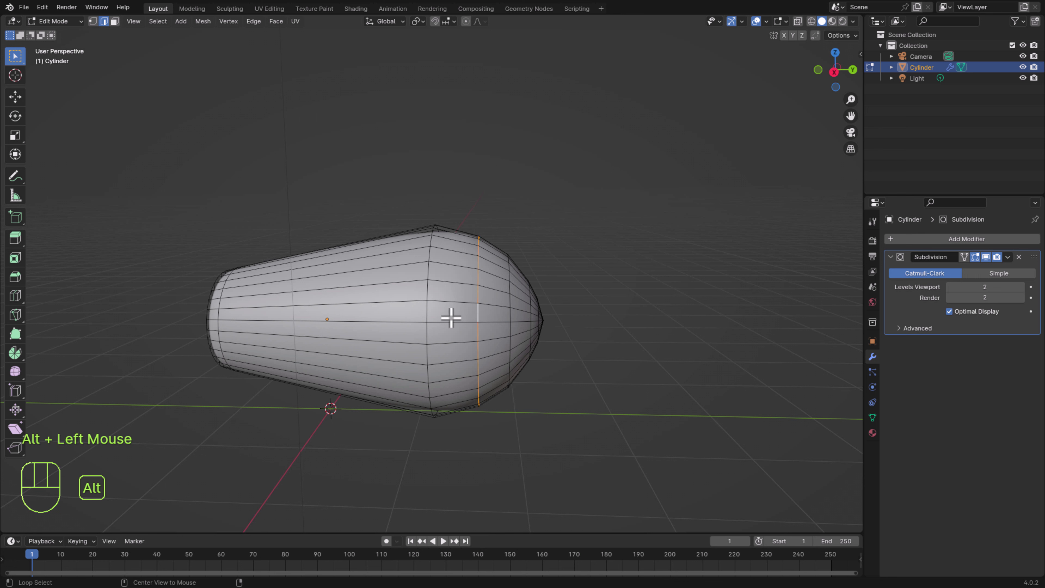
pyautogui.keyDown('alt'); pyautogui.keyDown('shift'); pyautogui.click(426, 315); pyautogui.keyUp('shift'); pyautogui.keyUp('alt')
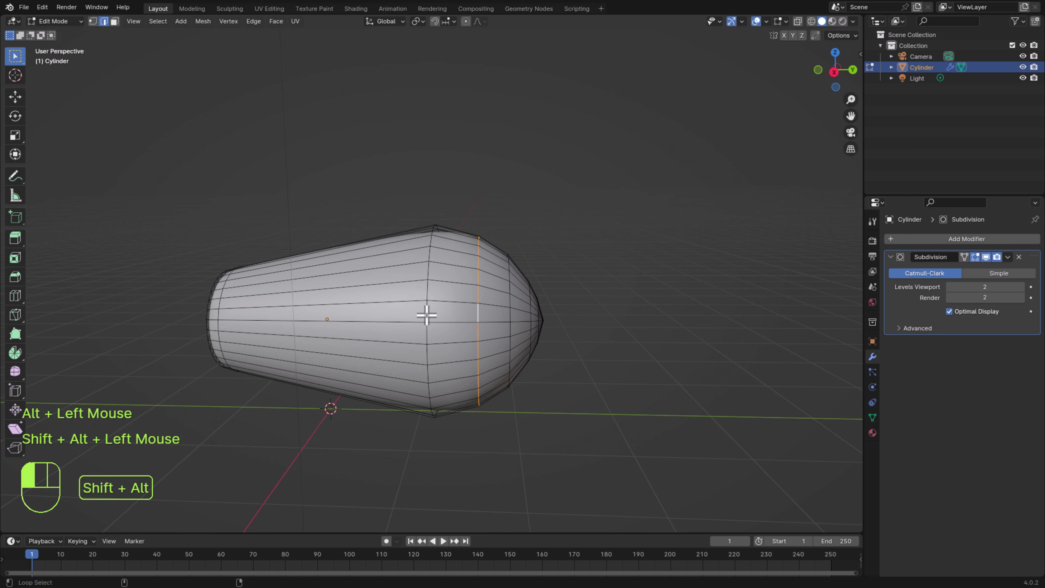
pyautogui.keyDown('alt'); pyautogui.keyDown('shift'); pyautogui.click(218, 328); pyautogui.keyUp('shift'); pyautogui.keyUp('alt')
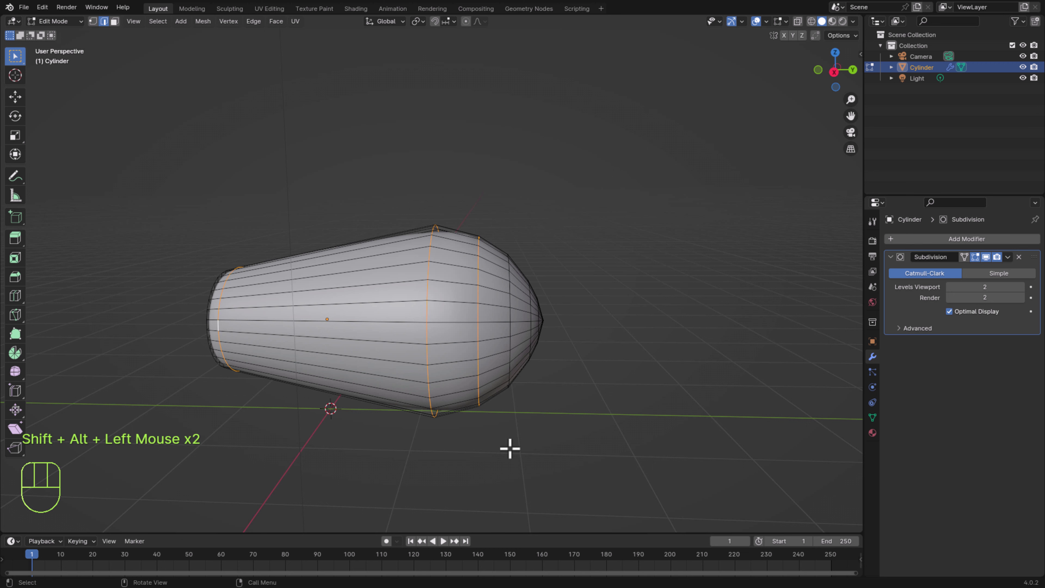
pyautogui.hotkey('shift', 'd')
pyautogui.rightClick(523, 405)
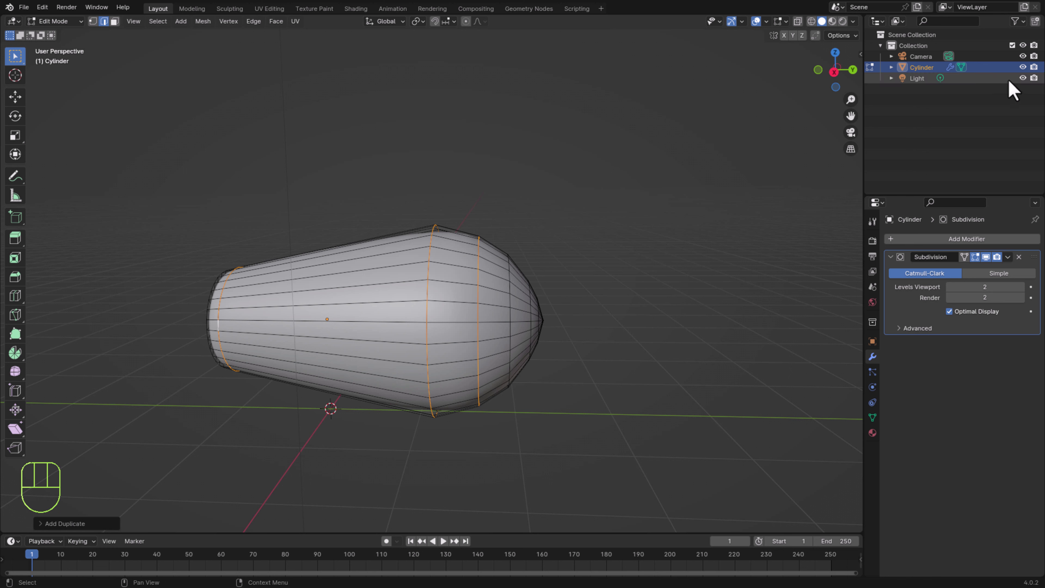
pyautogui.doubleClick(269, 375)
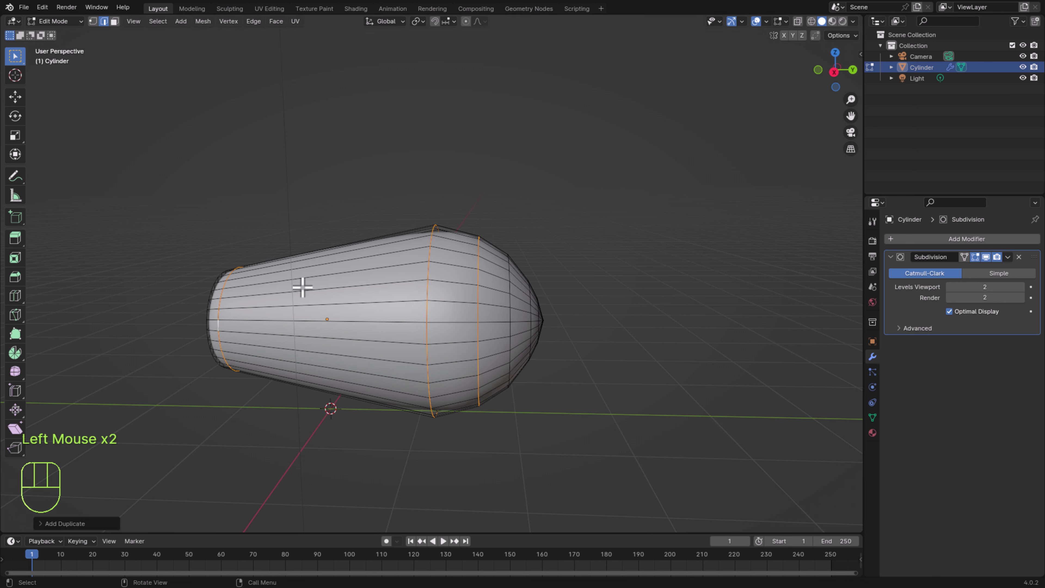
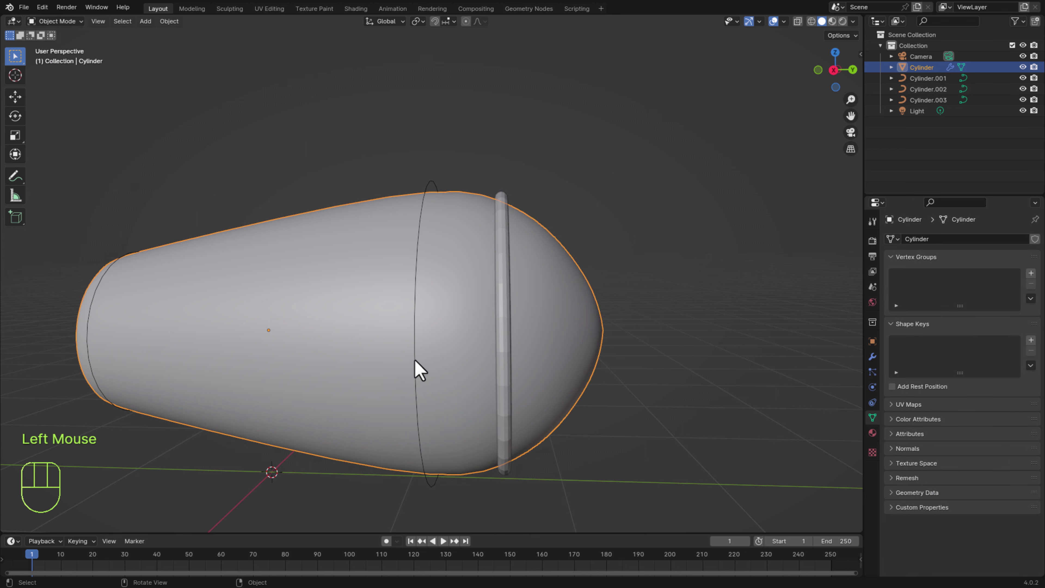
# Select the ring curve around the body's widest part and set its bevel depth to 0.04 m.
pyautogui.click(414, 360)
pyautogui.click(414, 359)
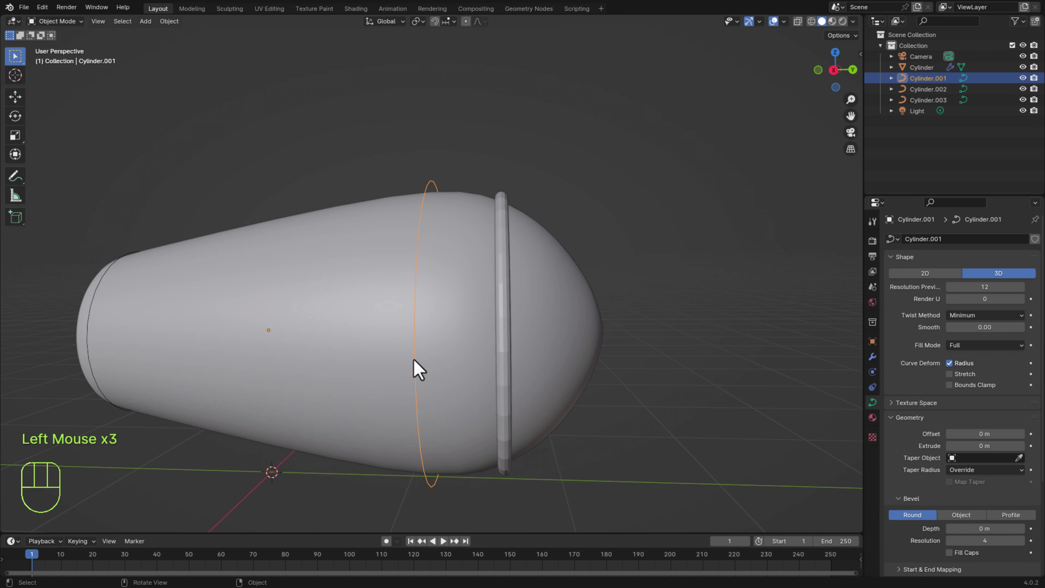
pyautogui.scroll(-2, 984, 437)
pyautogui.click(984, 441)
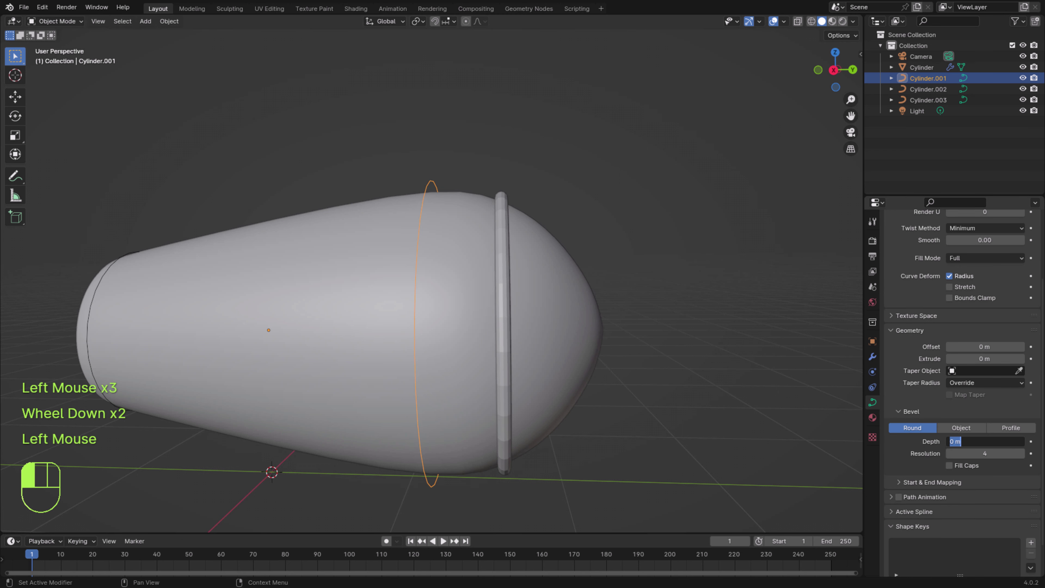
pyautogui.write('0.')
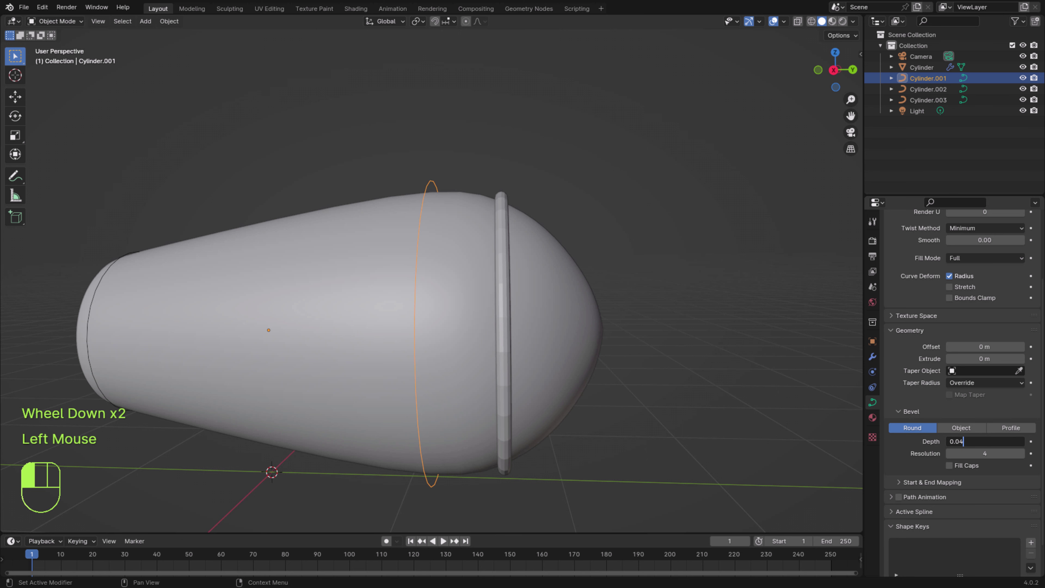
pyautogui.write('04')
pyautogui.press('Return')
# Scale the ring around the body's widest part down to about 0.98 so it hugs the surface.
pyautogui.moveTo(672, 468); pyautogui.dragTo(538, 469, button='middle')
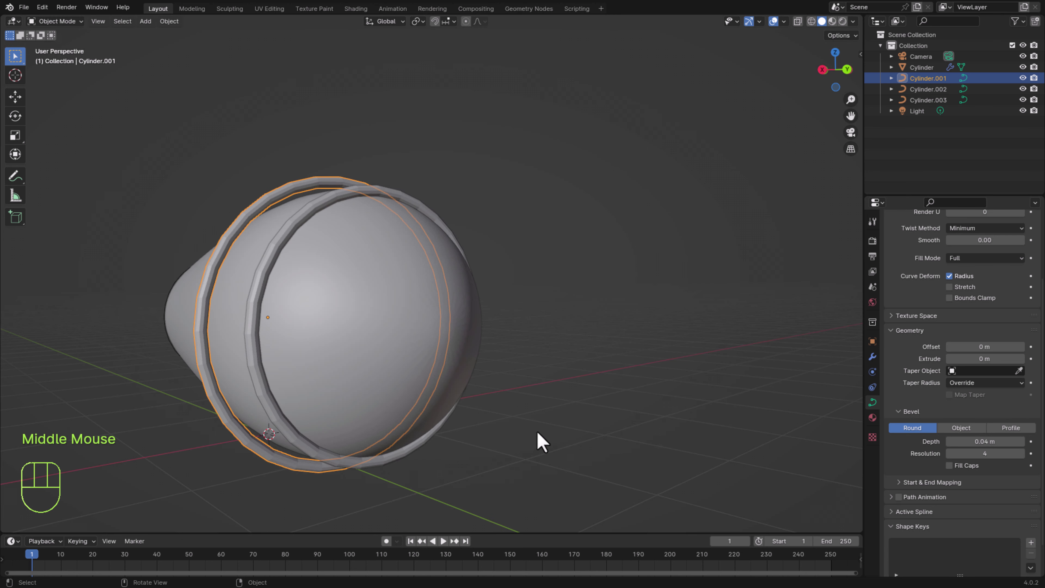
pyautogui.press('s')
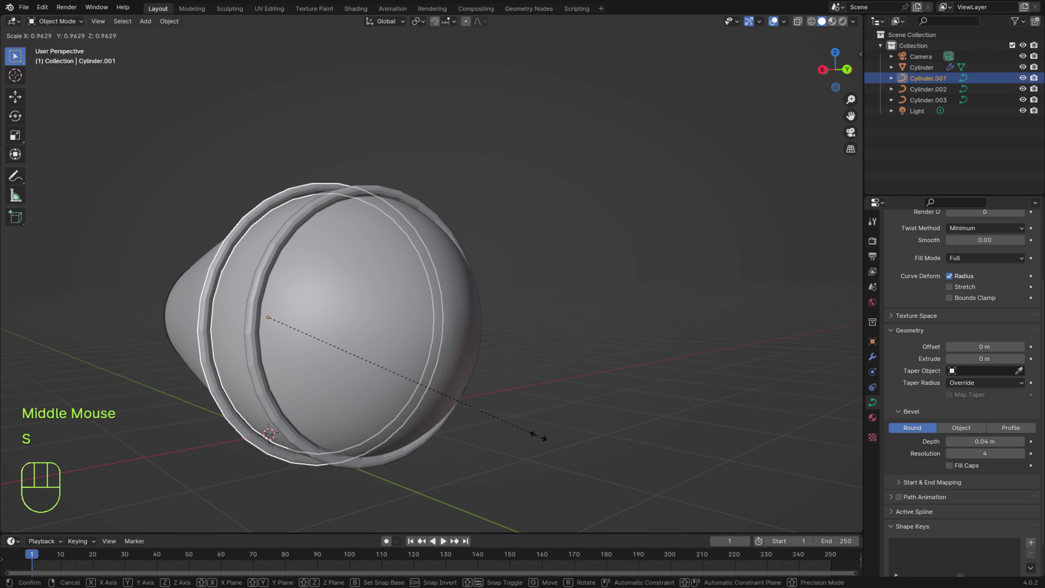
pyautogui.moveTo(538, 435); pyautogui.dragTo(579, 473, button='middle')
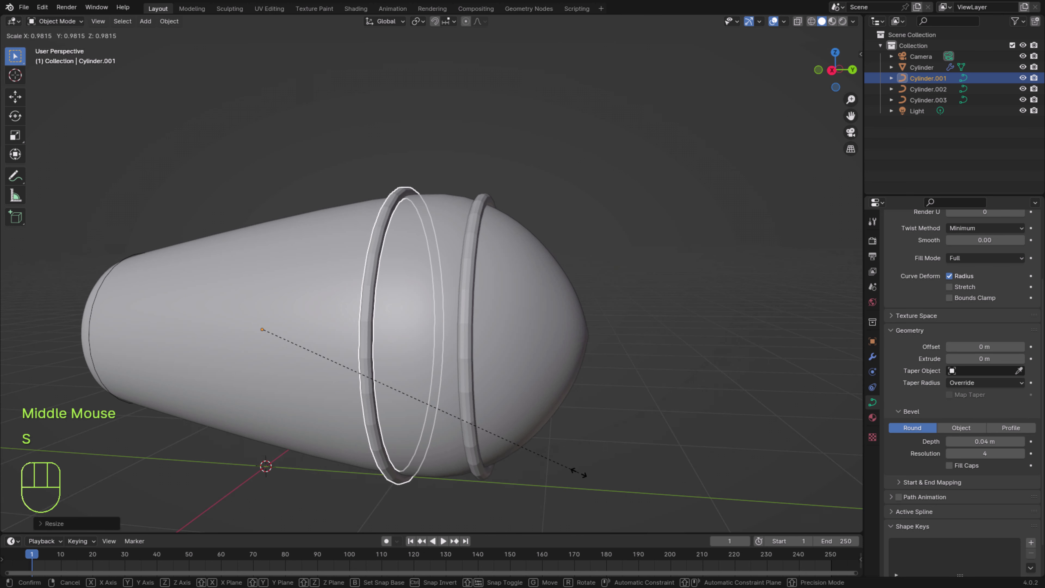
pyautogui.click(580, 479)
pyautogui.click(494, 479)
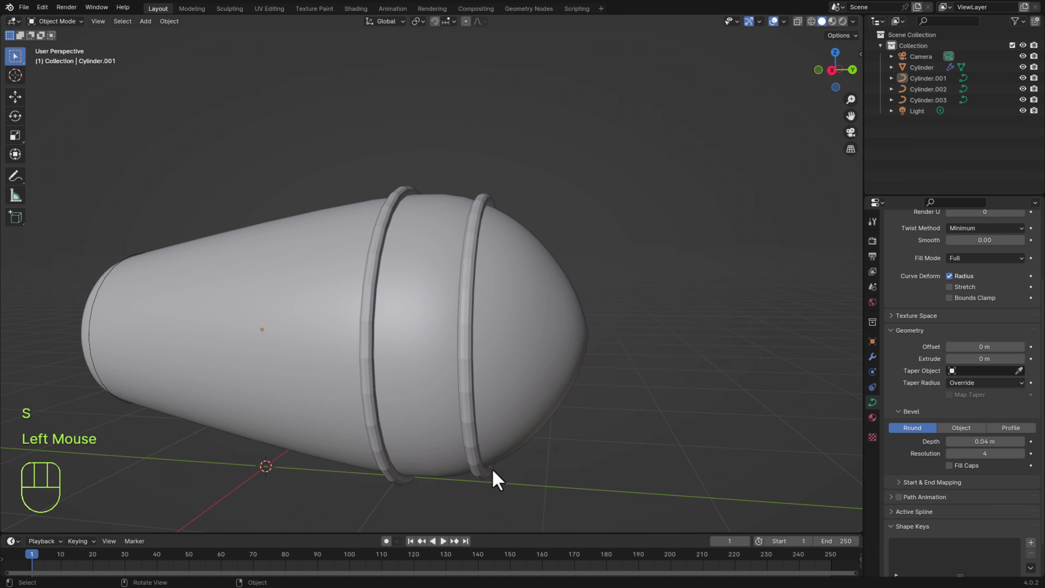
# Select the ring curve near the open end and set its bevel depth to 0.04 m.
pyautogui.moveTo(494, 479); pyautogui.dragTo(338, 348, button='middle')
pyautogui.click(338, 349)
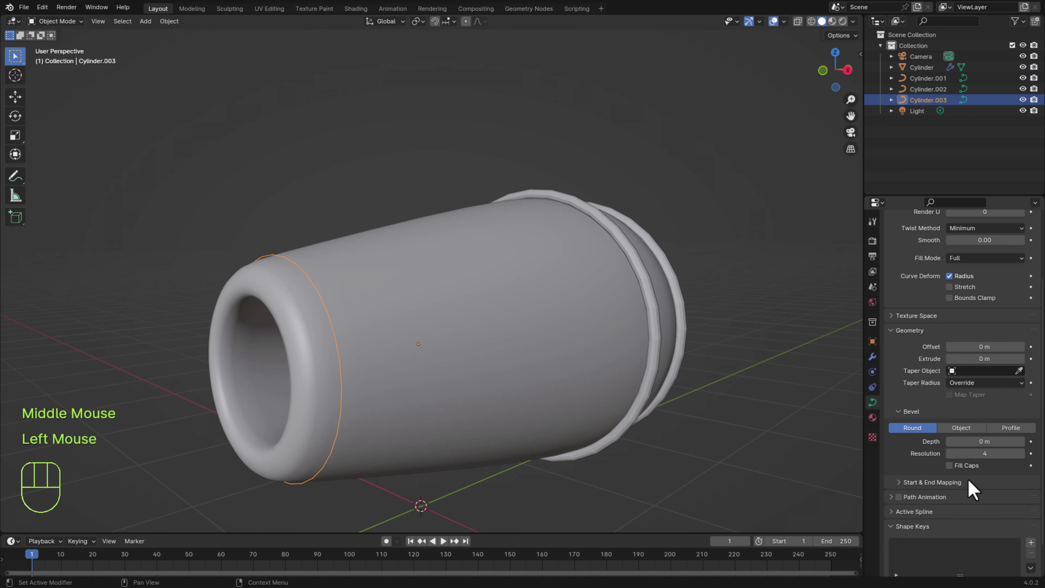
pyautogui.doubleClick(983, 441)
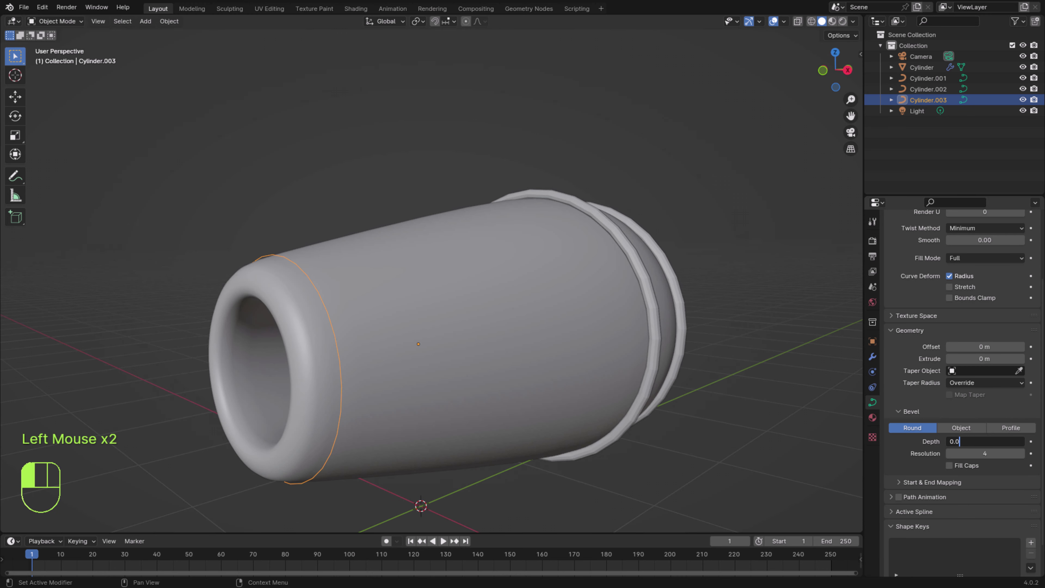
pyautogui.press('Return')
# Move the ring near the open end along Y, a short way toward the body's wide part.
pyautogui.moveTo(406, 412); pyautogui.dragTo(373, 404, button='middle')
pyautogui.scroll(-2, 284, 443)
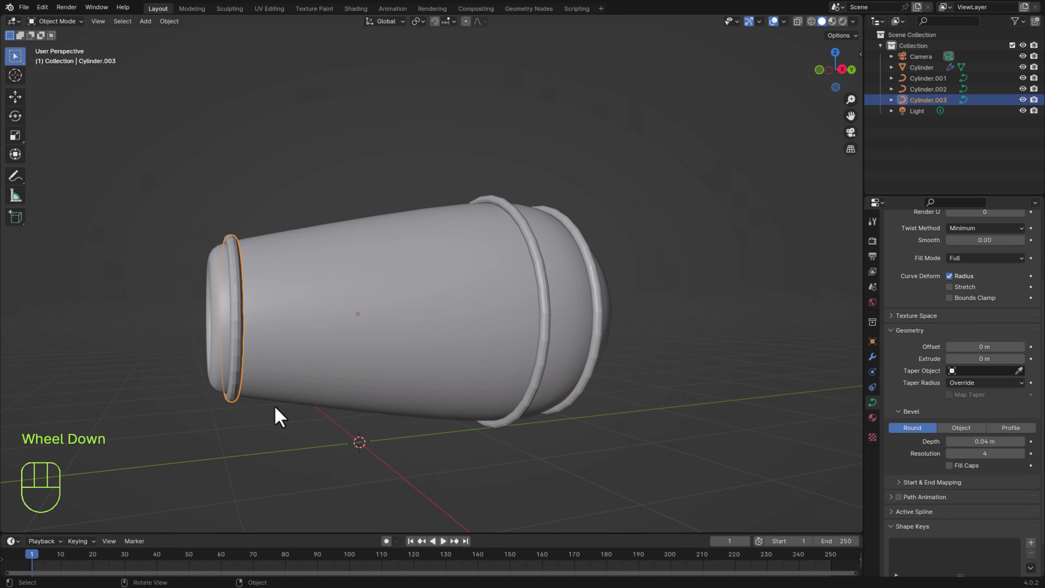
pyautogui.press('g')
pyautogui.press('y')
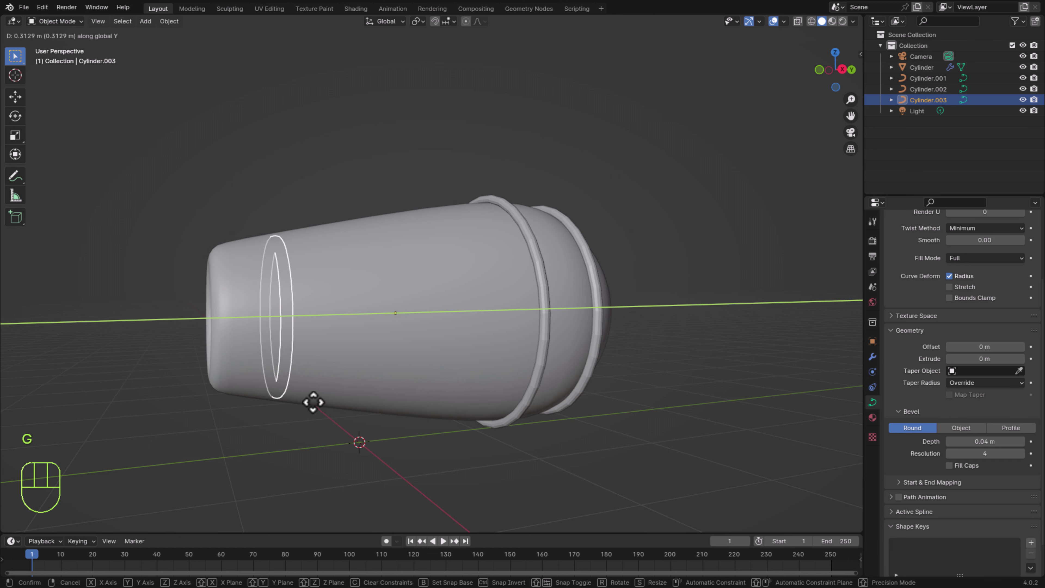
pyautogui.click(323, 398)
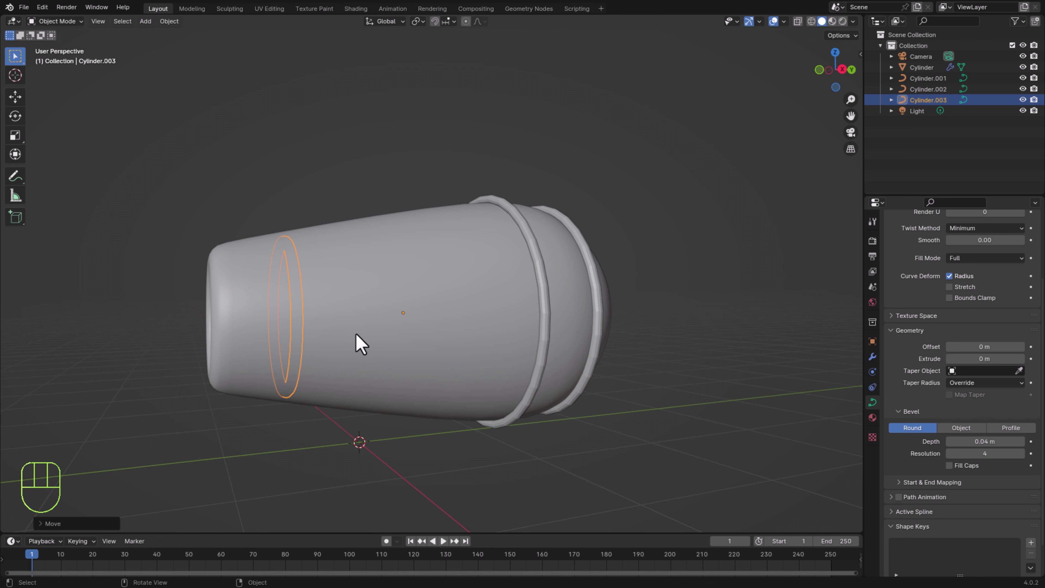
# Set the moved ring's origin to its geometry so that it can be scaled about its own centre.
pyautogui.press('s')
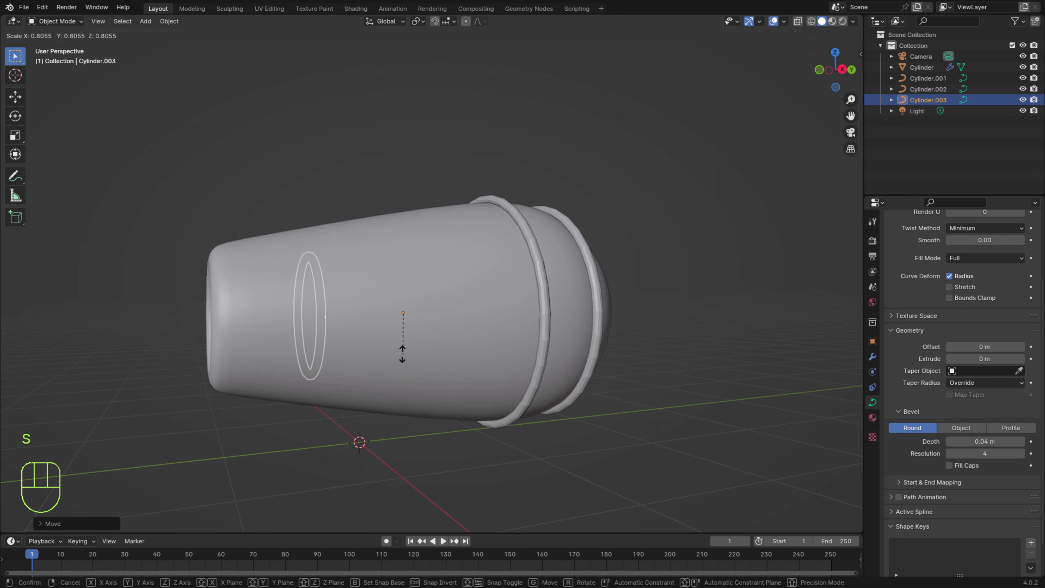
pyautogui.click(398, 342)
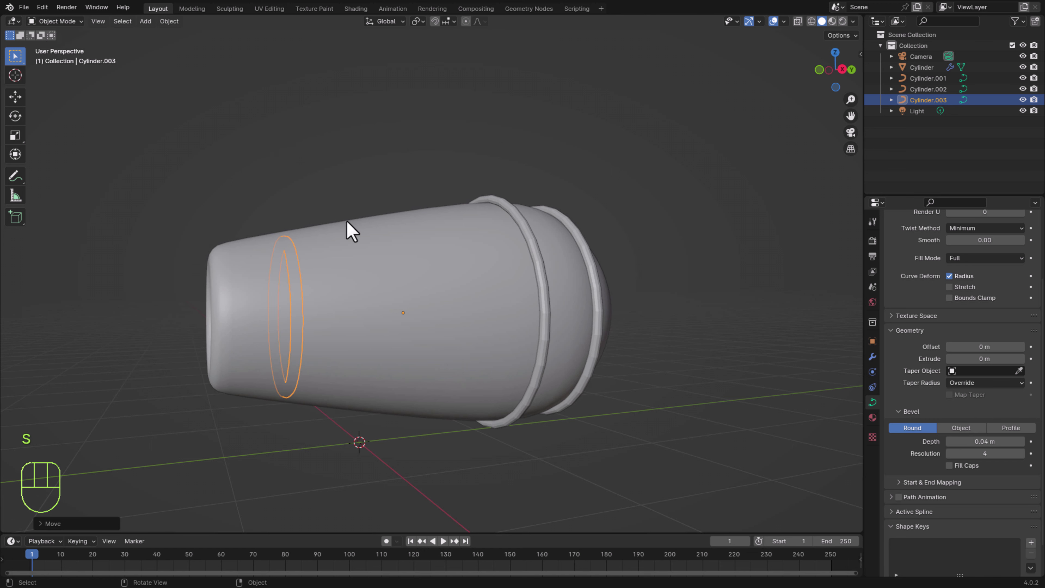
pyautogui.click(169, 21)
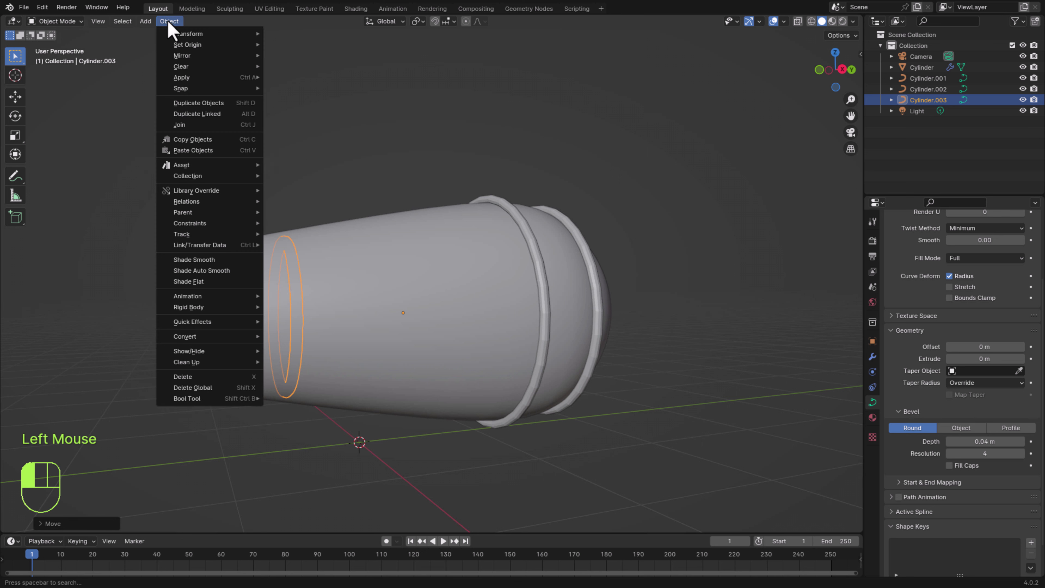
pyautogui.moveTo(192, 51)
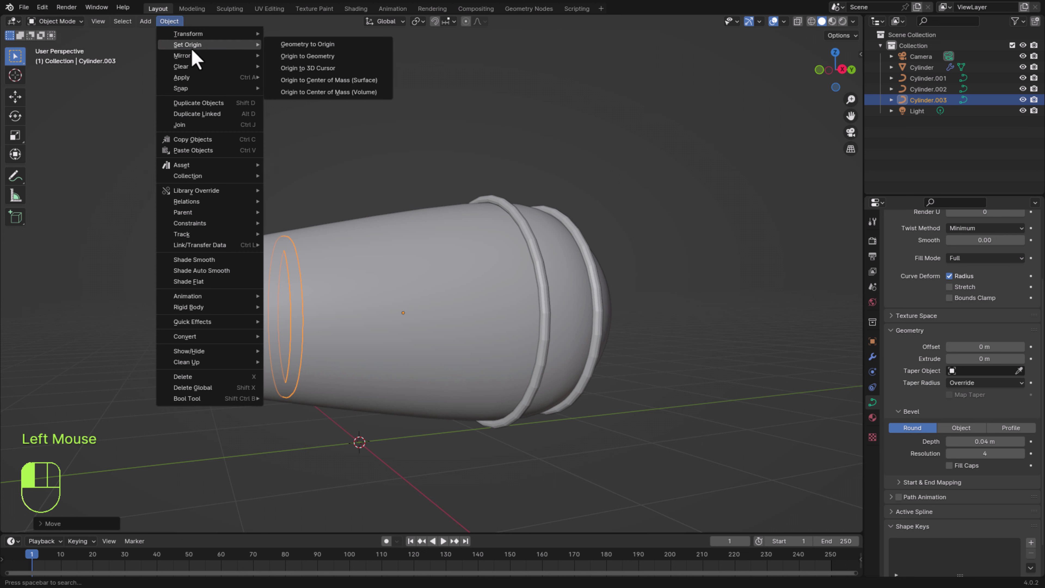
pyautogui.click(327, 59)
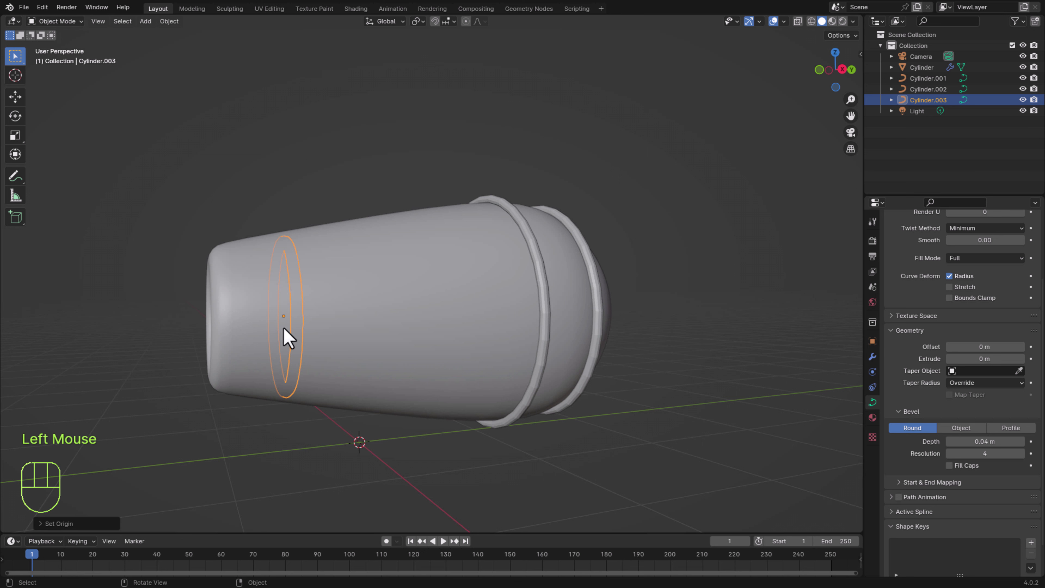
# Scale the ring near the open end up by slightly more than 1.1 so it sits around the body's surface.
pyautogui.press('s')
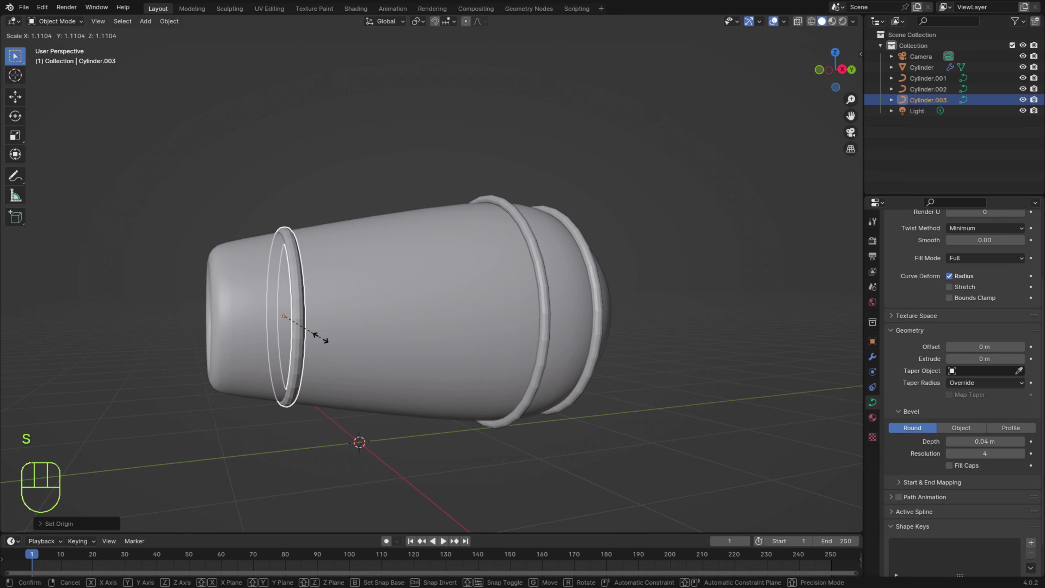
pyautogui.click(322, 342)
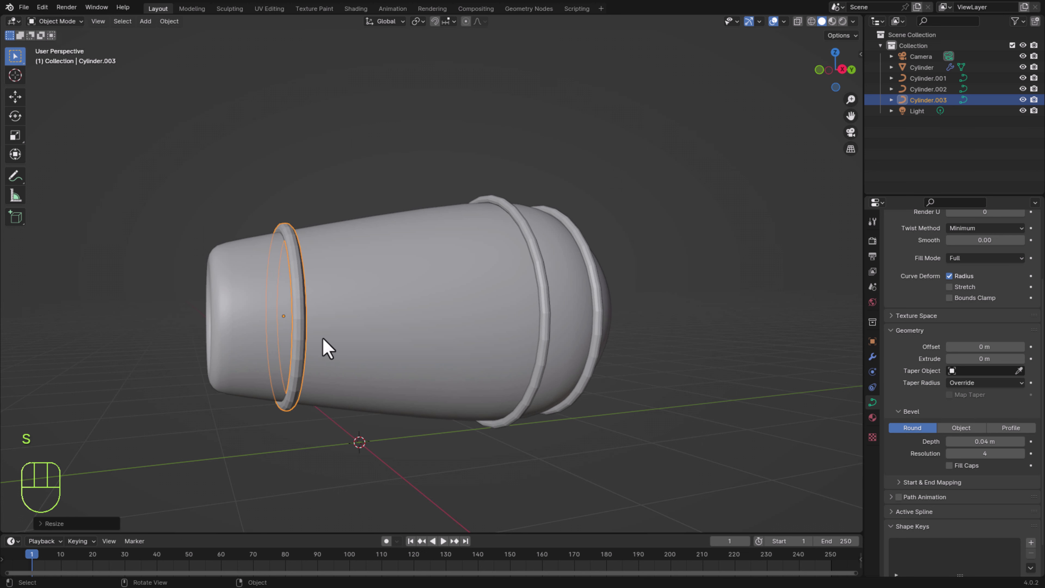
pyautogui.click(449, 453)
# Select all three rings and apply Shade Smooth to them.
pyautogui.moveTo(436, 463); pyautogui.dragTo(424, 466, button='middle')
pyautogui.scroll(-2, 425, 466)
pyautogui.scroll(2, 417, 465)
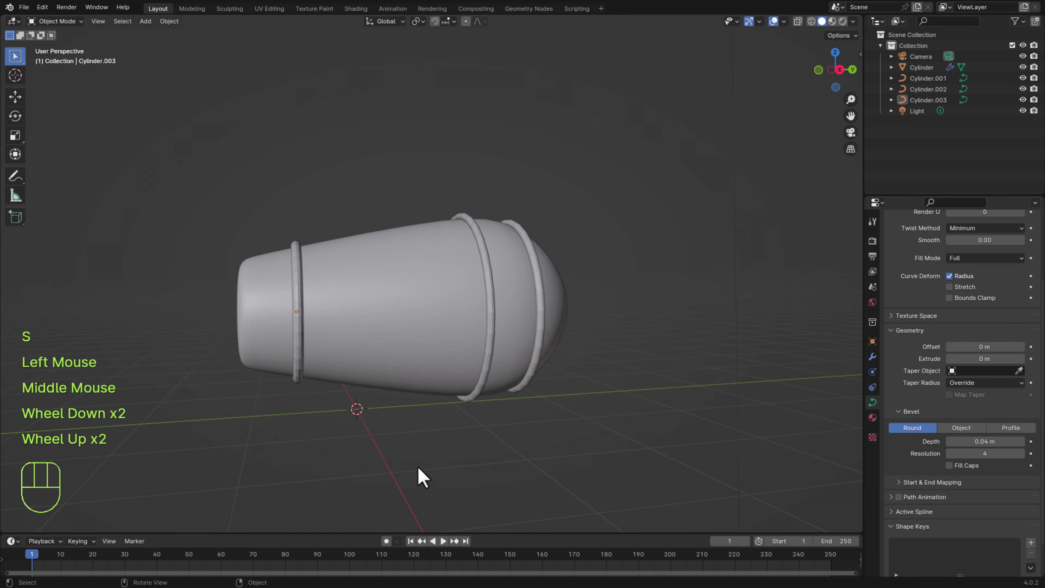
pyautogui.click(299, 362)
pyautogui.keyDown('shift'); pyautogui.click(492, 329); pyautogui.keyUp('shift')
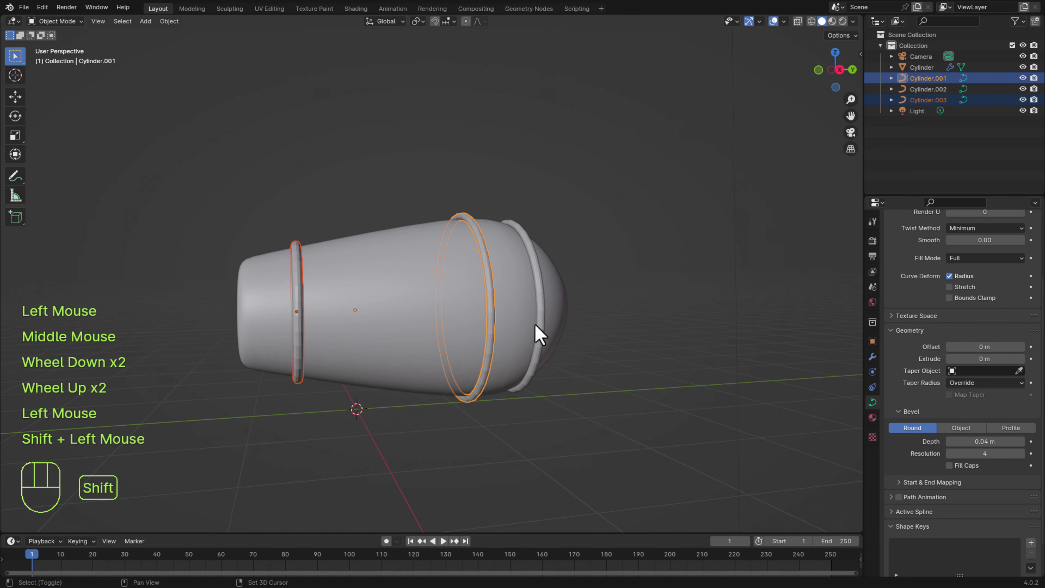
pyautogui.keyDown('shift'); pyautogui.click(539, 335); pyautogui.keyUp('shift')
pyautogui.rightClick(537, 330)
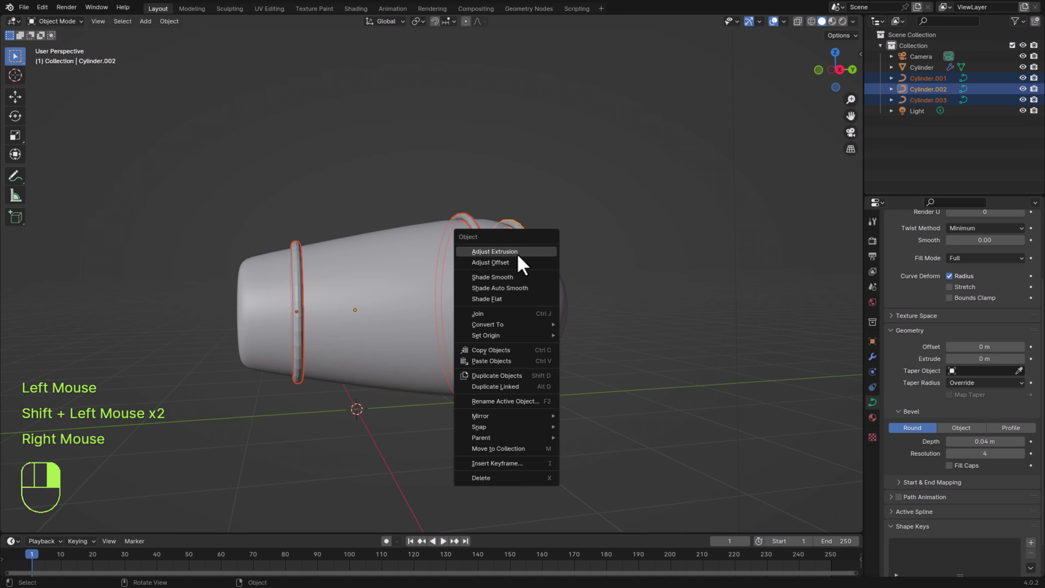
pyautogui.click(473, 450)
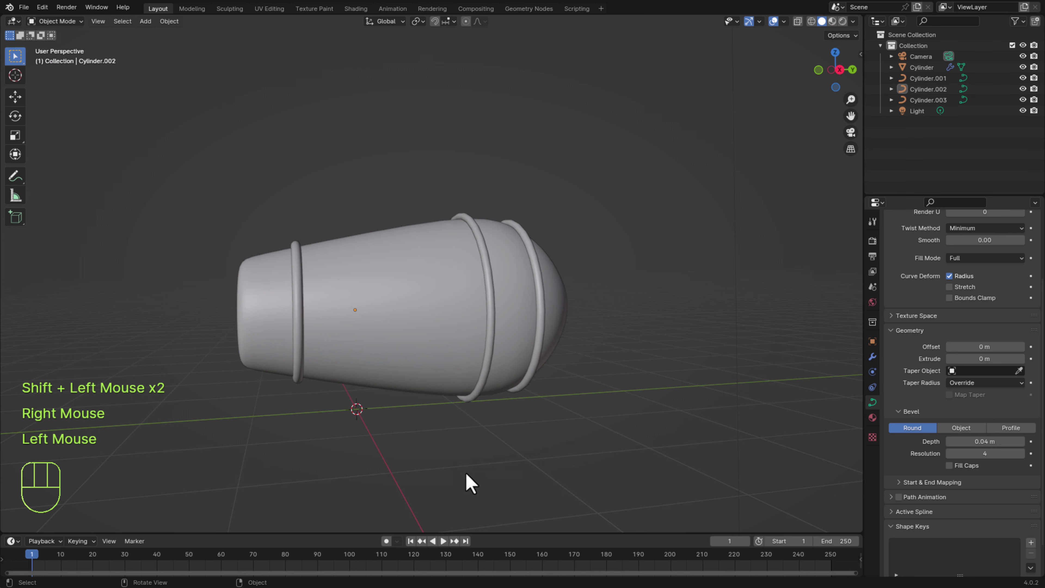
# Add a level 2 Subdivision modifier to the ring near the open end.
pyautogui.moveTo(469, 484); pyautogui.dragTo(620, 299, button='middle')
pyautogui.scroll(2, 492, 488)
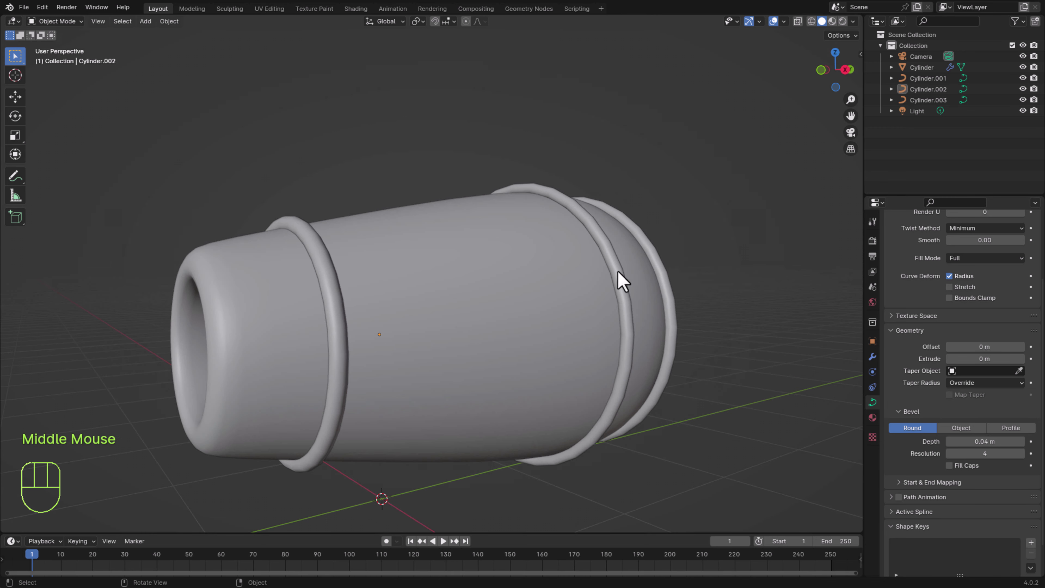
pyautogui.click(343, 325)
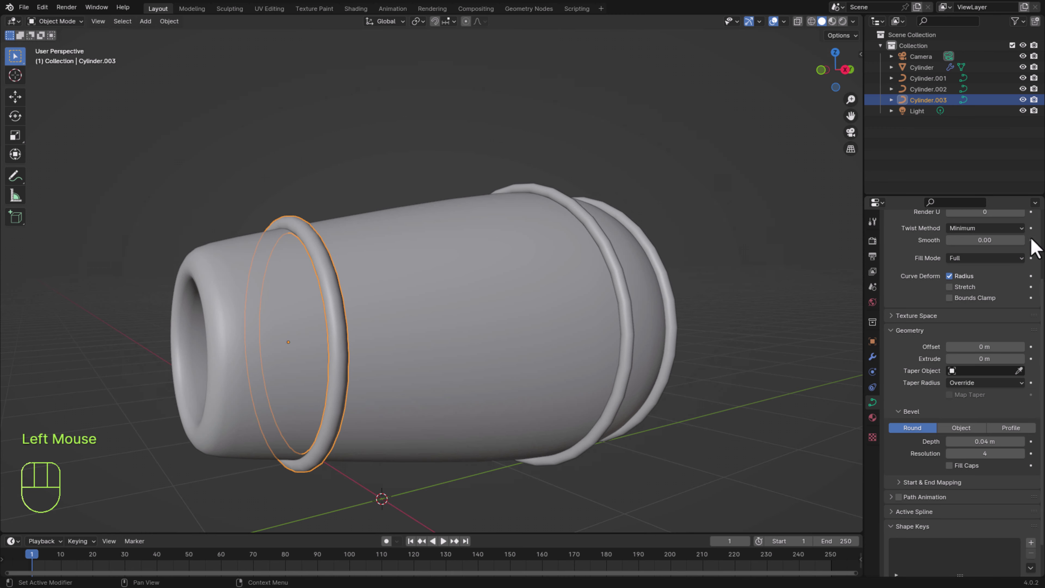
pyautogui.scroll(2, 943, 338)
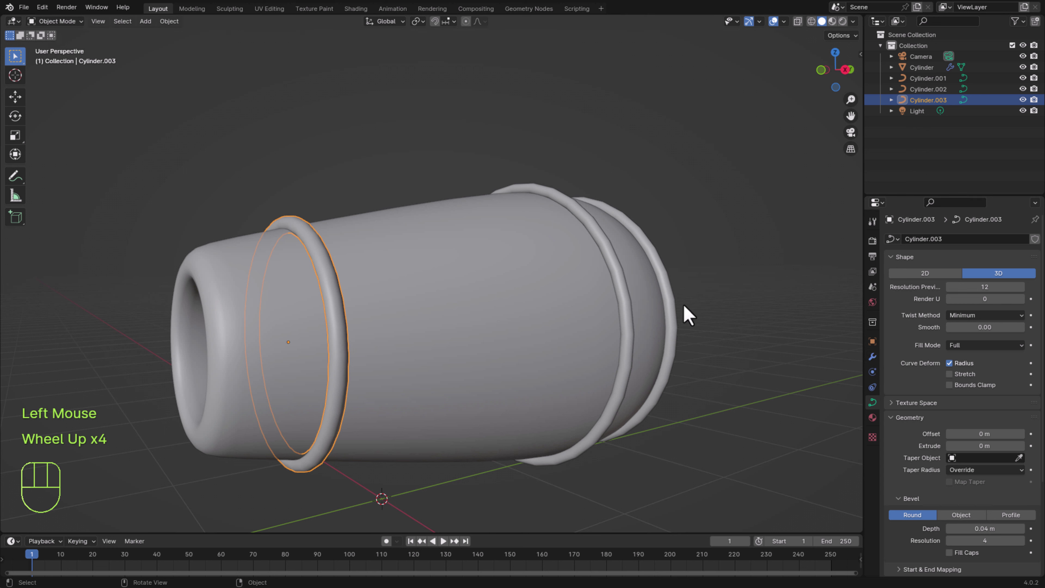
pyautogui.hotkey('ctrl', '2')
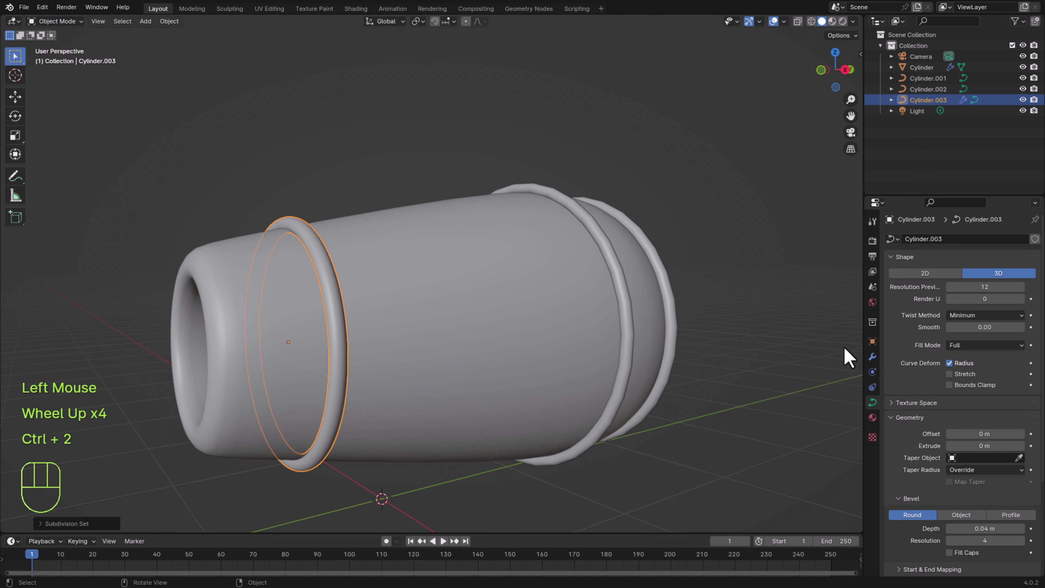
pyautogui.click(872, 357)
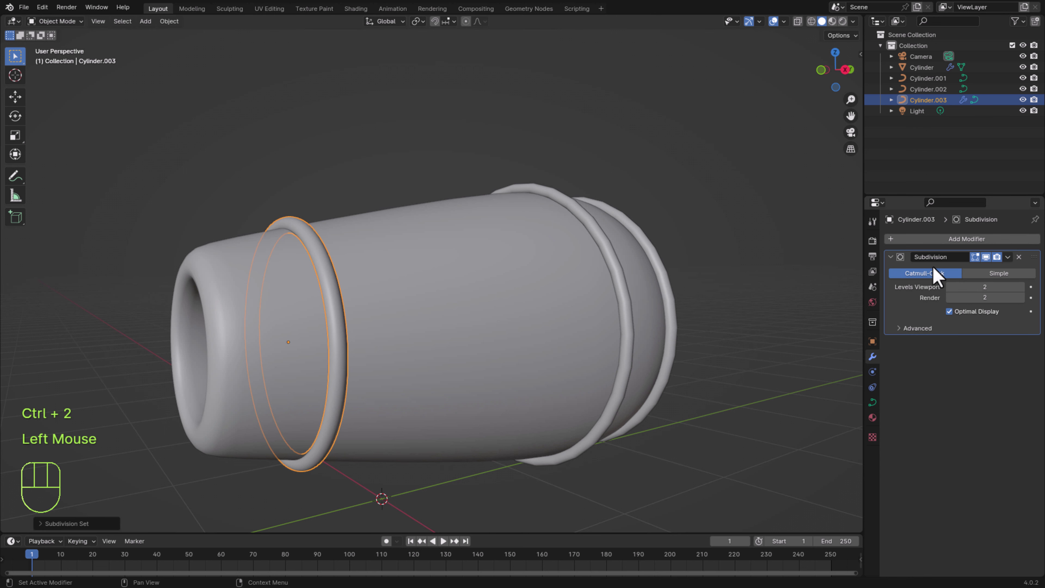
pyautogui.click(758, 296)
# Copy the Subdivision modifier from the ring near the open end to the two rings around the wide part.
pyautogui.click(668, 294)
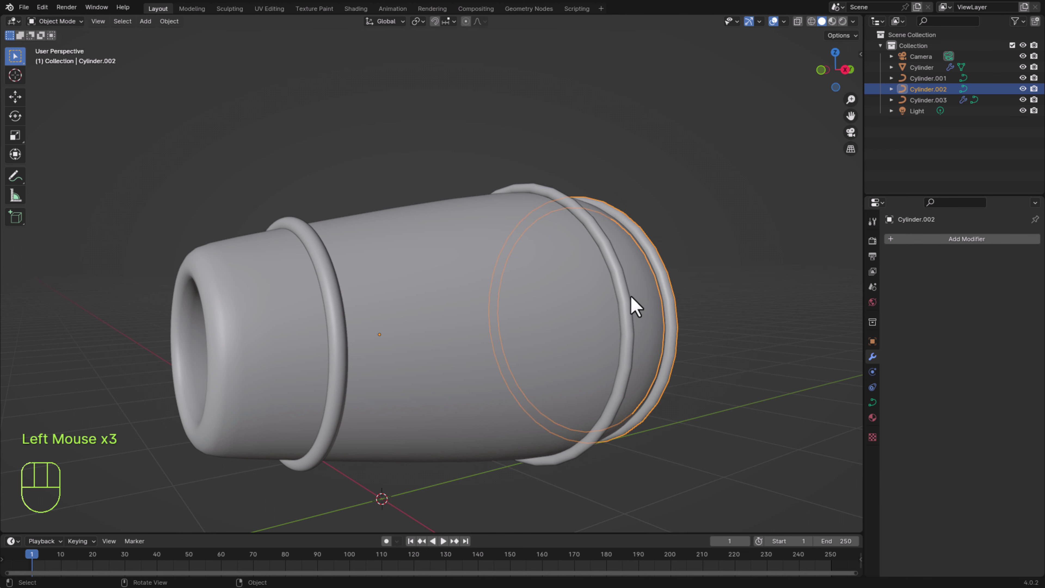
pyautogui.keyDown('shift'); pyautogui.click(626, 304); pyautogui.keyUp('shift')
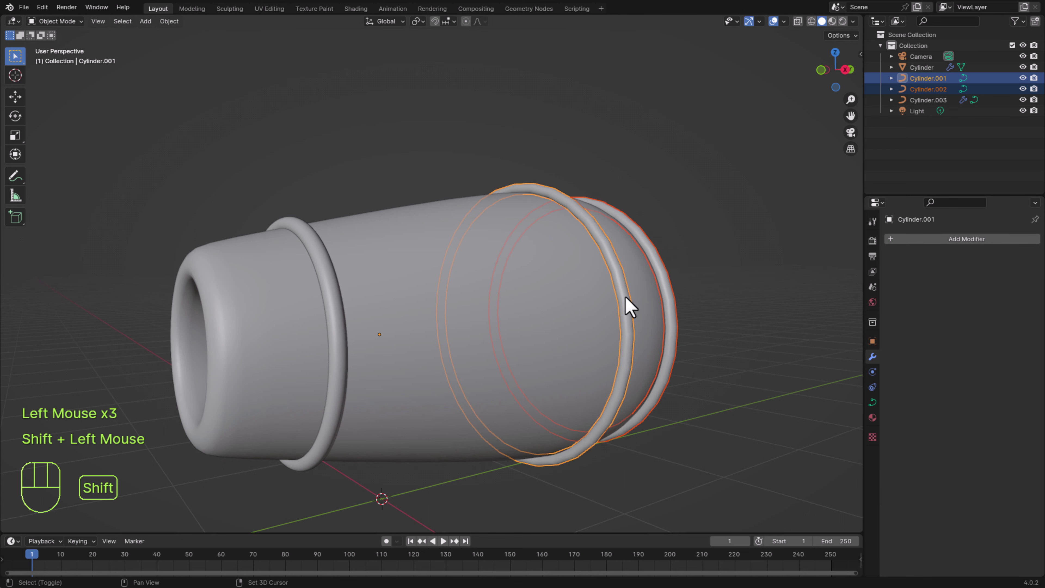
pyautogui.keyDown('shift'); pyautogui.click(339, 316); pyautogui.keyUp('shift')
pyautogui.click(1008, 256)
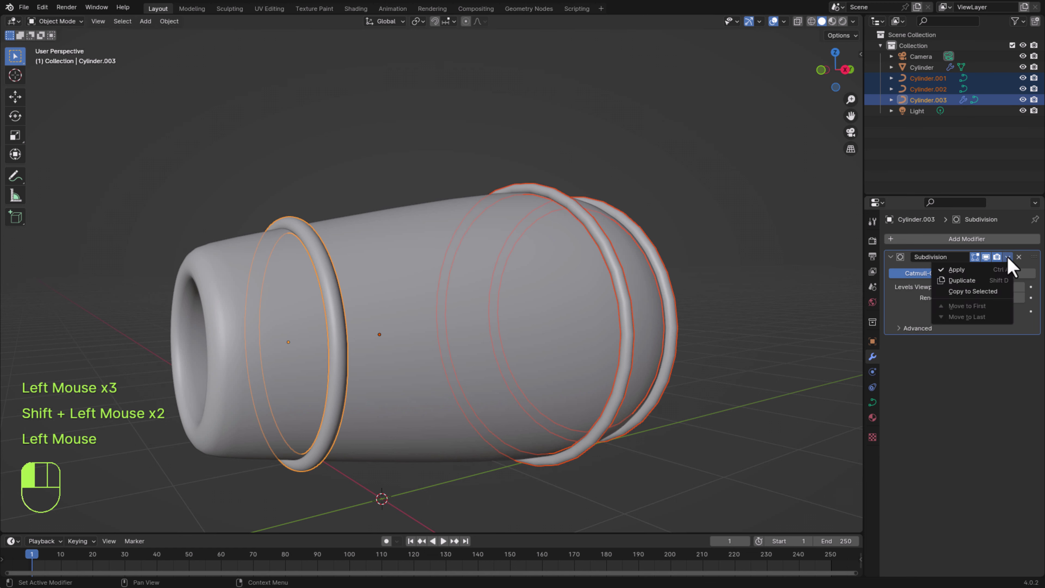
pyautogui.click(972, 293)
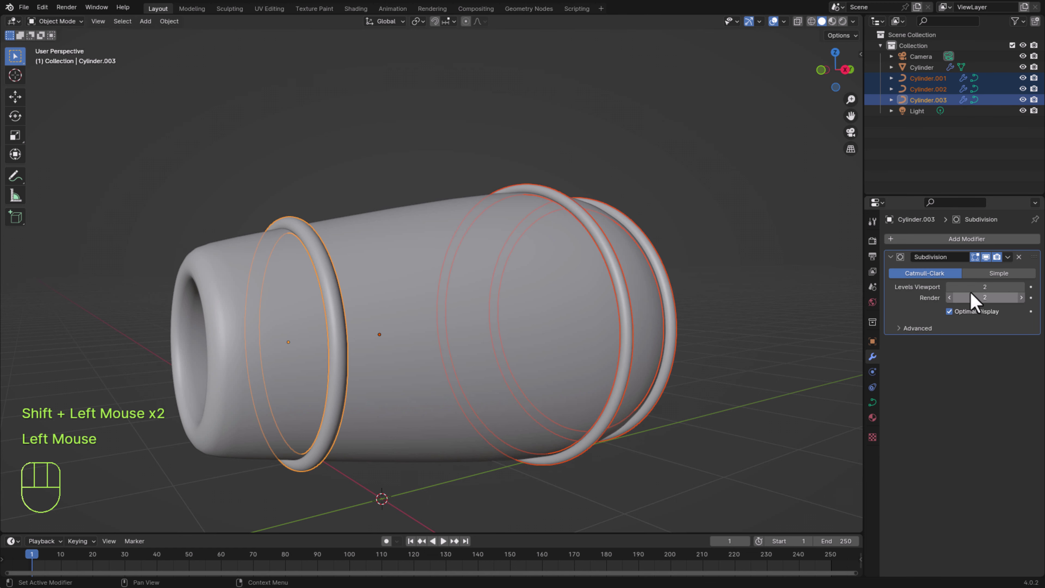
pyautogui.click(750, 324)
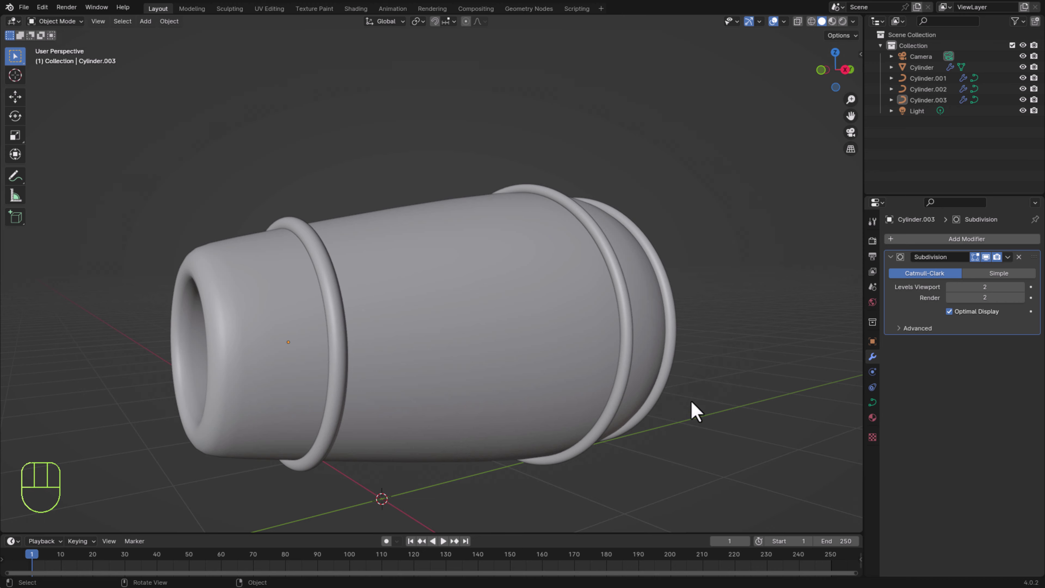
# View the ringed body from the side and save the file.
pyautogui.moveTo(695, 412); pyautogui.dragTo(646, 427, button='middle')
pyautogui.scroll(-3, 597, 434)
pyautogui.scroll(1, 571, 432)
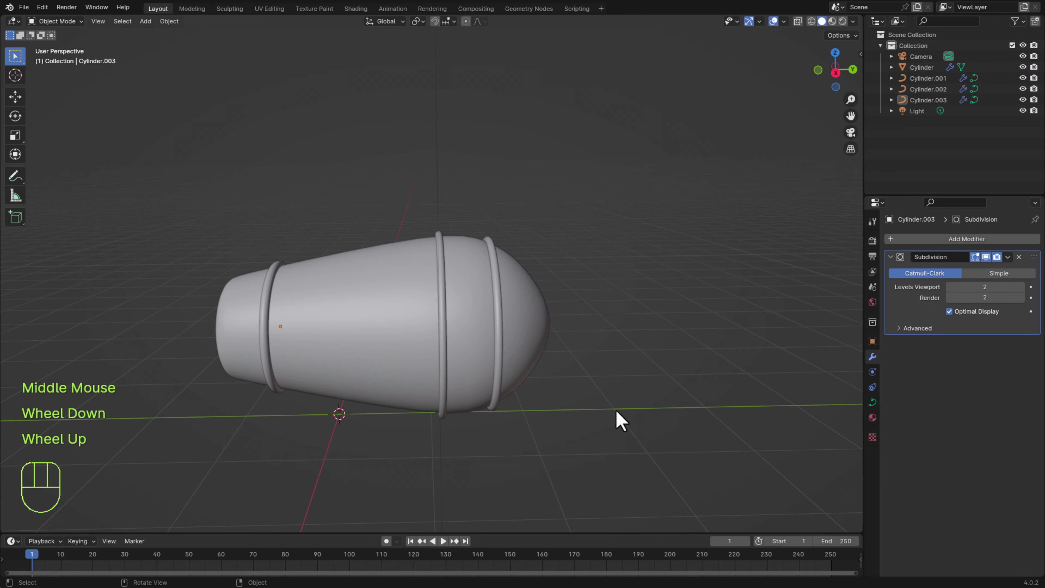
pyautogui.hotkey('ctrl', 's')
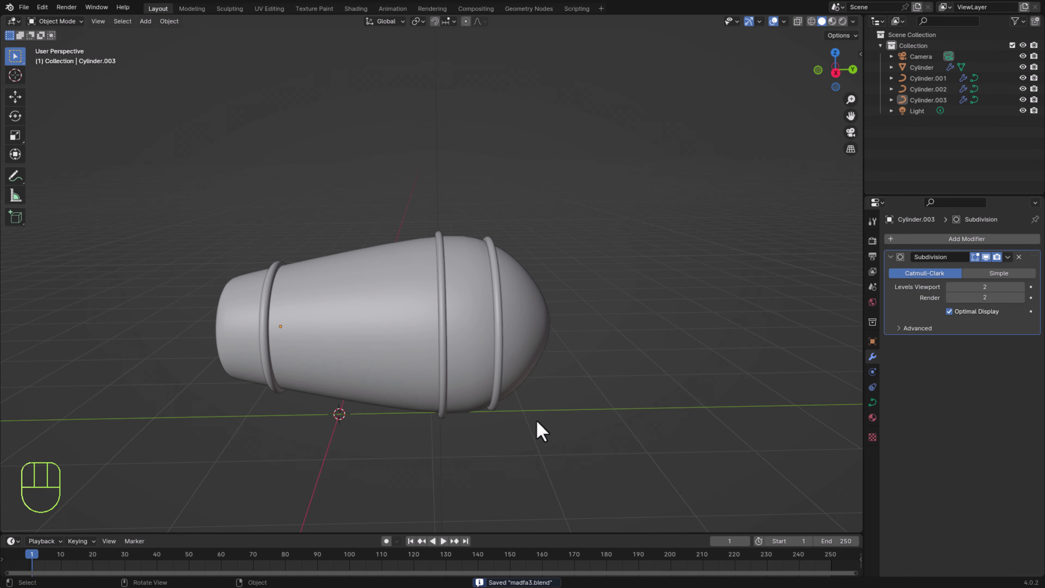
# Delete the ring closest to the rounded closed end.
pyautogui.scroll(-3, 494, 430)
pyautogui.scroll(2, 469, 433)
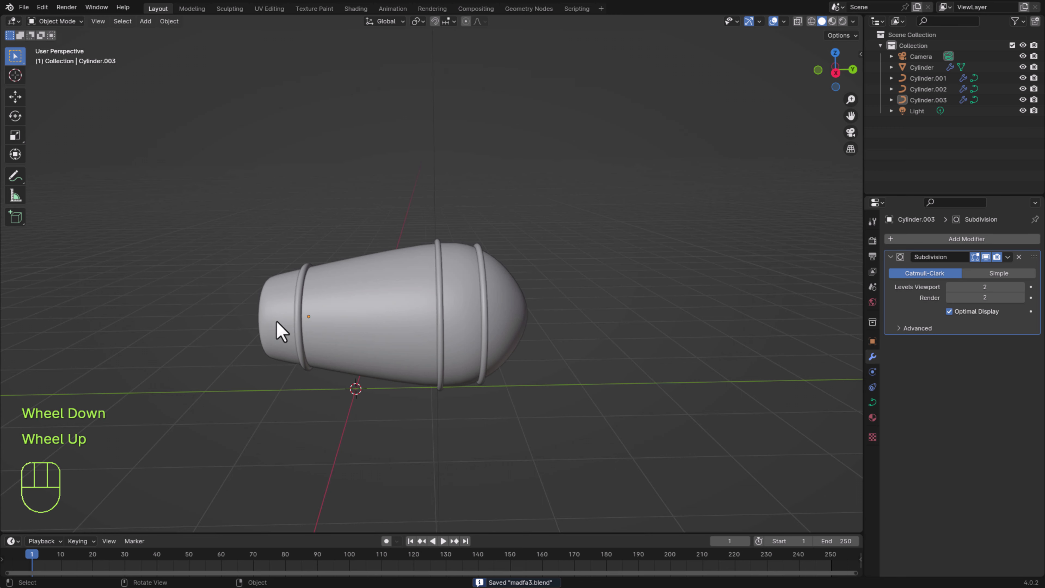
pyautogui.click(480, 340)
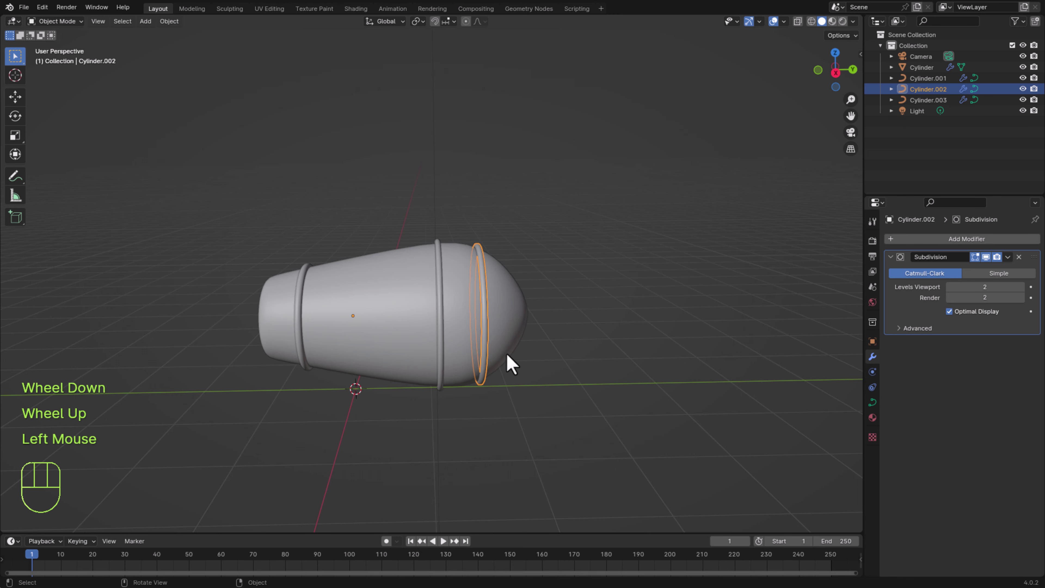
pyautogui.press('x')
pyautogui.click(535, 360)
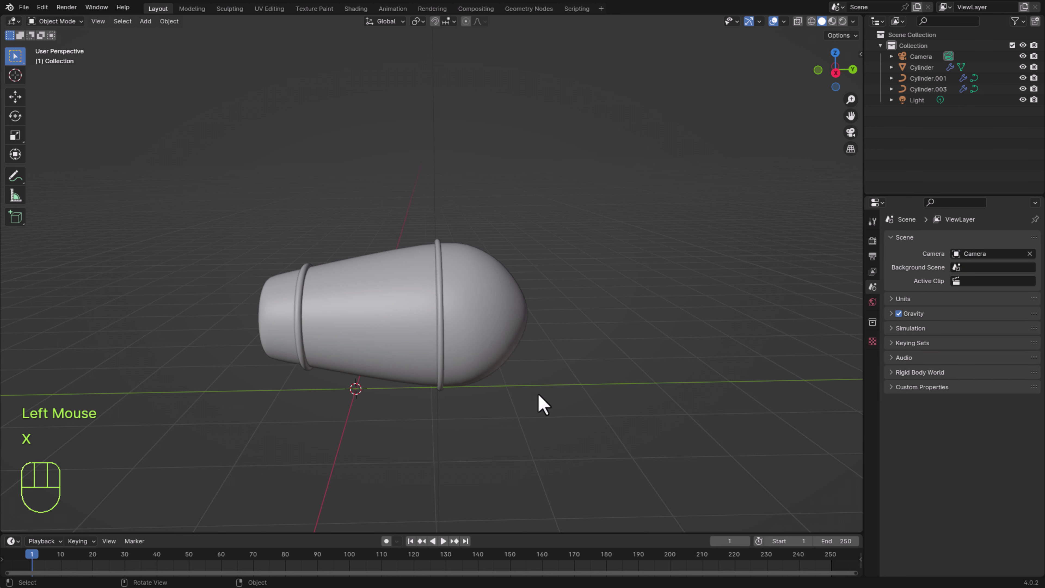
# Reduce the bevel depth of the ring near the open end to 0.03 m and save the file.
pyautogui.scroll(2, 224, 430)
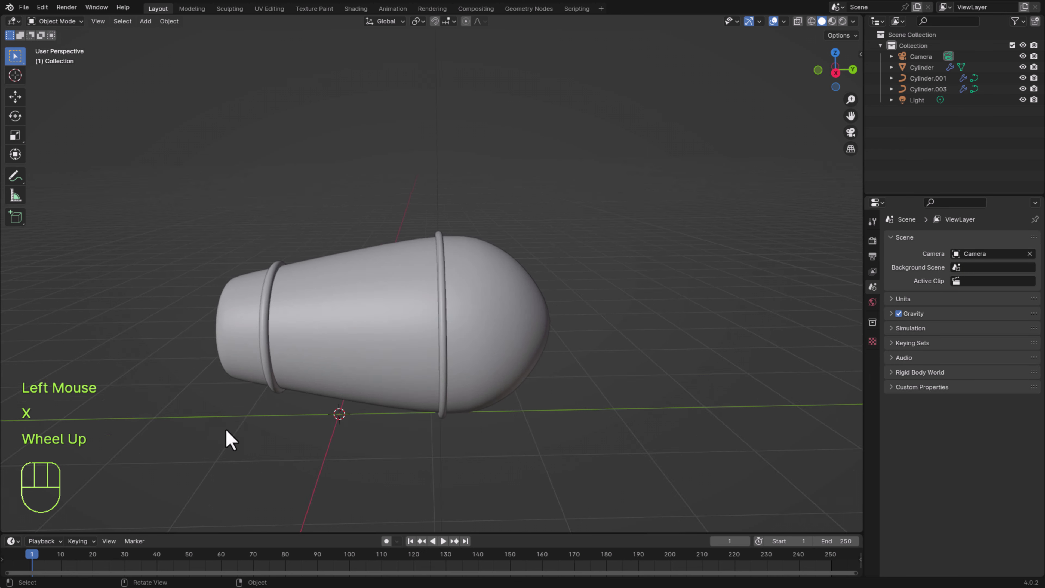
pyautogui.moveTo(224, 429); pyautogui.dragTo(207, 338, button='middle')
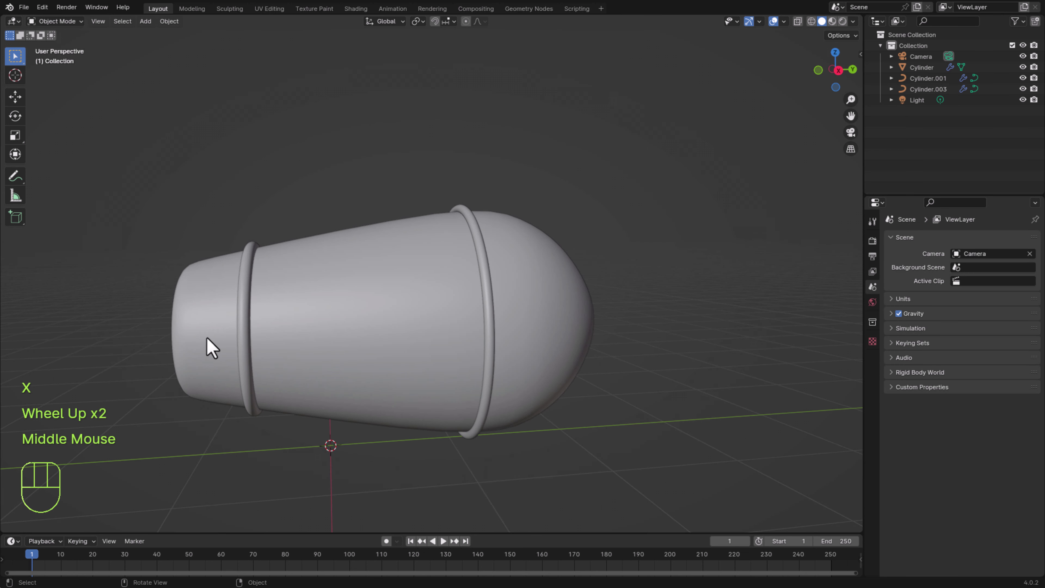
pyautogui.click(245, 351)
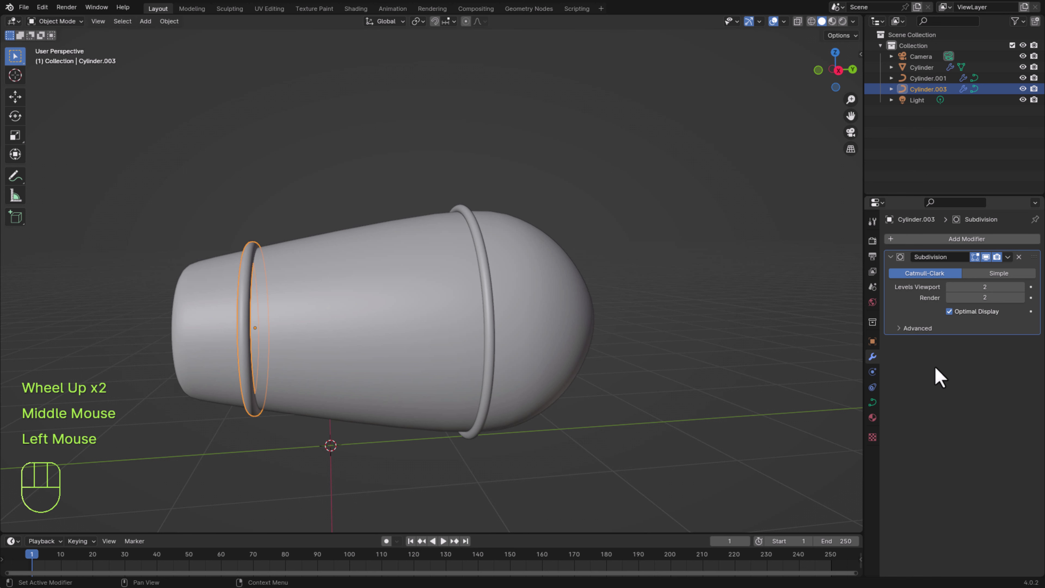
pyautogui.click(872, 402)
pyautogui.scroll(-1, 1004, 478)
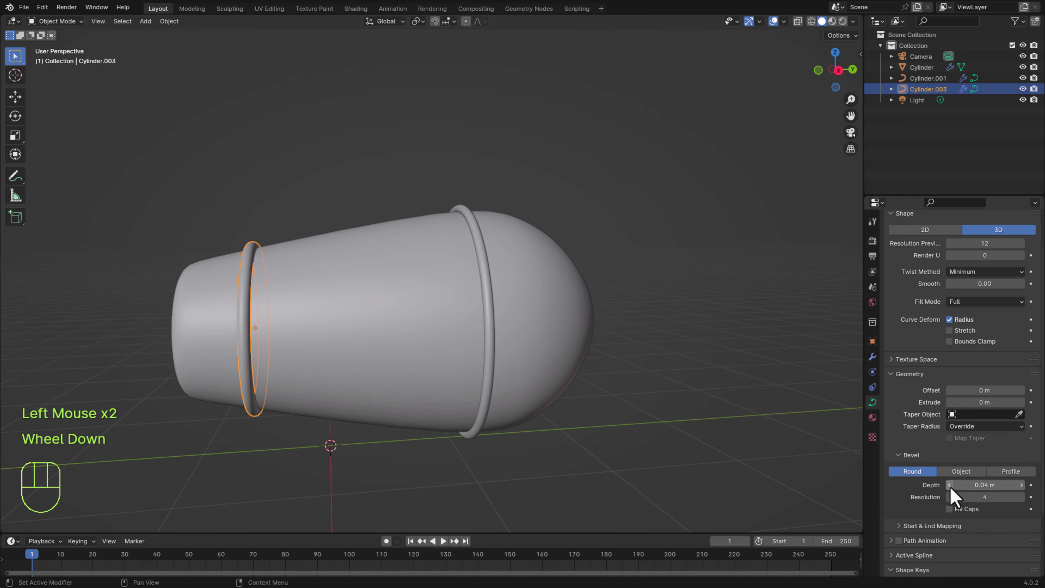
pyautogui.click(950, 486)
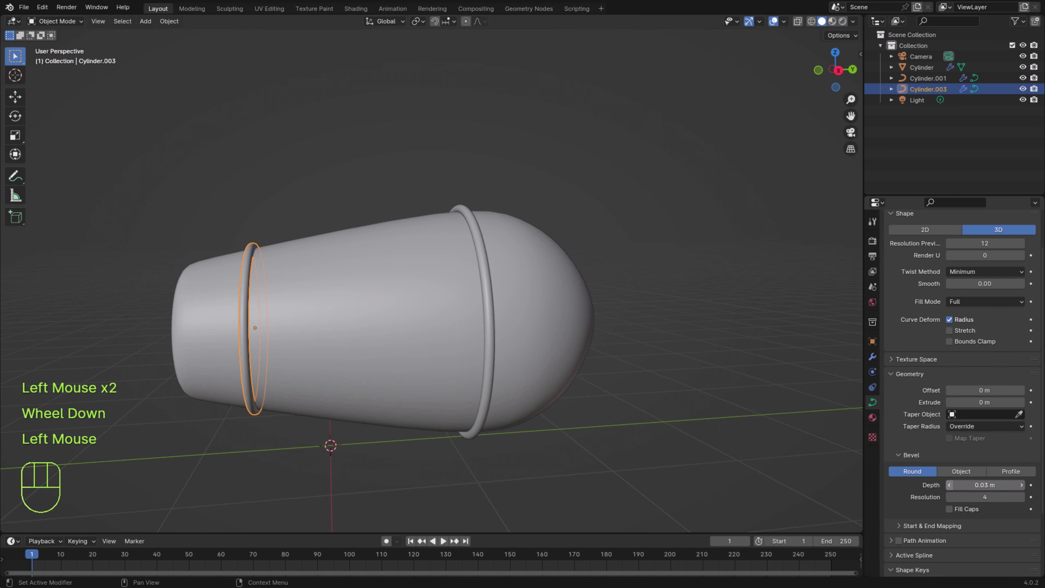
pyautogui.click(771, 457)
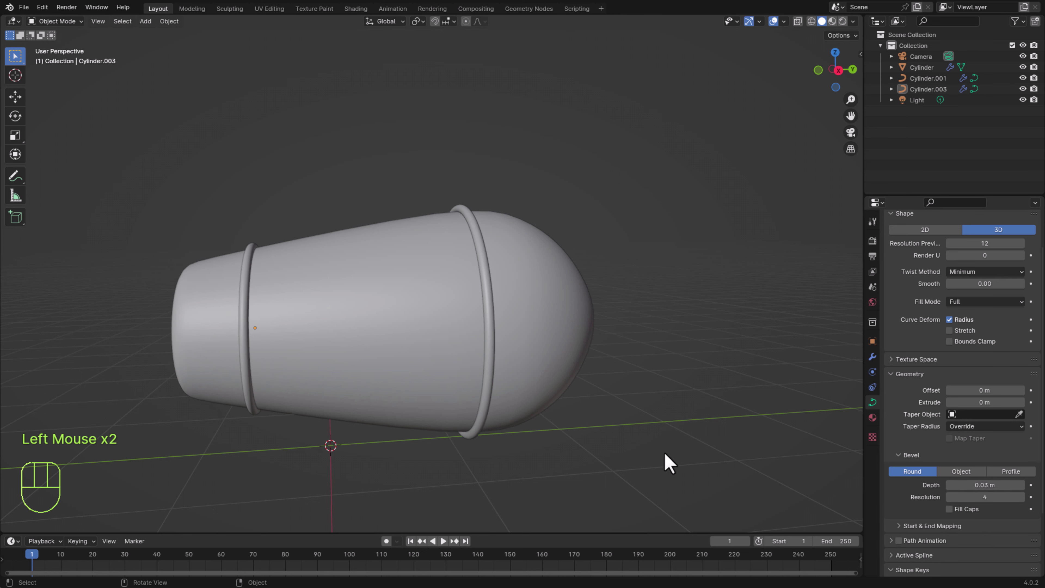
pyautogui.hotkey('ctrl', 's')
# Parent both rings to the tapered body using the Object parent option.
pyautogui.scroll(-2, 469, 311)
pyautogui.scroll(1, 468, 311)
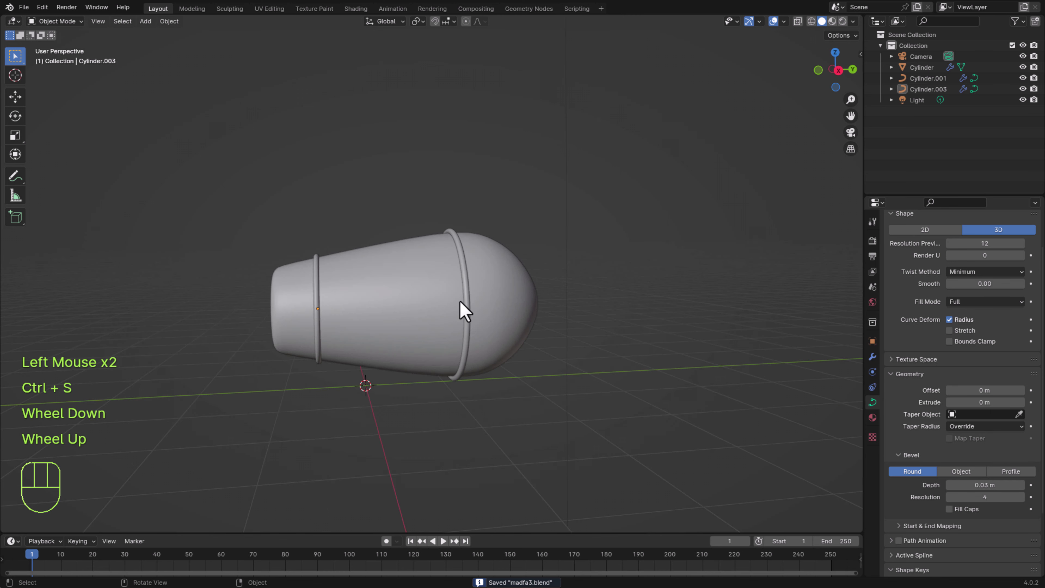
pyautogui.click(462, 303)
pyautogui.keyDown('shift'); pyautogui.click(317, 295); pyautogui.keyUp('shift')
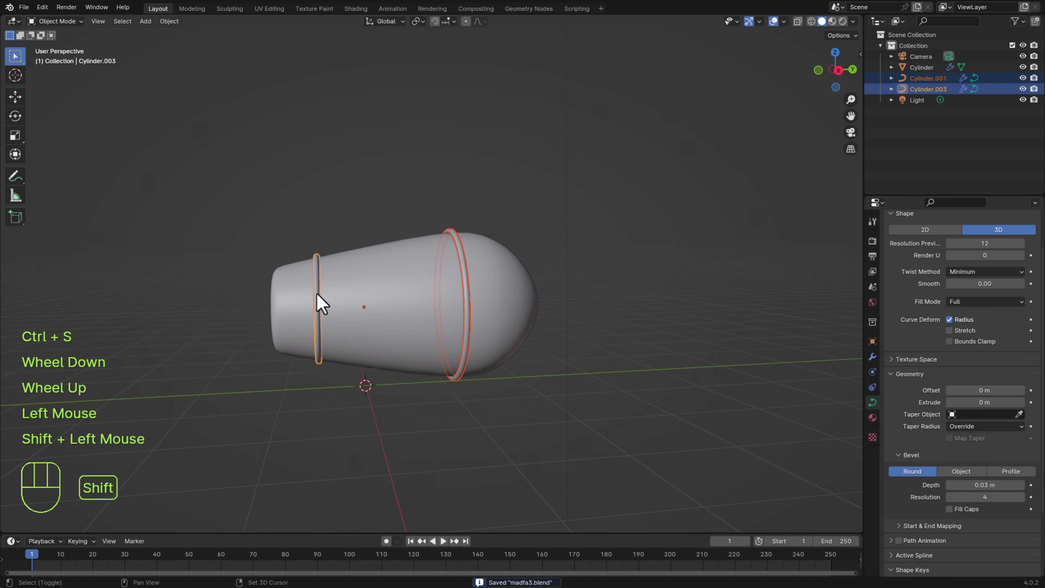
pyautogui.keyDown('shift'); pyautogui.click(419, 292); pyautogui.keyUp('shift')
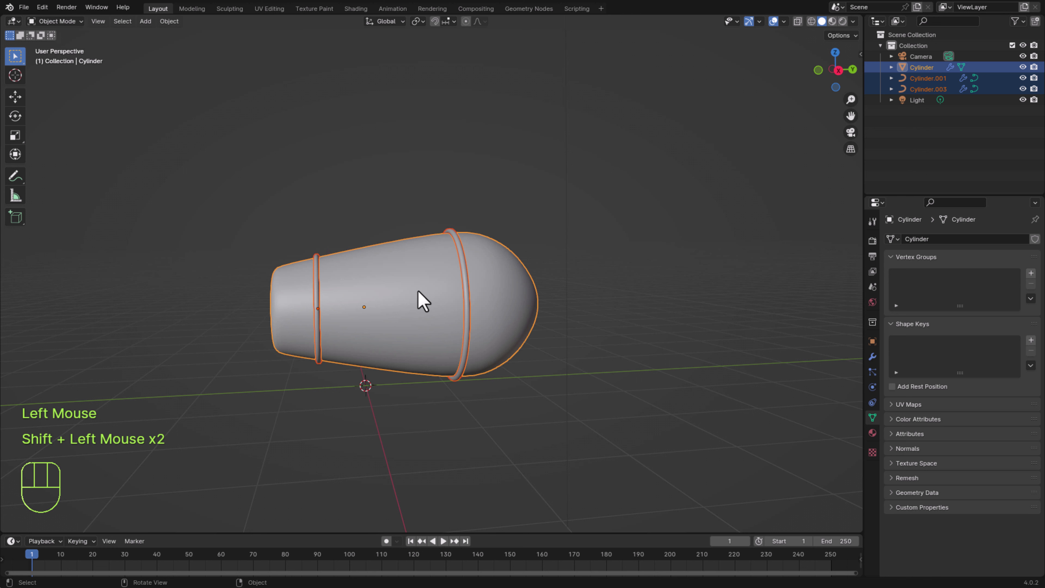
pyautogui.hotkey('ctrl', 'p')
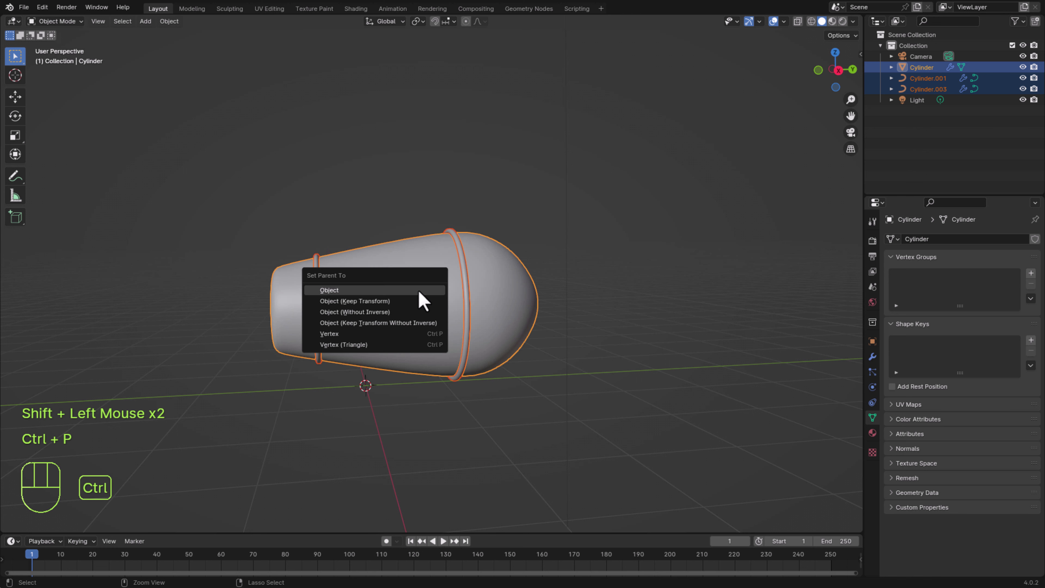
pyautogui.click(418, 289)
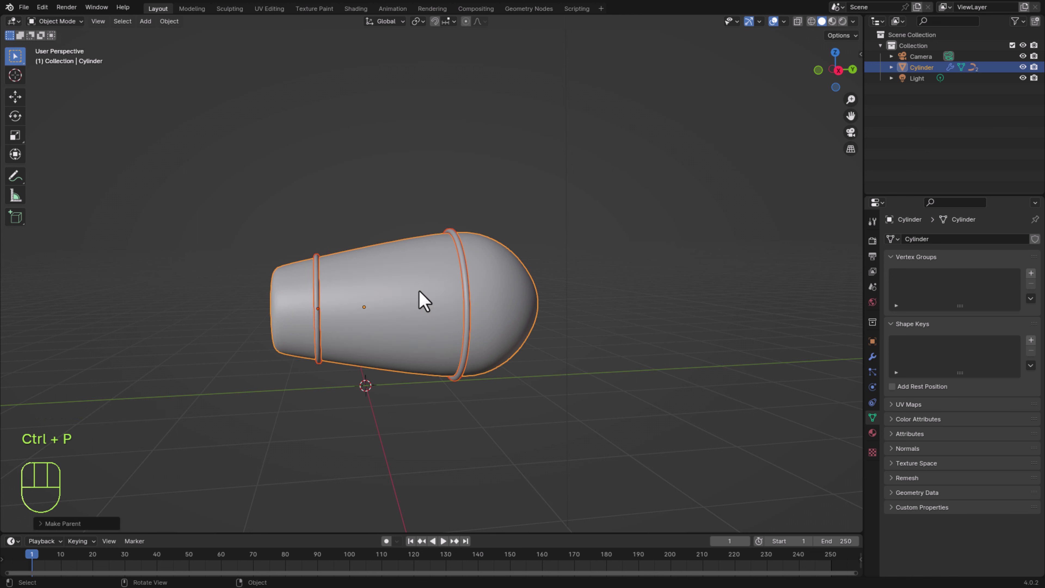
# Select only the body and try moving it together with its parented rings.
pyautogui.click(667, 348)
pyautogui.click(439, 343)
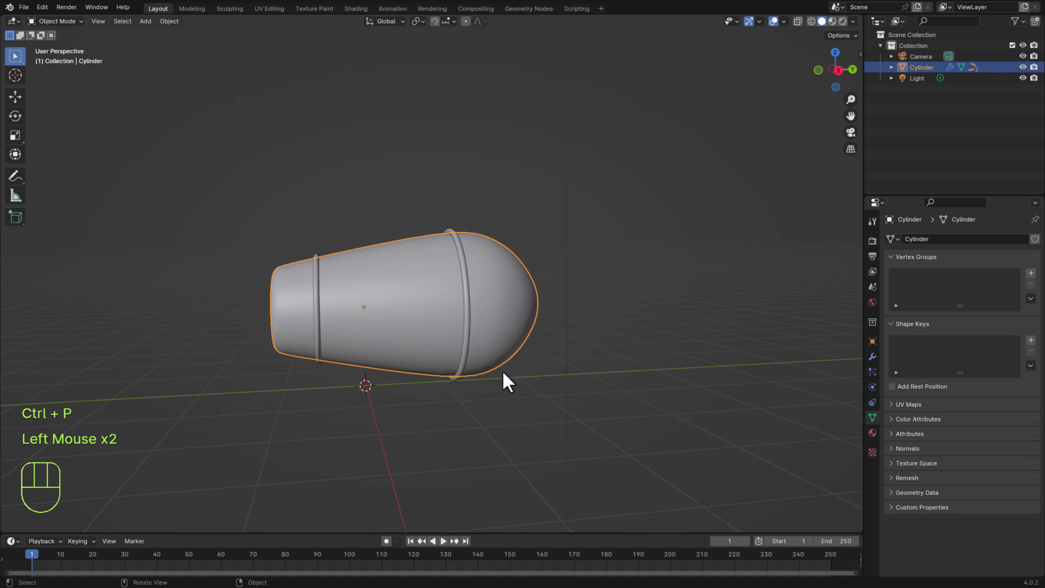
pyautogui.press('g')
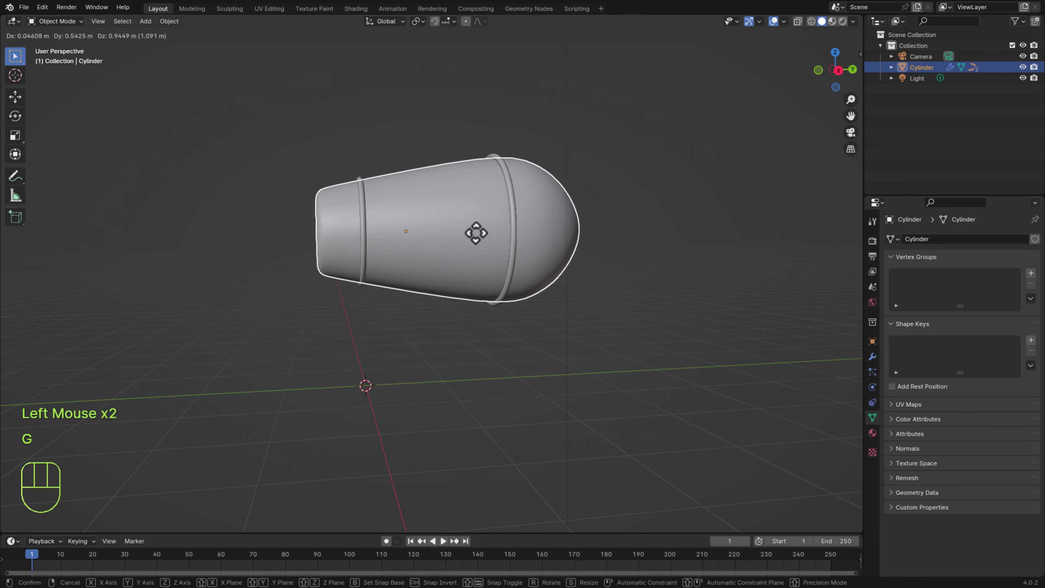
# Rotate the body about -12 degrees around the global X axis so its open end tilts upward.
pyautogui.scroll(1, 553, 452)
pyautogui.moveTo(541, 457); pyautogui.dragTo(559, 410, button='middle')
pyautogui.scroll(-2, 492, 439)
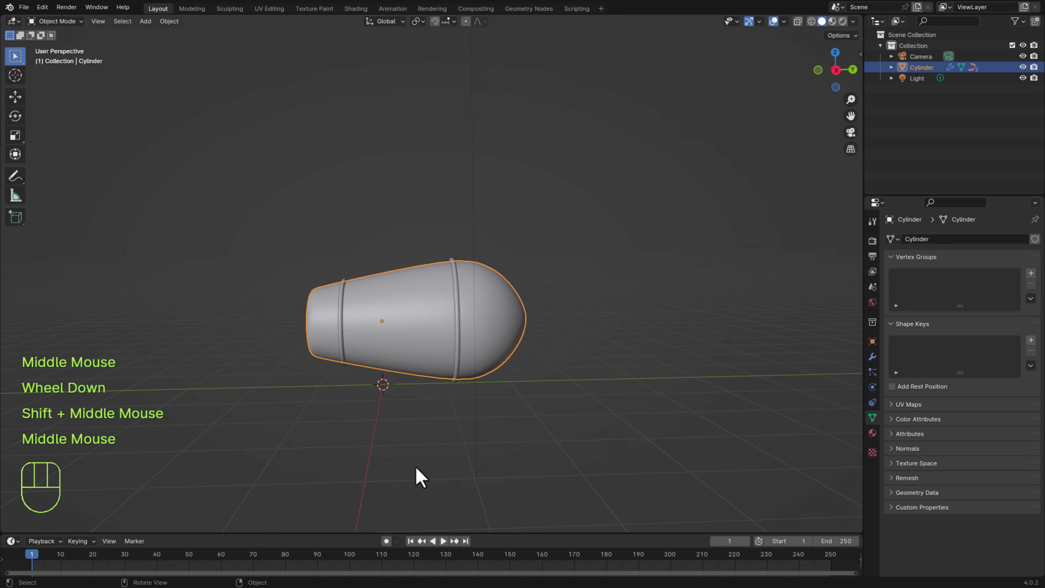
pyautogui.press('r')
pyautogui.press('x')
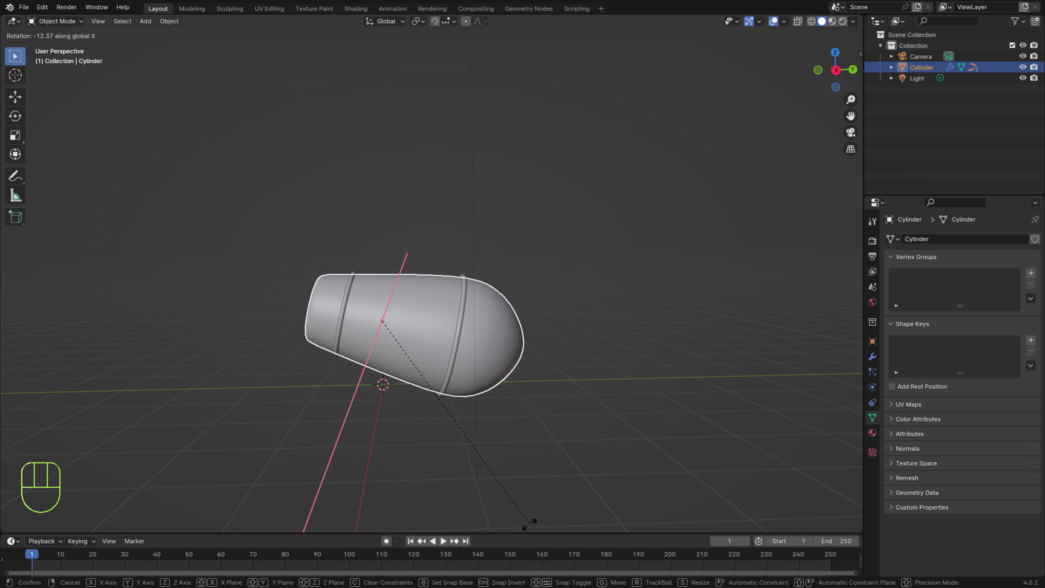
pyautogui.click(529, 523)
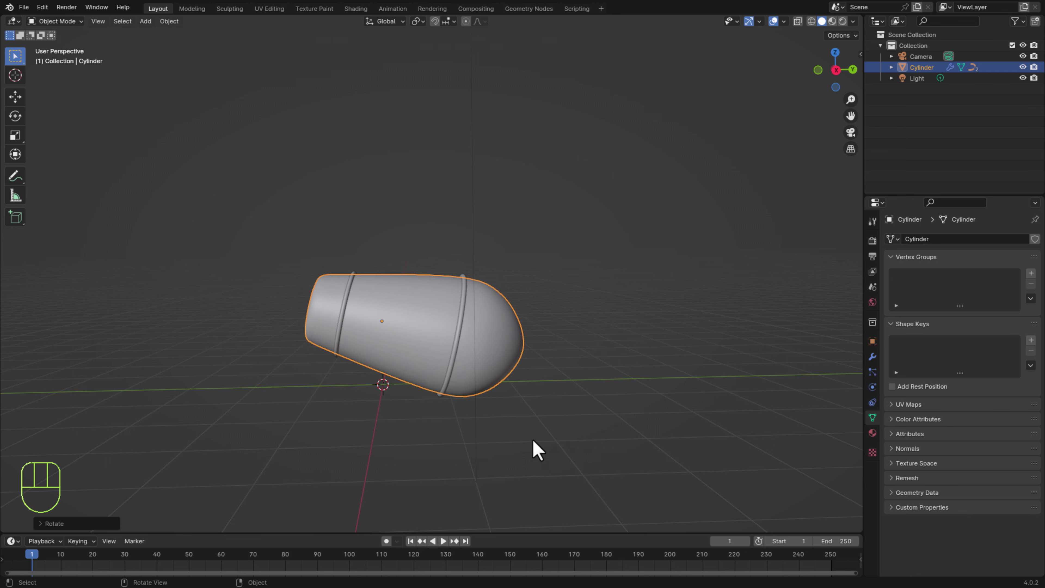
# Raise the tilted body slightly along the Z axis, deselect it and save the file.
pyautogui.press('g')
pyautogui.middleClick(532, 430)
pyautogui.click(540, 420)
pyautogui.scroll(1, 538, 414)
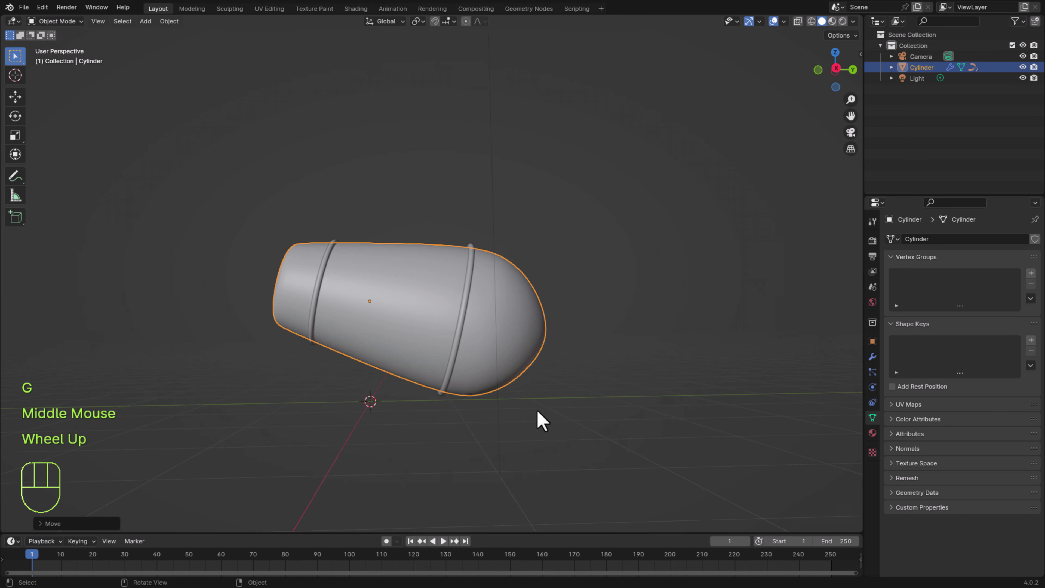
pyautogui.keyDown('shift'); pyautogui.moveTo(553, 439); pyautogui.dragTo(544, 433, button='middle'); pyautogui.keyUp('shift')
pyautogui.click(643, 383)
pyautogui.hotkey('ctrl', 's')
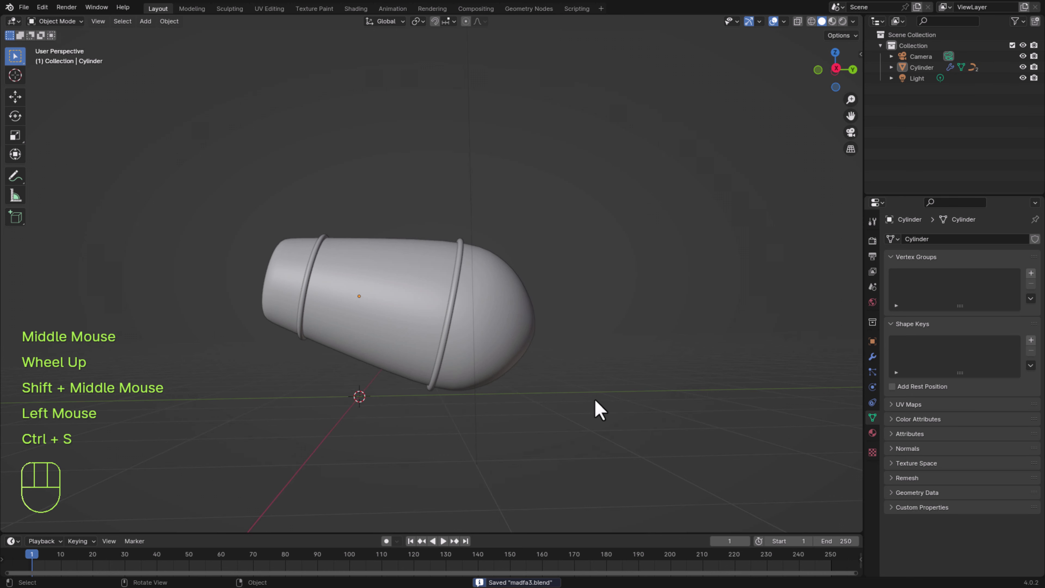
# Delete the circle placed beside the wide part of the body, working in the right orthographic view.
pyautogui.moveTo(597, 413); pyautogui.dragTo(579, 414, button='middle')
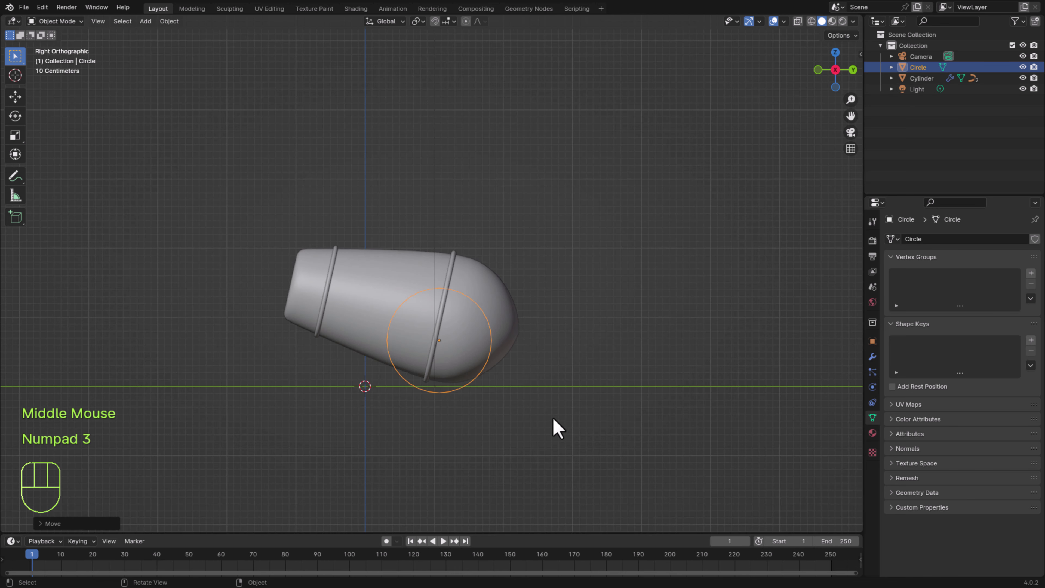
pyautogui.scroll(1, 531, 443)
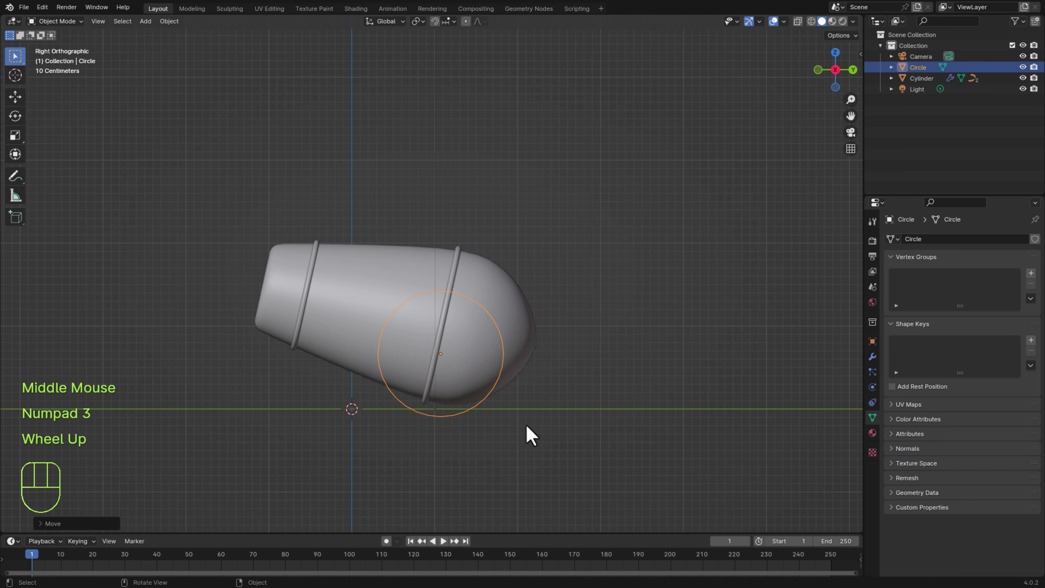
pyautogui.click(521, 414)
pyautogui.press('x')
pyautogui.click(523, 416)
pyautogui.scroll(-2, 522, 416)
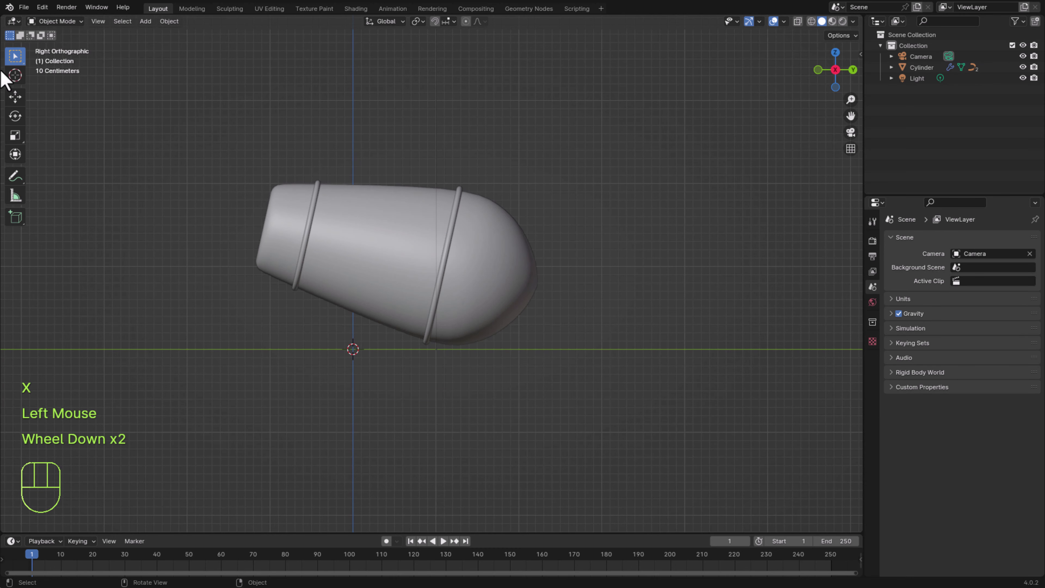
# Add a new mesh circle with 24 vertices.
pyautogui.click(145, 21)
pyautogui.moveTo(160, 34)
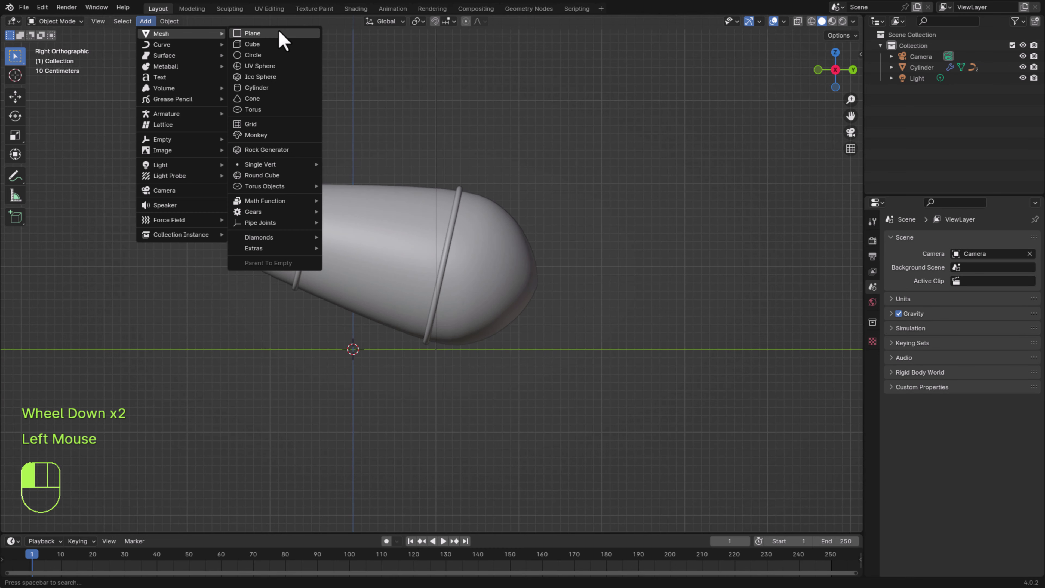
pyautogui.click(260, 54)
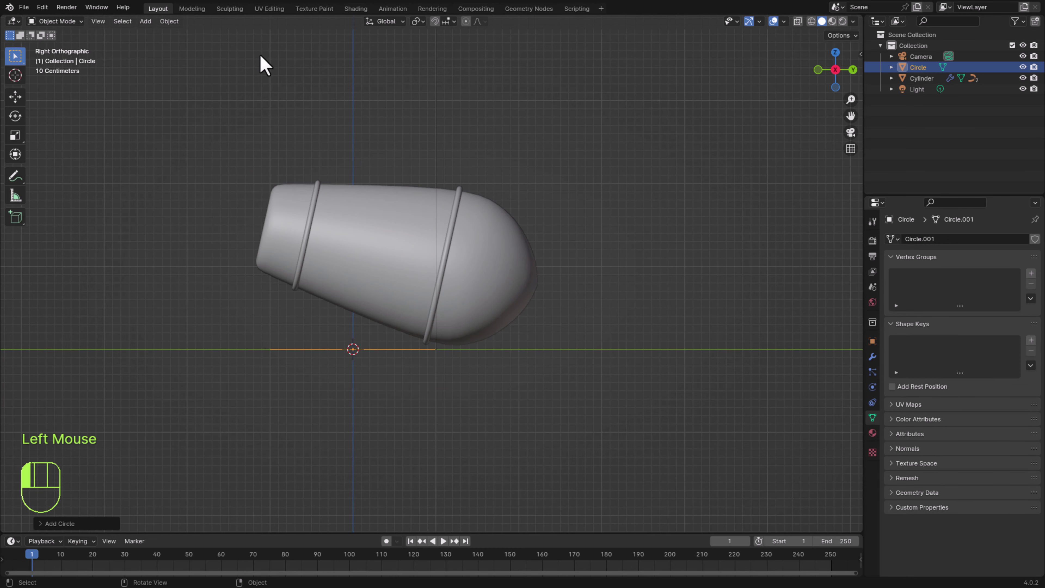
pyautogui.click(45, 524)
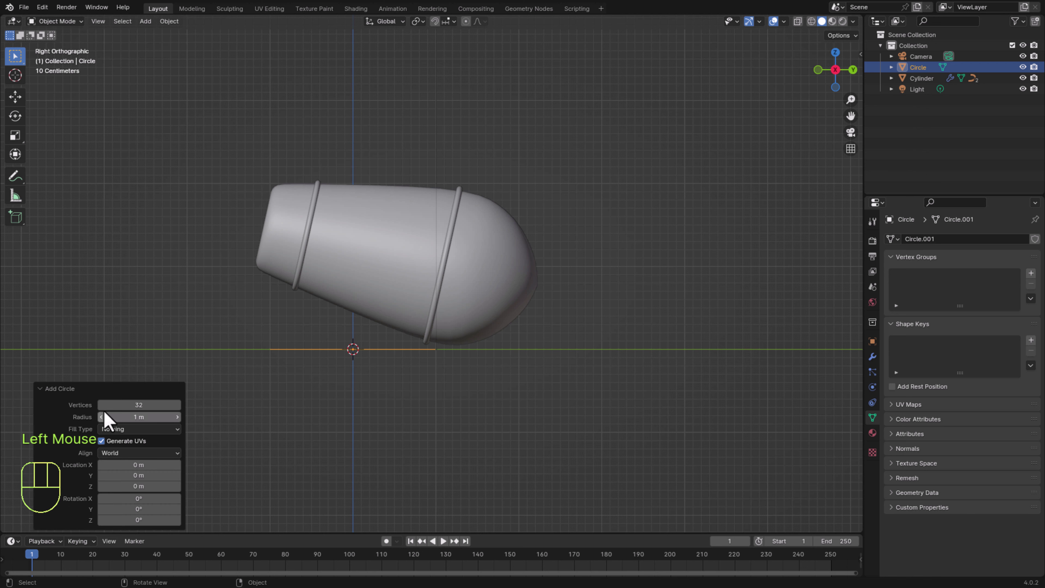
pyautogui.doubleClick(128, 405)
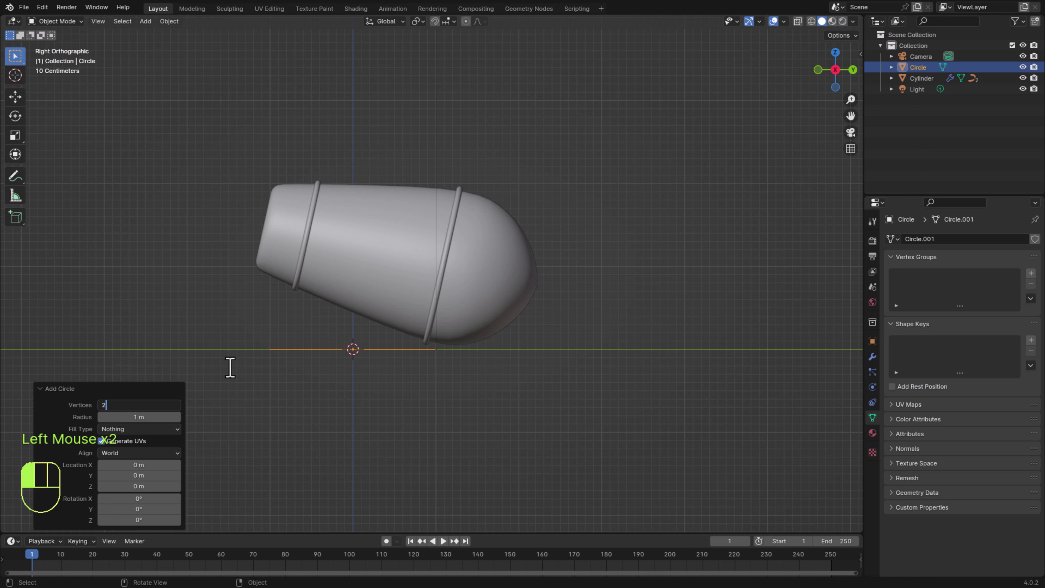
pyautogui.write('24')
pyautogui.press('Return')
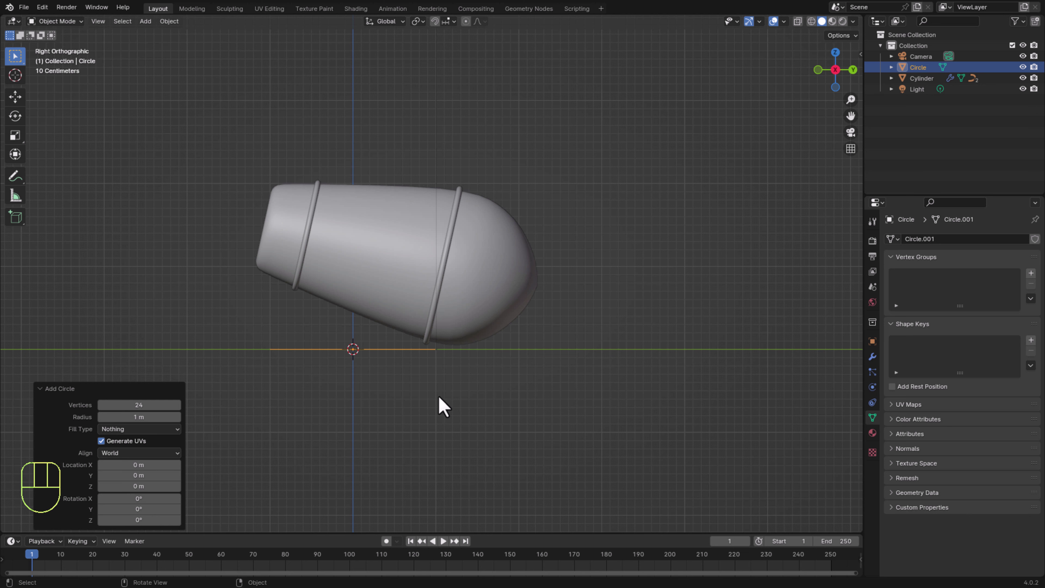
# Rotate the circle 90 degrees around the Y axis and move it about 3.8 m along X.
pyautogui.write('ry90')
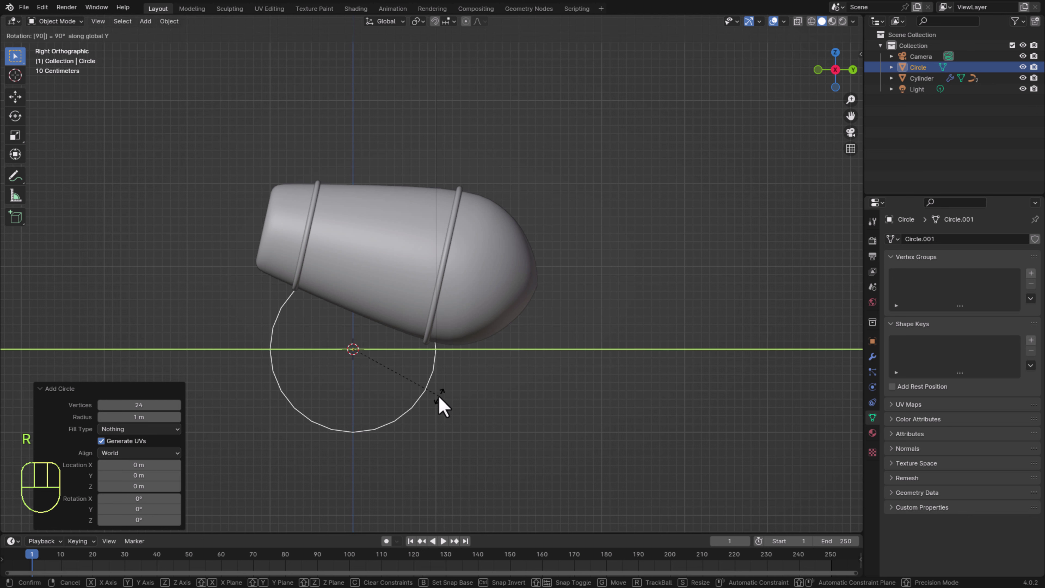
pyautogui.press('Return')
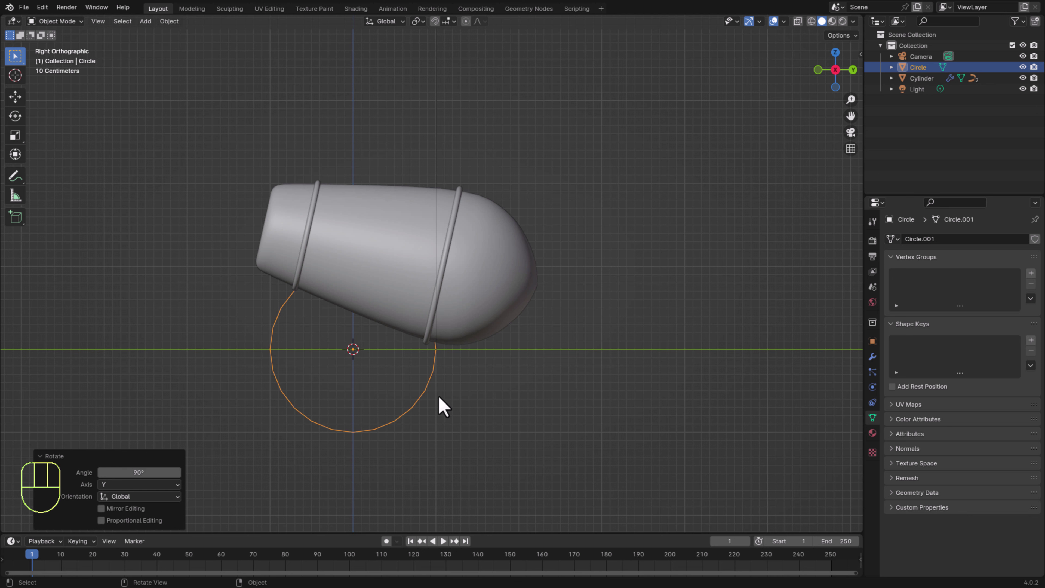
pyautogui.press('g')
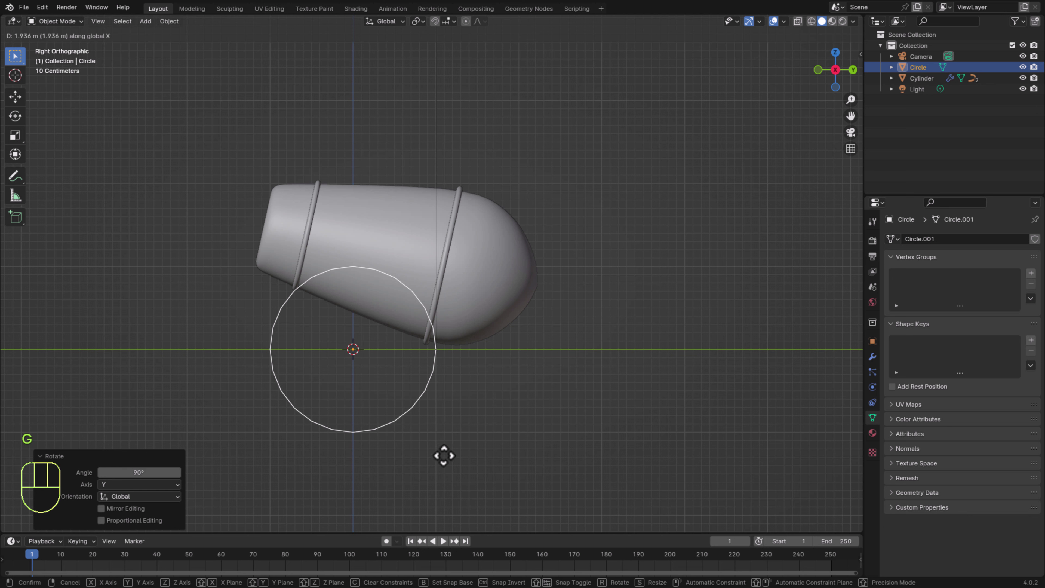
pyautogui.click(450, 478)
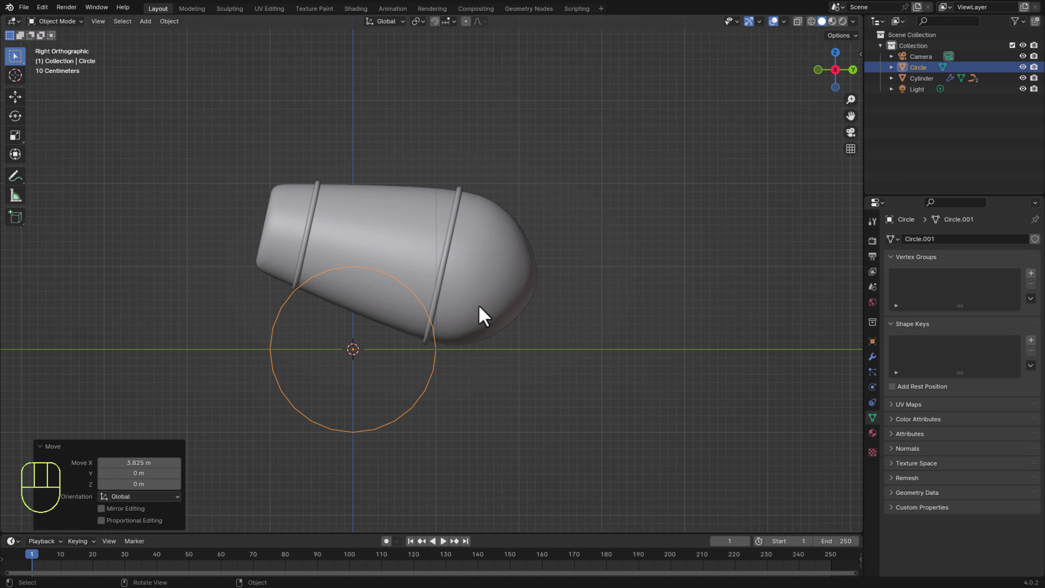
# Move the circle up about 0.53 m along Z and about 0.97 m along Y, over the body's wide part.
pyautogui.press('g')
pyautogui.press('z')
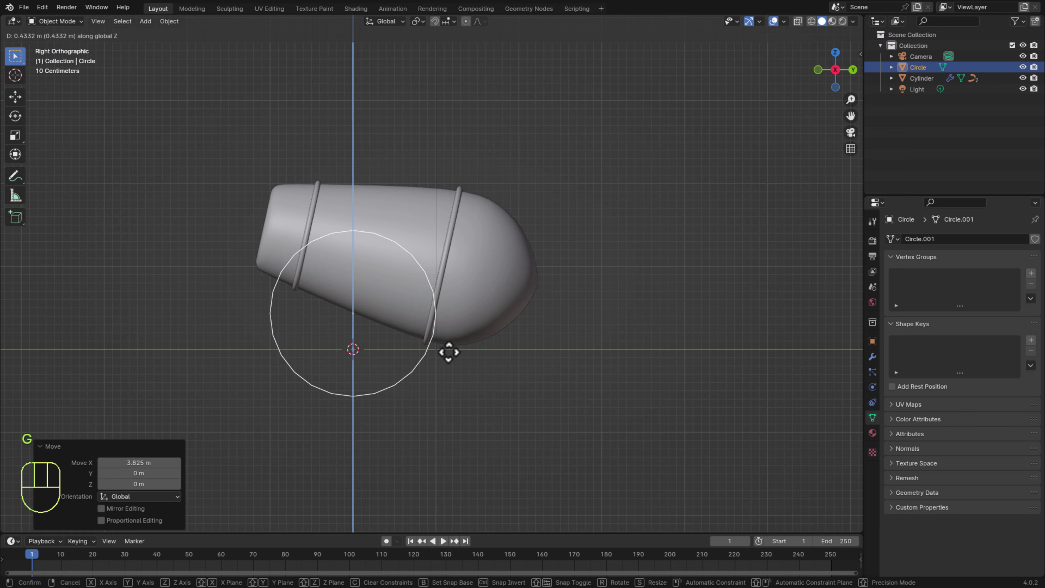
pyautogui.click(449, 343)
pyautogui.press('g')
pyautogui.press('y')
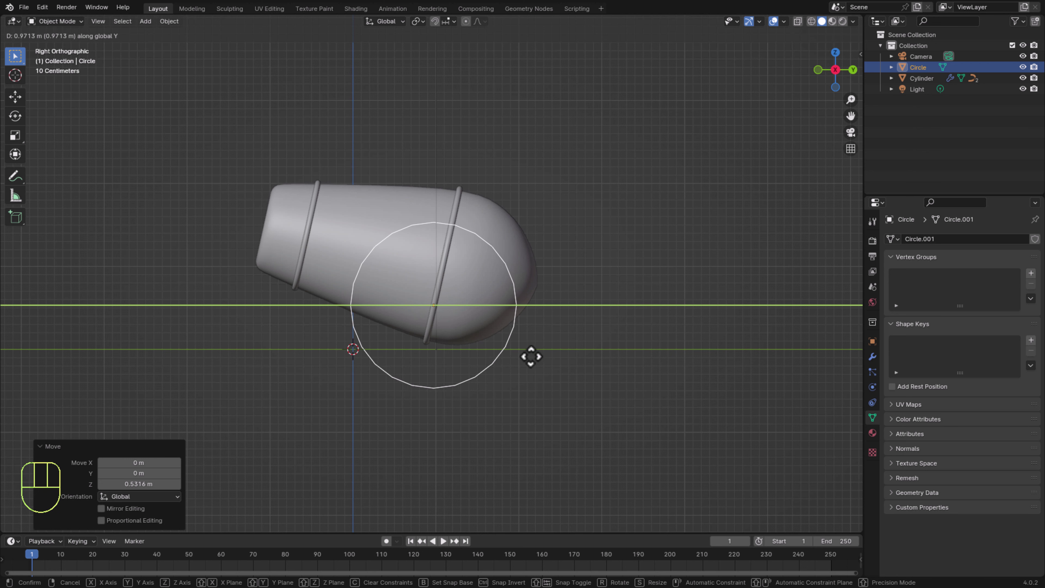
pyautogui.click(530, 356)
# Scale the circle uniformly to about 0.95 and enter Edit Mode on it.
pyautogui.press('s')
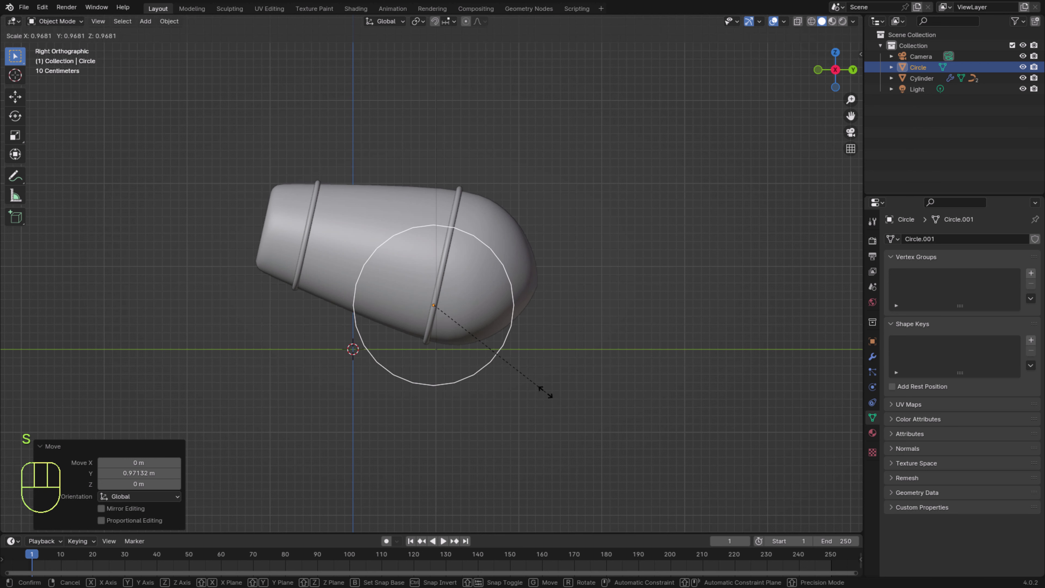
pyautogui.click(544, 391)
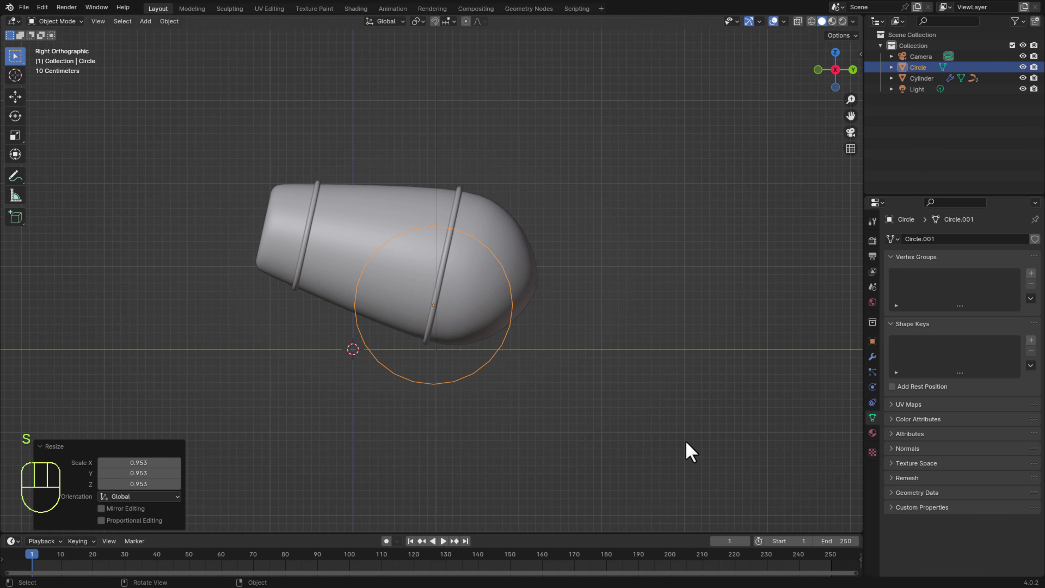
pyautogui.scroll(1, 535, 393)
pyautogui.press('Tab')
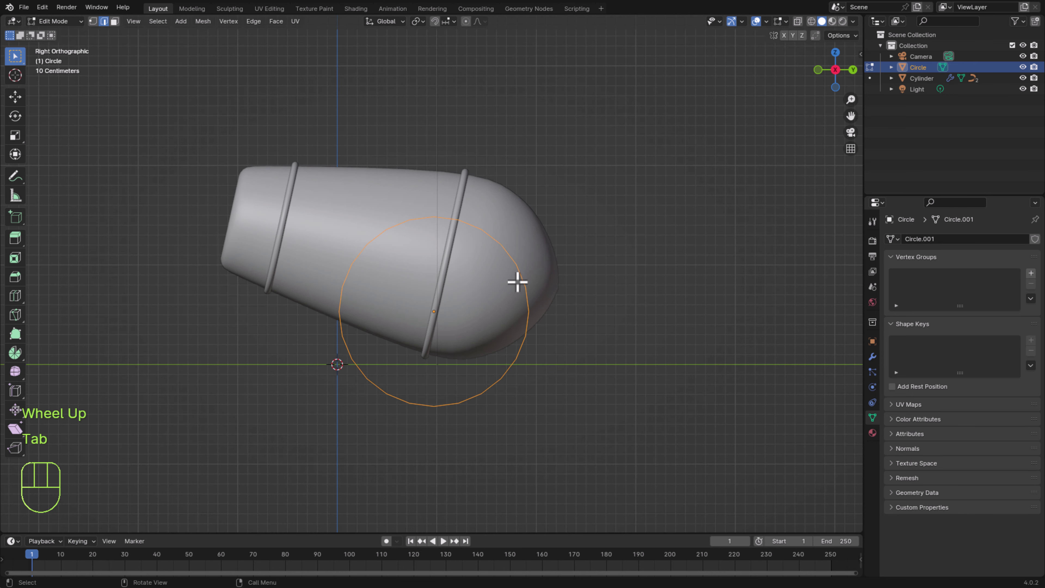
# Extrude the circle's edge inward twice, scaled to about 0.835 and about 0.269, and fill the central hole with a face.
pyautogui.press('e')
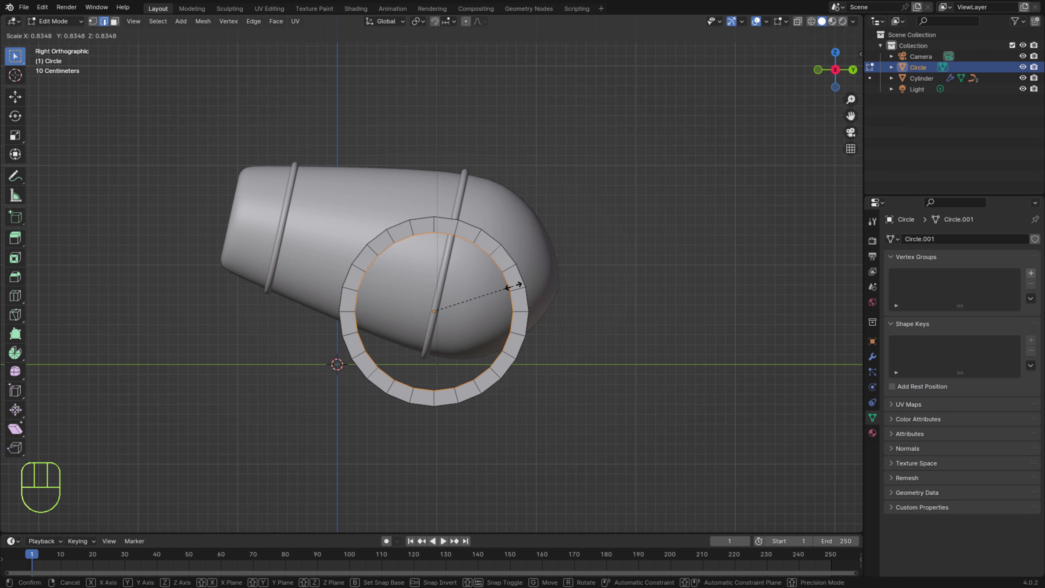
pyautogui.click(514, 288)
pyautogui.scroll(1, 563, 431)
pyautogui.keyDown('shift'); pyautogui.moveTo(588, 453); pyautogui.dragTo(611, 411, button='middle'); pyautogui.keyUp('shift')
pyautogui.scroll(1, 621, 328)
pyautogui.press('e')
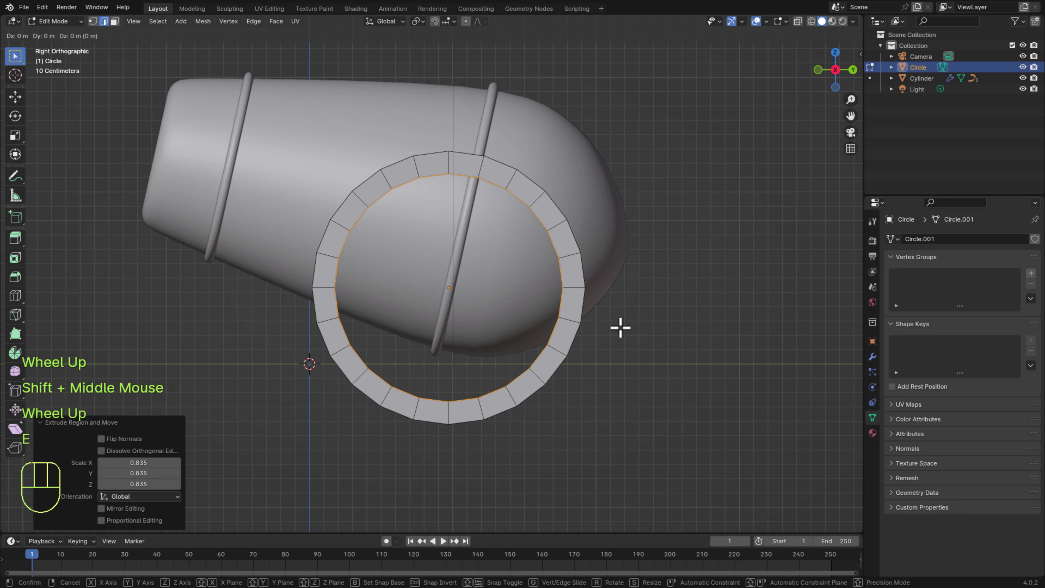
pyautogui.press('s')
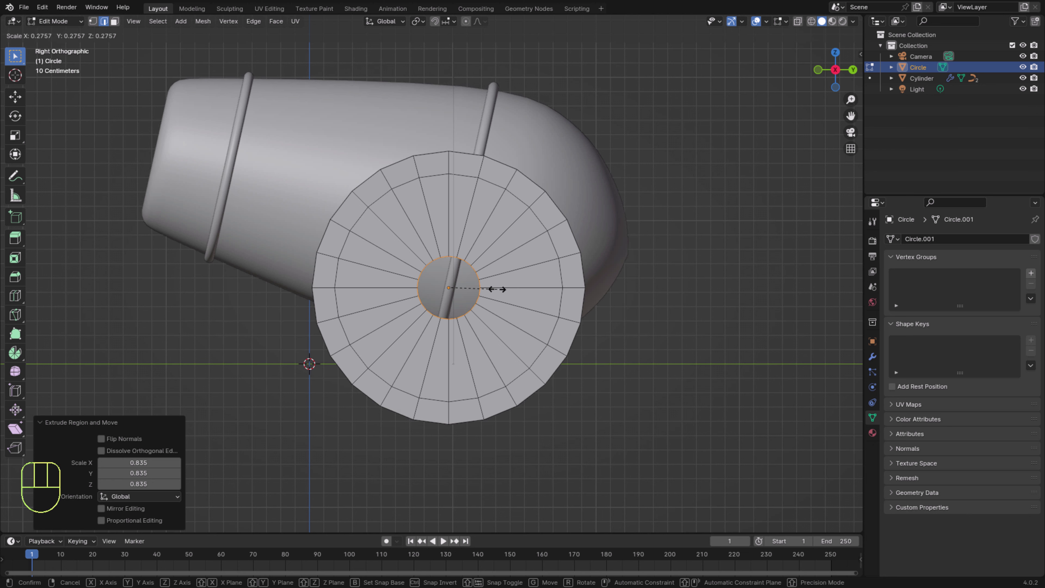
pyautogui.click(492, 289)
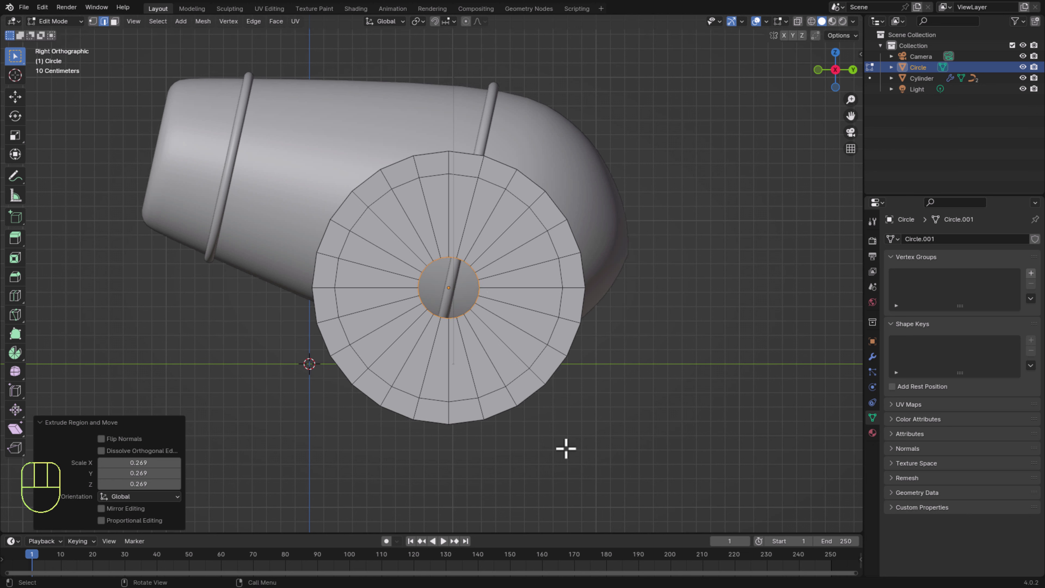
pyautogui.press('f')
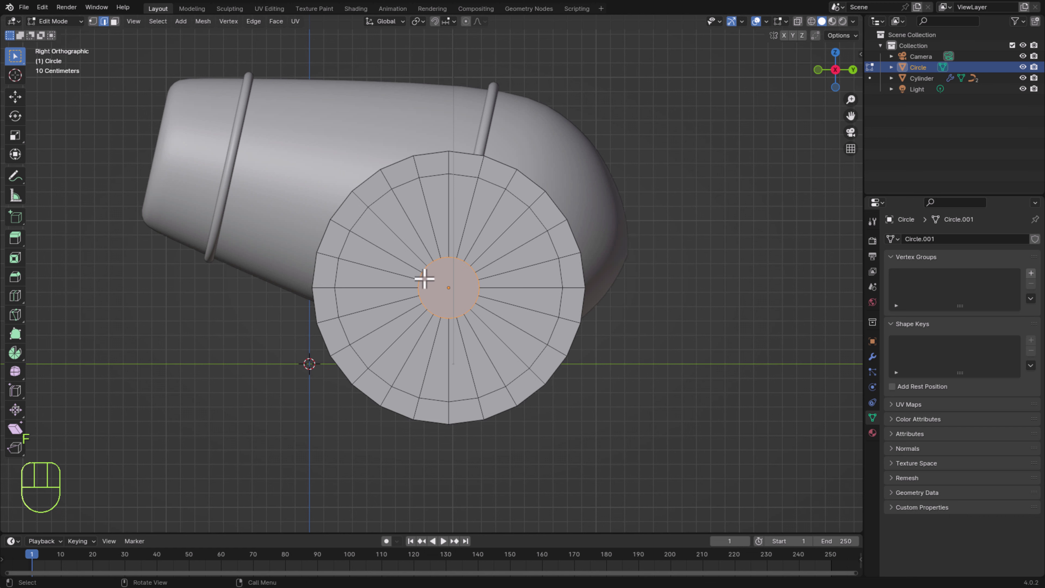
# Separate the middle ring of faces between the rim and the hub into its own object and return to Object Mode.
pyautogui.scroll(1, 268, 171)
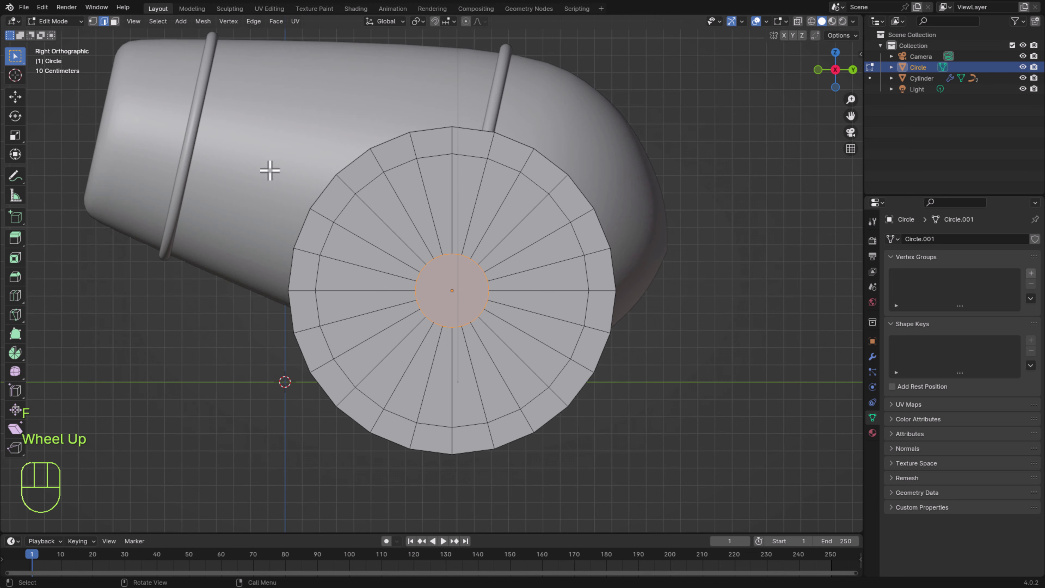
pyautogui.click(115, 21)
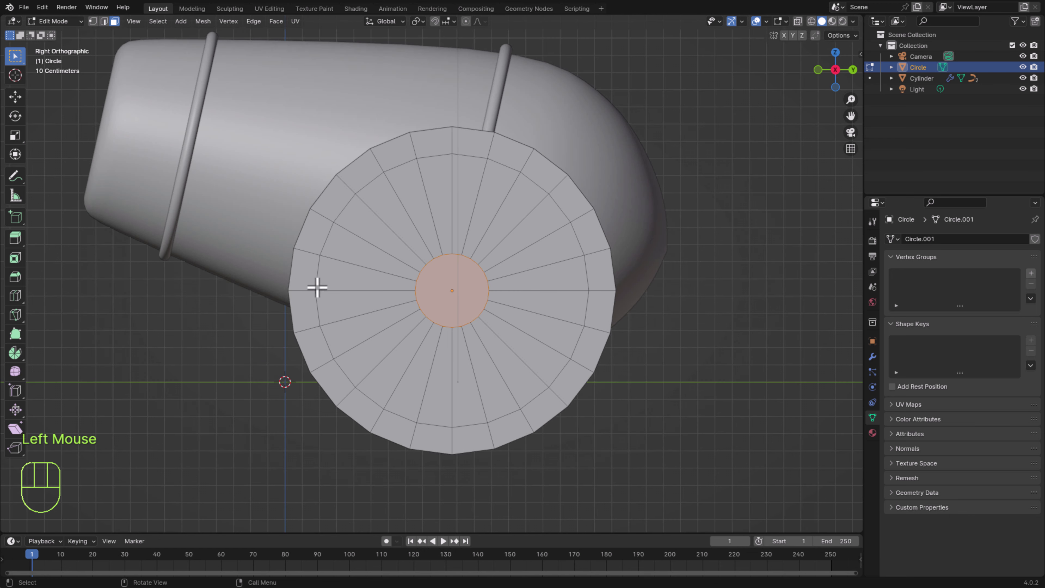
pyautogui.keyDown('alt'); pyautogui.click(431, 202); pyautogui.keyUp('alt')
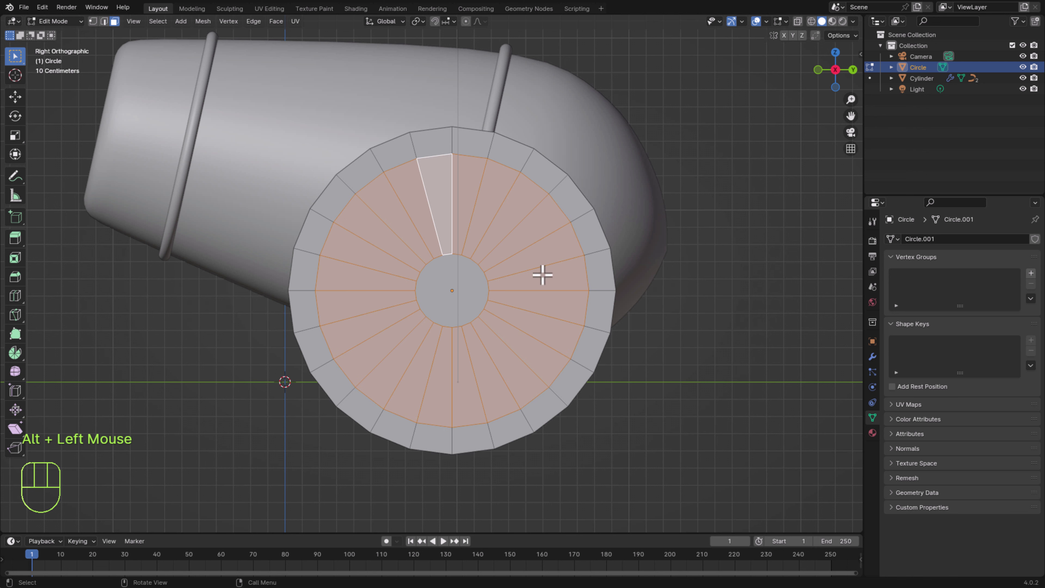
pyautogui.press('p')
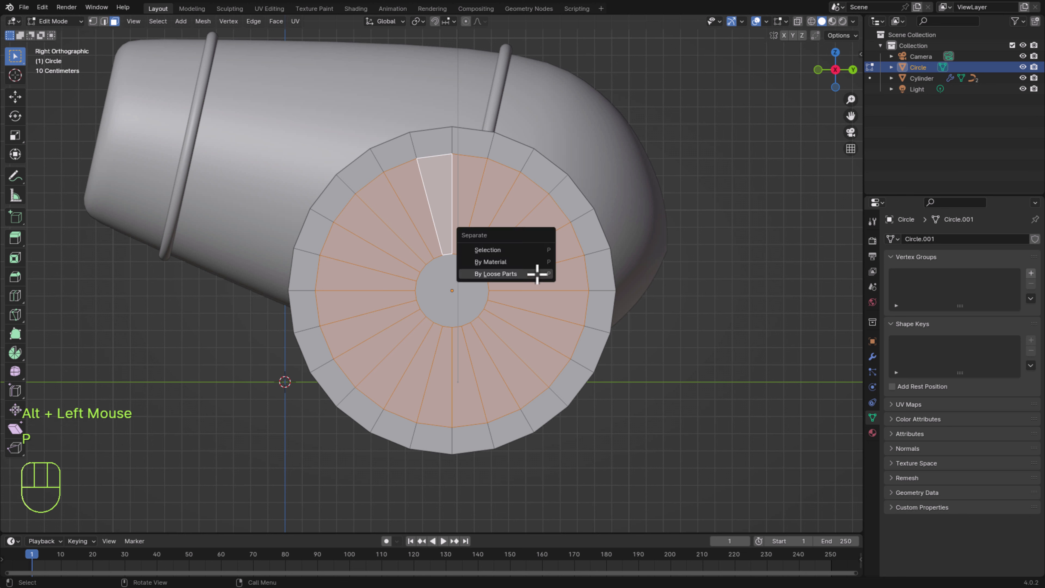
pyautogui.click(533, 251)
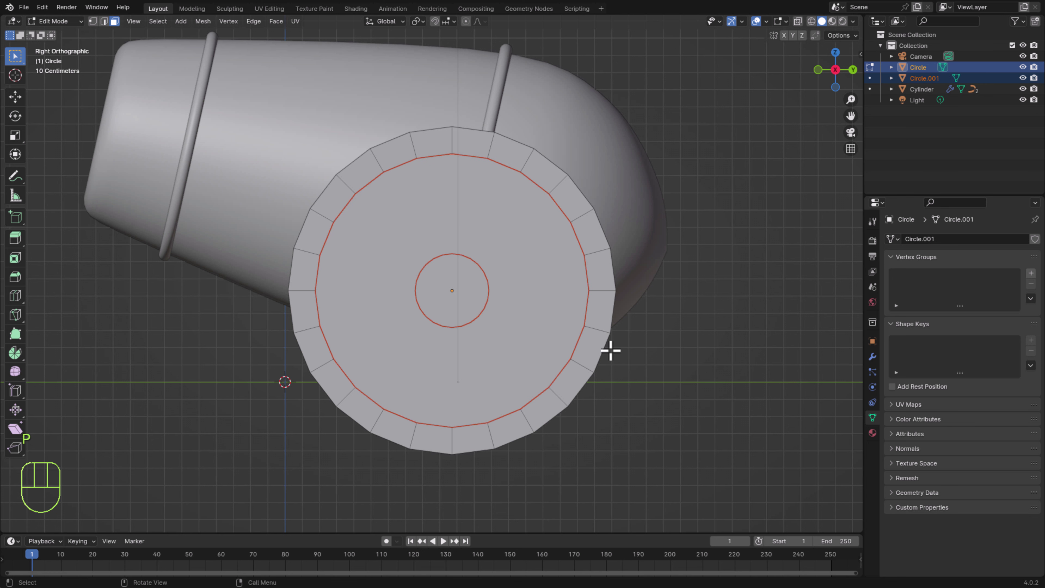
pyautogui.click(56, 22)
pyautogui.click(48, 36)
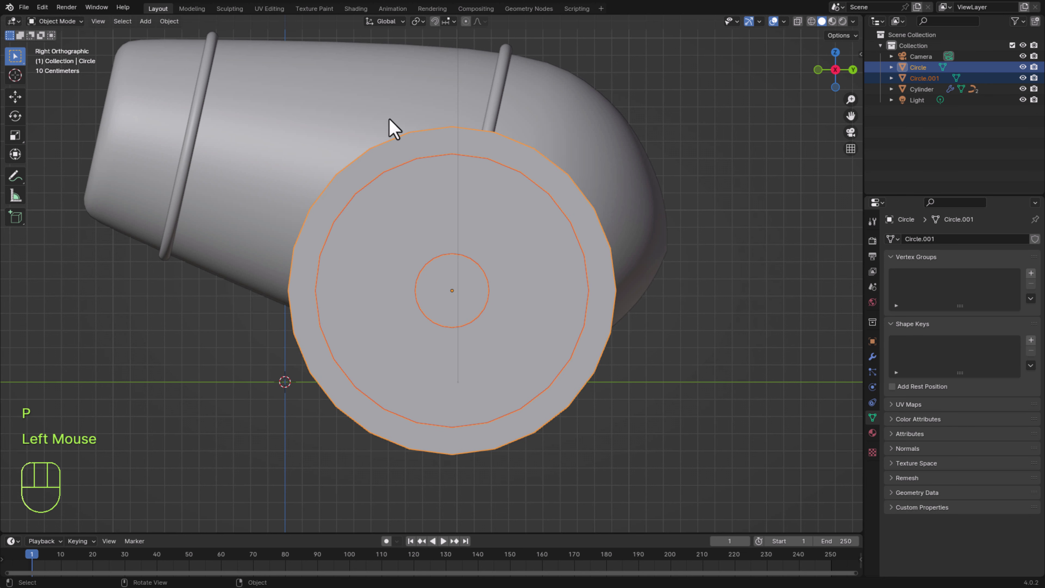
# Edit the separated middle ring and delete only its faces, keeping the edges.
pyautogui.click(761, 385)
pyautogui.click(529, 319)
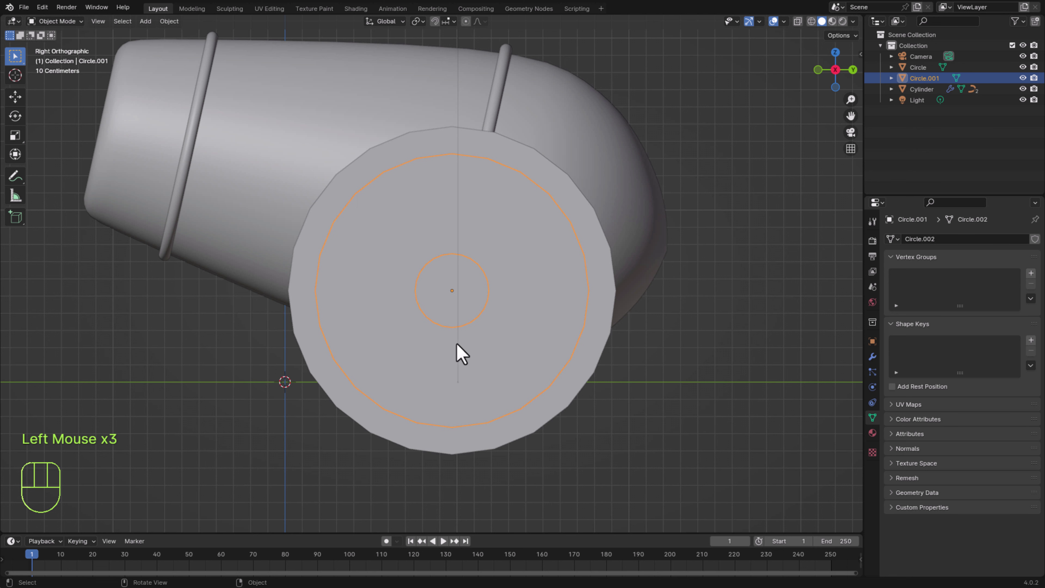
pyautogui.press('Tab')
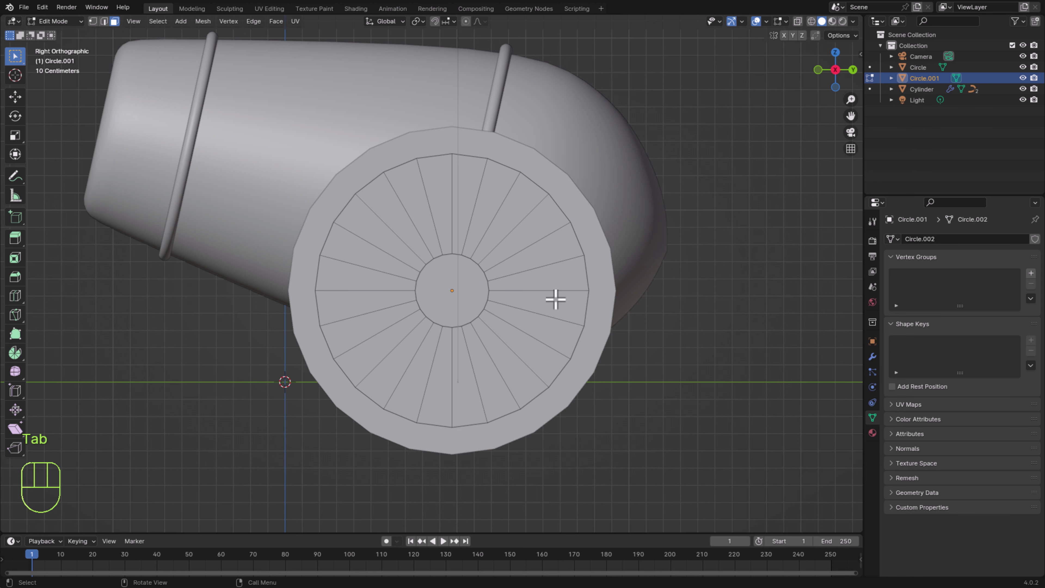
pyautogui.keyDown('alt'); pyautogui.click(476, 207); pyautogui.keyUp('alt')
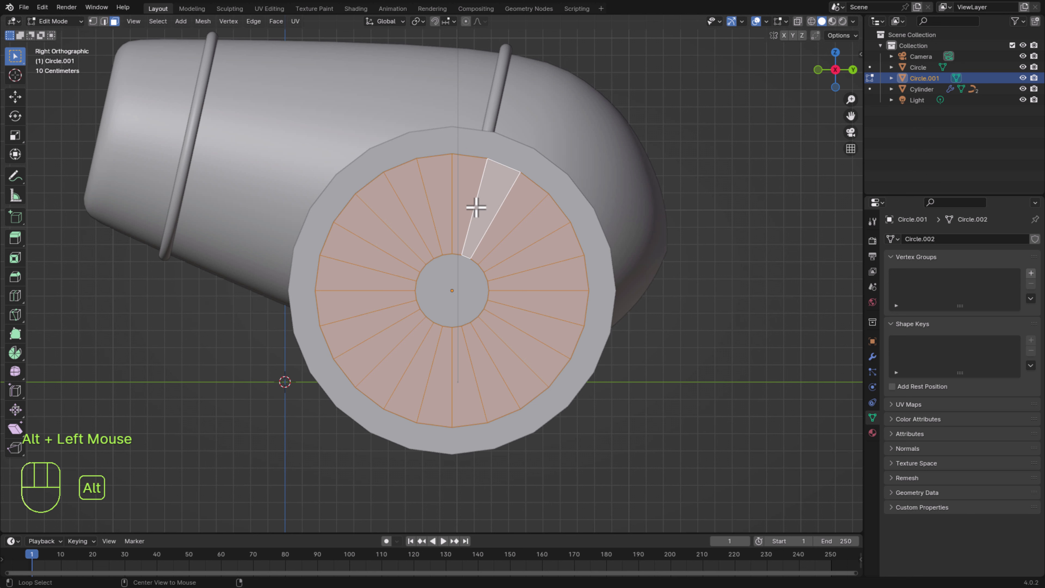
pyautogui.press('x')
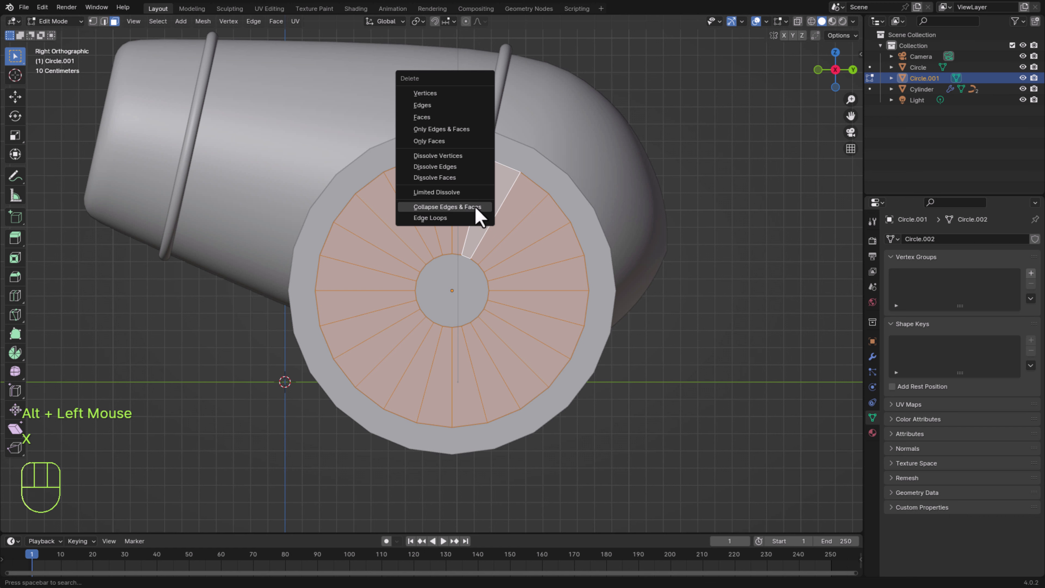
pyautogui.click(448, 142)
# Select all edges of the separated ring, then deselect the vertical upper spoke edge and the diagonal spoke edge three positions clockwise.
pyautogui.scroll(1, 568, 417)
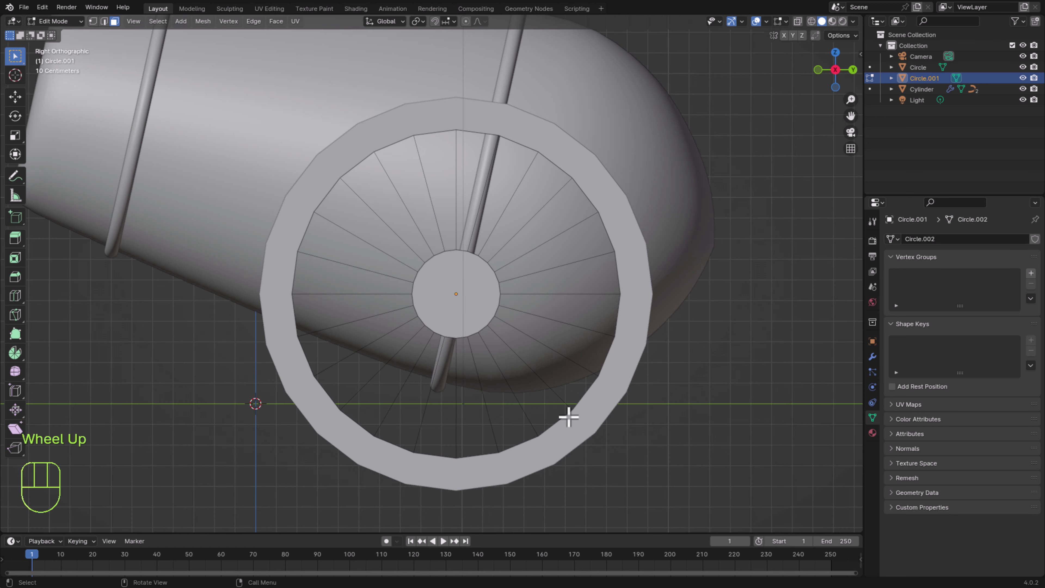
pyautogui.press('2')
pyautogui.click(380, 262)
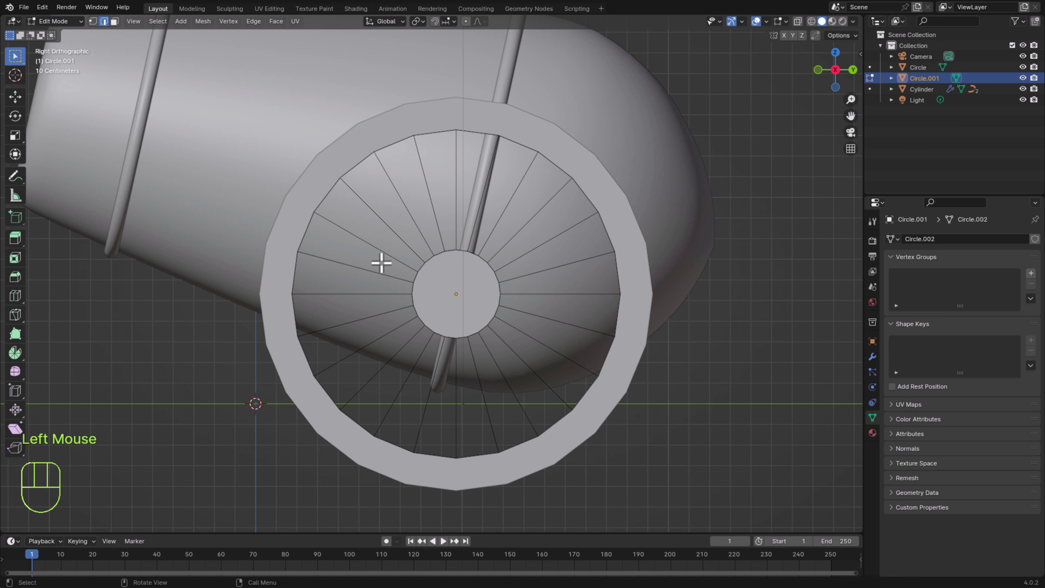
pyautogui.moveTo(182, 52); pyautogui.dragTo(785, 505)
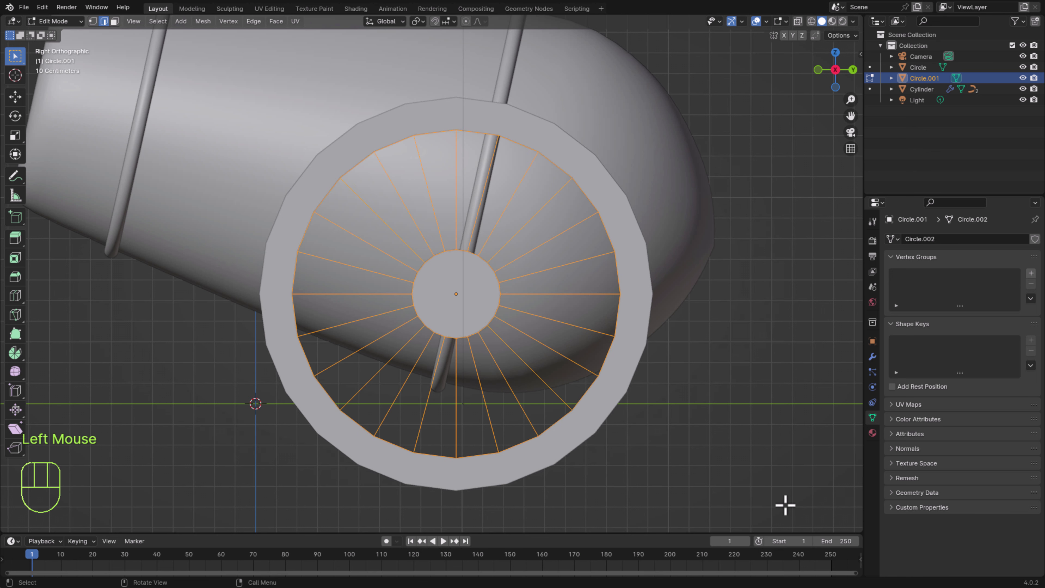
pyautogui.click(679, 370)
pyautogui.press('a')
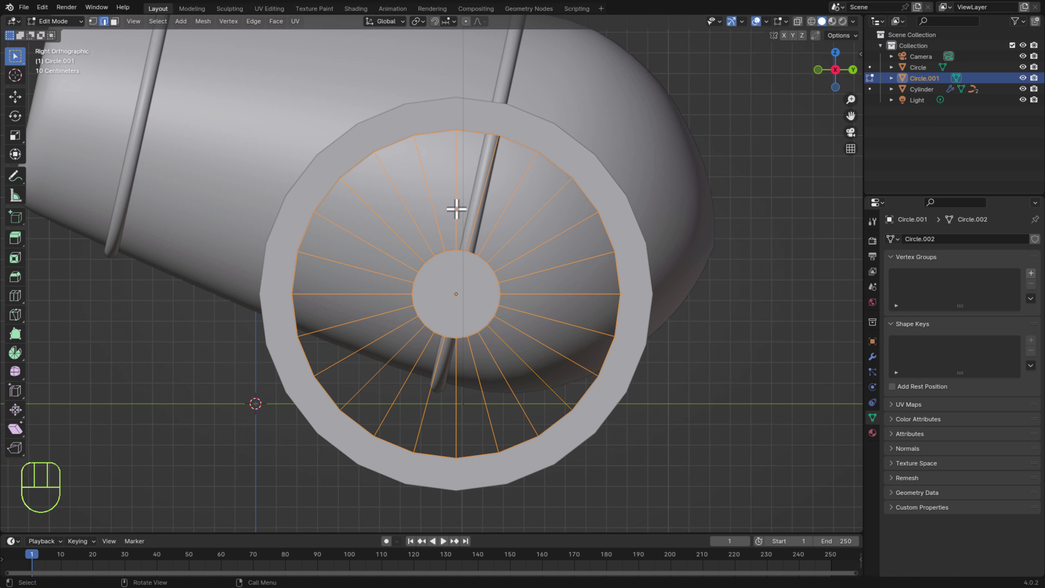
pyautogui.keyDown('shift'); pyautogui.click(456, 185); pyautogui.keyUp('shift')
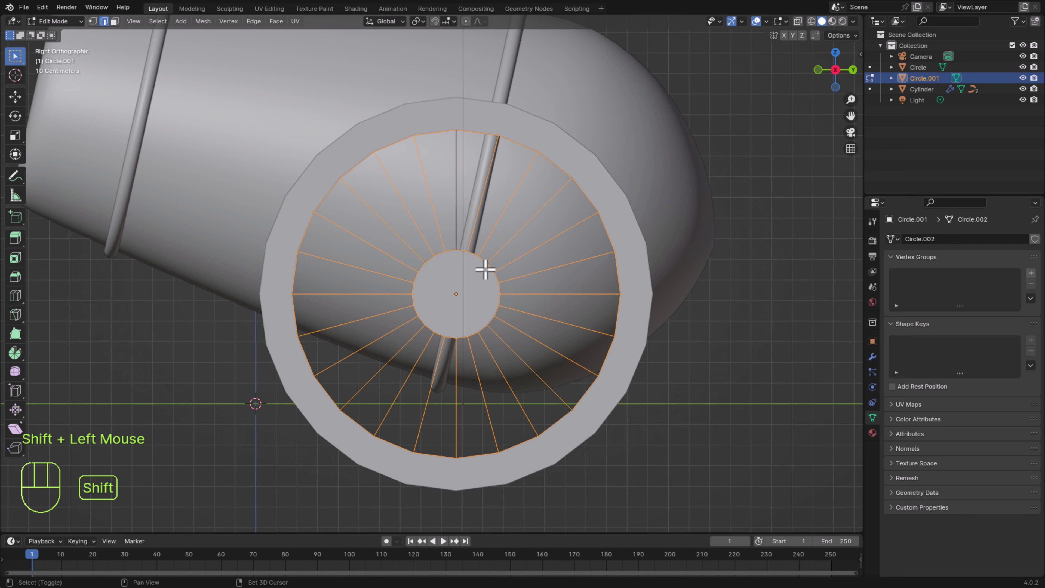
pyautogui.keyDown('shift'); pyautogui.click(537, 213); pyautogui.keyUp('shift')
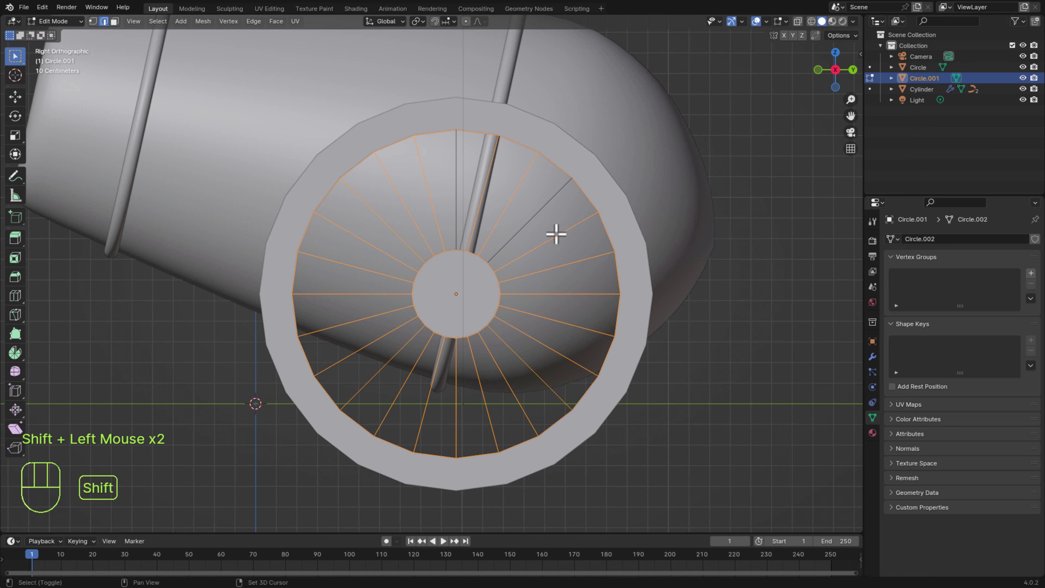
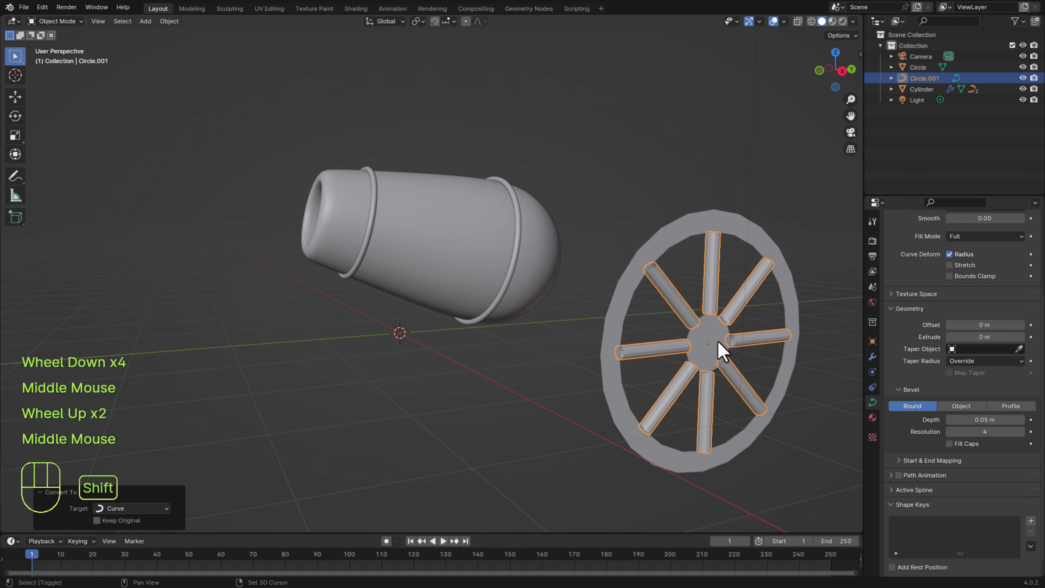
# Add the wheel's rim and hub to the spoke selection and move them together.
pyautogui.keyDown('shift'); pyautogui.click(721, 345); pyautogui.keyUp('shift')
pyautogui.press('g')
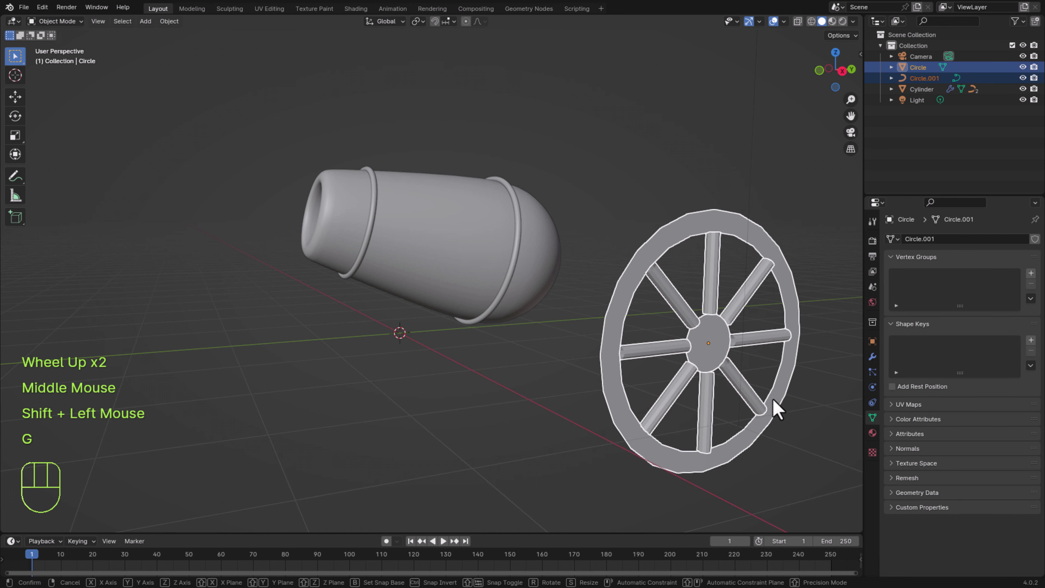
# Move the wheel and its spokes along X and Z until they sit beside the rear part of the cannon barrel.
pyautogui.press('x')
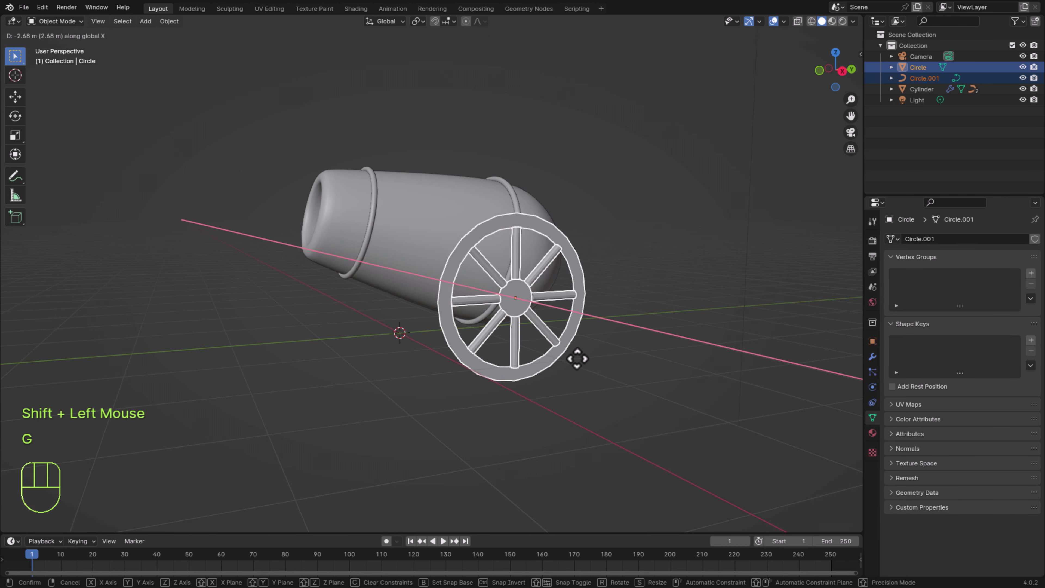
pyautogui.click(607, 388)
pyautogui.moveTo(609, 390); pyautogui.dragTo(515, 367, button='middle')
pyautogui.press('g')
pyautogui.press('x')
pyautogui.press('z')
pyautogui.click(504, 364)
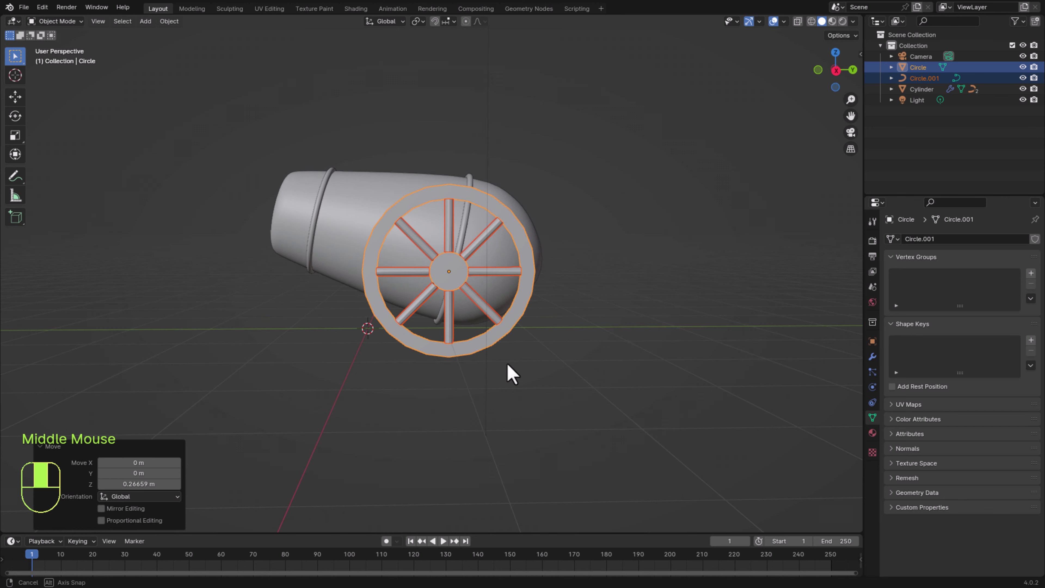
pyautogui.press('g')
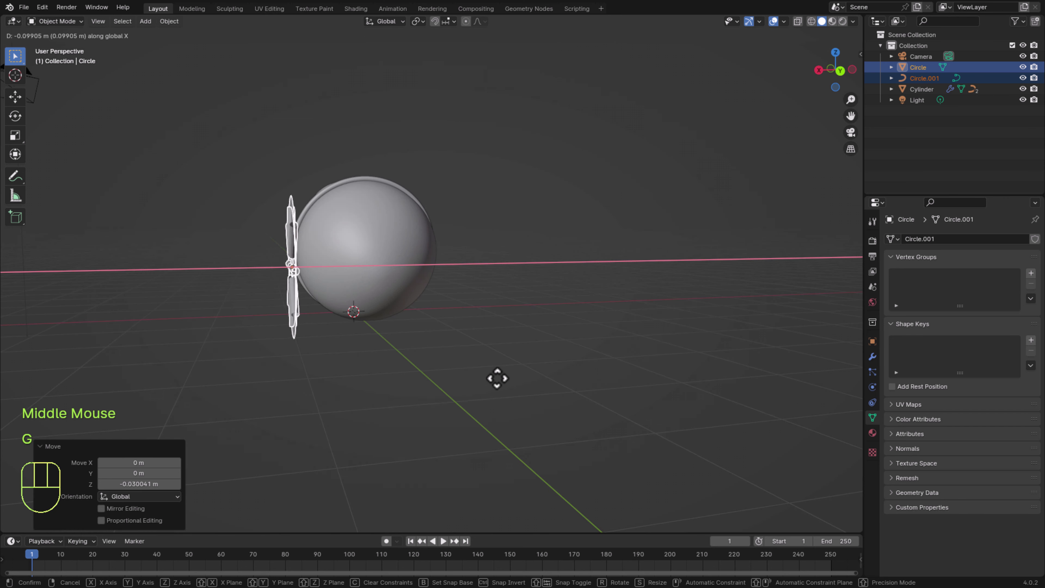
pyautogui.click(486, 380)
pyautogui.click(490, 389)
pyautogui.moveTo(490, 389); pyautogui.dragTo(624, 313, button='middle')
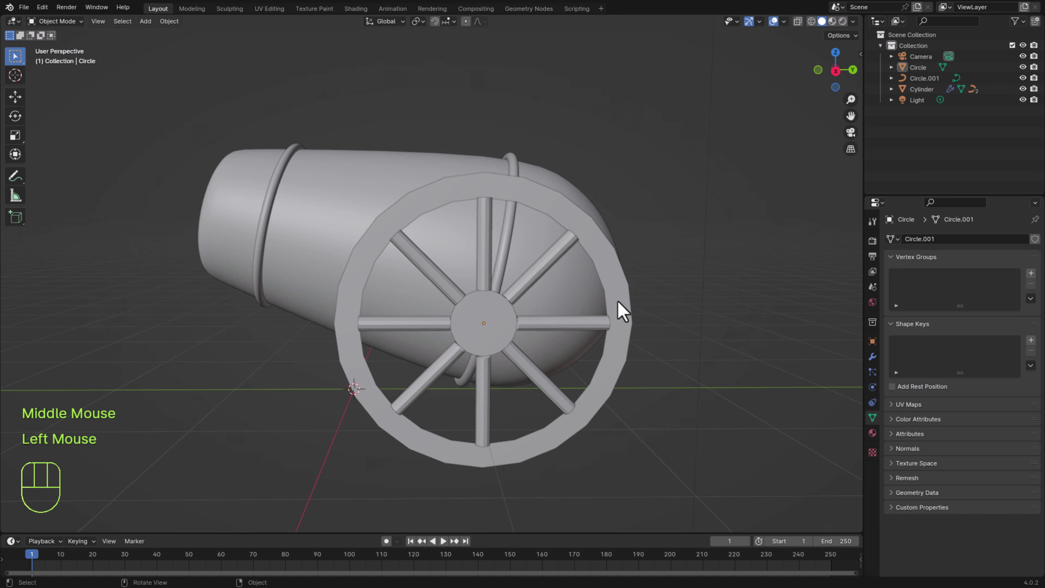
# Extrude all faces of the wheel's rim and hub about 0.14 m along X to give them thickness.
pyautogui.doubleClick(628, 318)
pyautogui.moveTo(615, 468); pyautogui.dragTo(597, 468, button='middle')
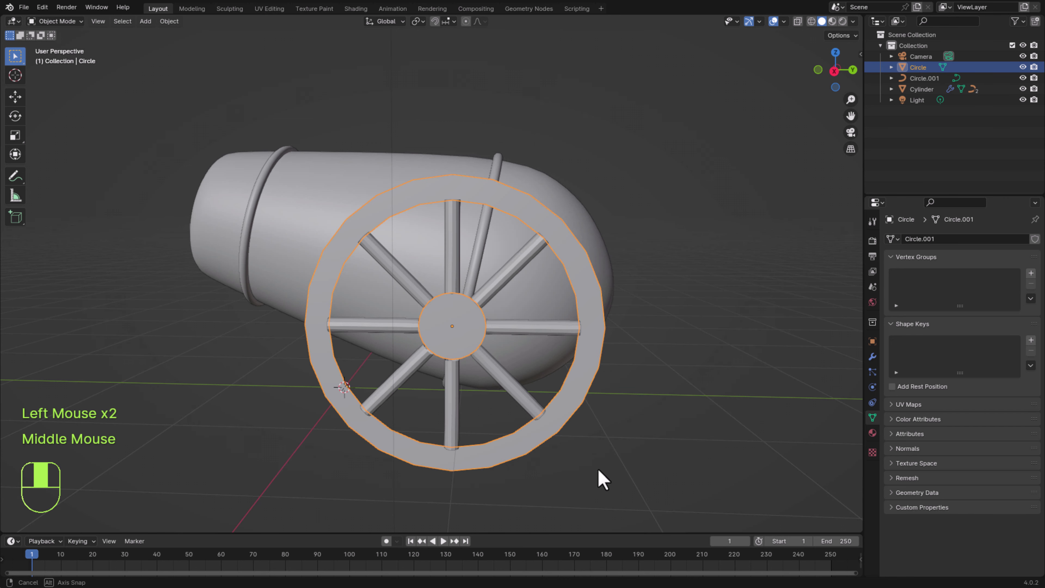
pyautogui.press('Tab')
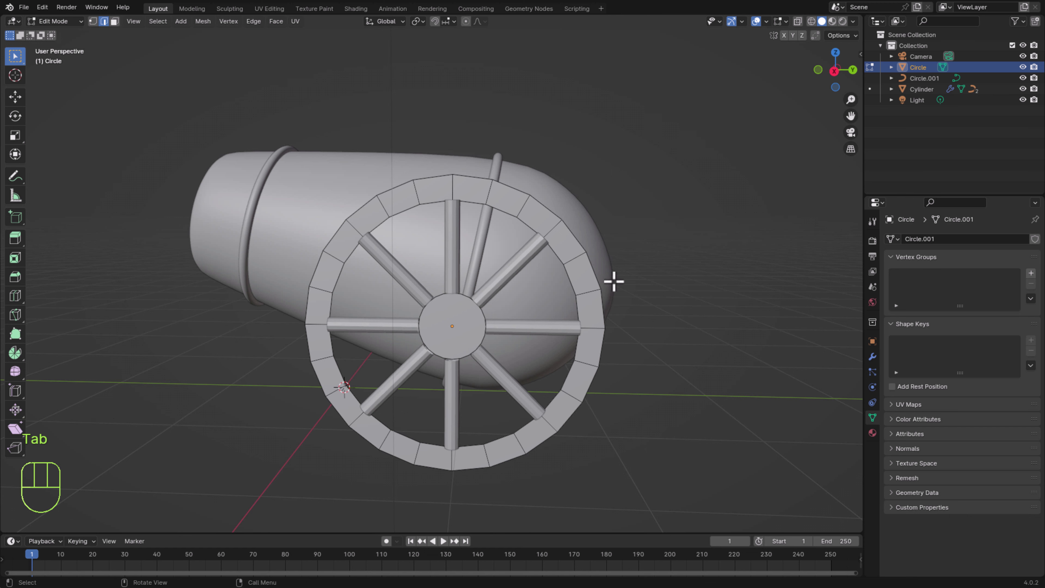
pyautogui.click(114, 21)
pyautogui.press('a')
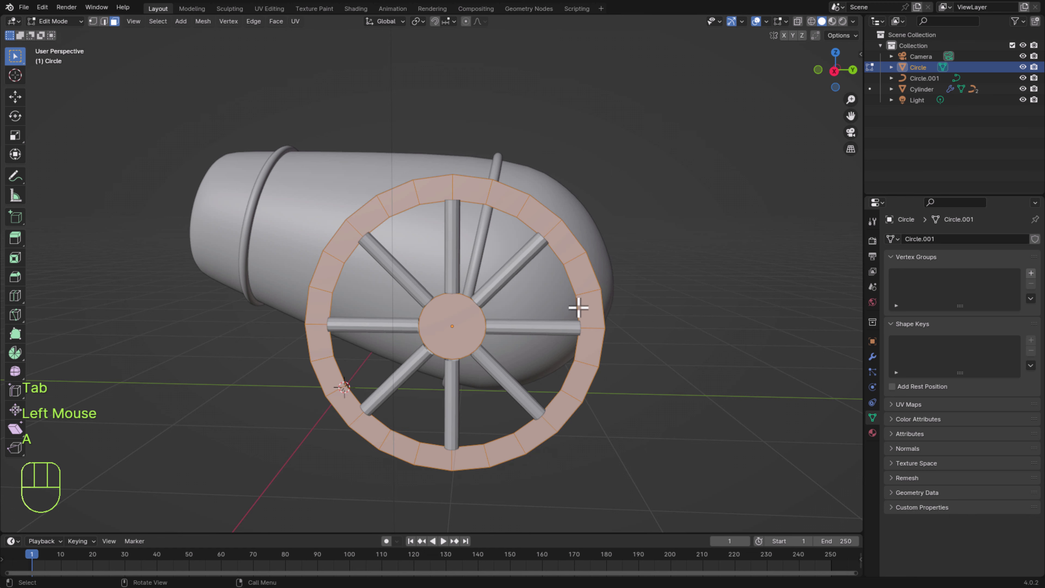
pyautogui.scroll(-3, 602, 334)
pyautogui.moveTo(602, 334); pyautogui.dragTo(538, 402, button='middle')
pyautogui.scroll(2, 520, 397)
pyautogui.press('e')
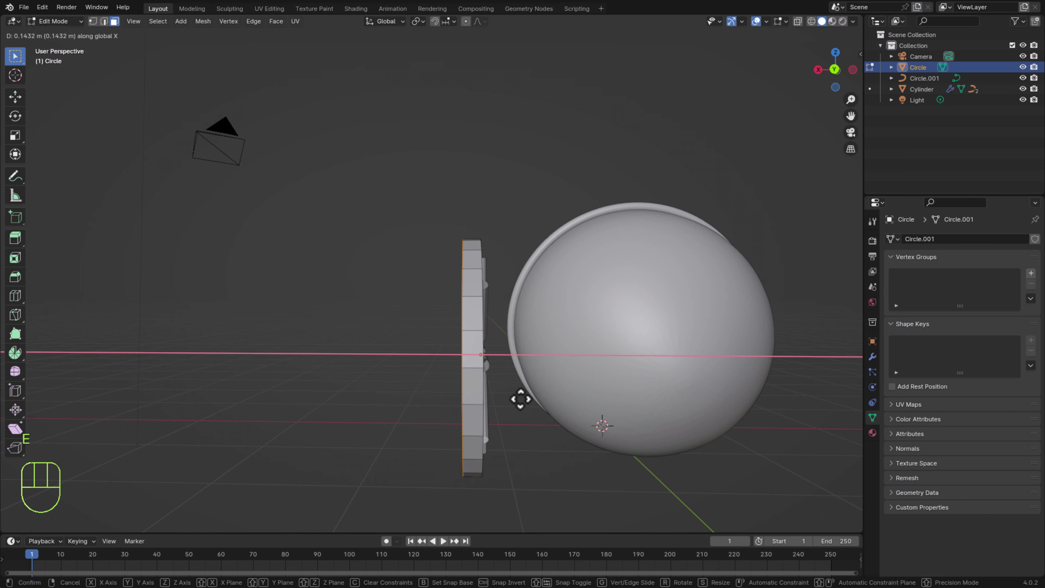
pyautogui.click(522, 400)
pyautogui.moveTo(522, 399); pyautogui.dragTo(555, 413, button='middle')
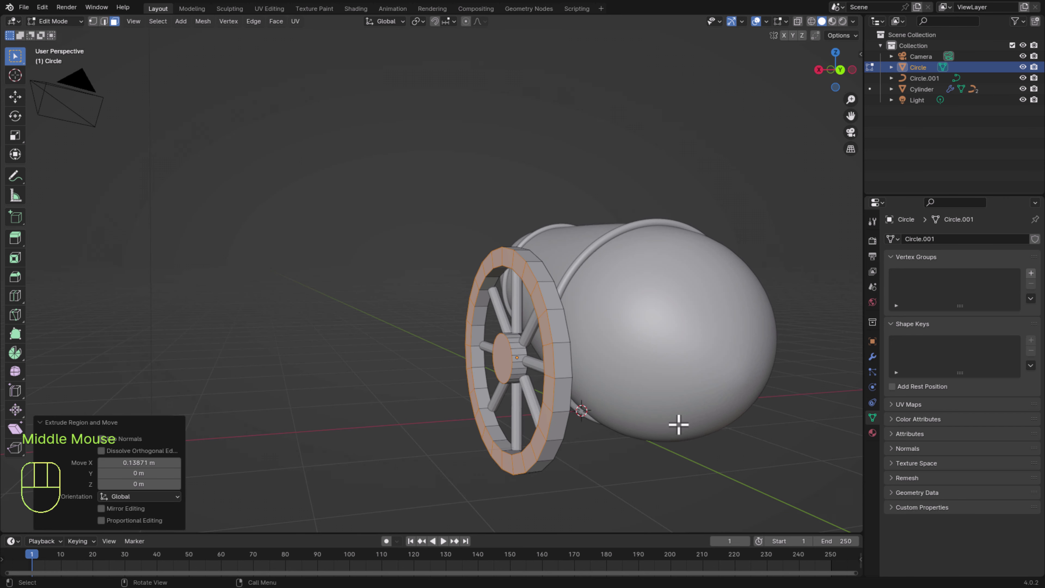
pyautogui.press('Tab')
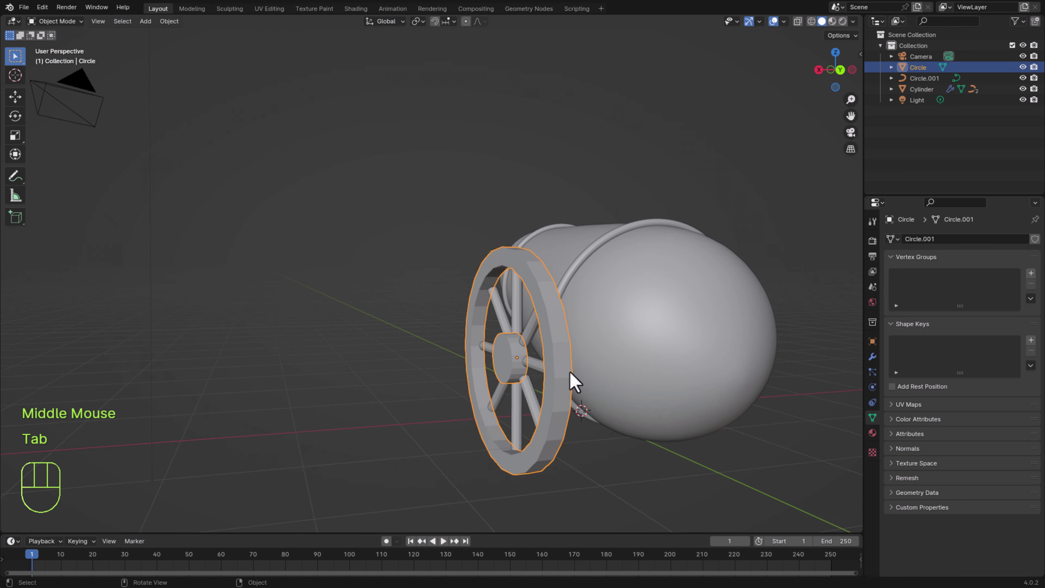
# Shift the rim and hub mesh slightly along X so that its thickness lines up with the spokes.
pyautogui.press('g')
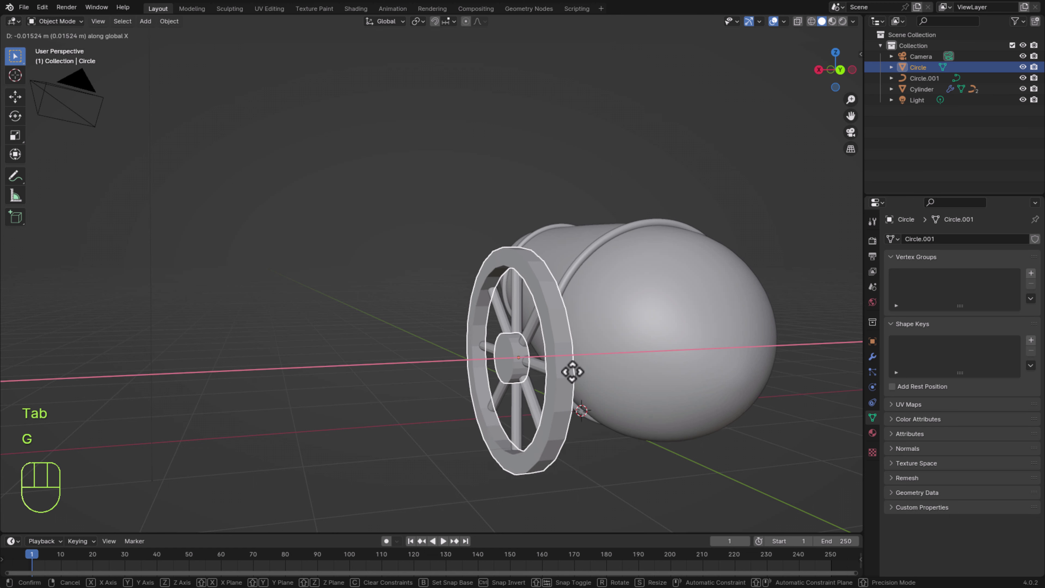
pyautogui.click(602, 395)
pyautogui.moveTo(603, 395); pyautogui.dragTo(703, 406, button='middle')
pyautogui.press('g')
pyautogui.click(577, 398)
pyautogui.moveTo(701, 396); pyautogui.dragTo(711, 397, button='middle')
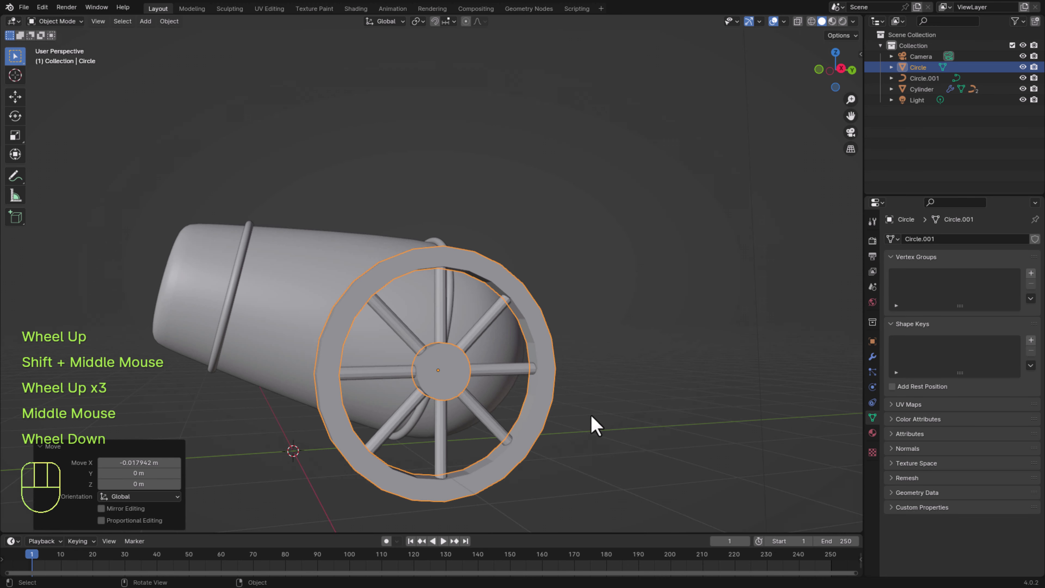
# Add a Bevel modifier to the wheel's rim and hub mesh.
pyautogui.keyDown('shift'); pyautogui.moveTo(580, 411); pyautogui.dragTo(579, 397, button='middle'); pyautogui.keyUp('shift')
pyautogui.moveTo(578, 397); pyautogui.dragTo(592, 395, button='middle')
pyautogui.scroll(2, 593, 395)
pyautogui.click(873, 357)
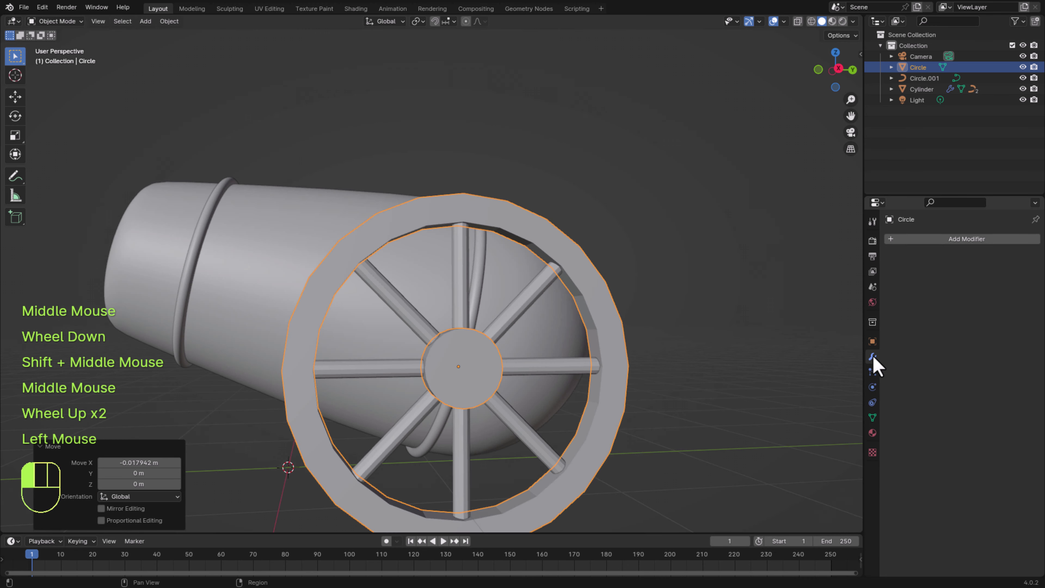
pyautogui.click(968, 240)
pyautogui.moveTo(967, 240)
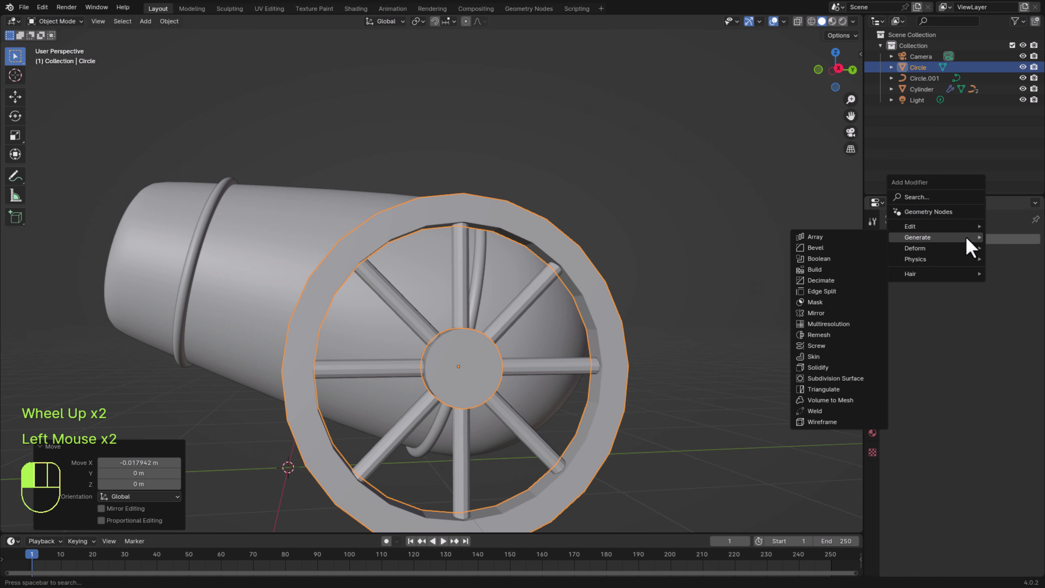
pyautogui.click(831, 248)
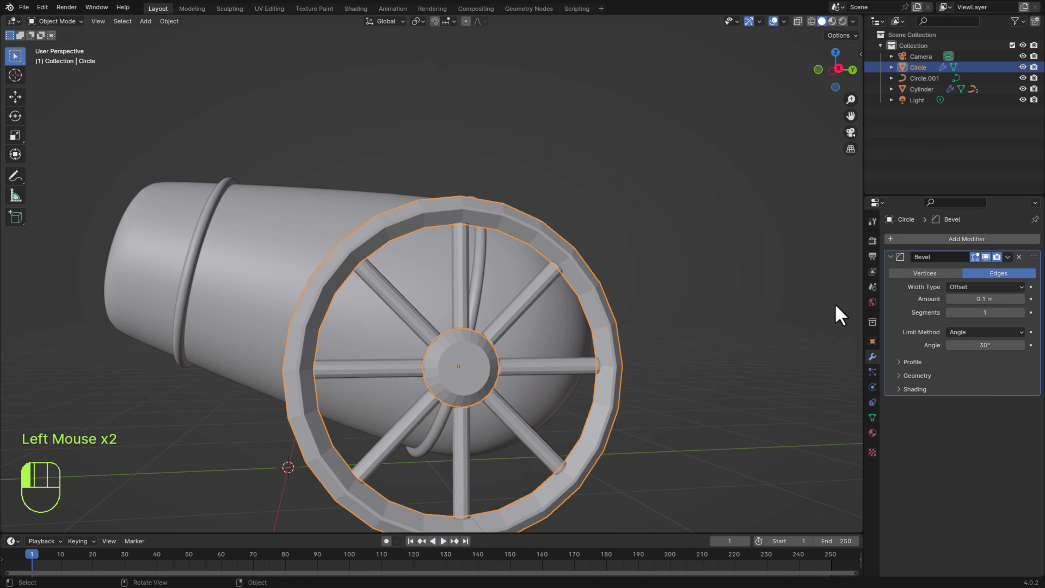
# Set the wheel's bevel to 4 segments and an amount of 0.03 m.
pyautogui.click(1021, 313)
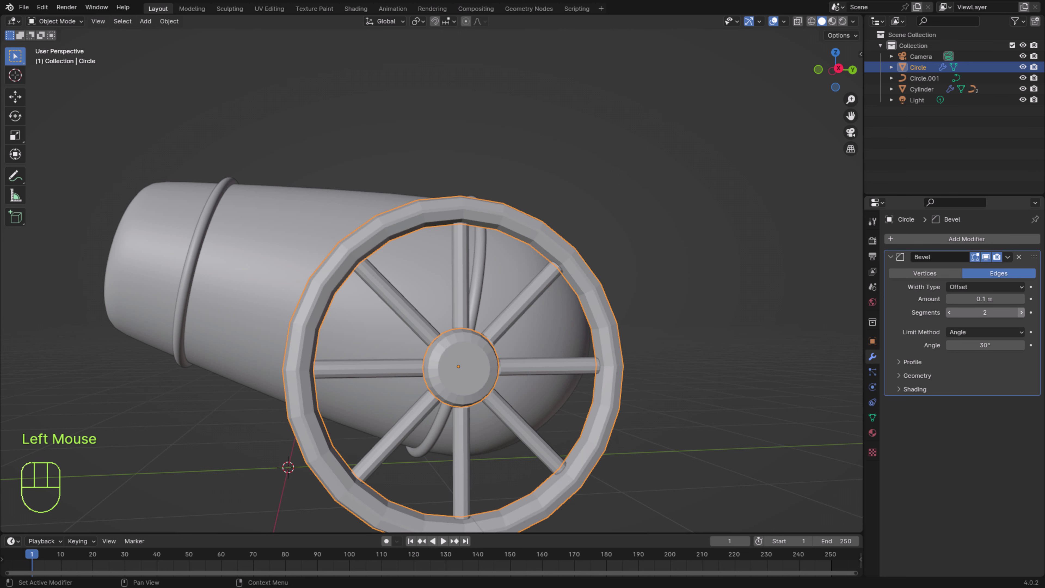
pyautogui.click(1021, 312)
pyautogui.click(1021, 312)
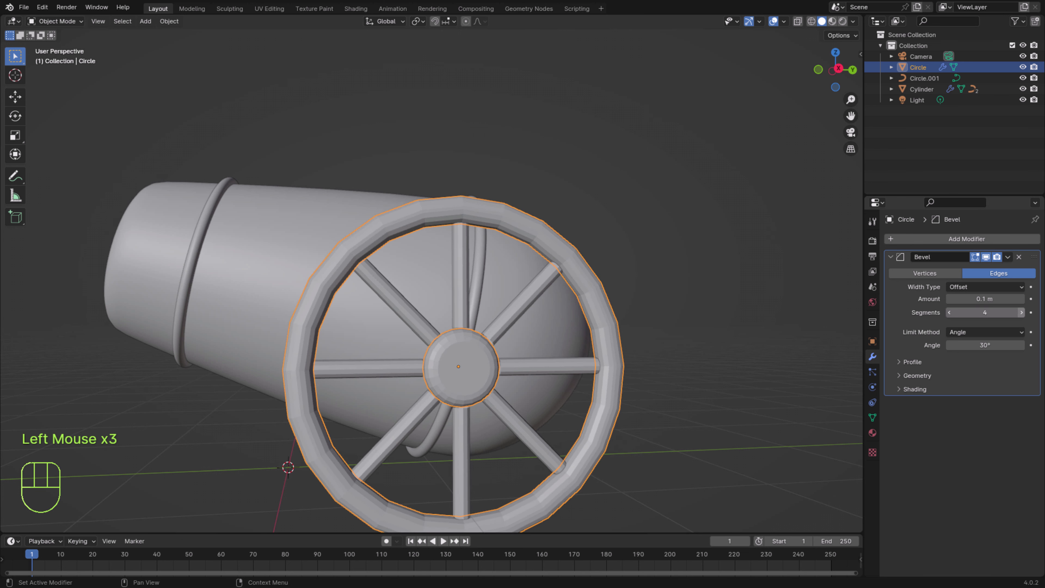
pyautogui.click(948, 299)
pyautogui.click(949, 298)
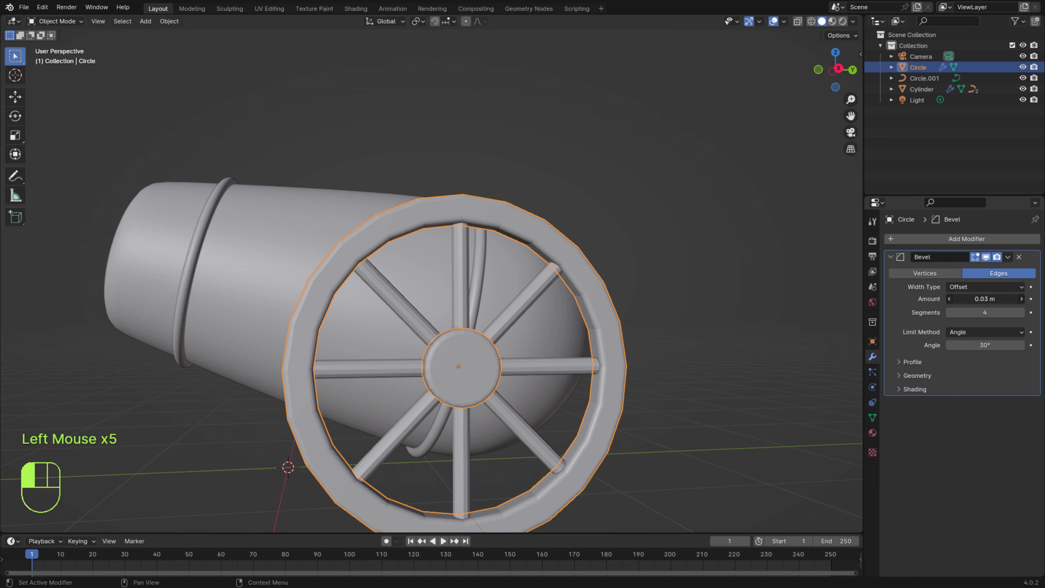
# Add a Subdivision Surface modifier to the wheel mesh and set its viewport level to 2.
pyautogui.moveTo(660, 396); pyautogui.dragTo(626, 408, button='middle')
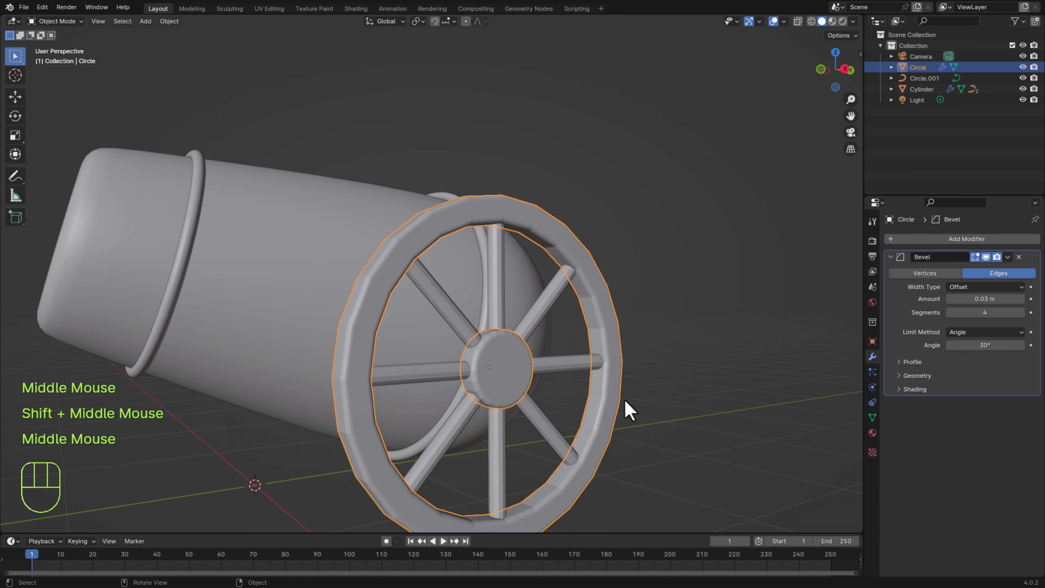
pyautogui.click(998, 240)
pyautogui.moveTo(988, 240)
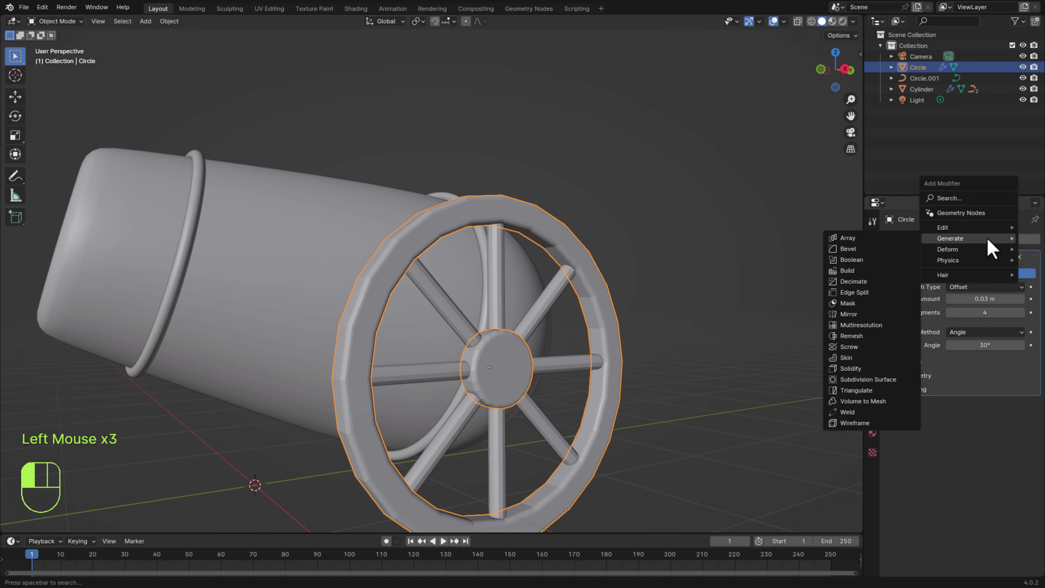
pyautogui.click(873, 380)
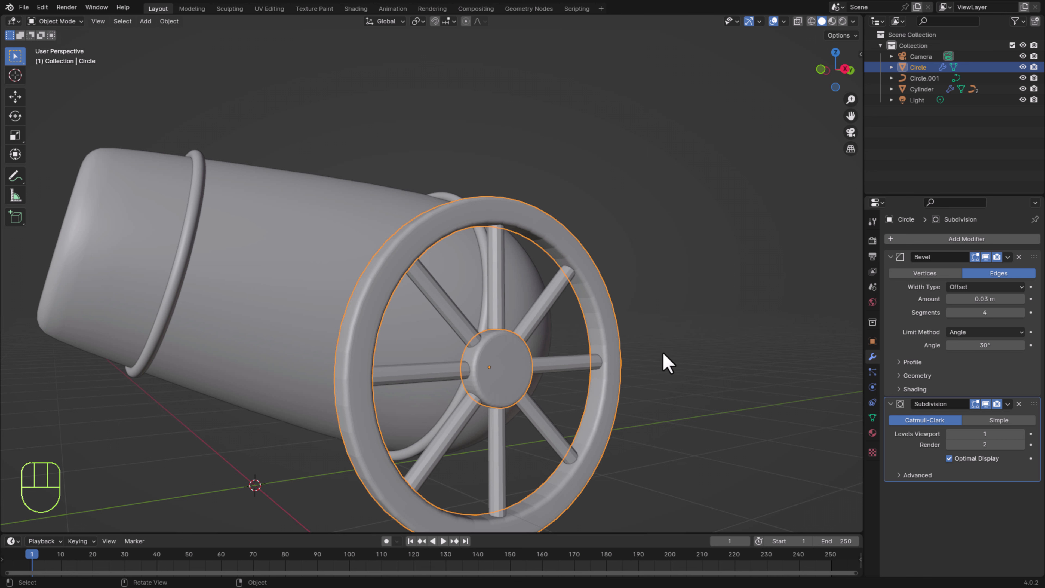
pyautogui.click(1019, 433)
# Apply smooth shading to the wheel's rim and hub mesh and to the spokes.
pyautogui.rightClick(600, 317)
pyautogui.click(590, 303)
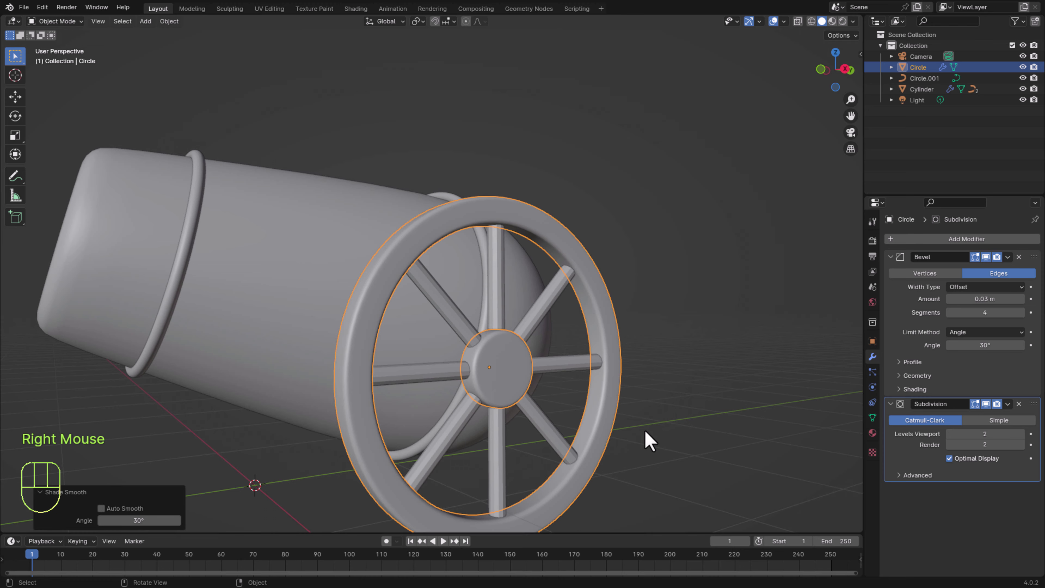
pyautogui.moveTo(644, 429); pyautogui.dragTo(613, 410, button='middle')
pyautogui.scroll(2, 618, 409)
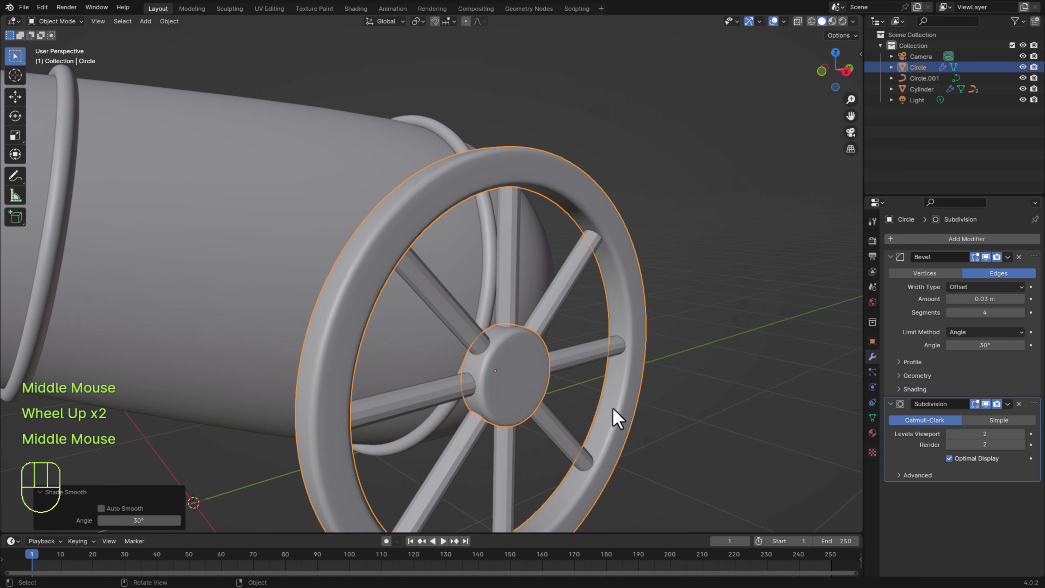
pyautogui.click(570, 289)
pyautogui.rightClick(559, 291)
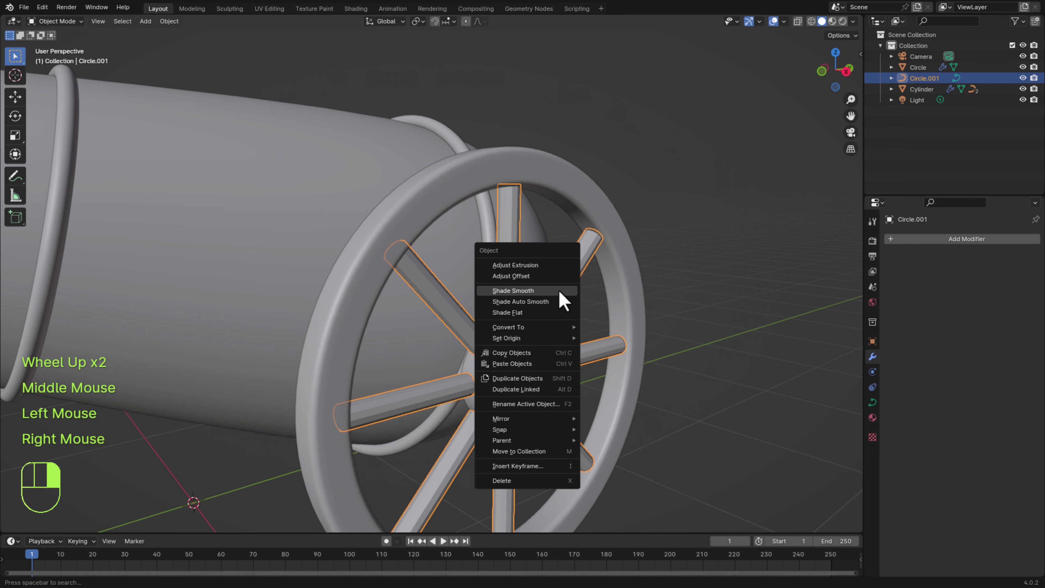
pyautogui.click(514, 291)
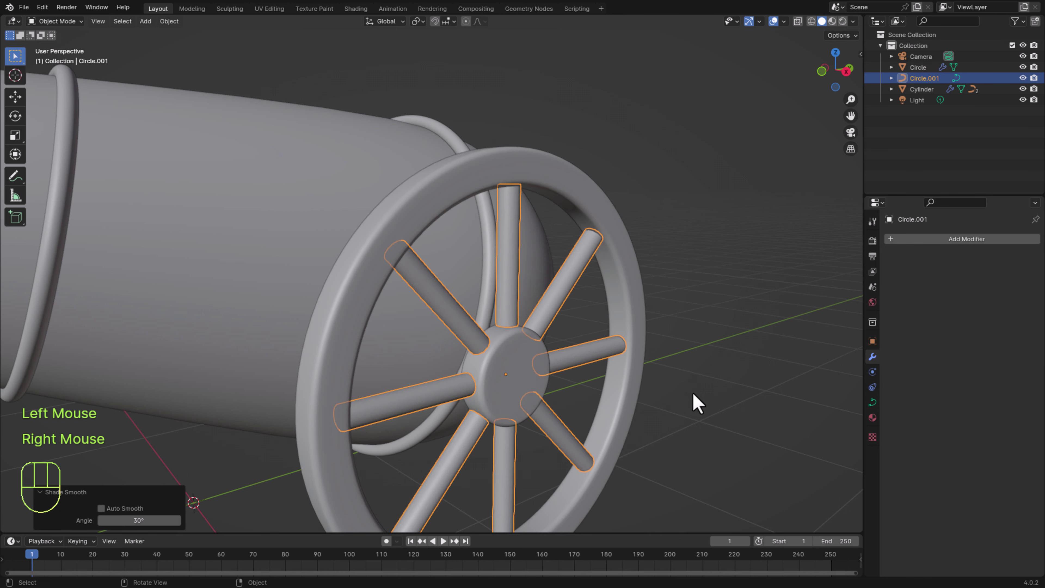
# Scale the spokes down along X to make them flatter, and save the file.
pyautogui.moveTo(633, 433); pyautogui.dragTo(518, 284, button='middle')
pyautogui.click(625, 435)
pyautogui.scroll(-5, 591, 435)
pyautogui.scroll(2, 590, 434)
pyautogui.scroll(2, 644, 455)
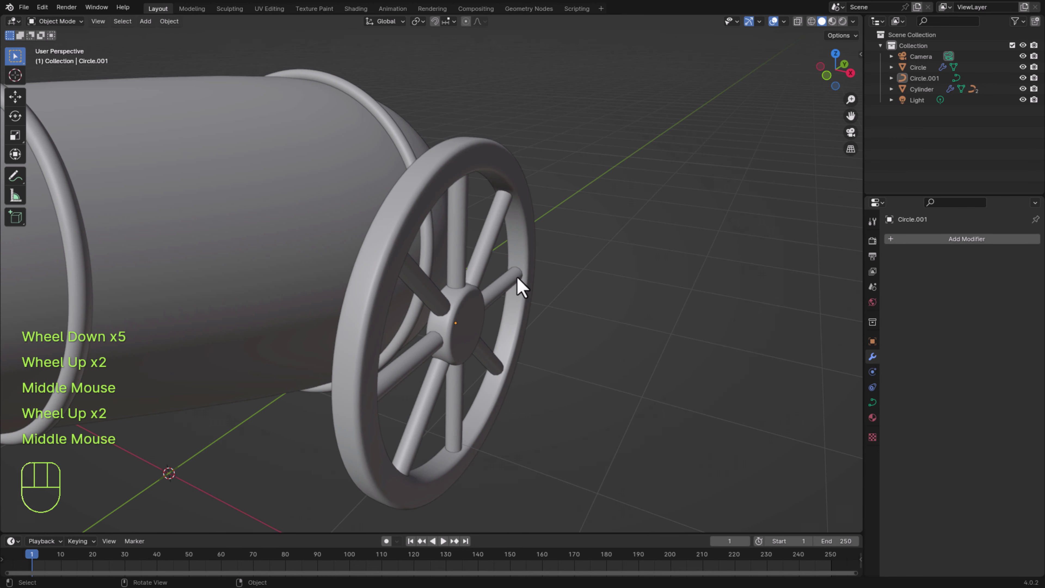
pyautogui.click(481, 260)
pyautogui.scroll(1, 553, 412)
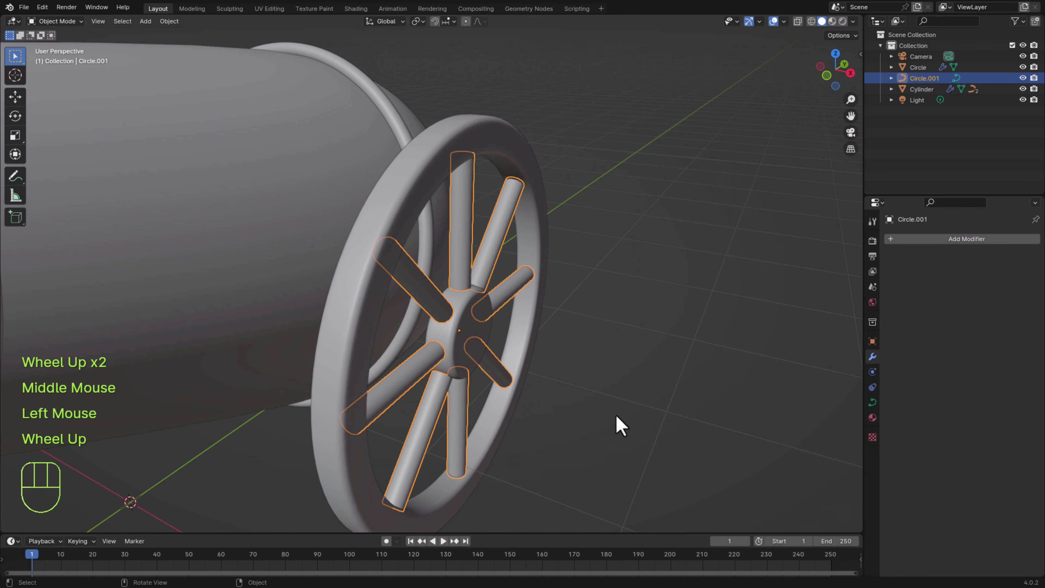
pyautogui.press('s')
pyautogui.press('x')
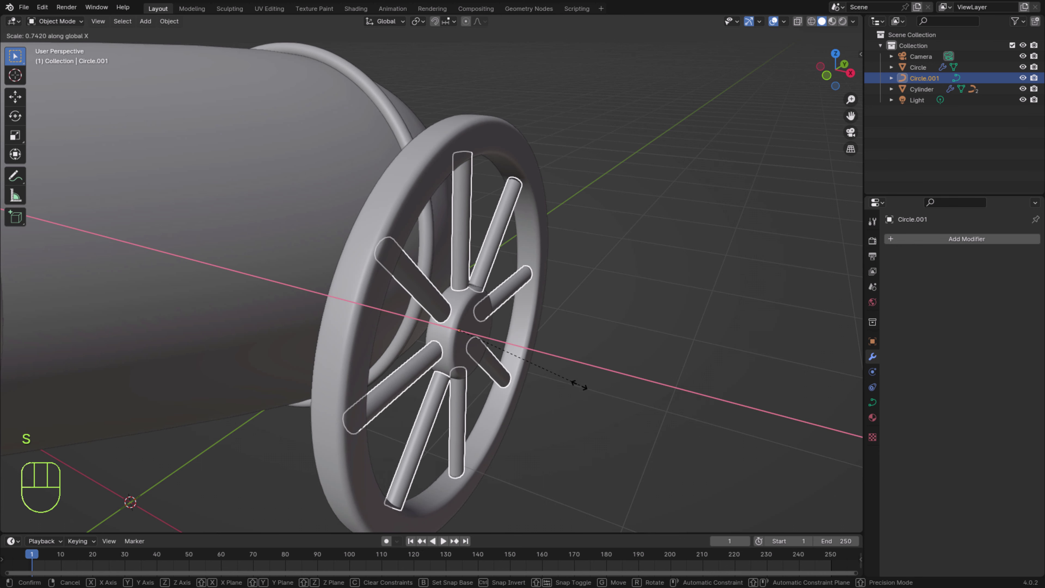
pyautogui.click(547, 365)
pyautogui.moveTo(547, 364); pyautogui.dragTo(534, 415, button='middle')
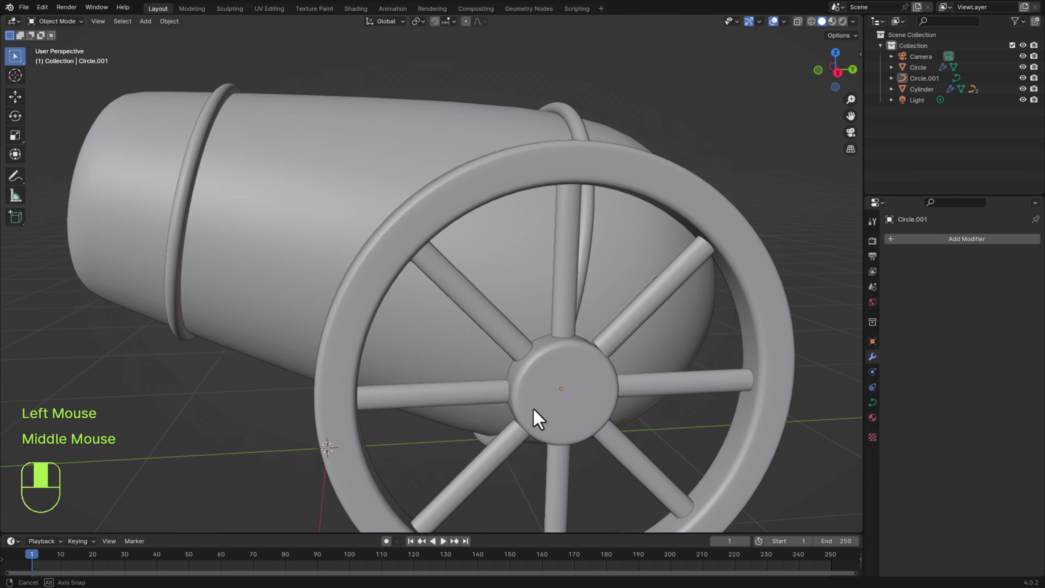
pyautogui.scroll(-3, 534, 415)
pyautogui.hotkey('ctrl', 's')
# Parent the spokes to the wheel's rim and hub mesh as Object.
pyautogui.moveTo(607, 450); pyautogui.dragTo(623, 389, button='middle')
pyautogui.scroll(-2, 608, 445)
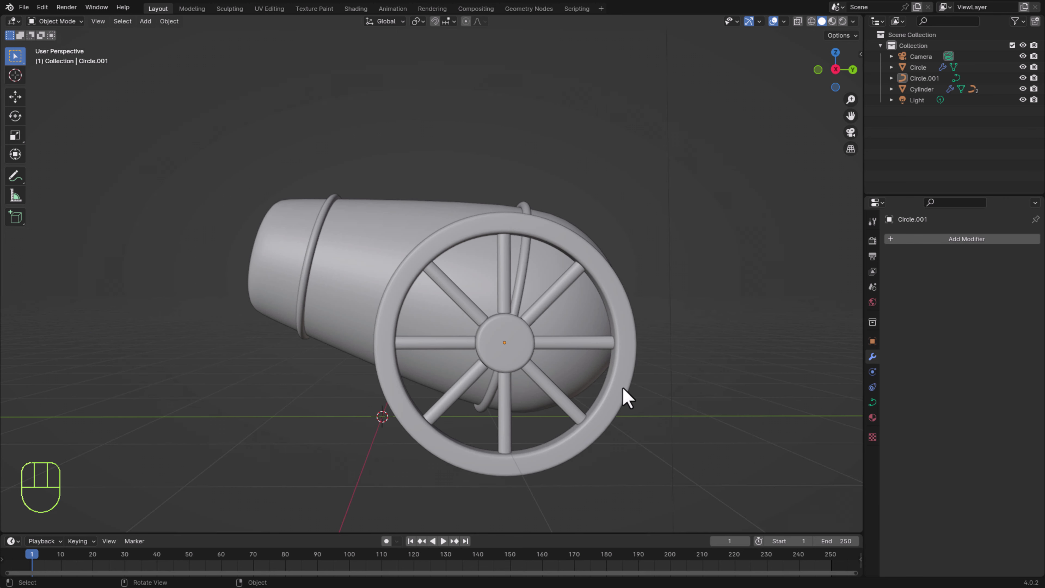
pyautogui.click(569, 345)
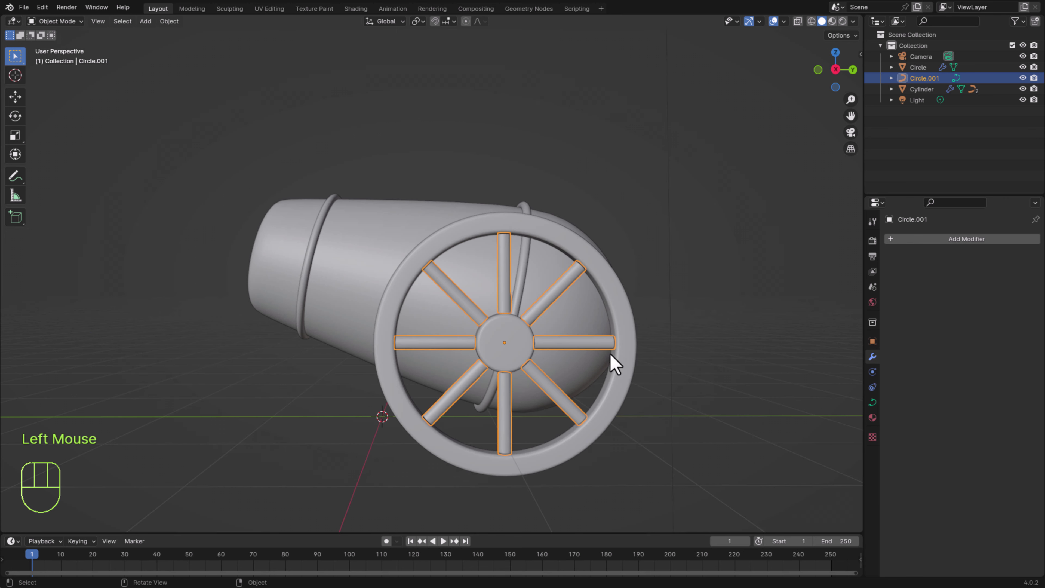
pyautogui.keyDown('shift'); pyautogui.click(624, 364); pyautogui.keyUp('shift')
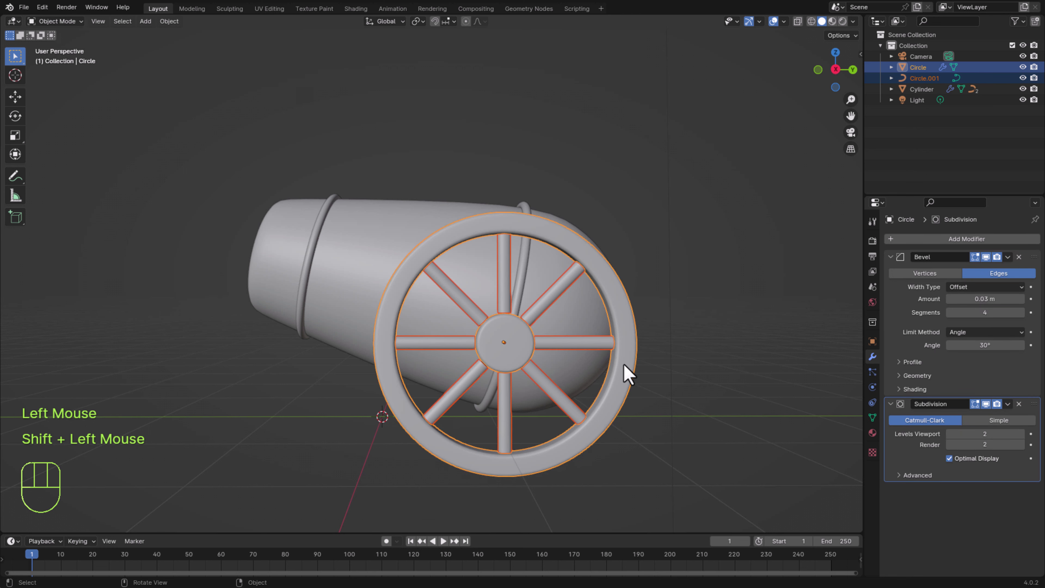
pyautogui.hotkey('ctrl', 'p')
pyautogui.click(623, 363)
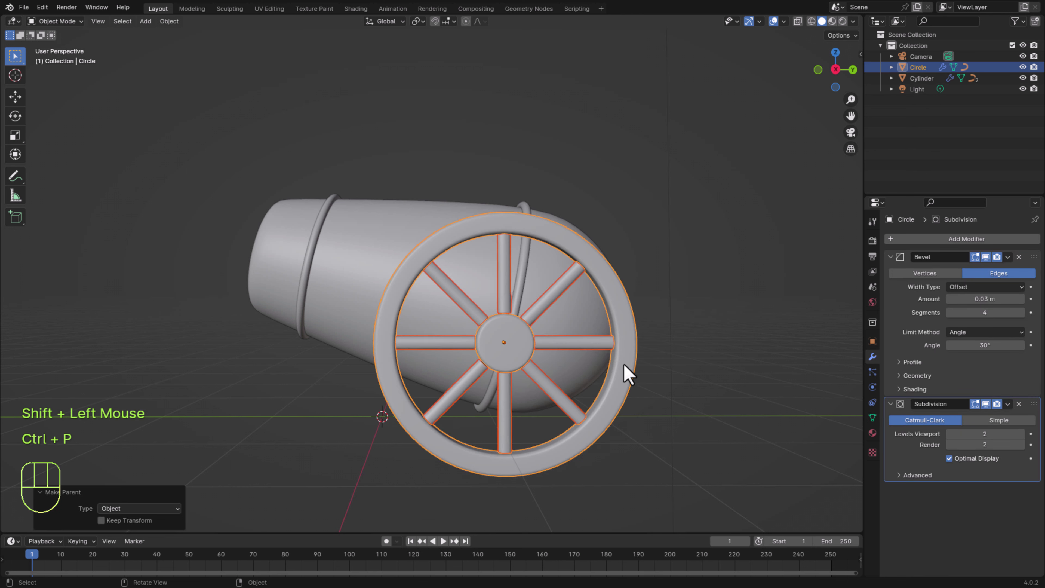
# Move the wheel up along Z by about 0.1 m, viewing it from behind the barrel.
pyautogui.moveTo(690, 362); pyautogui.dragTo(453, 401, button='middle')
pyautogui.scroll(-2, 453, 402)
pyautogui.click(451, 394)
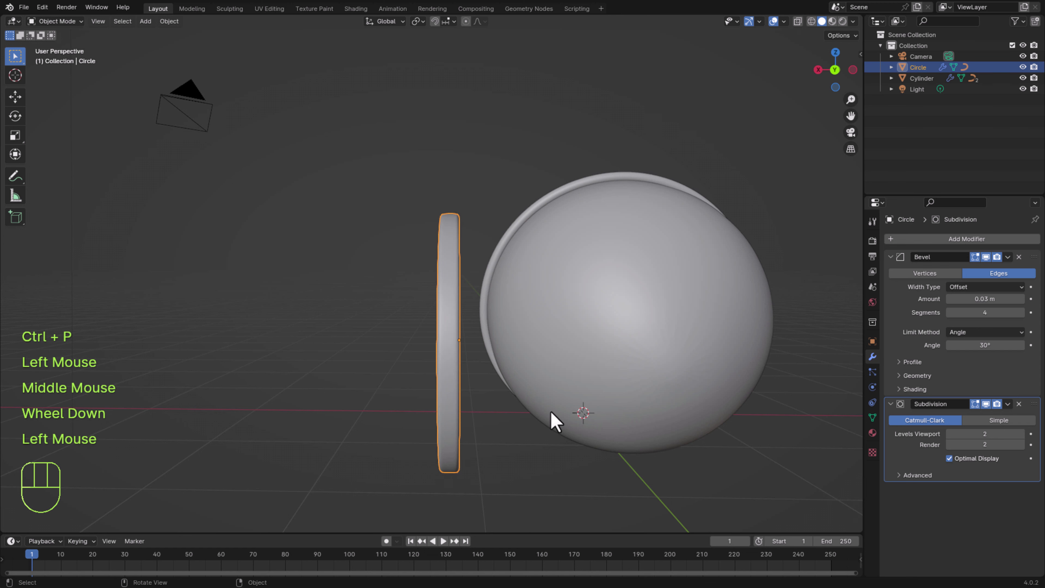
pyautogui.press('g')
pyautogui.press('z')
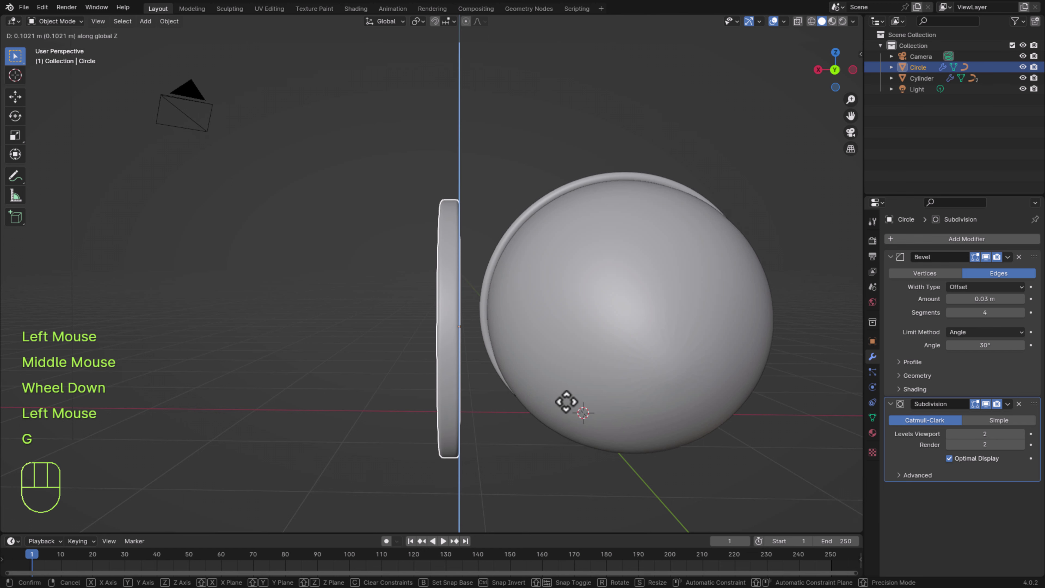
pyautogui.click(568, 400)
# Lengthen the wheel's hub by moving its inner face about 0.14 m along X towards the barrel.
pyautogui.moveTo(493, 415); pyautogui.dragTo(450, 395, button='middle')
pyautogui.press('Tab')
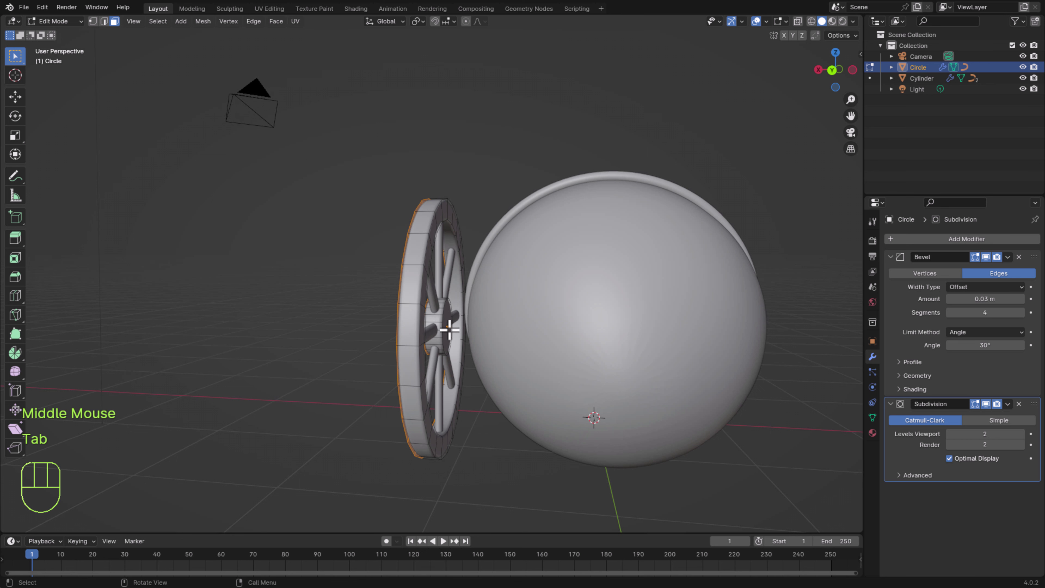
pyautogui.click(569, 374)
pyautogui.moveTo(570, 374); pyautogui.dragTo(599, 395, button='middle')
pyautogui.press('g')
pyautogui.press('x')
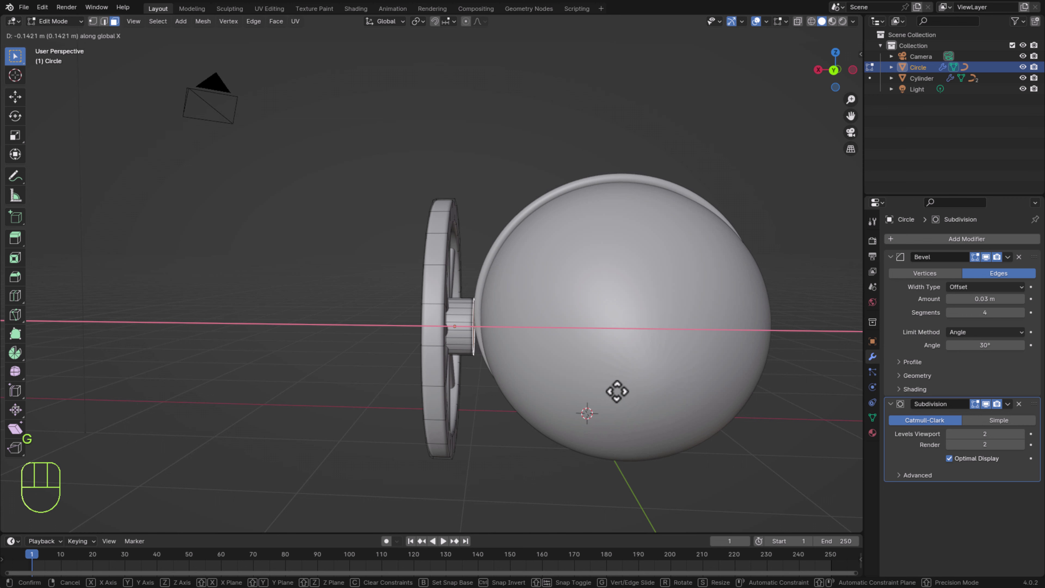
pyautogui.click(520, 432)
pyautogui.moveTo(521, 432); pyautogui.dragTo(549, 436, button='middle')
pyautogui.moveTo(701, 466); pyautogui.dragTo(666, 457, button='middle')
pyautogui.press('Tab')
# Move the whole wheel about 0.085 m along negative X so the hub meets the barrel.
pyautogui.click(455, 363)
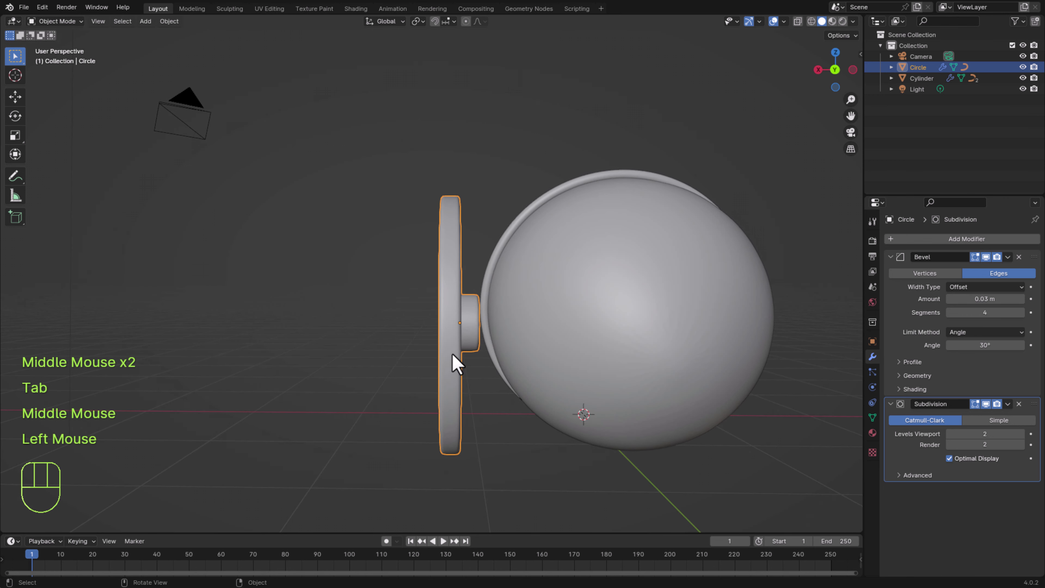
pyautogui.press('g')
pyautogui.press('x')
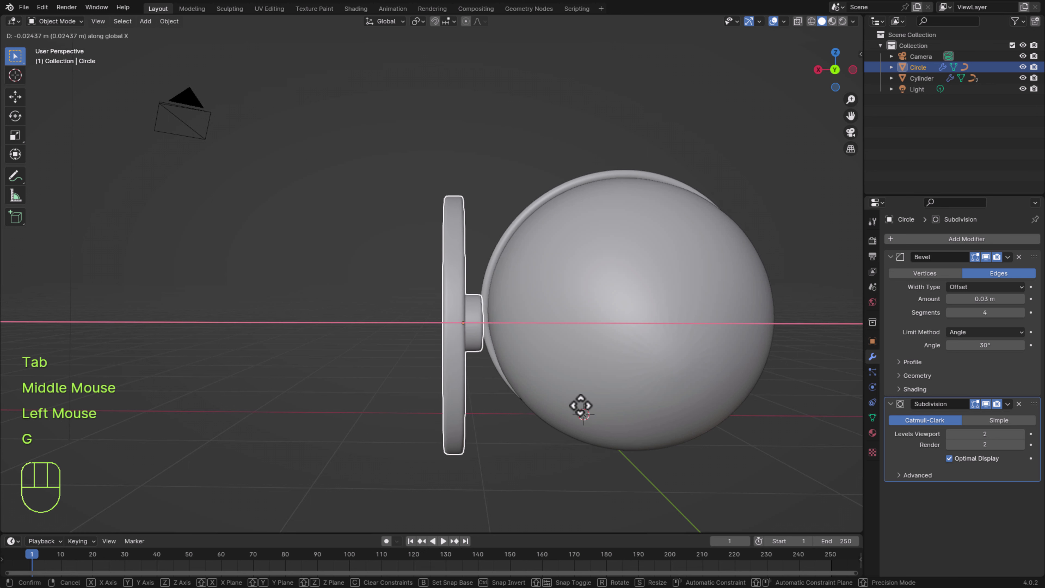
pyautogui.click(588, 406)
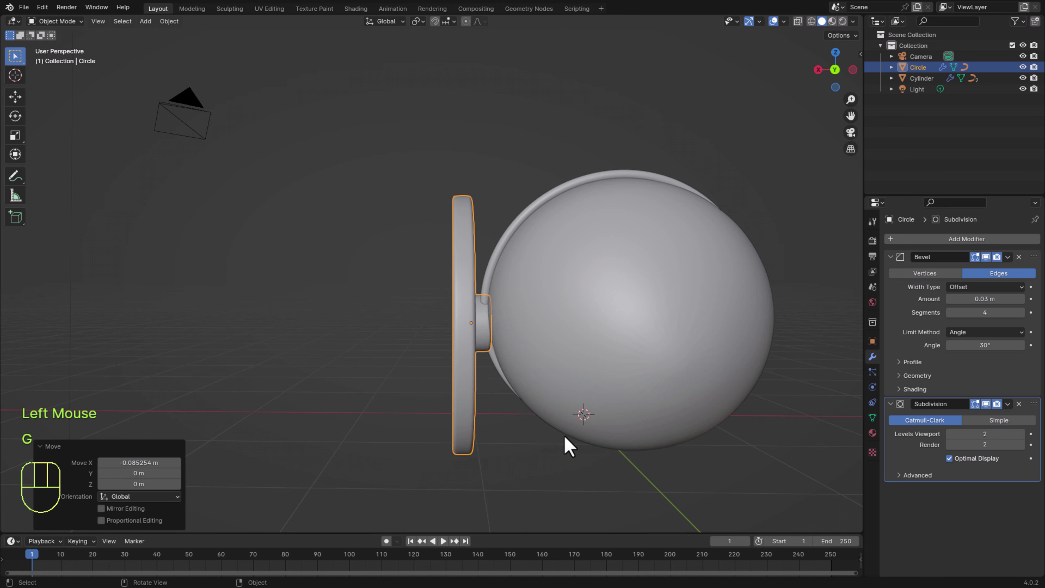
pyautogui.press('g')
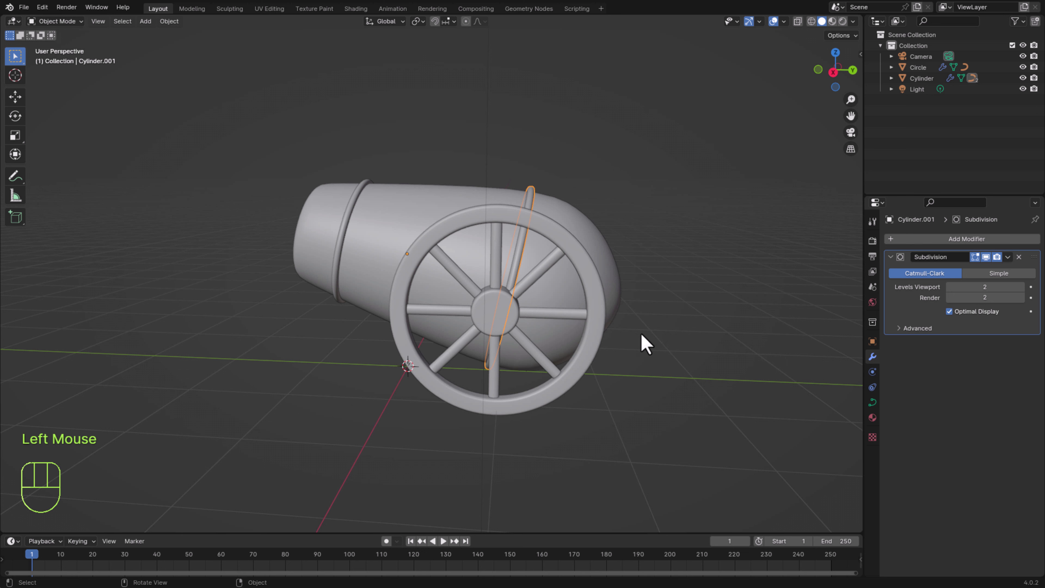
# Slide the barrel's rear ring about 0.19 m along its negative local Z towards the rounded end, and save the file.
pyautogui.press('g')
pyautogui.press('z')
pyautogui.press('z')
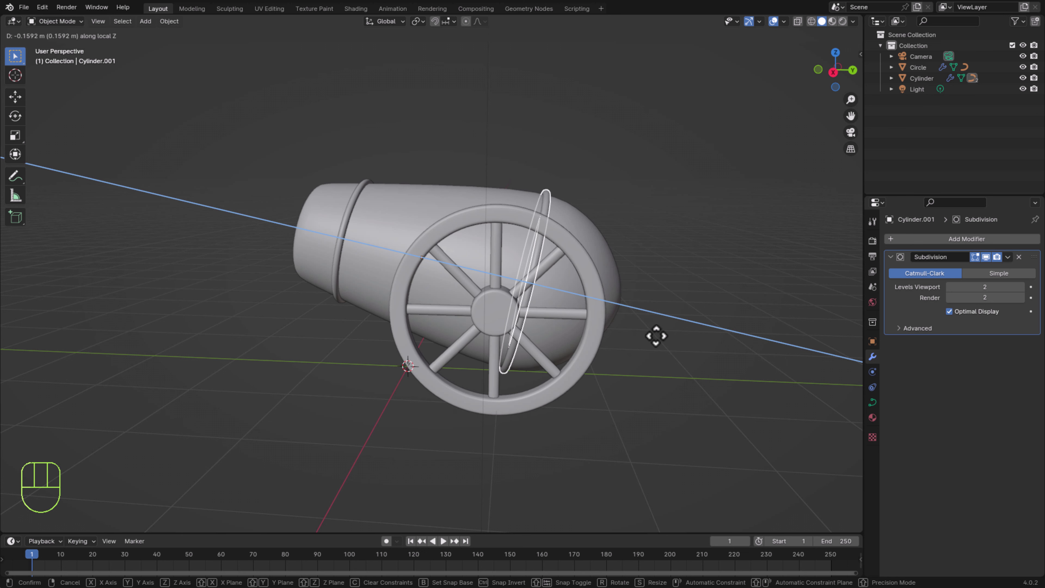
pyautogui.click(672, 385)
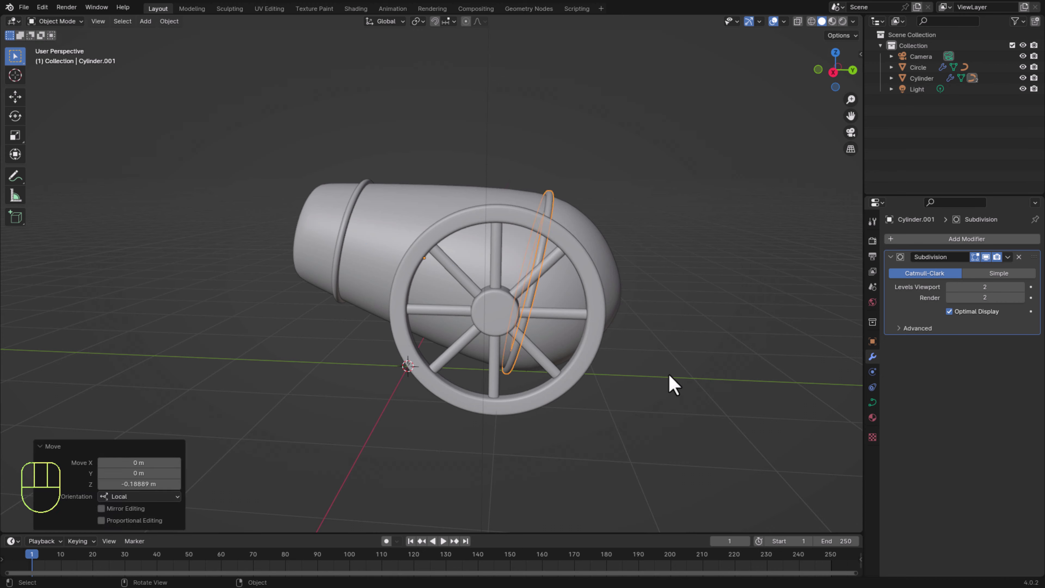
pyautogui.moveTo(672, 385); pyautogui.dragTo(646, 397, button='middle')
pyautogui.scroll(-2, 640, 391)
pyautogui.scroll(2, 633, 384)
pyautogui.hotkey('ctrl', 's')
# With X-ray display on, scale all the faces of the wheel's hub uniformly by 1.045 to close the gaps at the spokes.
pyautogui.moveTo(582, 389); pyautogui.dragTo(603, 394, button='middle')
pyautogui.scroll(2, 604, 394)
pyautogui.scroll(2, 466, 335)
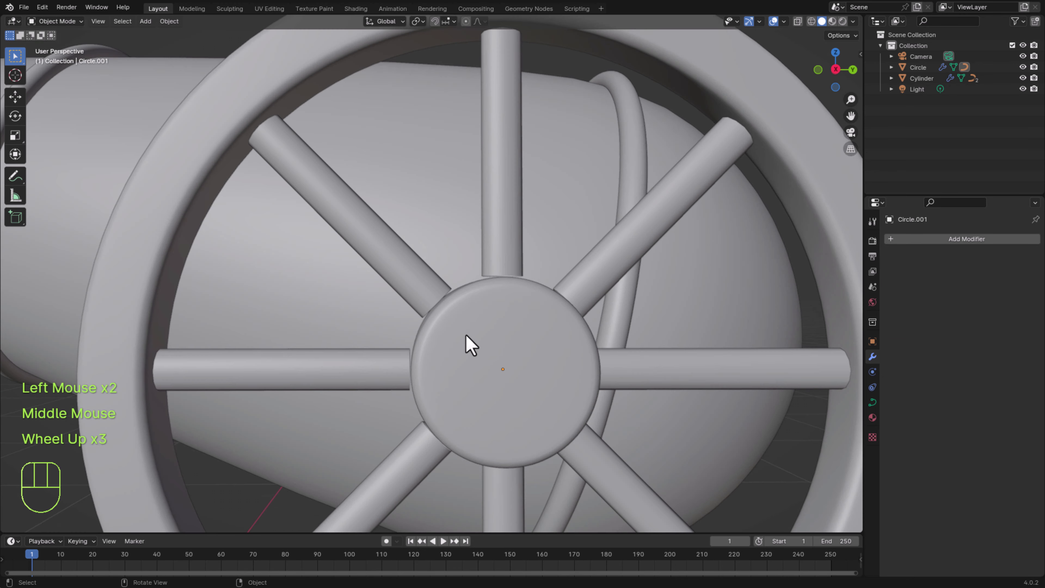
pyautogui.scroll(1, 527, 287)
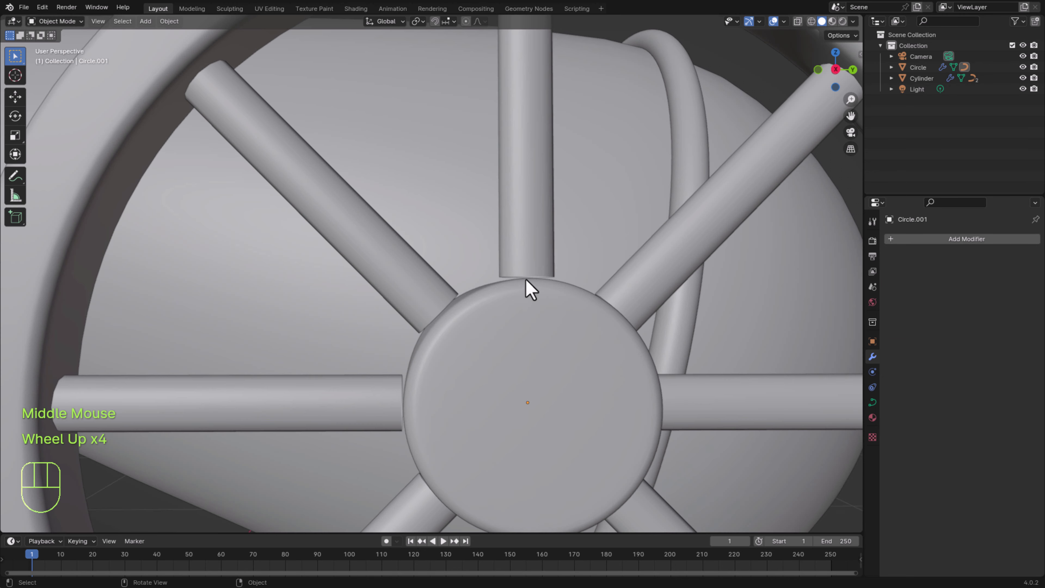
pyautogui.scroll(-2, 551, 327)
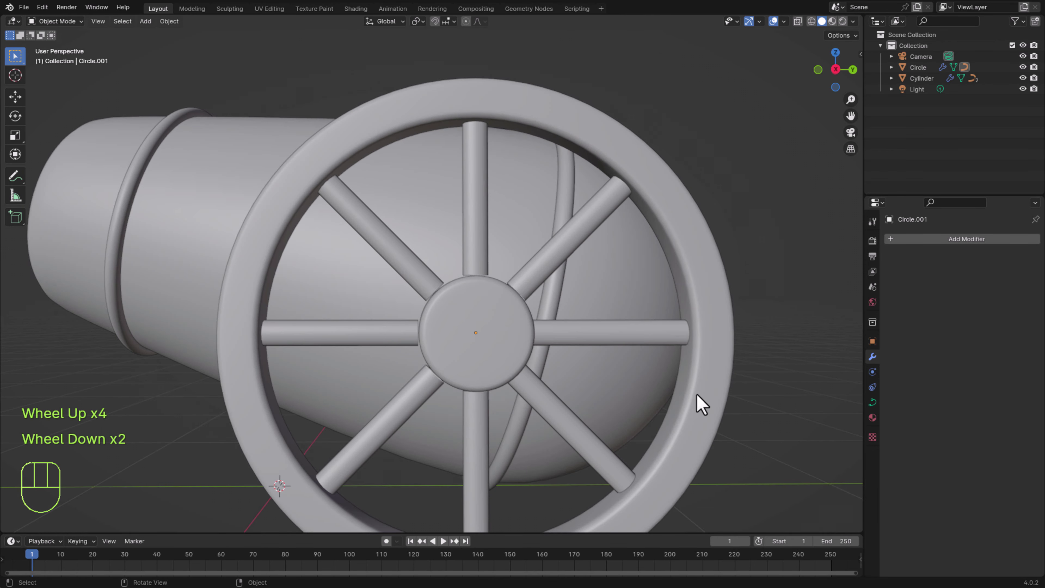
pyautogui.click(704, 411)
pyautogui.moveTo(705, 410); pyautogui.dragTo(730, 455, button='middle')
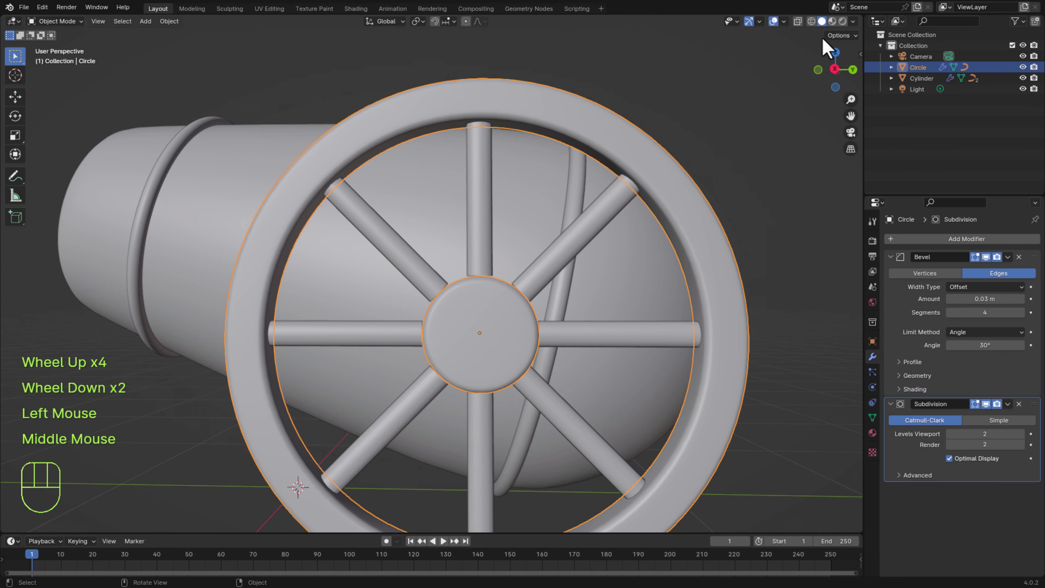
pyautogui.click(797, 21)
pyautogui.scroll(-1, 798, 333)
pyautogui.press('Tab')
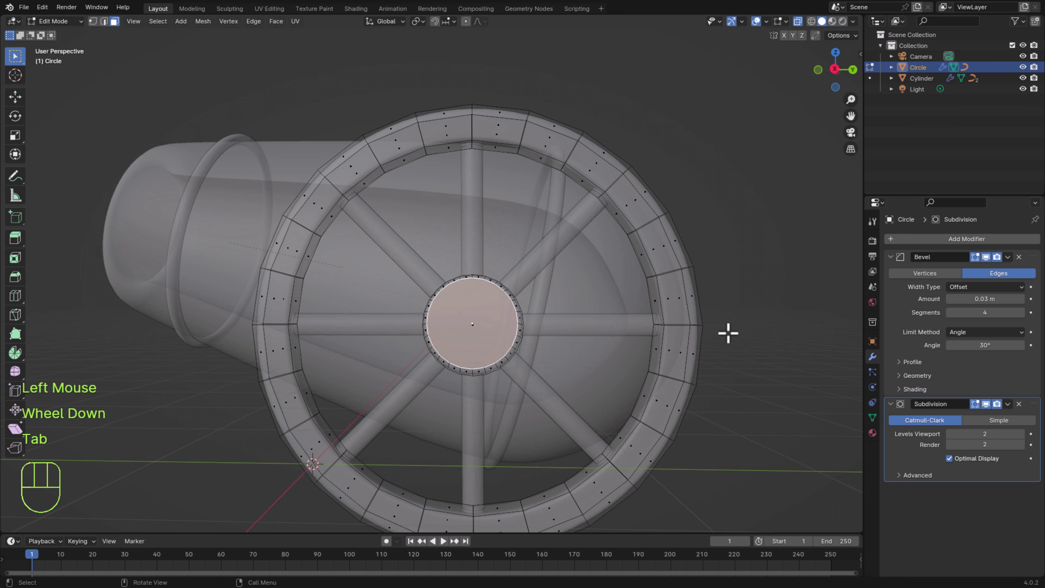
pyautogui.click(527, 282)
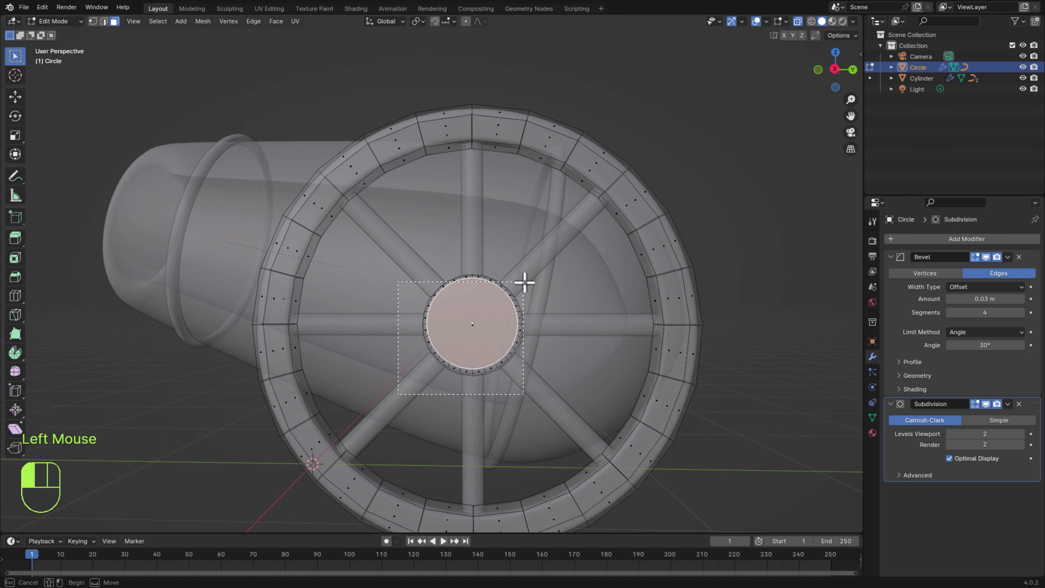
pyautogui.press('s')
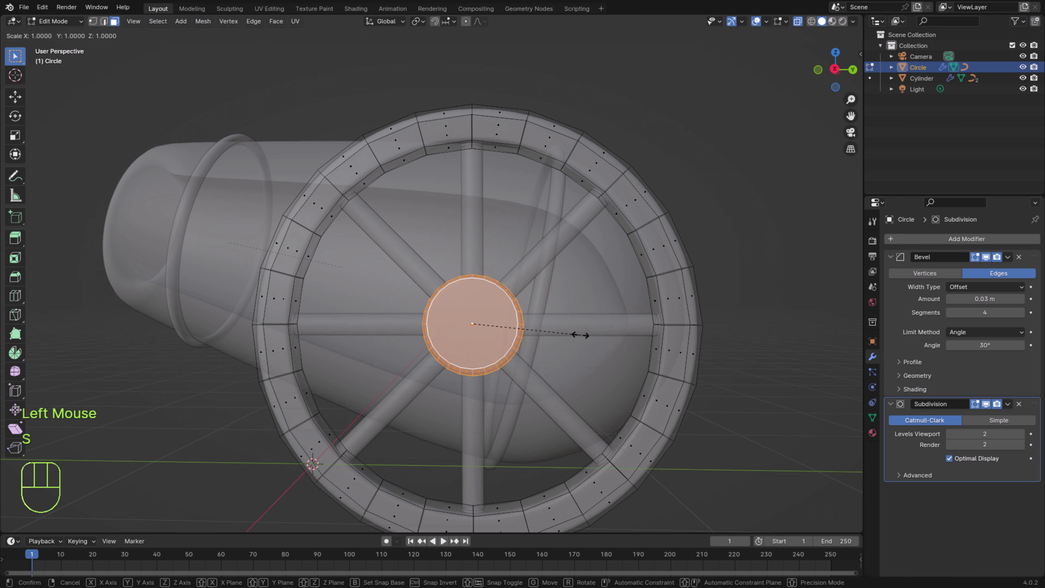
pyautogui.click(586, 336)
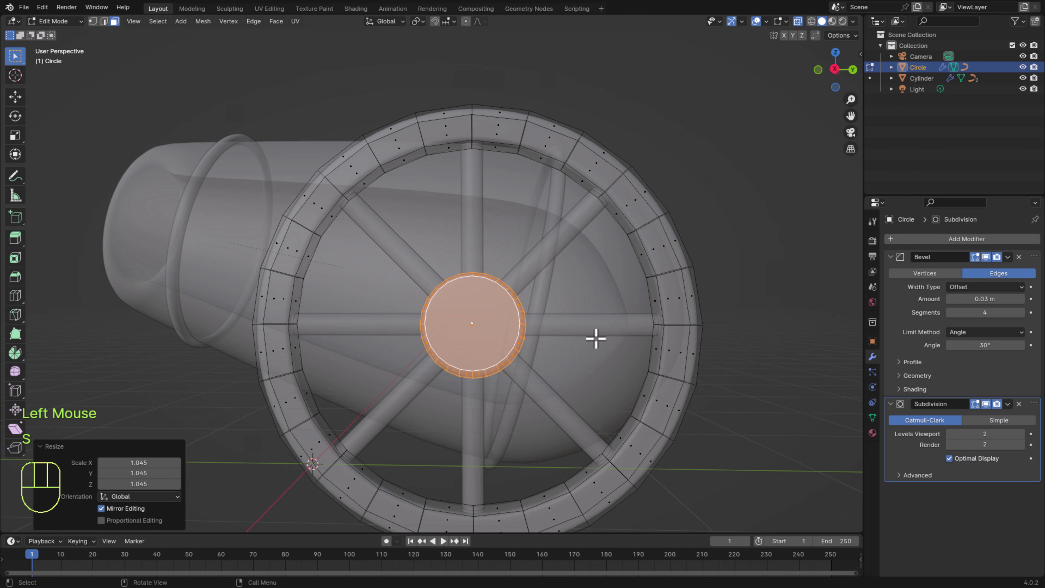
pyautogui.click(738, 357)
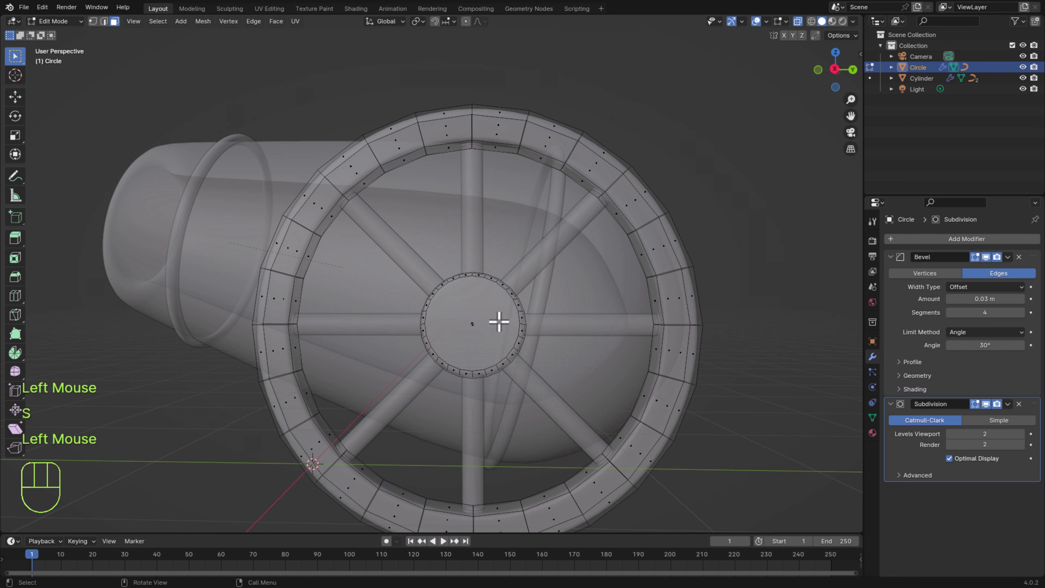
# Turn off the X-ray display in Object Mode and save the file.
pyautogui.click(62, 29)
pyautogui.click(49, 34)
pyautogui.click(789, 297)
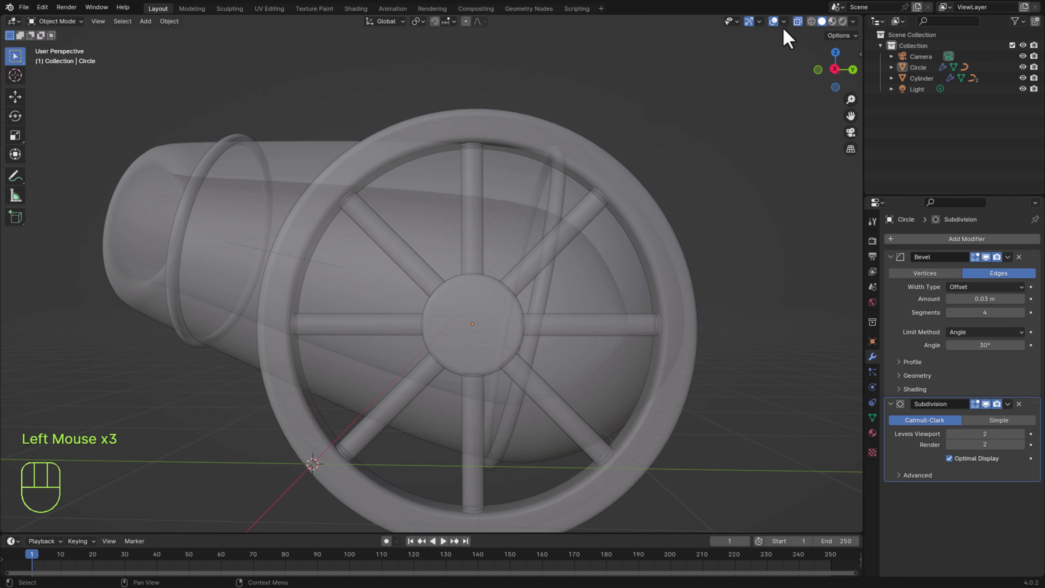
pyautogui.click(798, 20)
pyautogui.moveTo(611, 413); pyautogui.dragTo(515, 366, button='middle')
pyautogui.hotkey('ctrl', 's')
# Inset the hub's outer face by about 0.07 m and extrude it outward about 0.044 m along X.
pyautogui.click(599, 415)
pyautogui.press('Tab')
pyautogui.scroll(2, 567, 406)
pyautogui.click(494, 351)
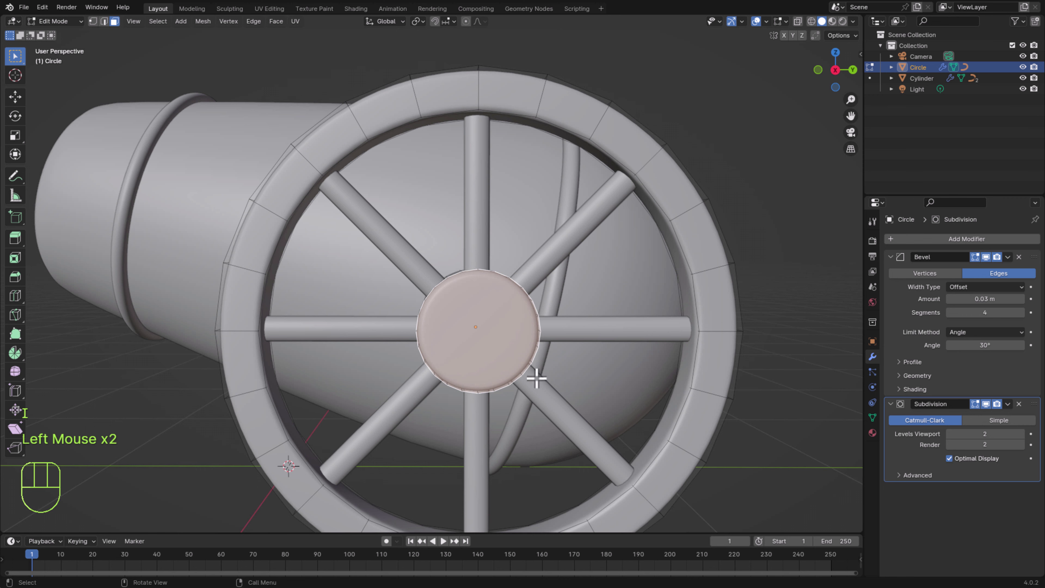
pyautogui.press('i')
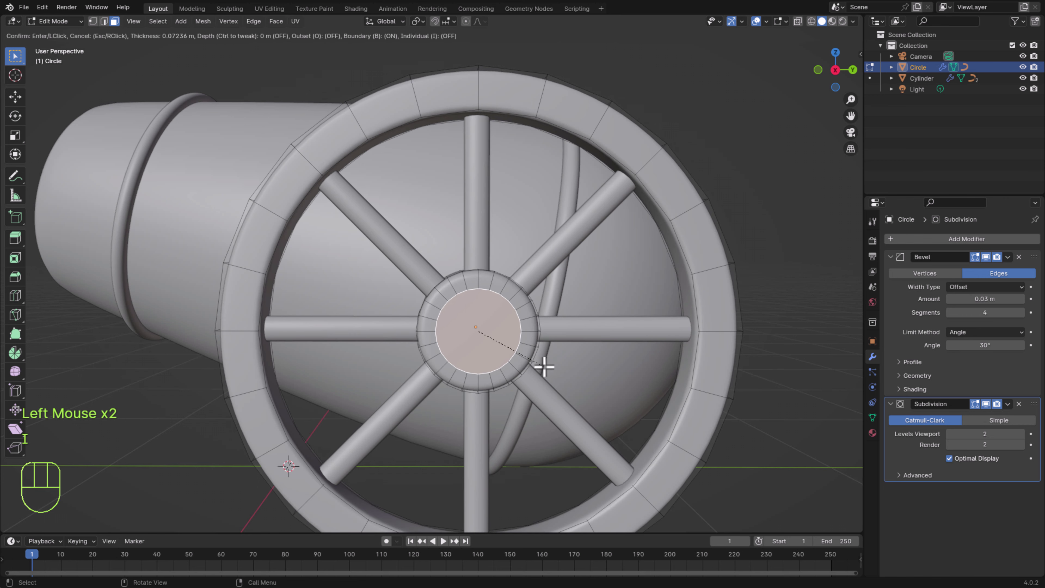
pyautogui.click(544, 367)
pyautogui.moveTo(541, 366); pyautogui.dragTo(582, 395, button='middle')
pyautogui.press('e')
pyautogui.click(415, 423)
# Add a second, smaller hub step by insetting the front face about 0.089 m and extruding it about 0.039 m along X.
pyautogui.scroll(2, 583, 395)
pyautogui.press('i')
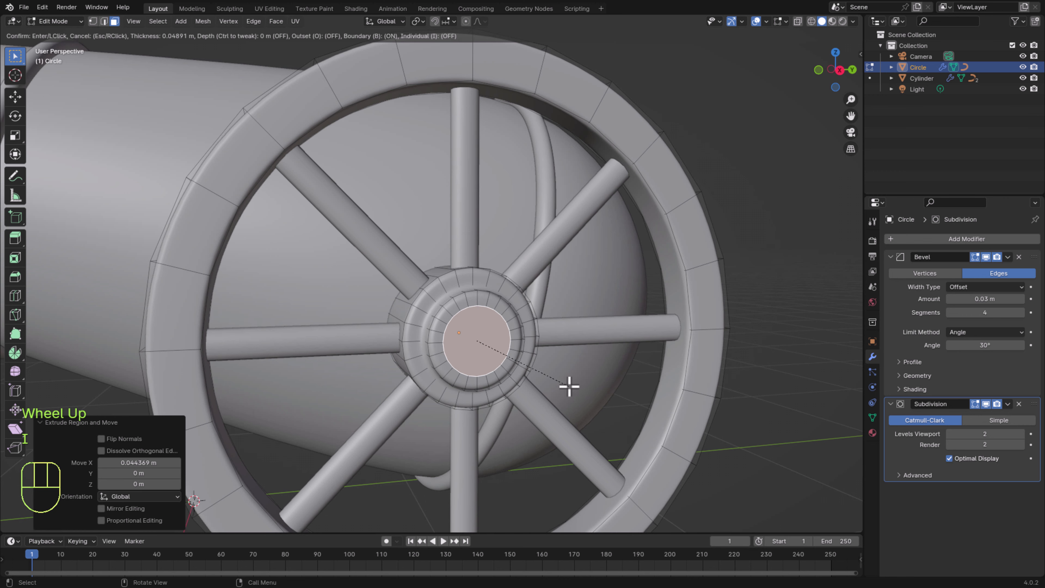
pyautogui.click(542, 382)
pyautogui.press('e')
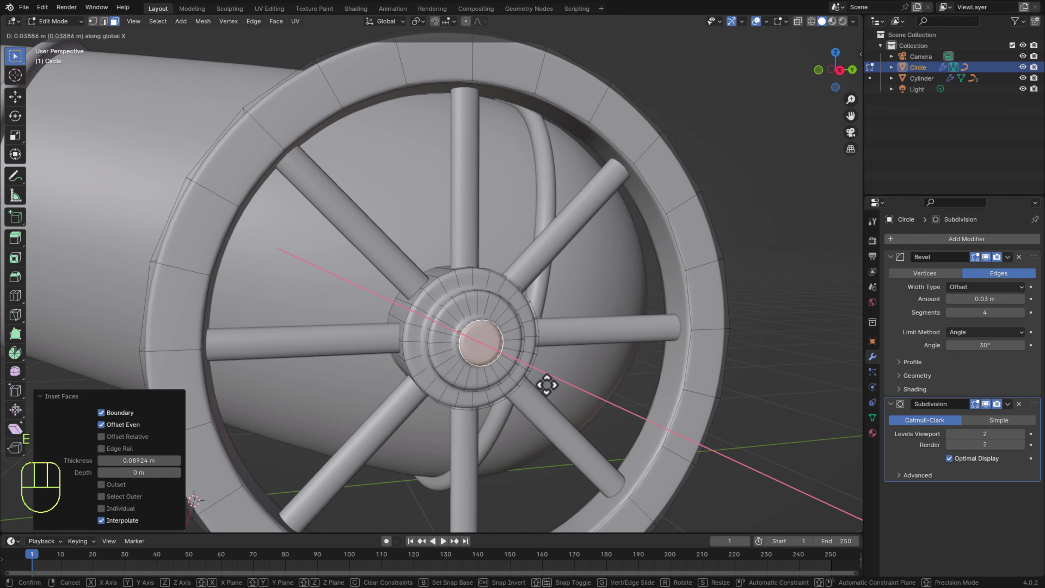
pyautogui.click(546, 384)
pyautogui.scroll(-2, 512, 407)
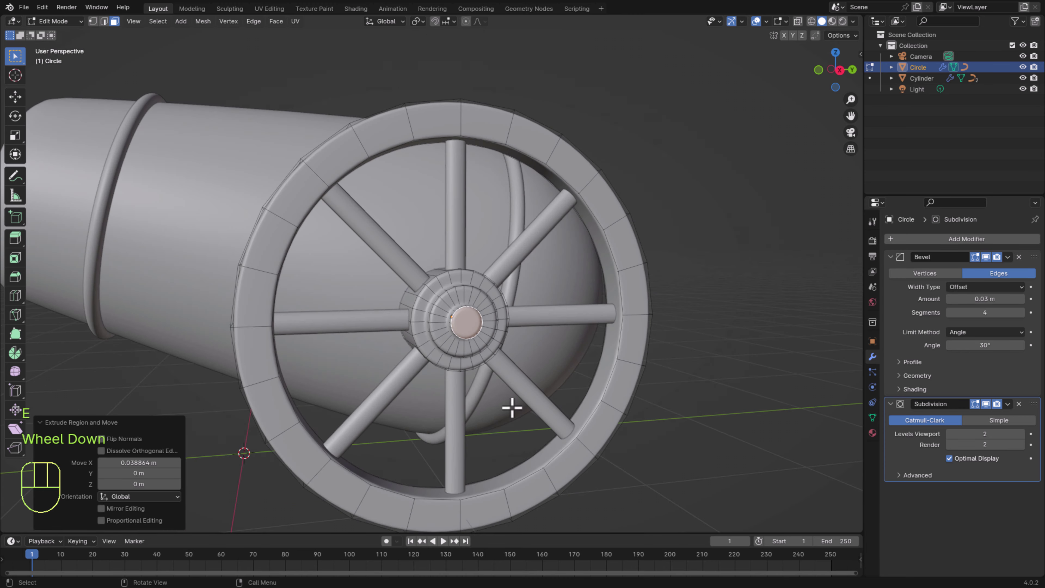
pyautogui.click(44, 22)
pyautogui.click(55, 33)
# Check the stepped hub and the wheel's fit beside the barrel from several sides, and save the file.
pyautogui.scroll(-2, 576, 364)
pyautogui.scroll(2, 577, 364)
pyautogui.scroll(-2, 576, 368)
pyautogui.scroll(1, 576, 368)
pyautogui.moveTo(576, 368); pyautogui.dragTo(525, 362, button='middle')
pyautogui.scroll(-1, 525, 362)
pyautogui.scroll(1, 524, 362)
pyautogui.scroll(1, 414, 325)
pyautogui.keyDown('shift'); pyautogui.scroll(1, 413, 326); pyautogui.keyUp('shift')
pyautogui.keyDown('shift'); pyautogui.moveTo(414, 325); pyautogui.dragTo(535, 371, button='middle'); pyautogui.keyUp('shift')
pyautogui.keyDown('shift'); pyautogui.scroll(-1, 535, 371); pyautogui.keyUp('shift')
pyautogui.scroll(1, 534, 371)
pyautogui.moveTo(534, 370); pyautogui.dragTo(554, 427, button='middle')
pyautogui.hotkey('ctrl', 's')
pyautogui.scroll(-2, 611, 427)
# Add a Mirror modifier on the X axis to the wheel's rim and hub mesh, with the barrel (Cylinder) as mirror object.
pyautogui.click(554, 427)
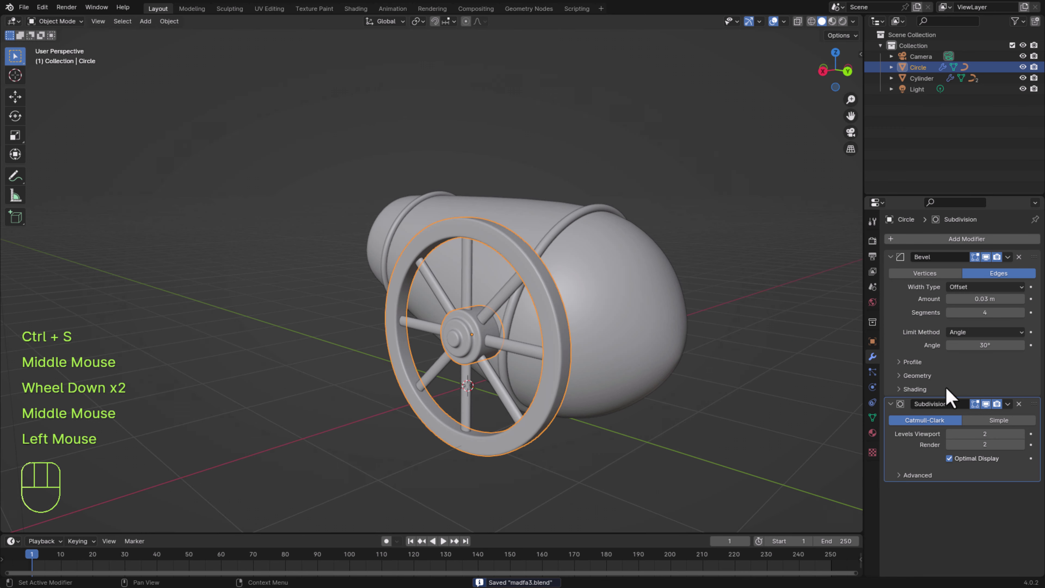
pyautogui.click(964, 241)
pyautogui.moveTo(966, 241)
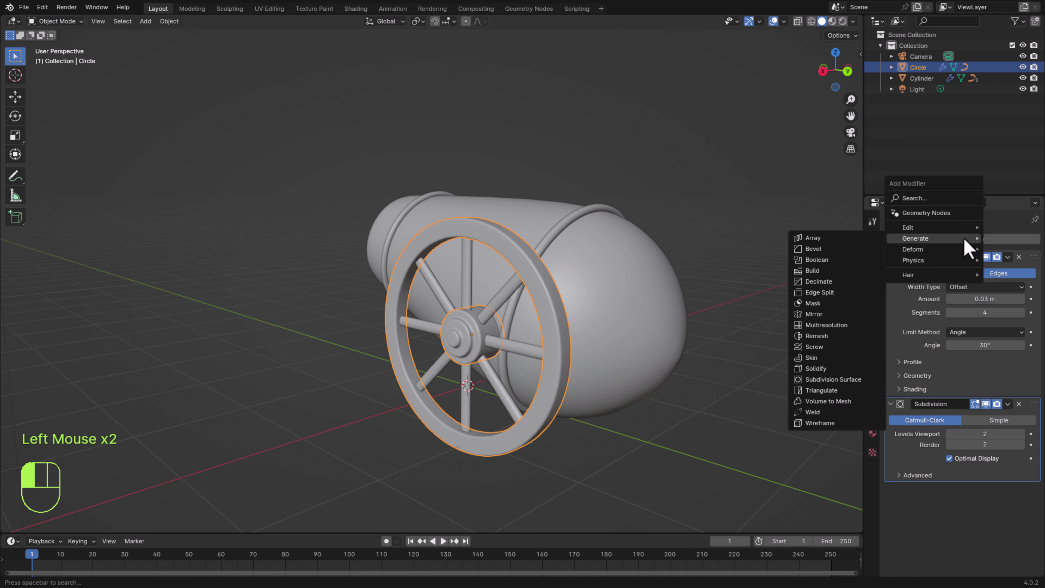
pyautogui.click(819, 314)
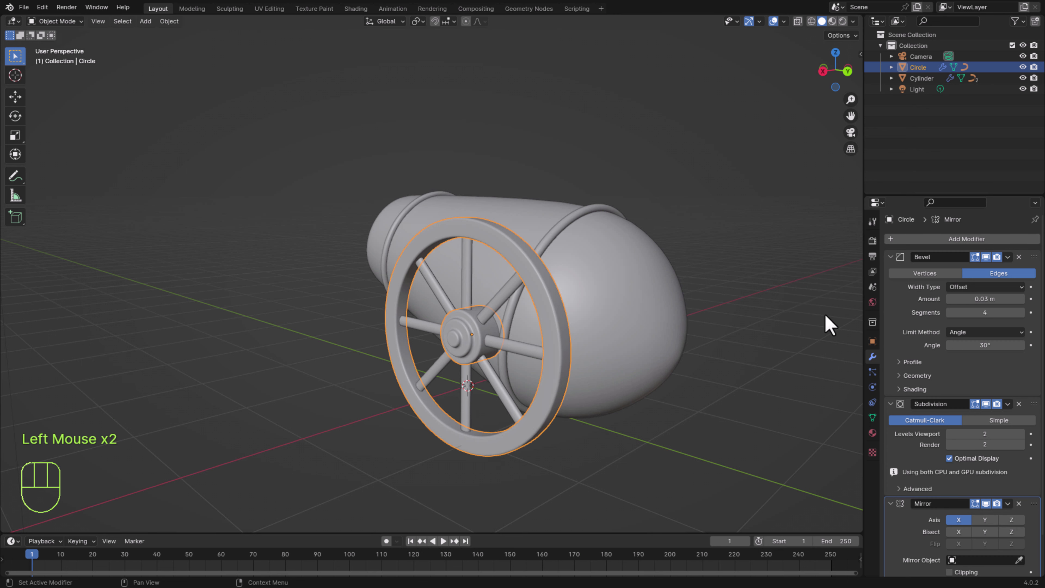
pyautogui.scroll(-2, 1019, 517)
pyautogui.click(1018, 517)
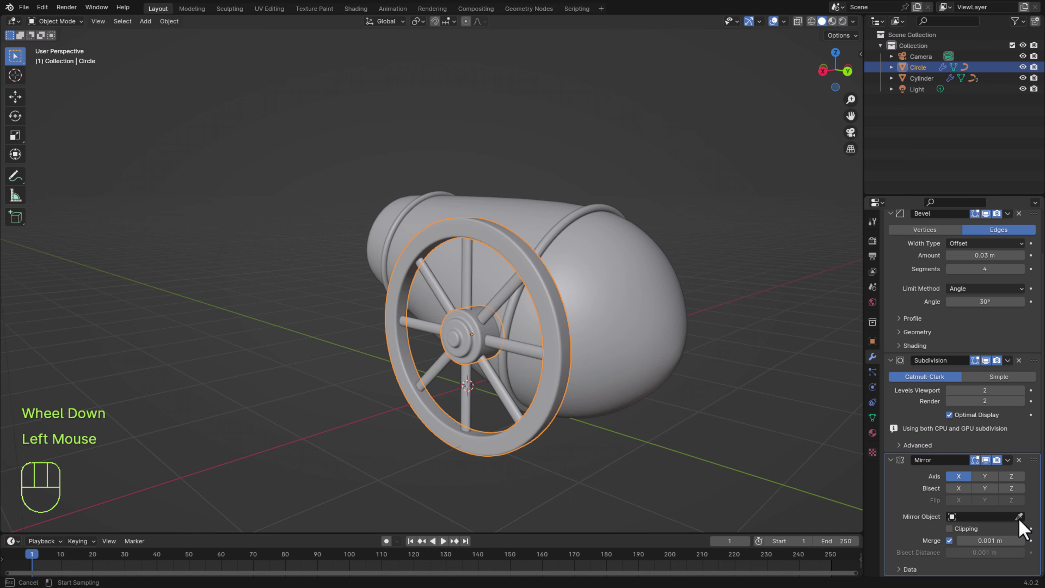
pyautogui.click(614, 270)
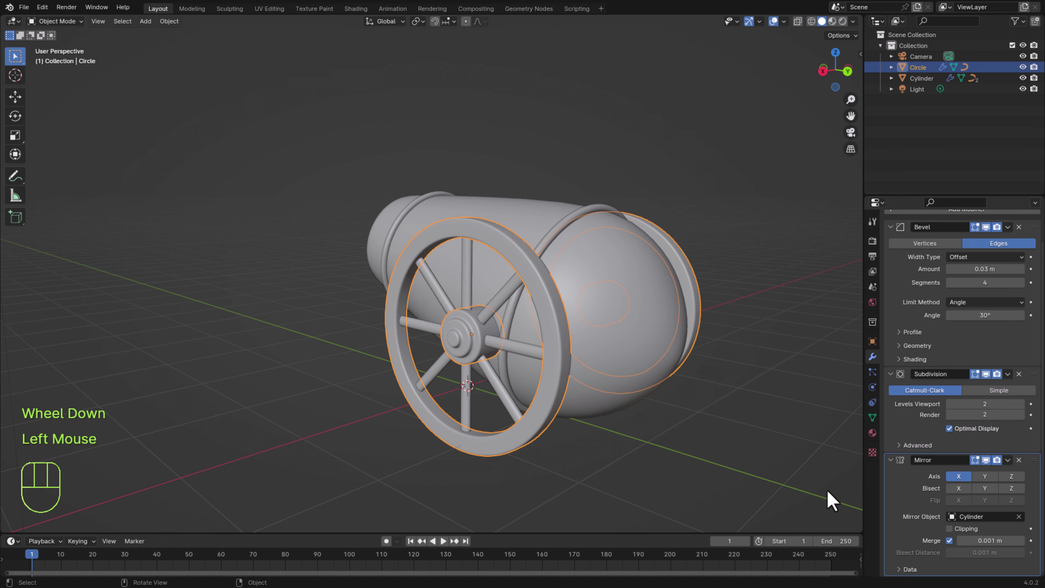
pyautogui.moveTo(763, 447); pyautogui.dragTo(704, 439, button='middle')
pyautogui.moveTo(782, 479); pyautogui.dragTo(850, 477, button='middle')
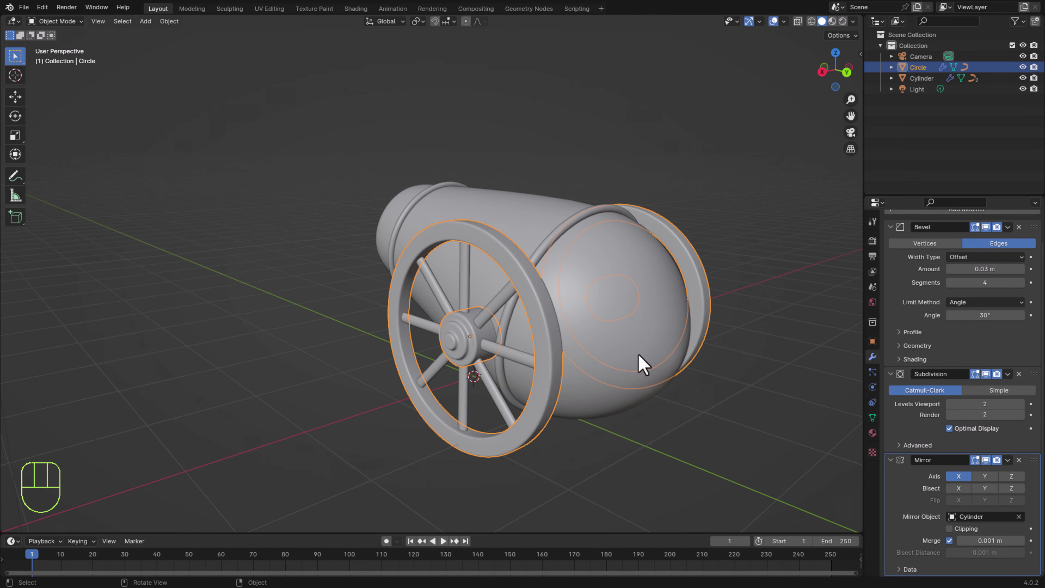
# Copy the Mirror modifier from the rim and hub mesh to the spokes, and save the file.
pyautogui.keyDown('shift'); pyautogui.click(463, 343); pyautogui.keyUp('shift')
pyautogui.scroll(-2, 988, 503)
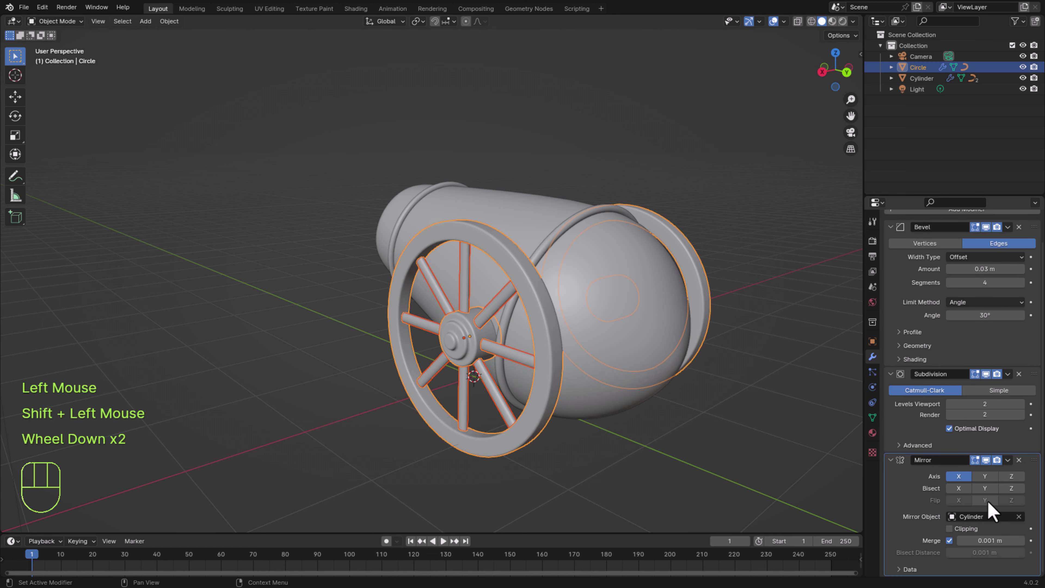
pyautogui.click(1008, 459)
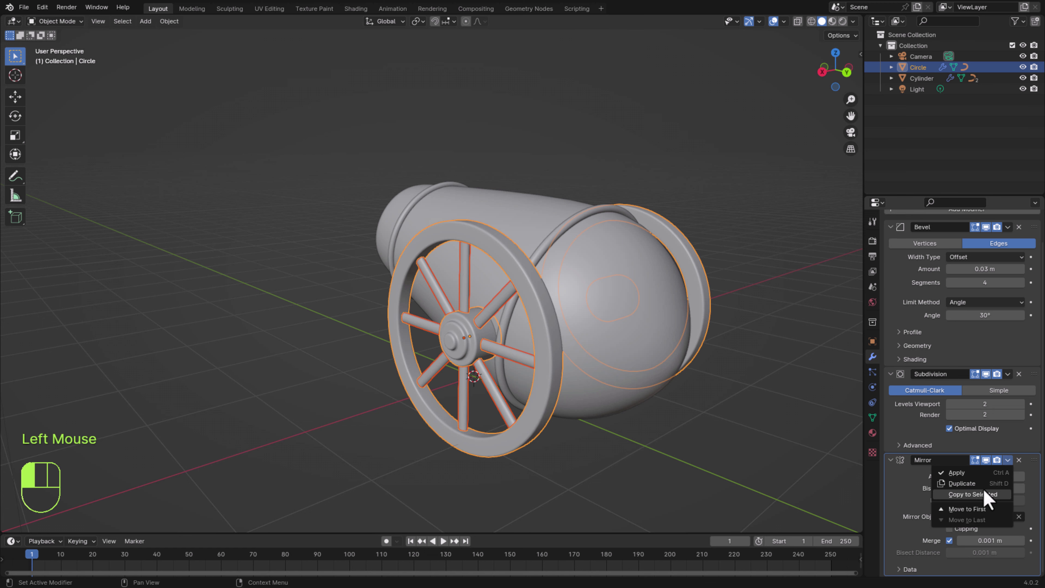
pyautogui.click(973, 494)
pyautogui.click(748, 440)
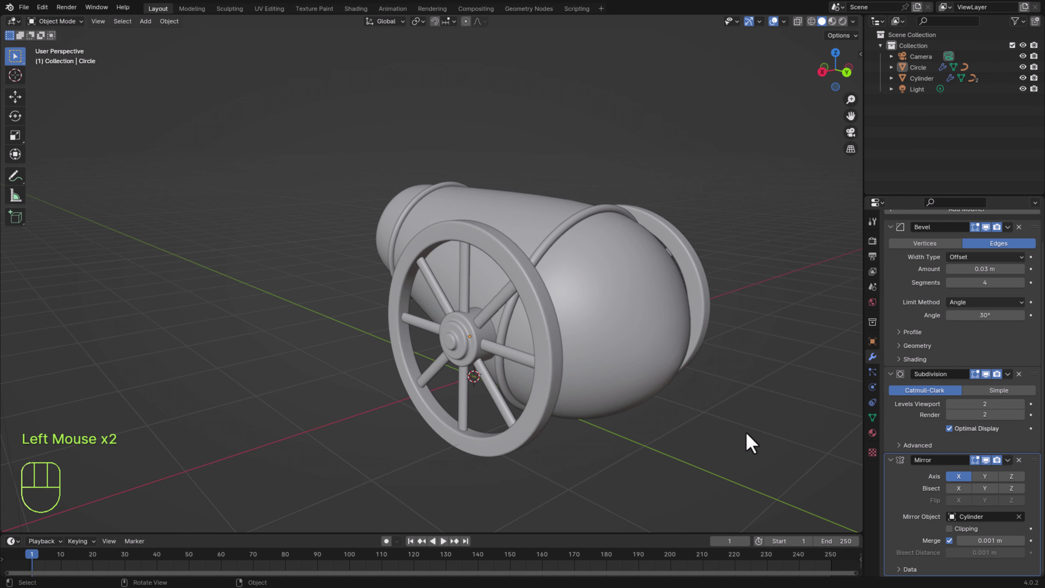
pyautogui.moveTo(748, 440); pyautogui.dragTo(562, 443, button='middle')
pyautogui.scroll(-4, 609, 431)
pyautogui.scroll(1, 606, 432)
pyautogui.hotkey('ctrl', 's')
pyautogui.scroll(-1, 576, 436)
pyautogui.scroll(1, 562, 448)
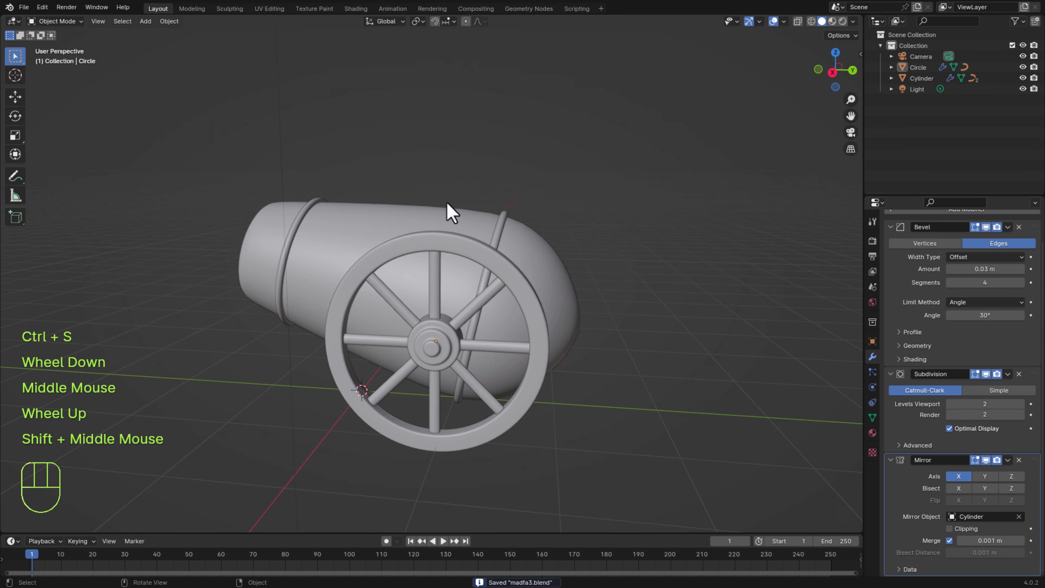
# Parent the wheel (Circle) to the barrel (Cylinder) using the Object parenting option.
pyautogui.click(539, 393)
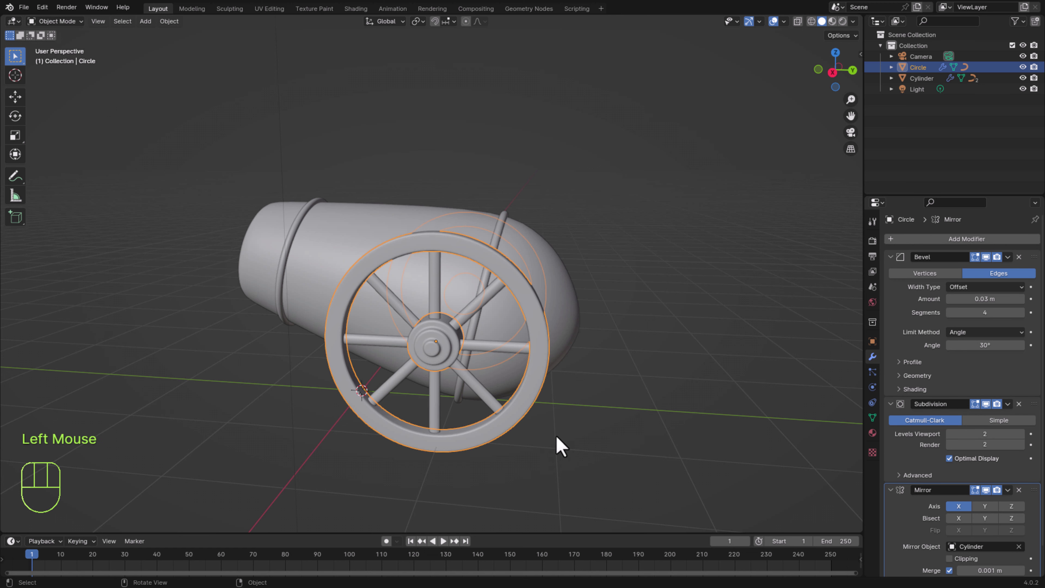
pyautogui.keyDown('shift'); pyautogui.click(567, 314); pyautogui.keyUp('shift')
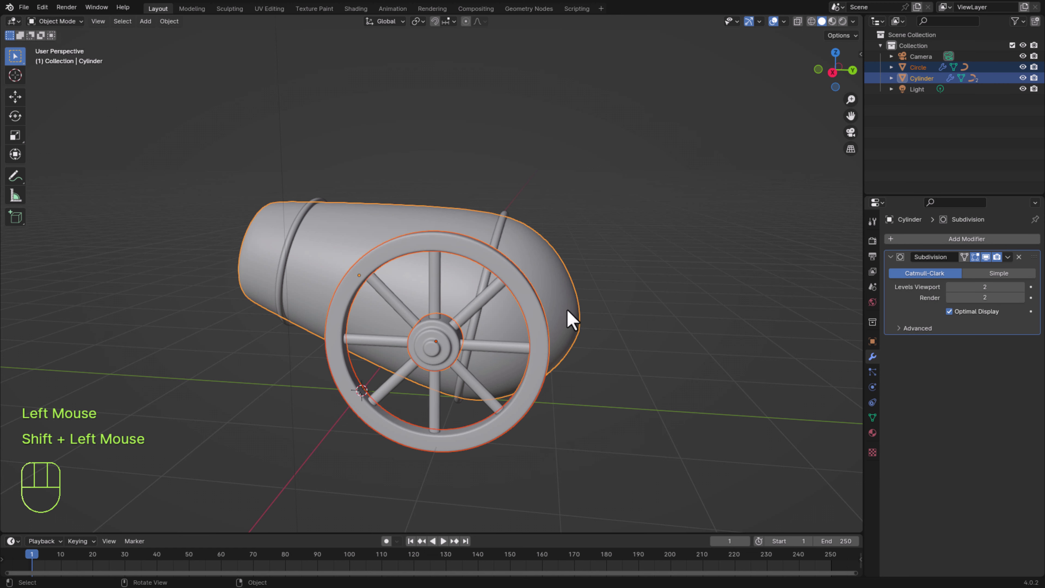
pyautogui.hotkey('ctrl', 'p')
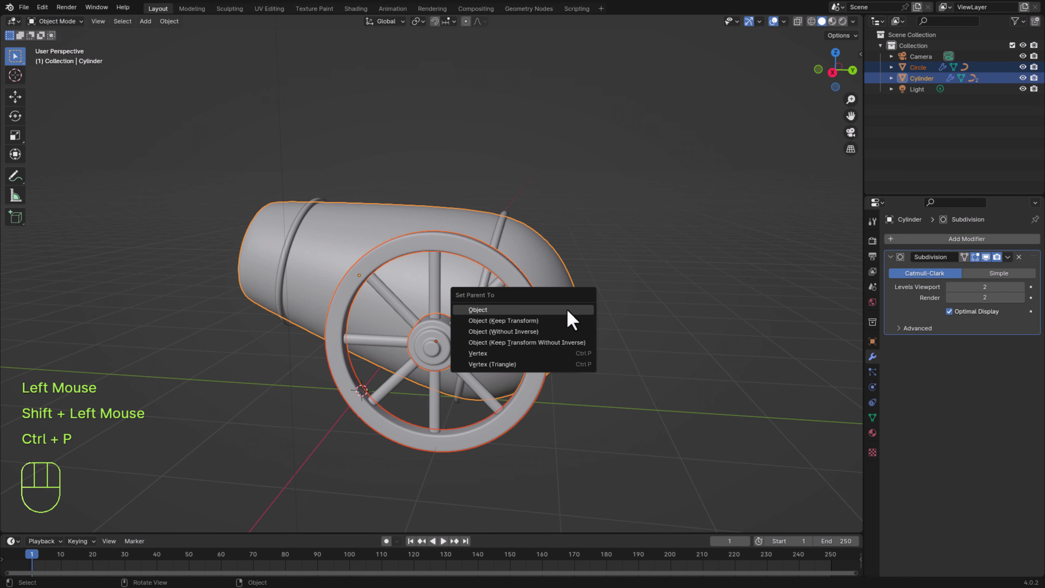
pyautogui.click(567, 308)
# Try moving the barrel to test that the wheel follows it, and cancel the move.
pyautogui.click(623, 380)
pyautogui.click(584, 339)
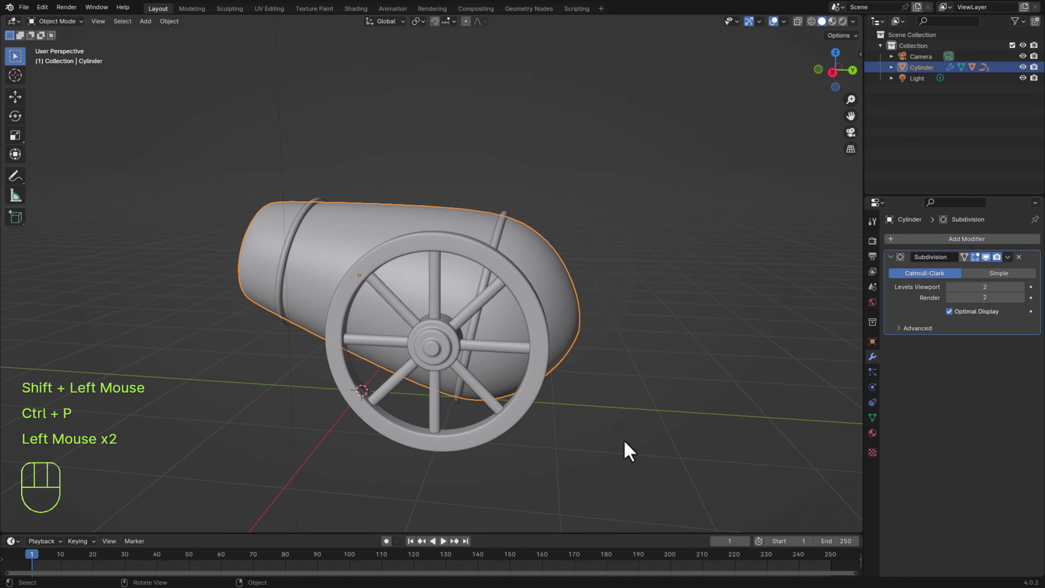
pyautogui.press('g')
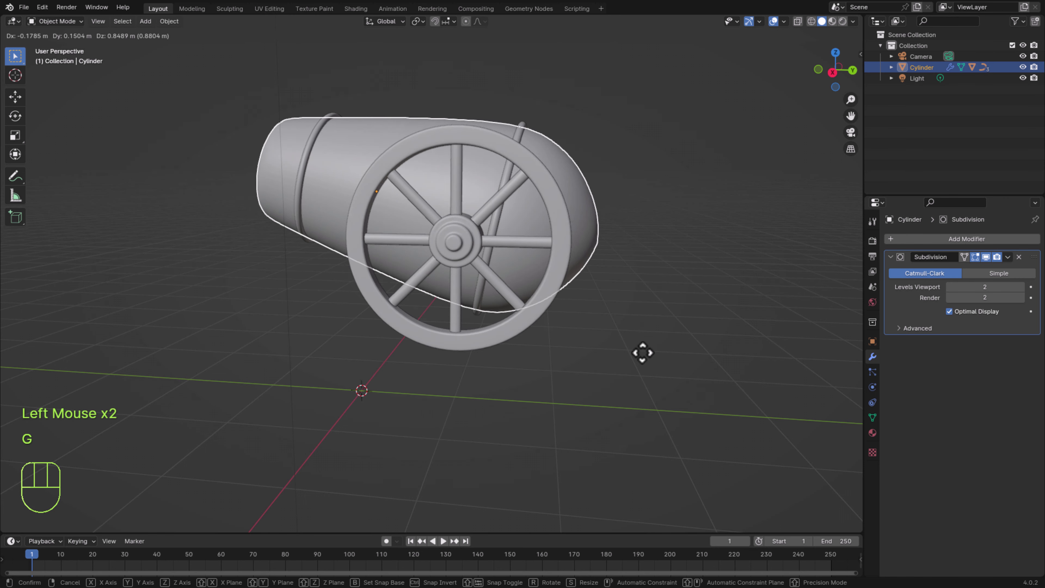
pyautogui.rightClick(642, 352)
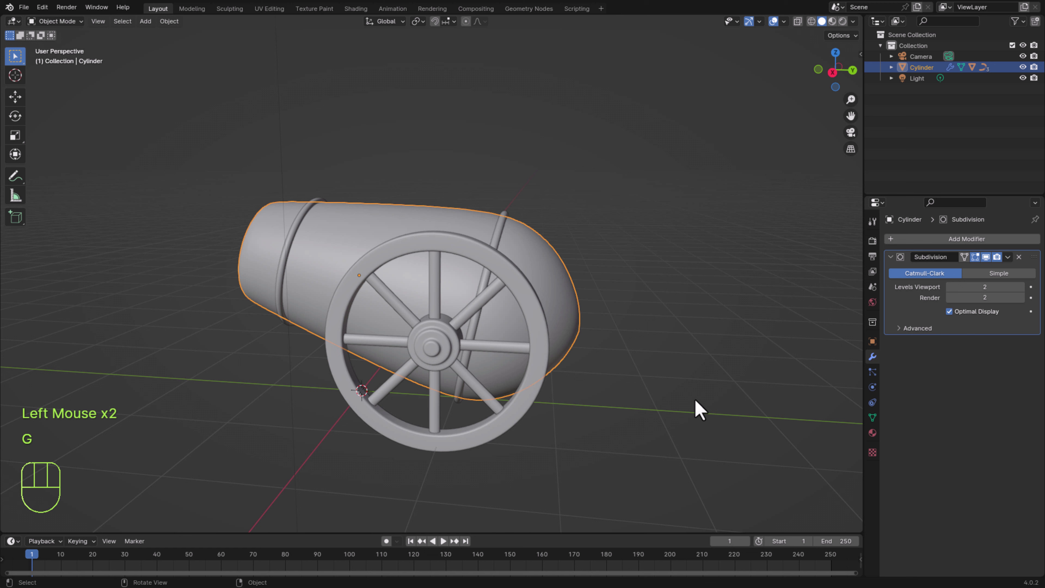
# Add a mesh plane at the world origin as a ground surface and scale it up about 7.8 times.
pyautogui.moveTo(593, 402); pyautogui.dragTo(654, 395, button='middle')
pyautogui.click(589, 401)
pyautogui.scroll(-2, 590, 402)
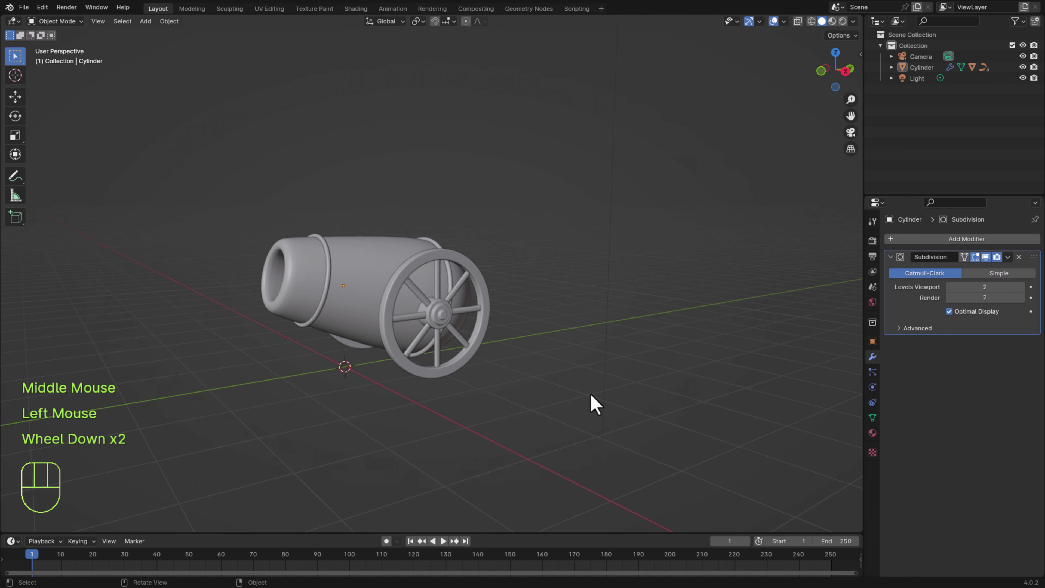
pyautogui.scroll(1, 529, 415)
pyautogui.keyDown('shift'); pyautogui.moveTo(529, 415); pyautogui.dragTo(607, 416, button='middle'); pyautogui.keyUp('shift')
pyautogui.scroll(1, 614, 448)
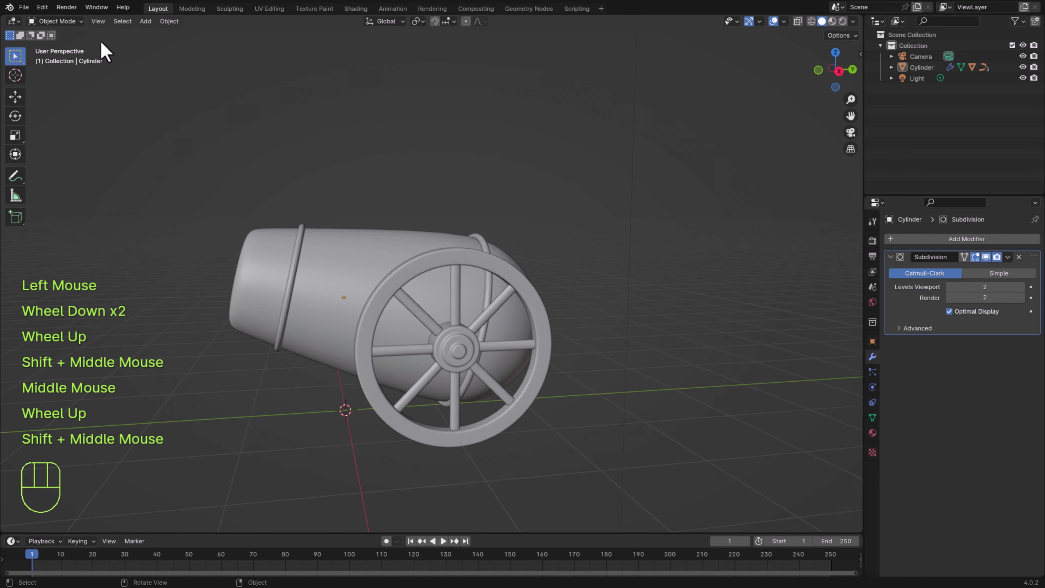
pyautogui.click(147, 23)
pyautogui.moveTo(165, 31)
pyautogui.click(246, 32)
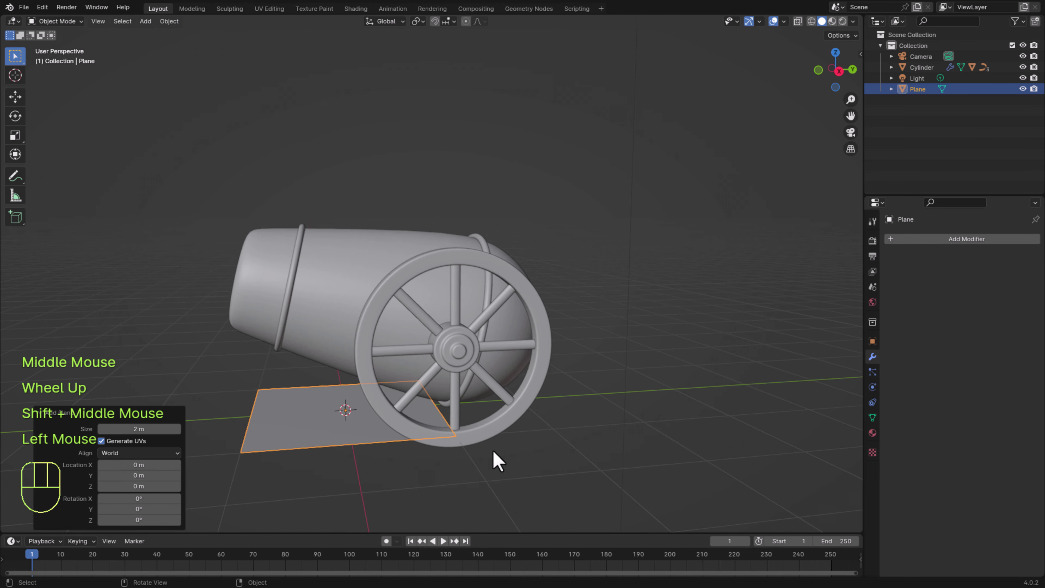
pyautogui.press('s')
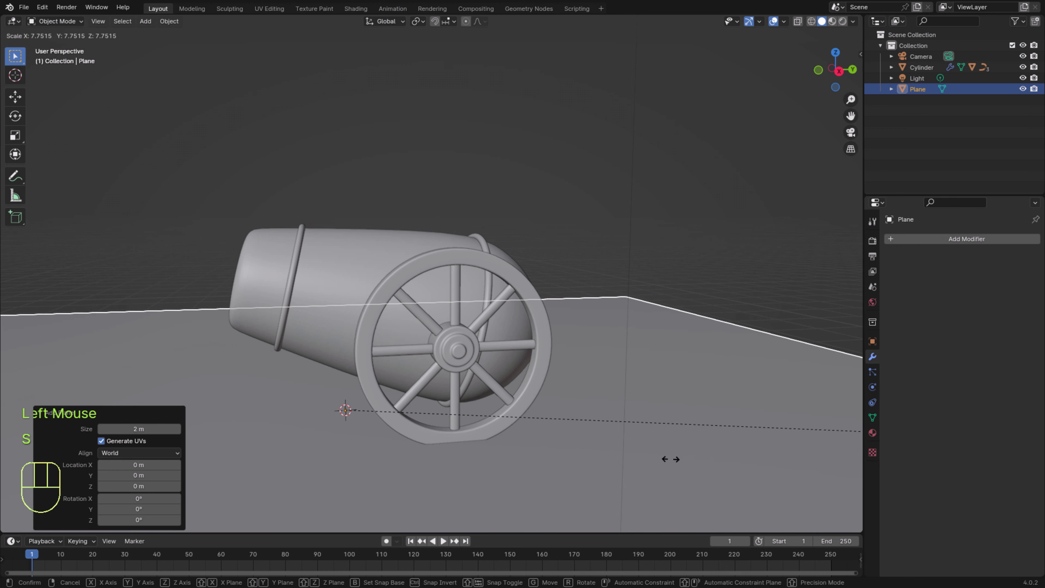
pyautogui.click(685, 456)
# Raise the barrel with its wheels about 0.077 m along Z so the wheels rest on the ground plane.
pyautogui.click(401, 373)
pyautogui.scroll(-2, 401, 374)
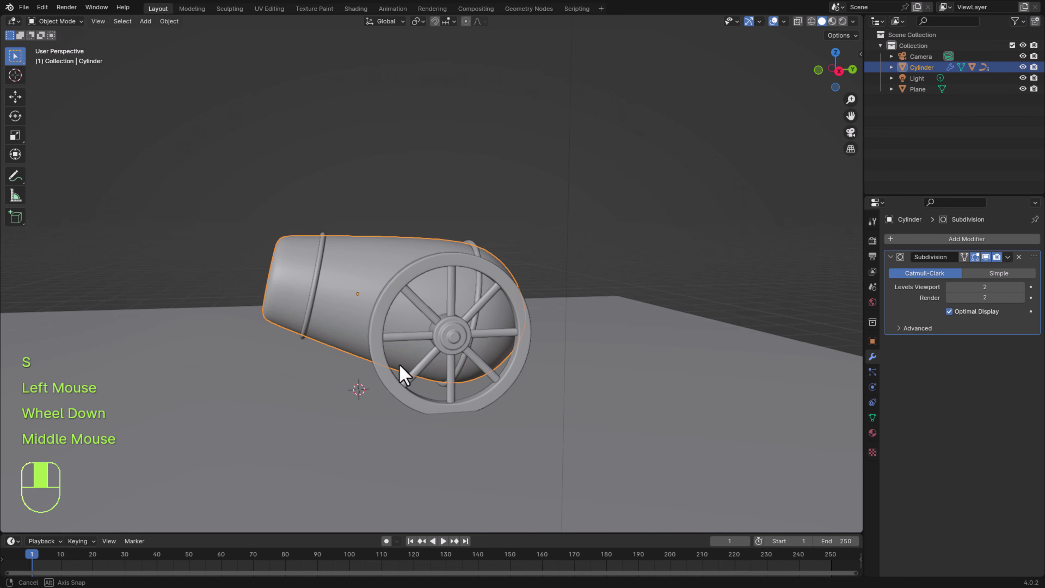
pyautogui.moveTo(401, 374); pyautogui.dragTo(393, 366, button='middle')
pyautogui.press('g')
pyautogui.press('z')
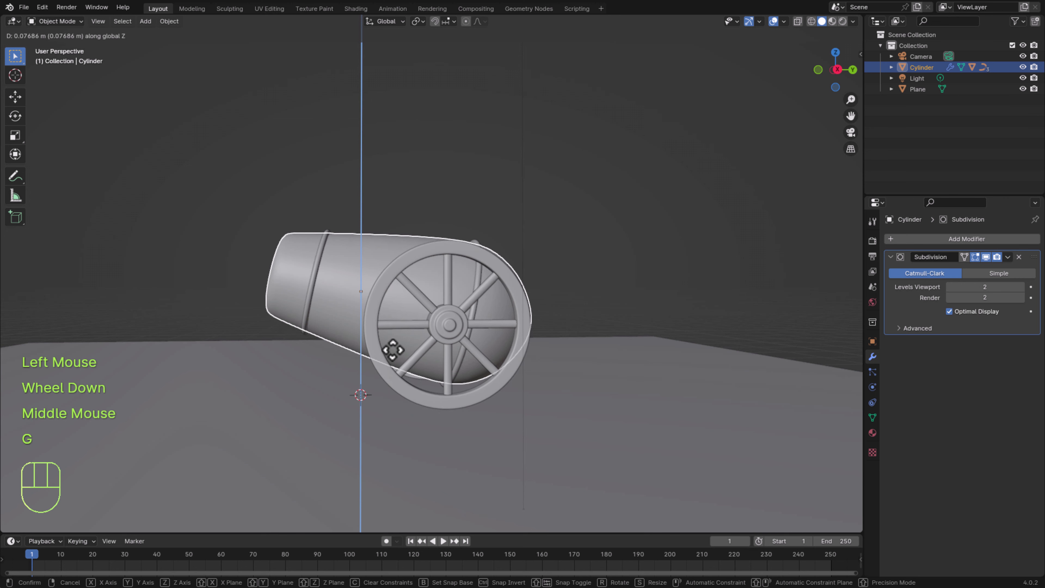
pyautogui.click(392, 350)
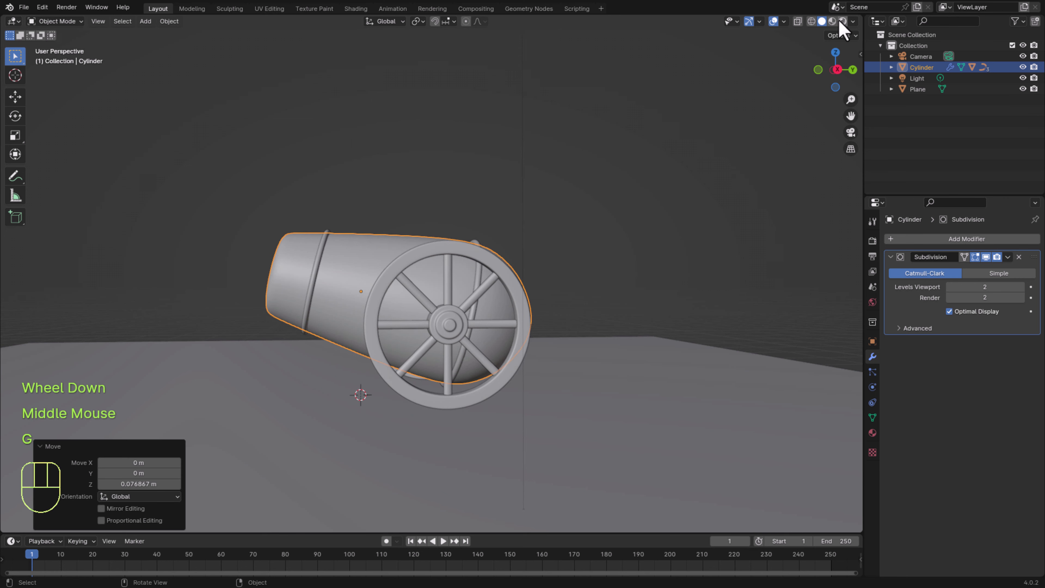
# Show the viewport in rendered shading and set the render engine to Cycles with GPU Compute as the device.
pyautogui.click(841, 22)
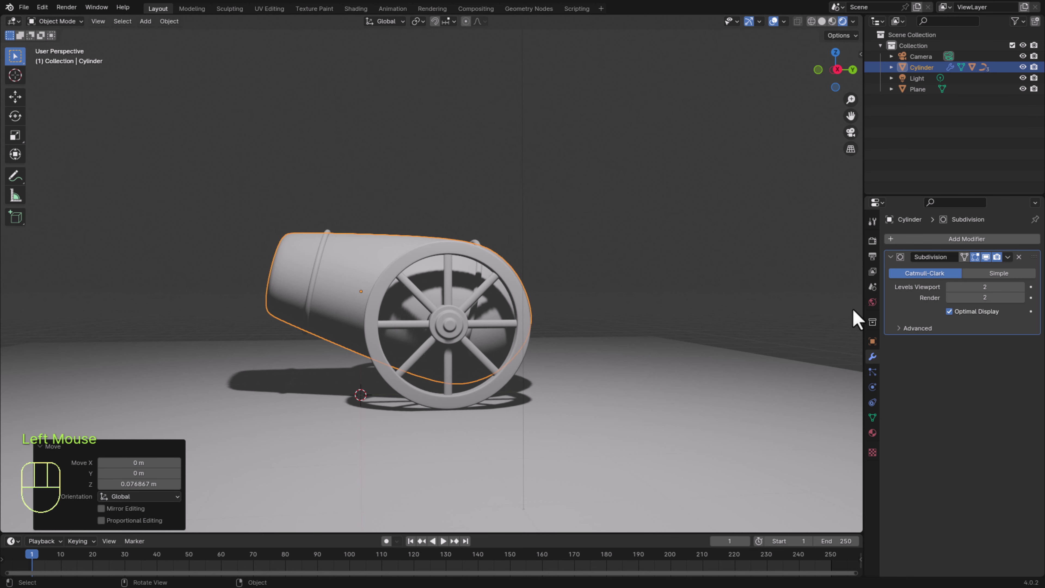
pyautogui.click(872, 241)
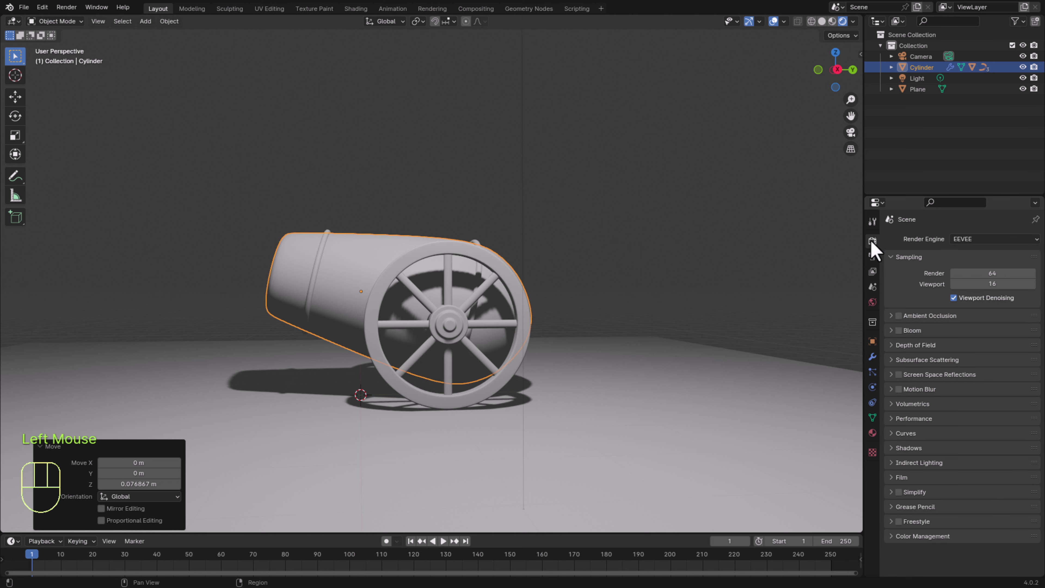
pyautogui.click(1007, 240)
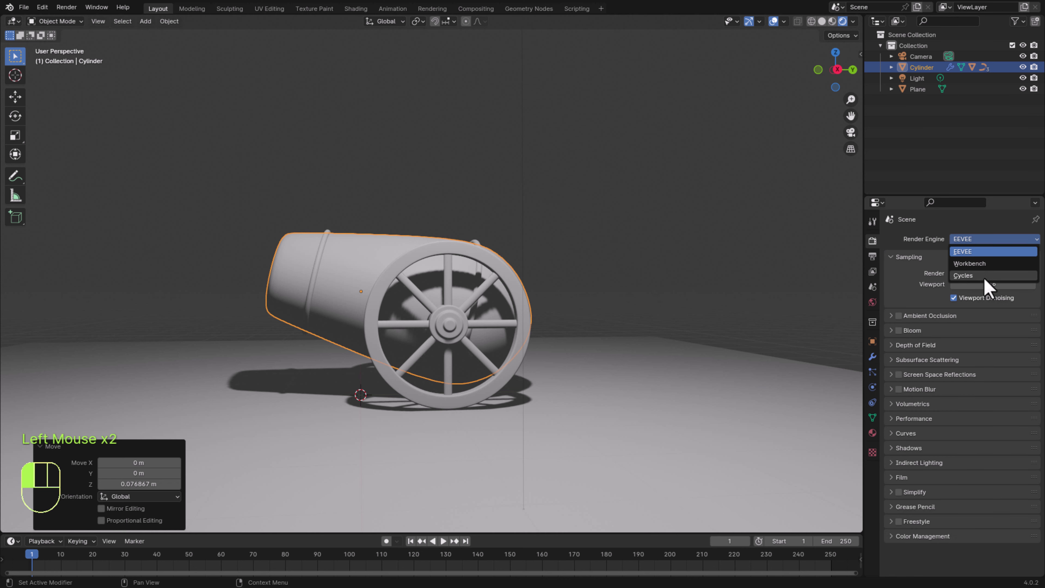
pyautogui.click(985, 277)
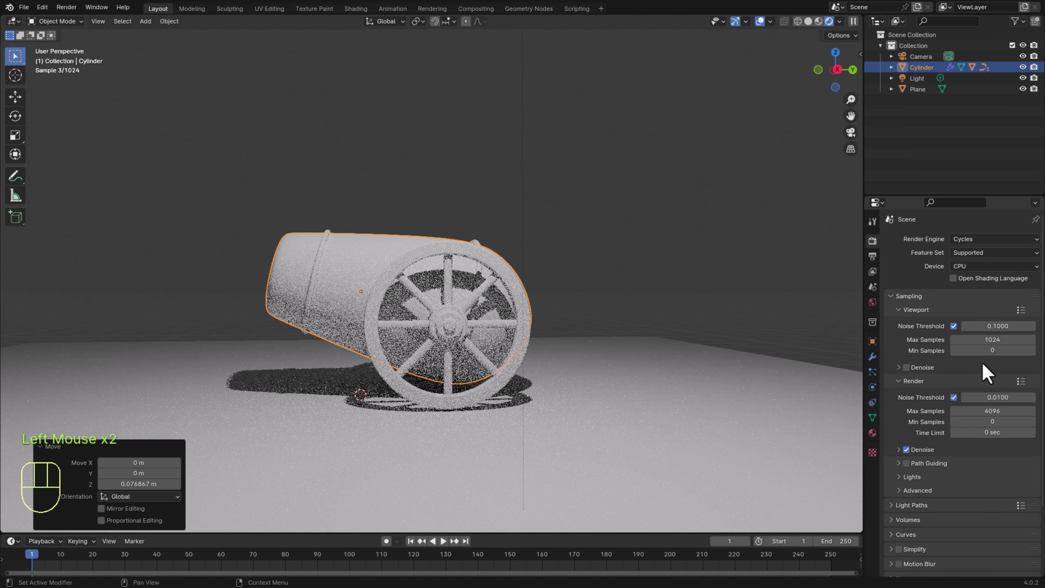
pyautogui.click(1015, 266)
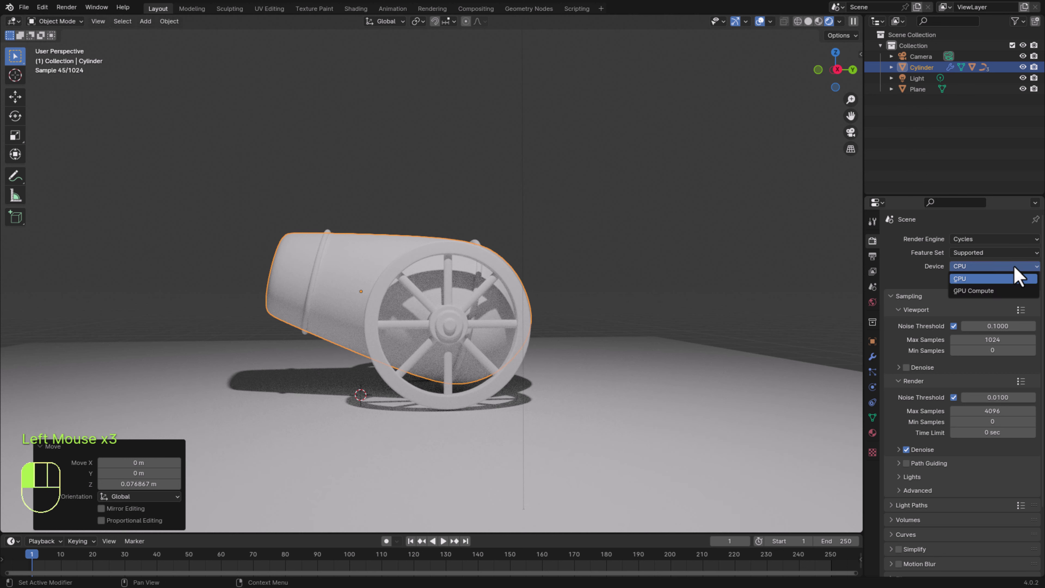
pyautogui.click(981, 291)
# Set the Cycles maximum samples to 200 for the viewport and 300 for the render.
pyautogui.click(992, 340)
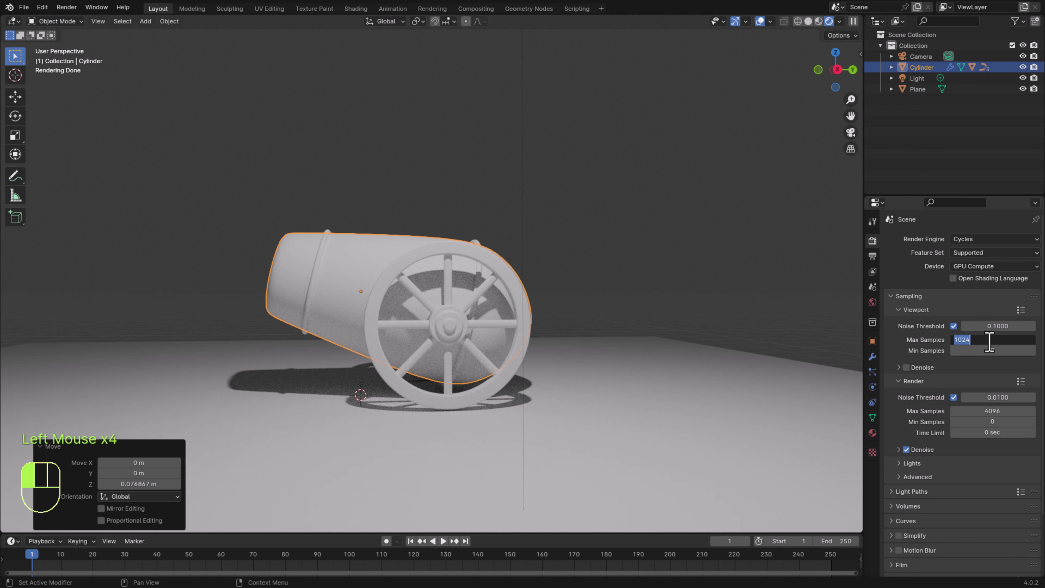
pyautogui.write('200')
pyautogui.click(993, 411)
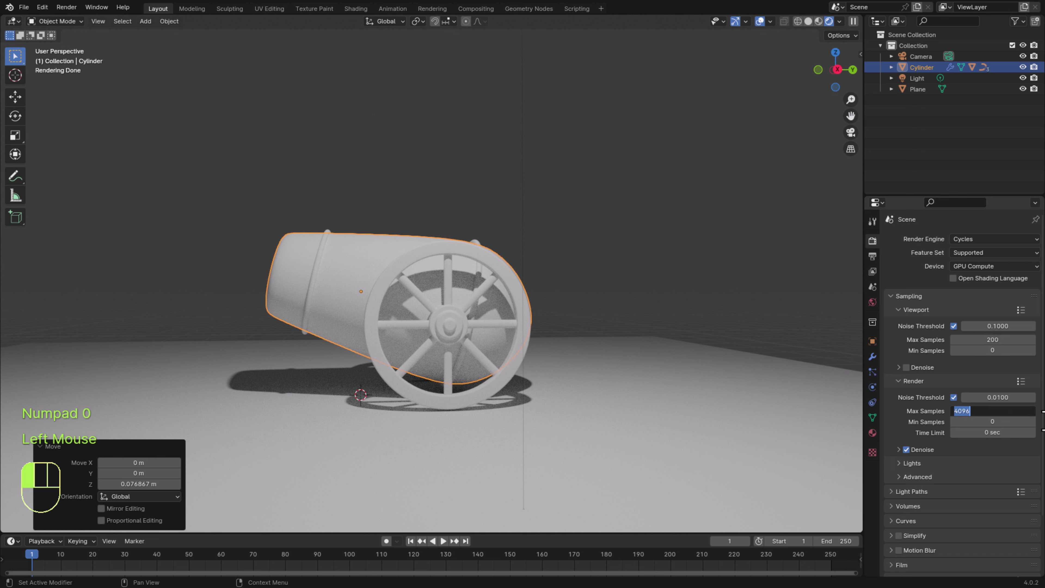
pyautogui.write('300')
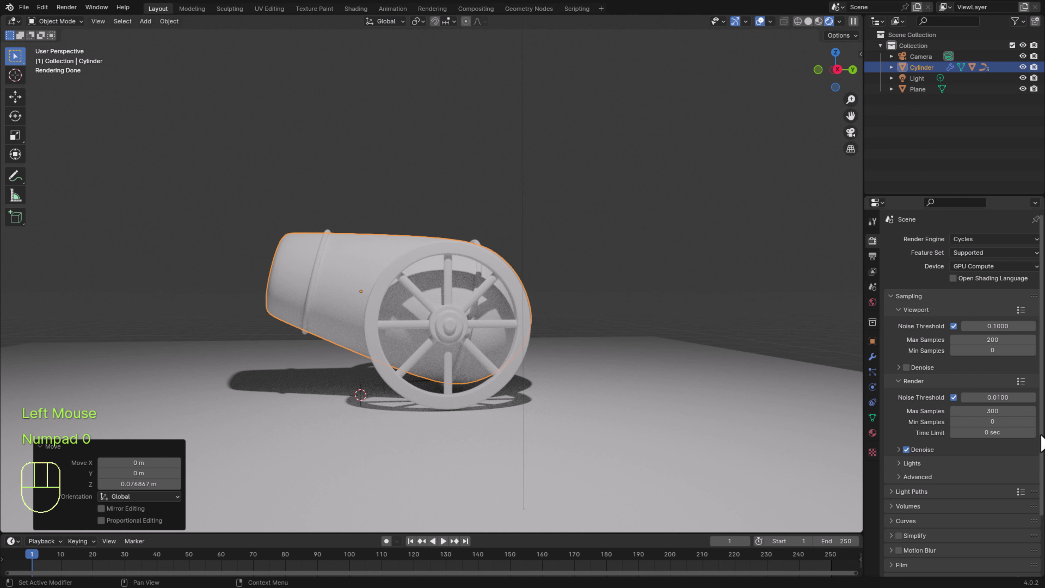
# Set the color management view transform to Filmic with the Medium High Contrast look, and save the file.
pyautogui.scroll(-5, 967, 484)
pyautogui.click(891, 570)
pyautogui.scroll(-3, 958, 508)
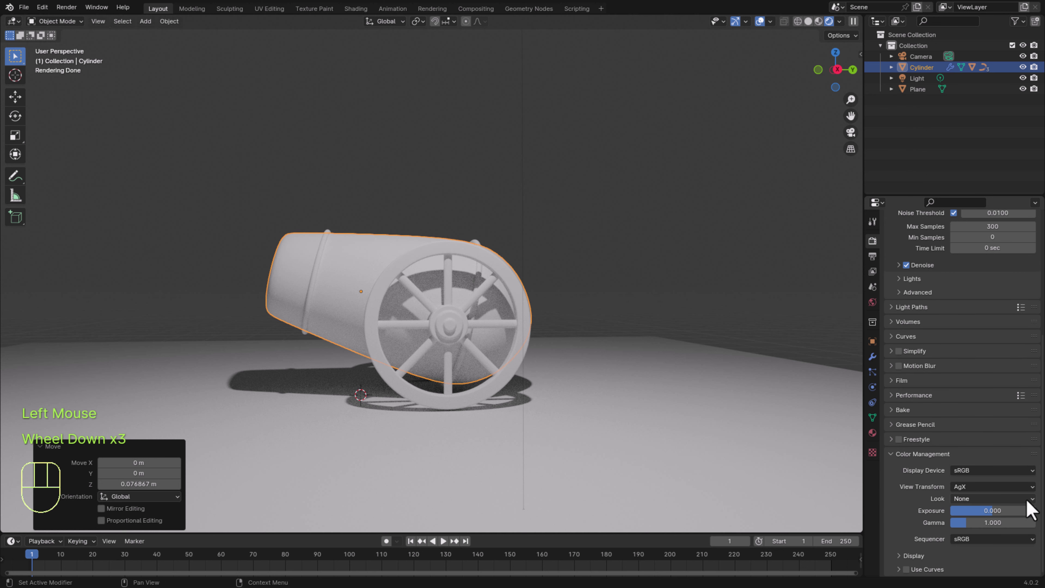
pyautogui.click(1027, 500)
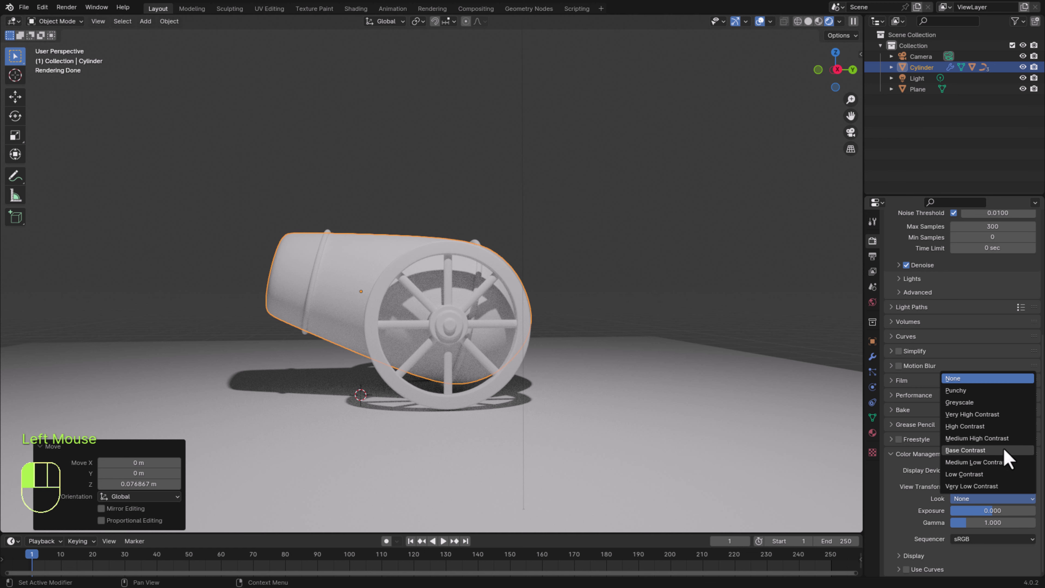
pyautogui.click(1002, 437)
pyautogui.click(1027, 487)
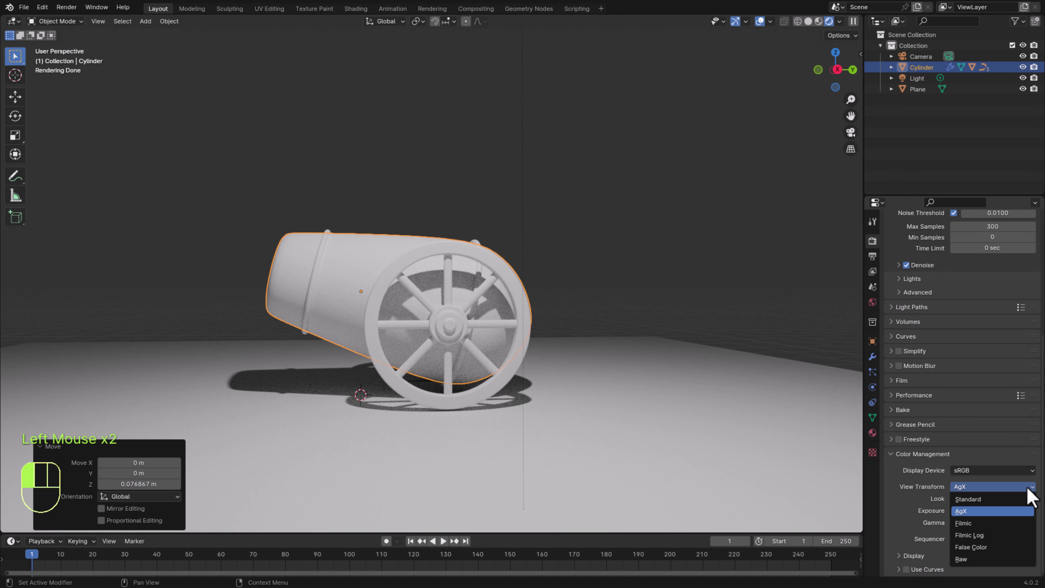
pyautogui.click(984, 525)
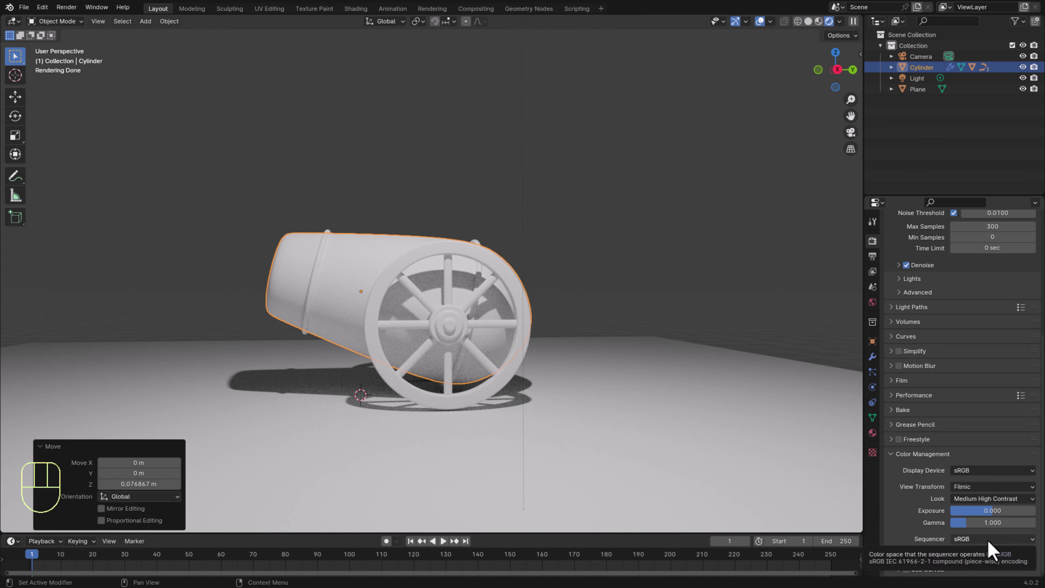
pyautogui.hotkey('ctrl', 's')
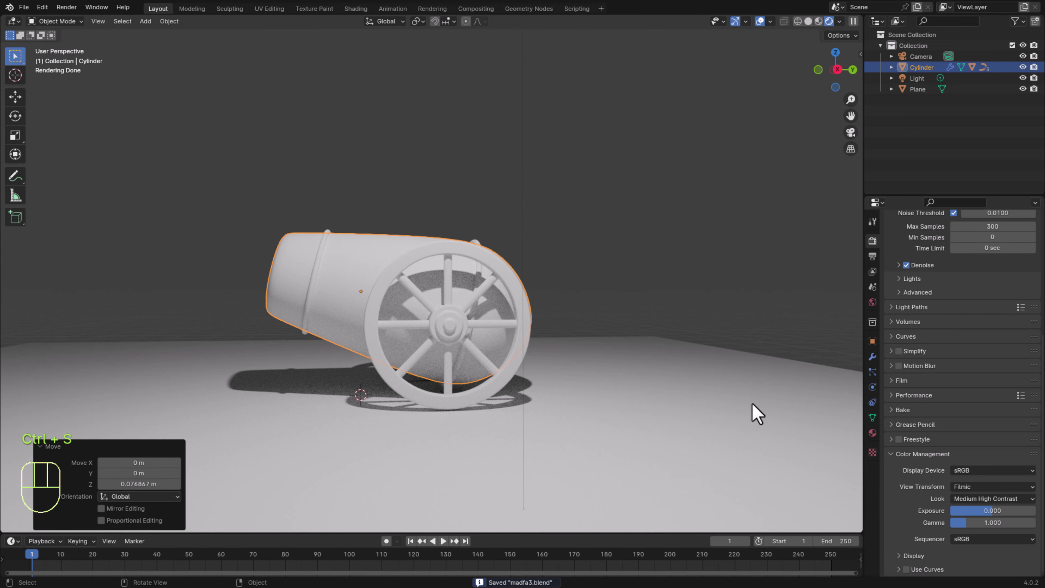
# Create a new barrel material with a near-black base color, metallic 1.000 and roughness 0.350.
pyautogui.moveTo(596, 395); pyautogui.dragTo(626, 411, button='middle')
pyautogui.scroll(-2, 489, 364)
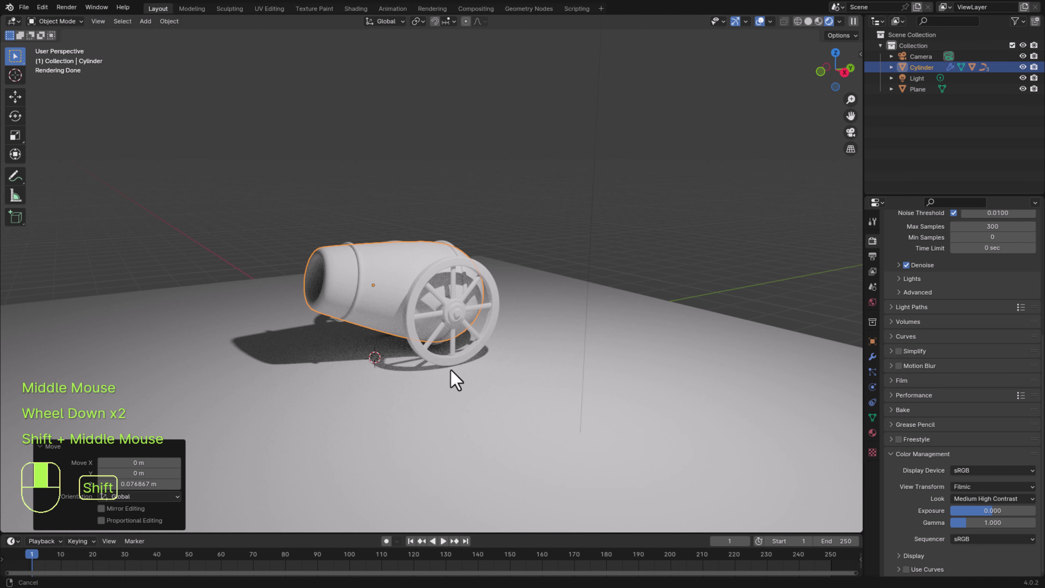
pyautogui.keyDown('shift'); pyautogui.moveTo(451, 370); pyautogui.dragTo(579, 411, button='middle'); pyautogui.keyUp('shift')
pyautogui.scroll(1, 579, 411)
pyautogui.keyDown('shift'); pyautogui.moveTo(735, 437); pyautogui.dragTo(679, 420, button='middle'); pyautogui.keyUp('shift')
pyautogui.moveTo(679, 420); pyautogui.dragTo(411, 310, button='middle')
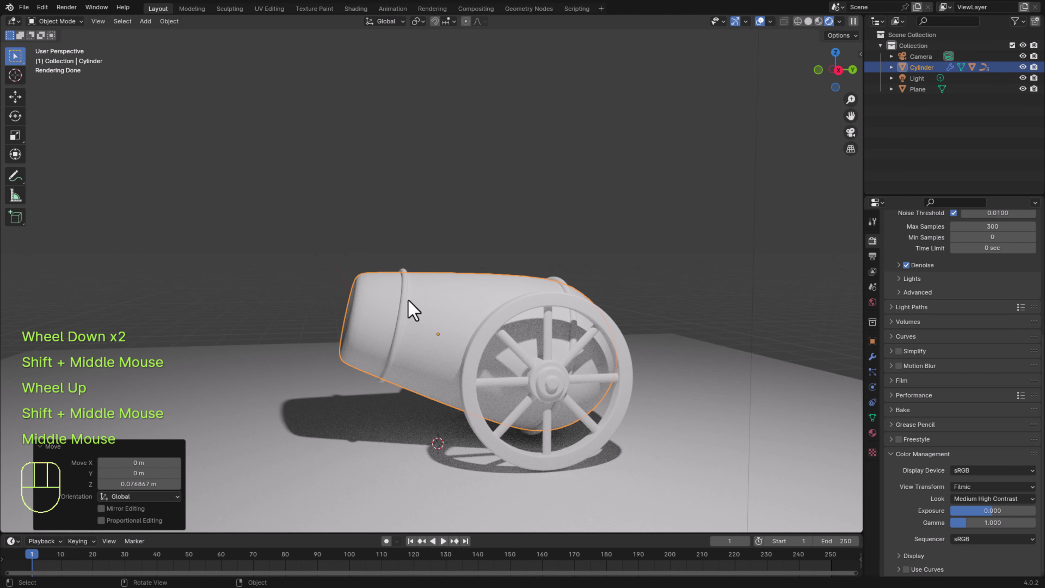
pyautogui.click(872, 433)
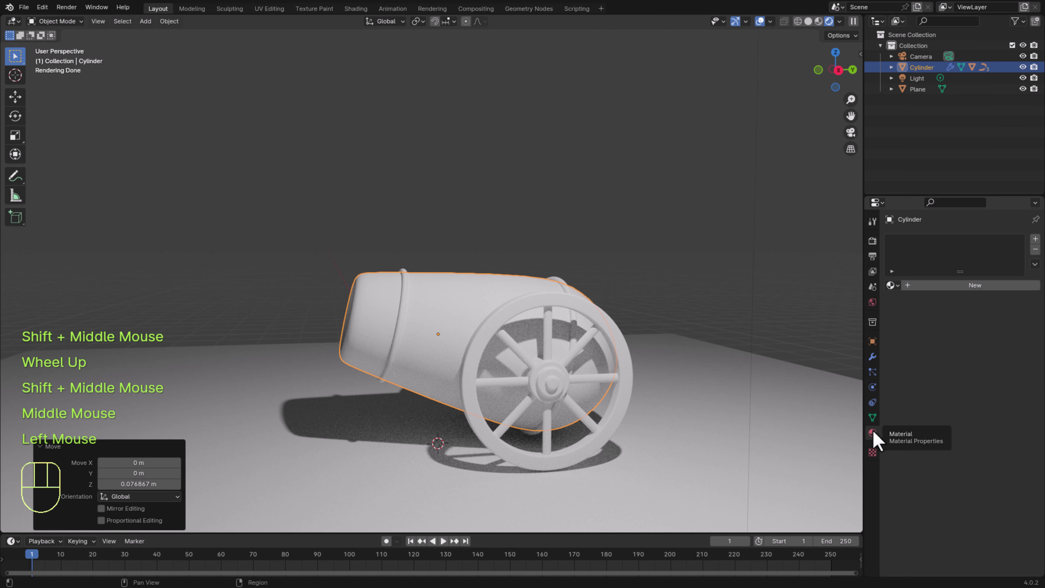
pyautogui.click(966, 286)
pyautogui.click(997, 356)
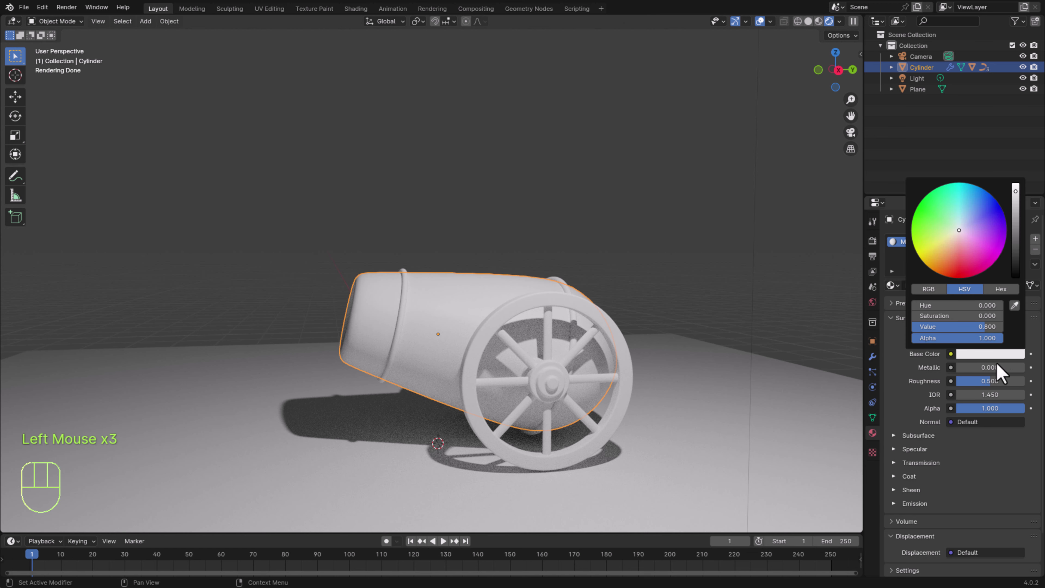
pyautogui.moveTo(1014, 219); pyautogui.dragTo(1015, 258)
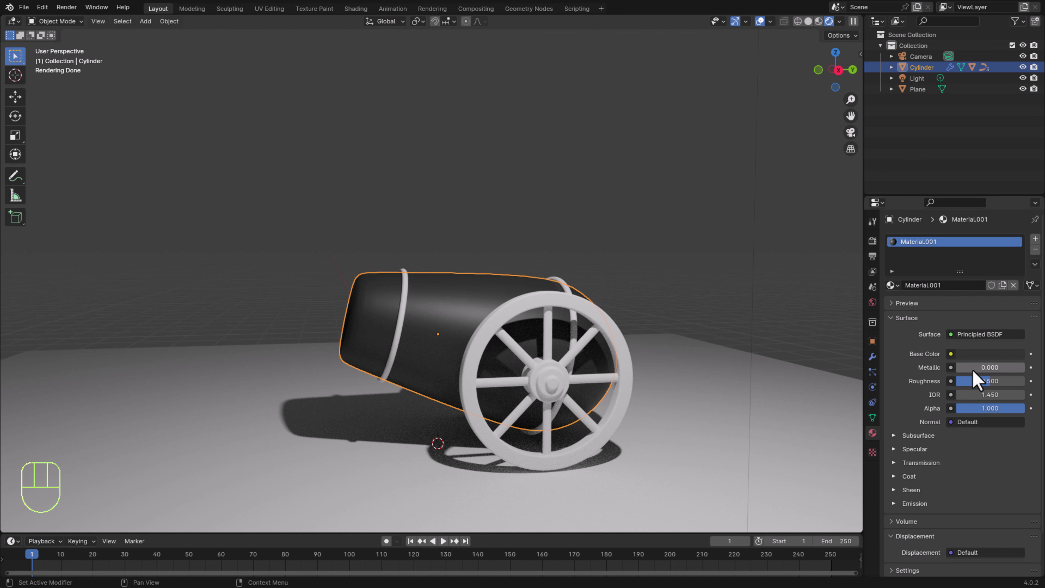
pyautogui.moveTo(974, 368)
pyautogui.mouseDown()
pyautogui.moveTo(1024, 368)
pyautogui.moveTo(978, 381)
pyautogui.mouseUp()
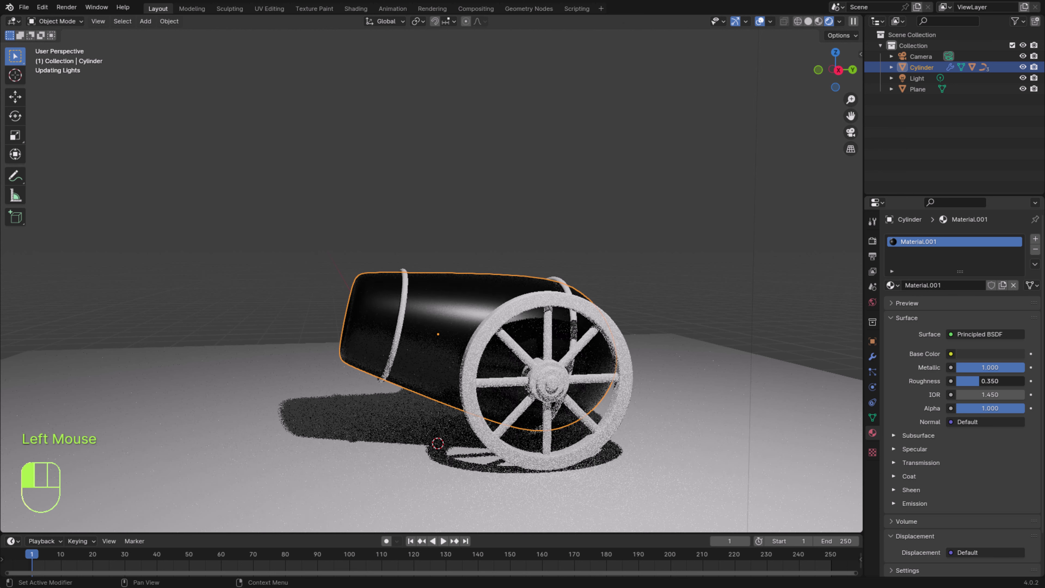
# Create a new material for the ring near the barrel's muzzle and darken its base color to a value of 0.042.
pyautogui.click(402, 318)
pyautogui.click(990, 354)
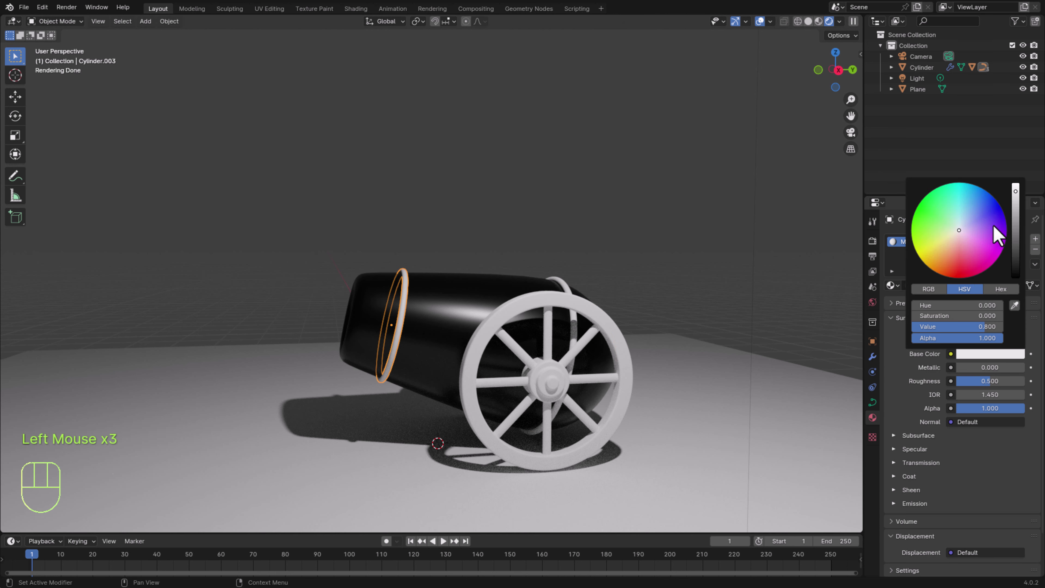
pyautogui.moveTo(1015, 205); pyautogui.dragTo(1015, 256)
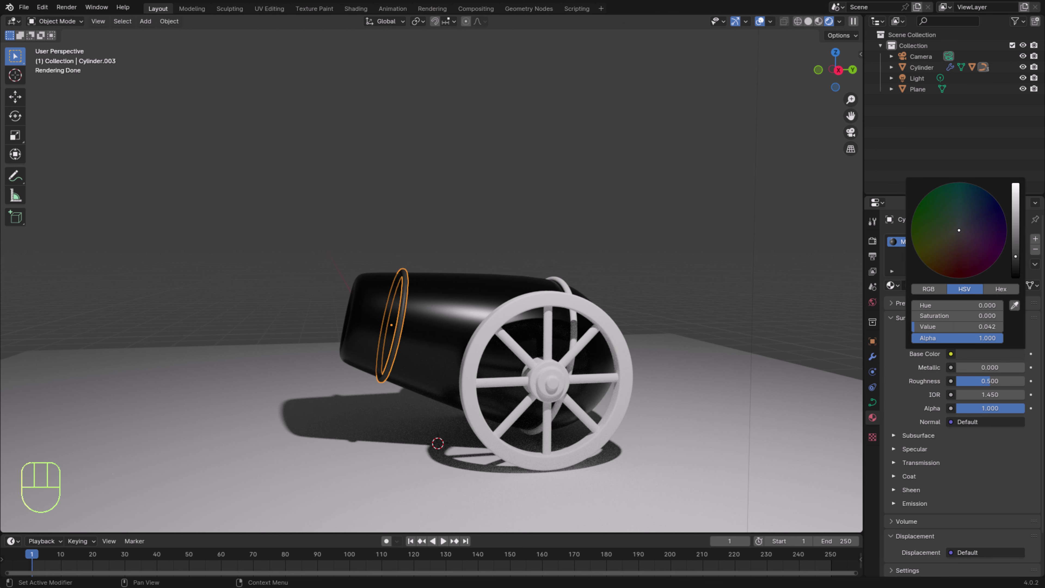
pyautogui.click(682, 276)
pyautogui.moveTo(393, 433); pyautogui.dragTo(415, 433, button='middle')
pyautogui.scroll(1, 419, 427)
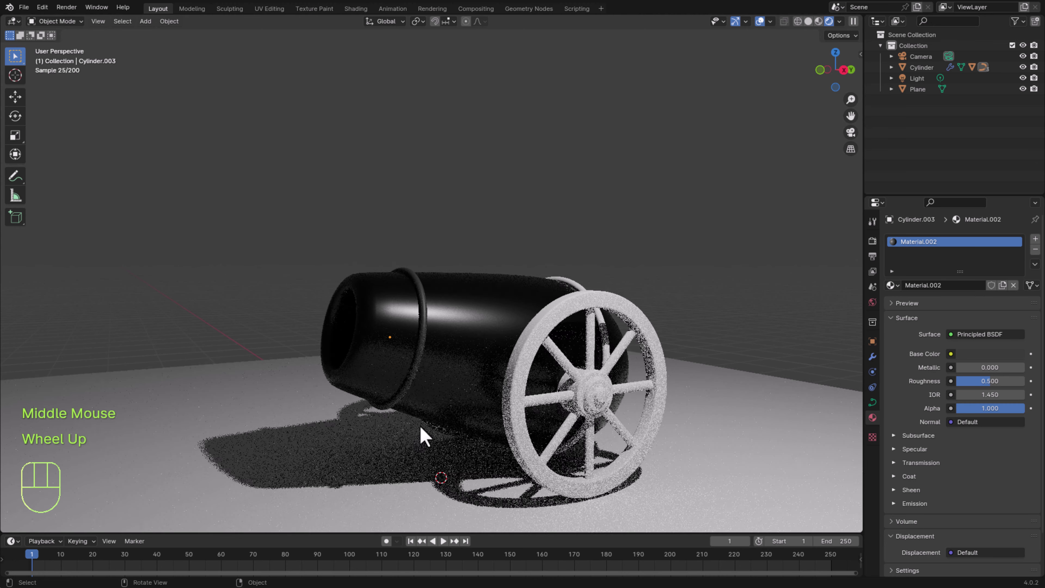
# Scale the ring near the barrel's muzzle very slightly and save the file.
pyautogui.click(416, 372)
pyautogui.moveTo(490, 443); pyautogui.dragTo(473, 443, button='middle')
pyautogui.press('s')
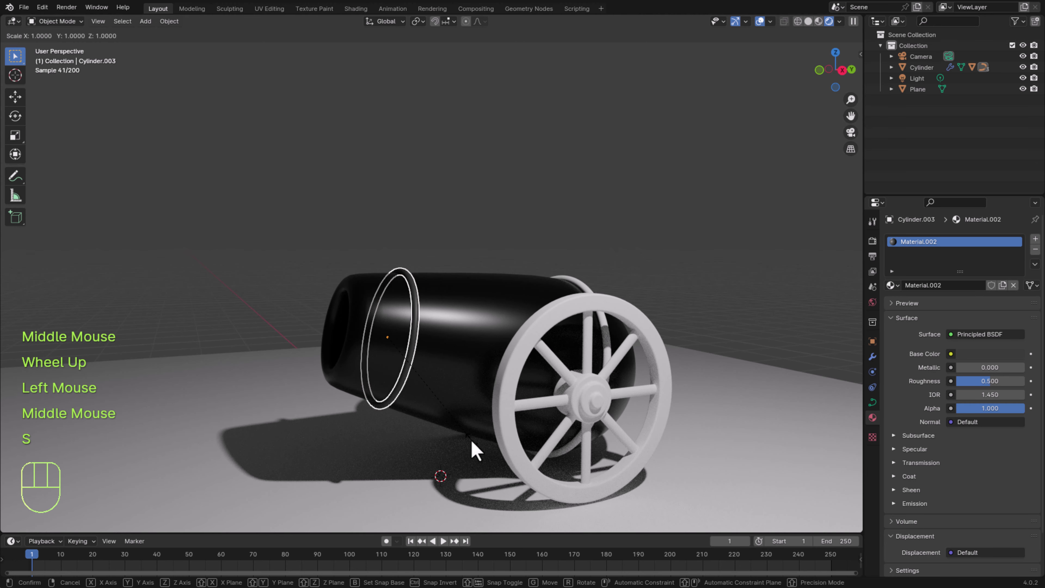
pyautogui.click(471, 440)
pyautogui.click(432, 396)
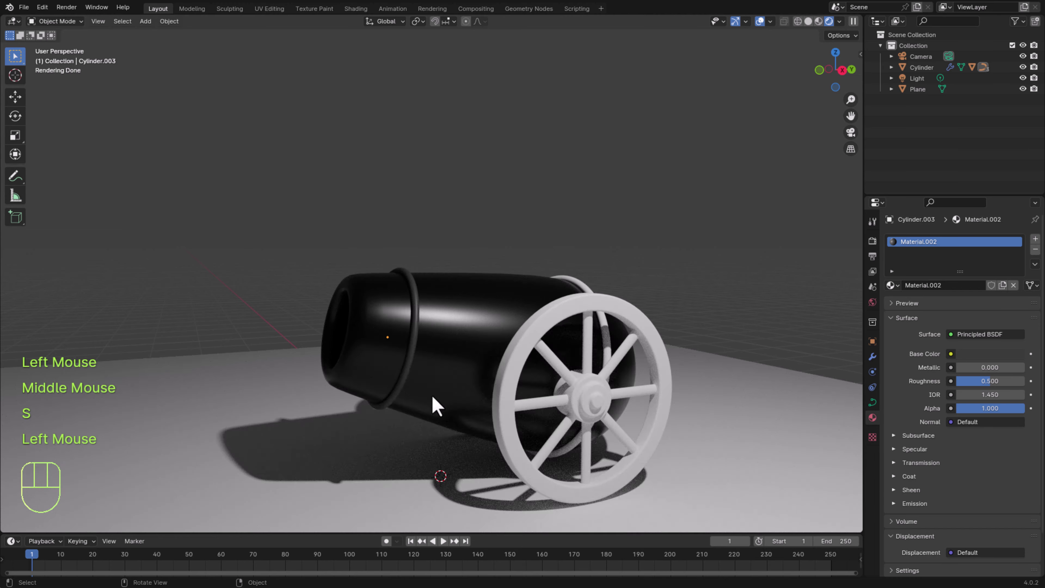
pyautogui.moveTo(435, 405); pyautogui.dragTo(457, 415, button='middle')
pyautogui.hotkey('ctrl', 's')
# Copy the front ring's material to the ring near the barrel's rear.
pyautogui.scroll(-2, 460, 402)
pyautogui.click(564, 289)
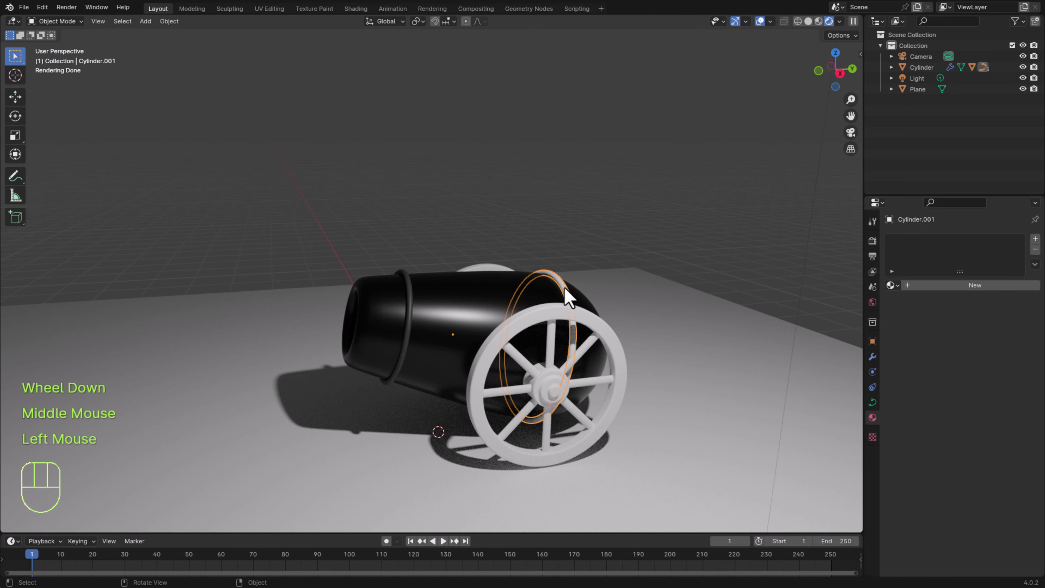
pyautogui.keyDown('shift'); pyautogui.click(409, 316); pyautogui.keyUp('shift')
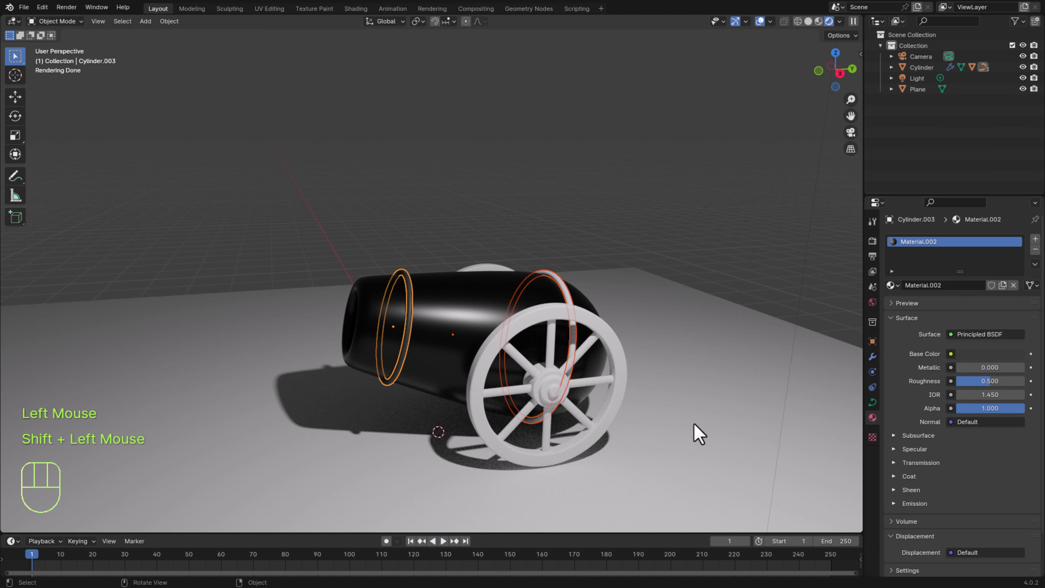
pyautogui.click(1034, 264)
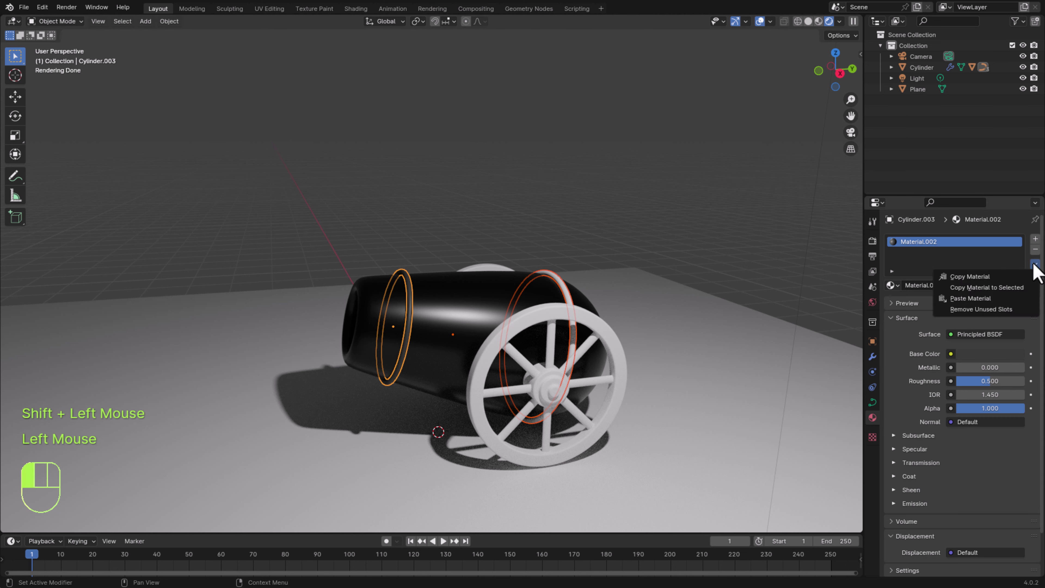
pyautogui.click(1010, 287)
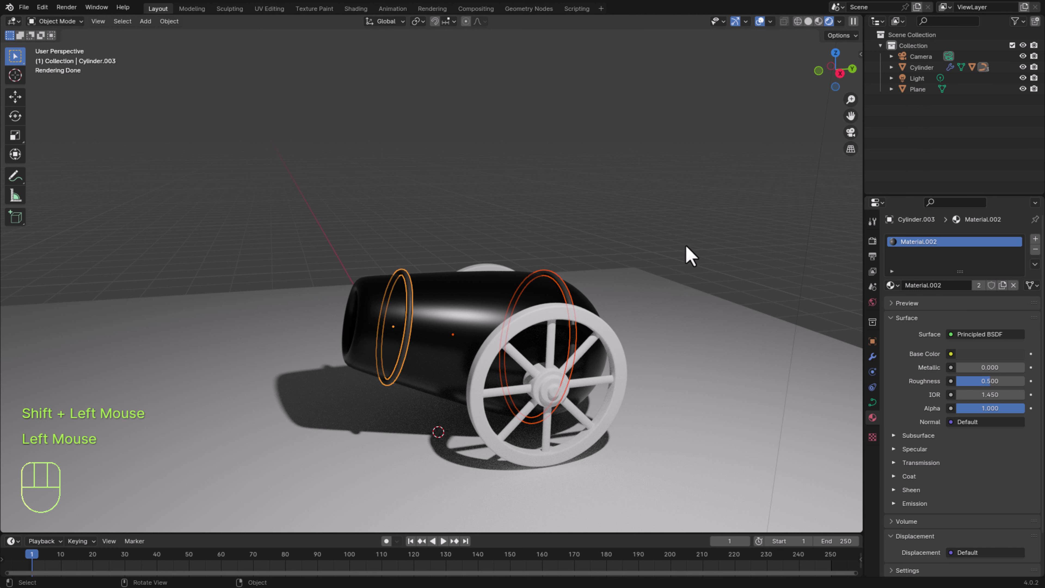
pyautogui.click(385, 343)
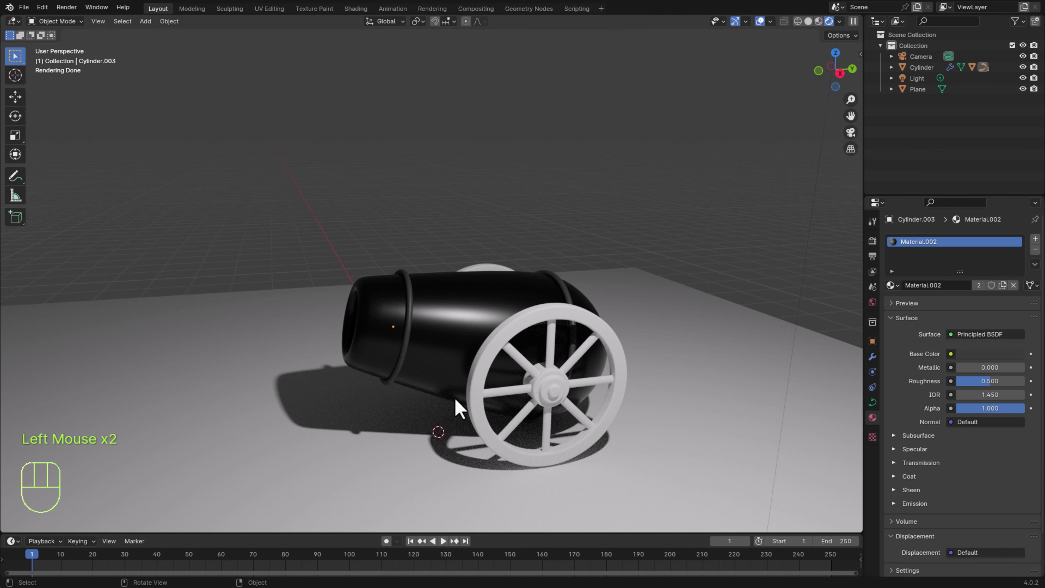
# Set the ring material's metallic to 0.220 and roughness to about 0.256, and save the file.
pyautogui.scroll(2, 457, 408)
pyautogui.moveTo(443, 400); pyautogui.dragTo(449, 369, button='middle')
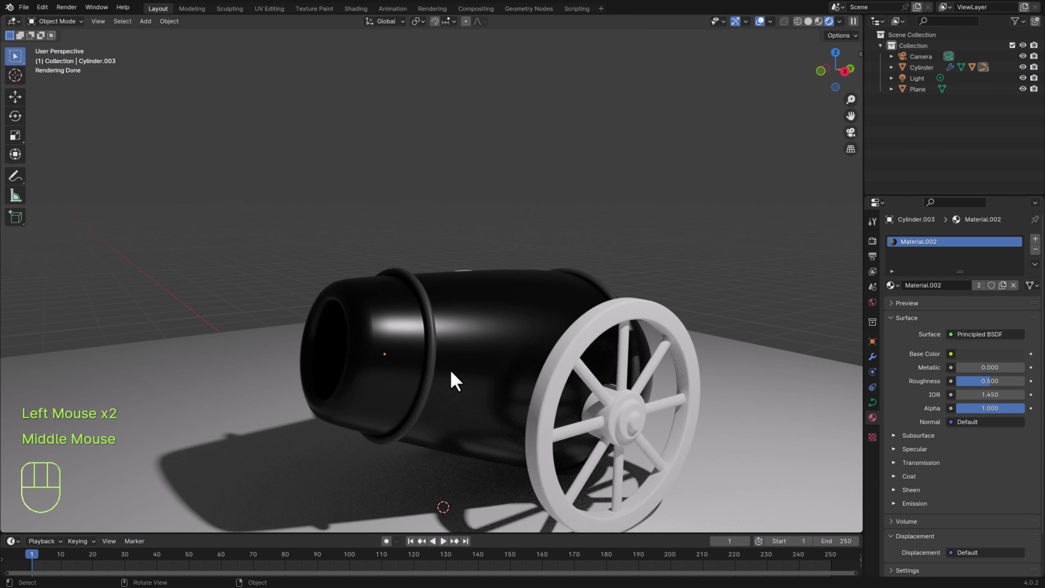
pyautogui.click(434, 379)
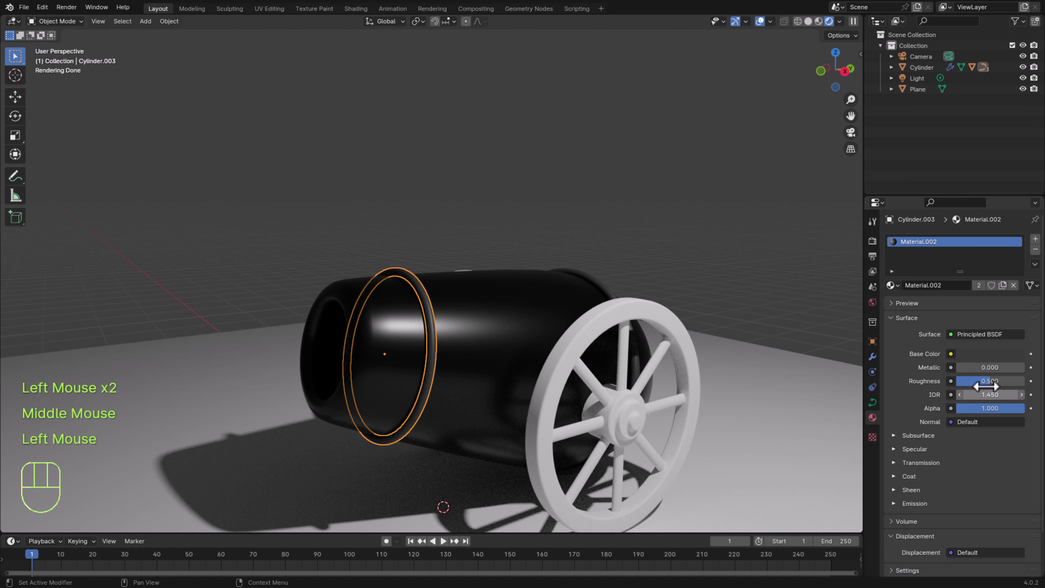
pyautogui.moveTo(976, 367)
pyautogui.mouseDown()
pyautogui.moveTo(989, 367)
pyautogui.moveTo(944, 381)
pyautogui.moveTo(961, 381)
pyautogui.mouseUp()
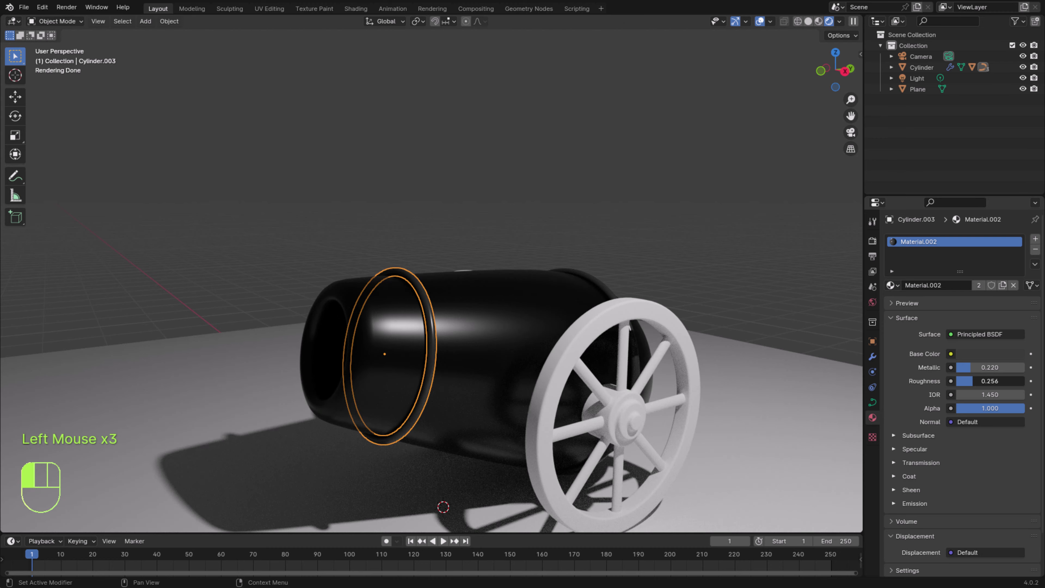
pyautogui.click(649, 415)
pyautogui.moveTo(649, 416); pyautogui.dragTo(568, 417, button='middle')
pyautogui.moveTo(353, 433); pyautogui.dragTo(585, 425, button='middle')
pyautogui.scroll(-2, 486, 419)
pyautogui.scroll(2, 622, 457)
pyautogui.hotkey('ctrl', 's')
# Create a new wheel material with a light brown base color of about hue 0.065, saturation 0.762 and value 0.496.
pyautogui.click(643, 455)
pyautogui.scroll(1, 642, 441)
pyautogui.click(988, 285)
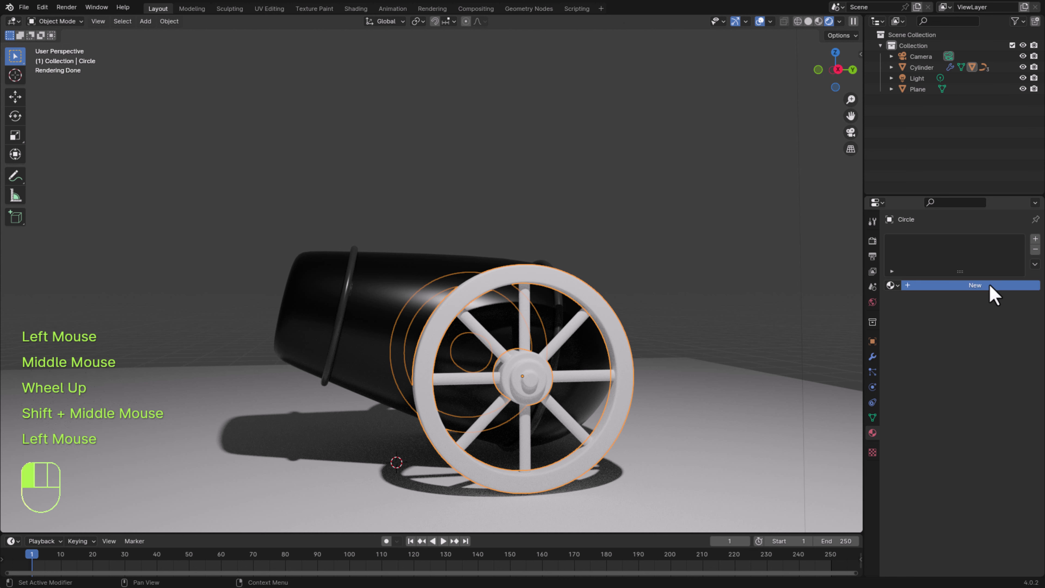
pyautogui.click(996, 354)
pyautogui.click(988, 353)
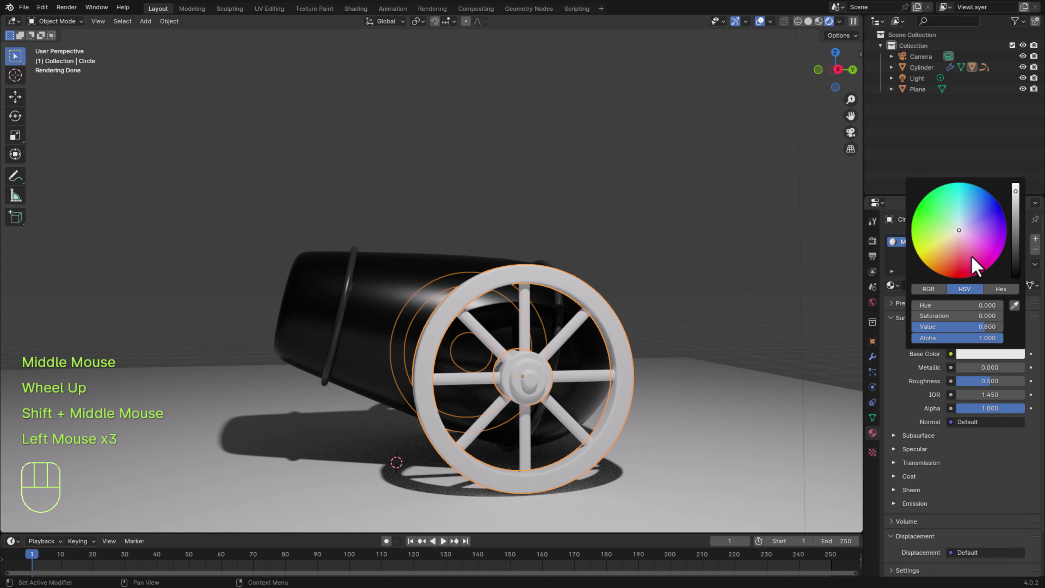
pyautogui.click(946, 244)
pyautogui.click(946, 253)
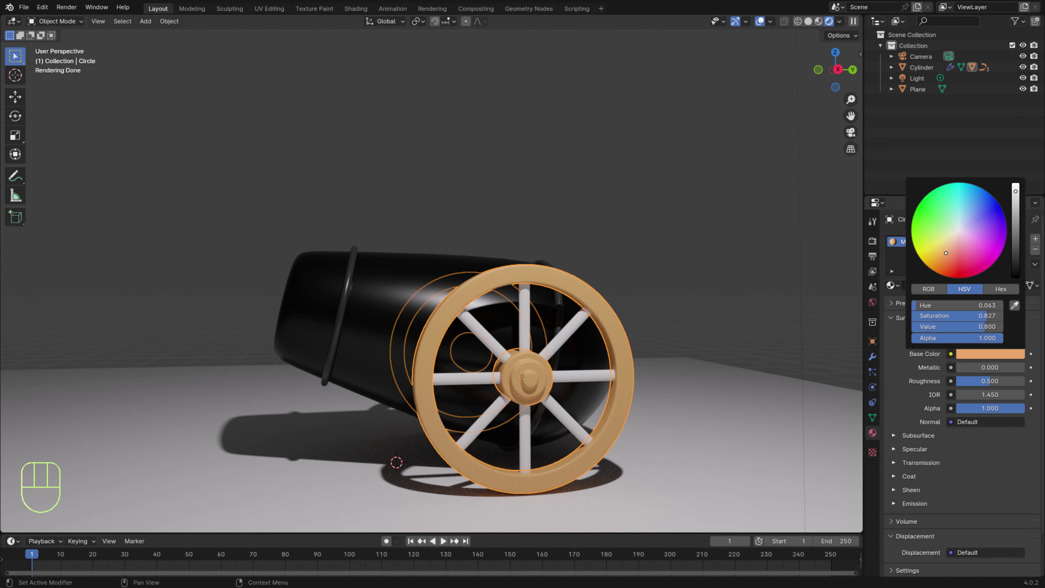
pyautogui.click(1016, 207)
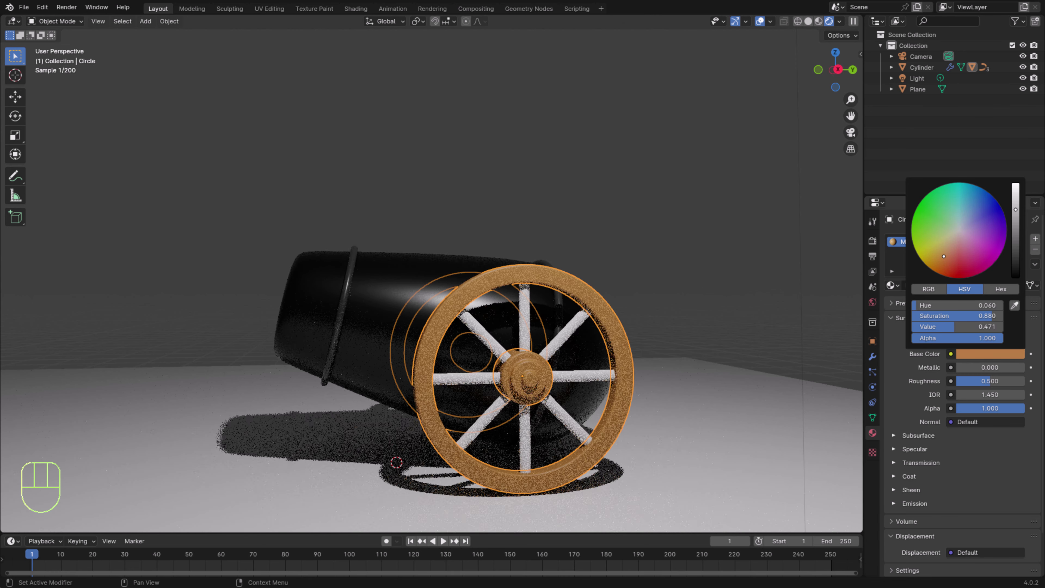
pyautogui.click(943, 254)
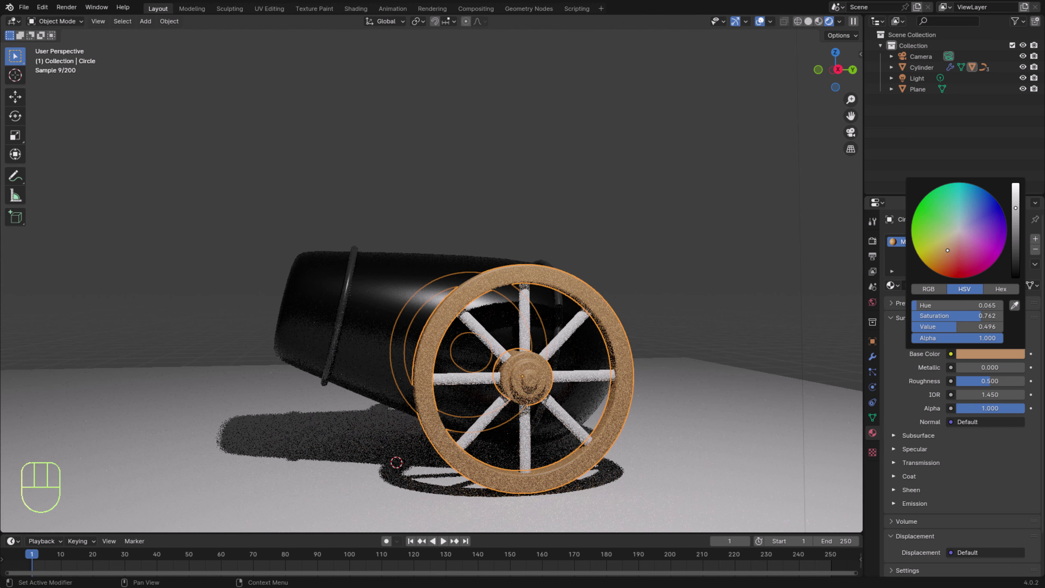
pyautogui.click(699, 271)
# Enter Edit Mode on the wheel and select all the front face loops of its central hub.
pyautogui.moveTo(648, 368)
pyautogui.mouseDown(button='middle')
pyautogui.moveTo(714, 378)
pyautogui.moveTo(662, 368)
pyautogui.moveTo(642, 383)
pyautogui.mouseUp(button='middle')
pyautogui.scroll(2, 677, 477)
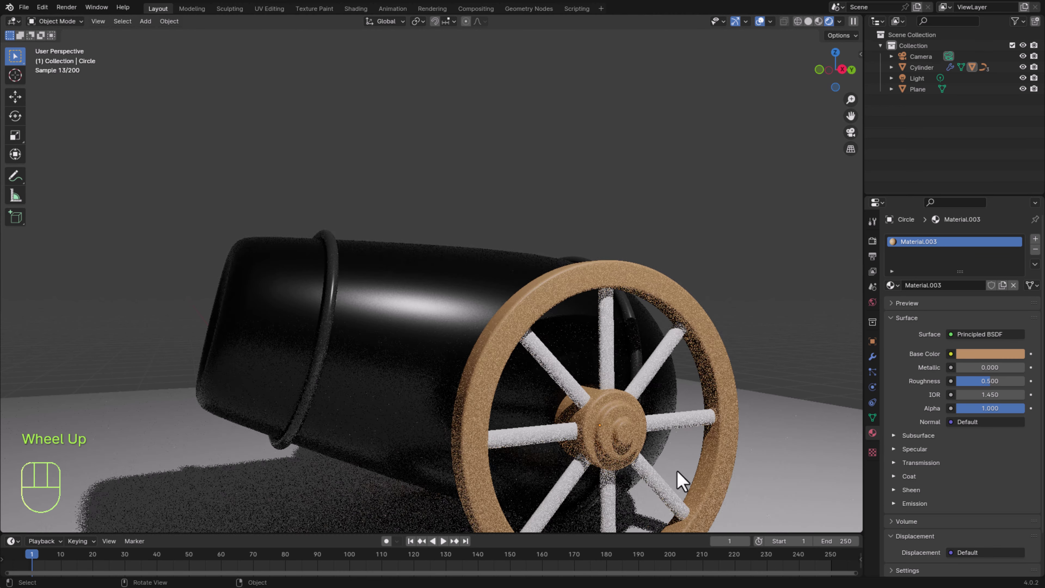
pyautogui.keyDown('shift'); pyautogui.moveTo(719, 490); pyautogui.dragTo(593, 457, button='middle'); pyautogui.keyUp('shift')
pyautogui.keyDown('shift'); pyautogui.moveTo(593, 457); pyautogui.dragTo(612, 485, button='middle'); pyautogui.keyUp('shift')
pyautogui.scroll(2, 612, 485)
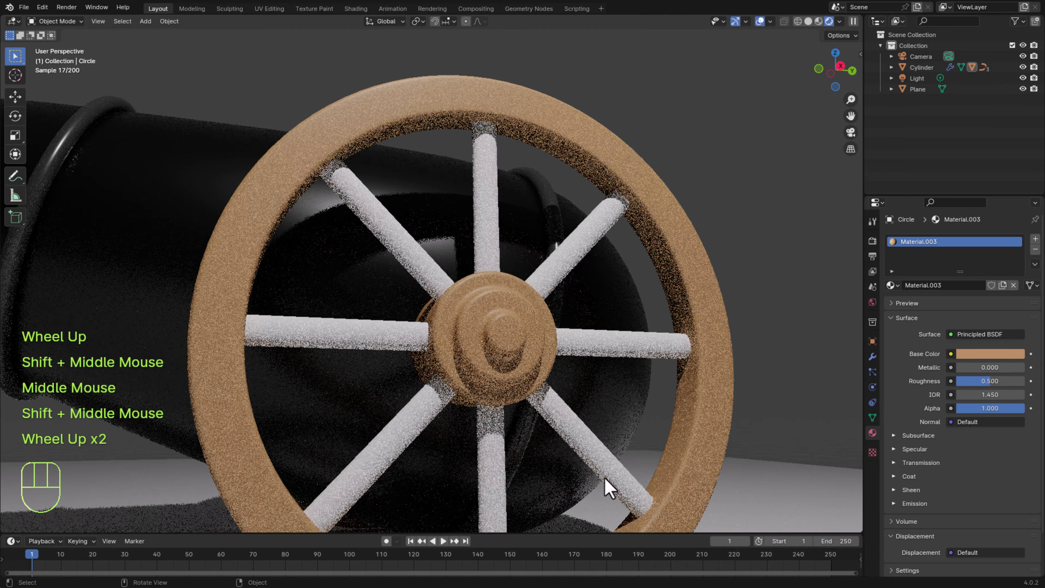
pyautogui.click(492, 362)
pyautogui.press('Tab')
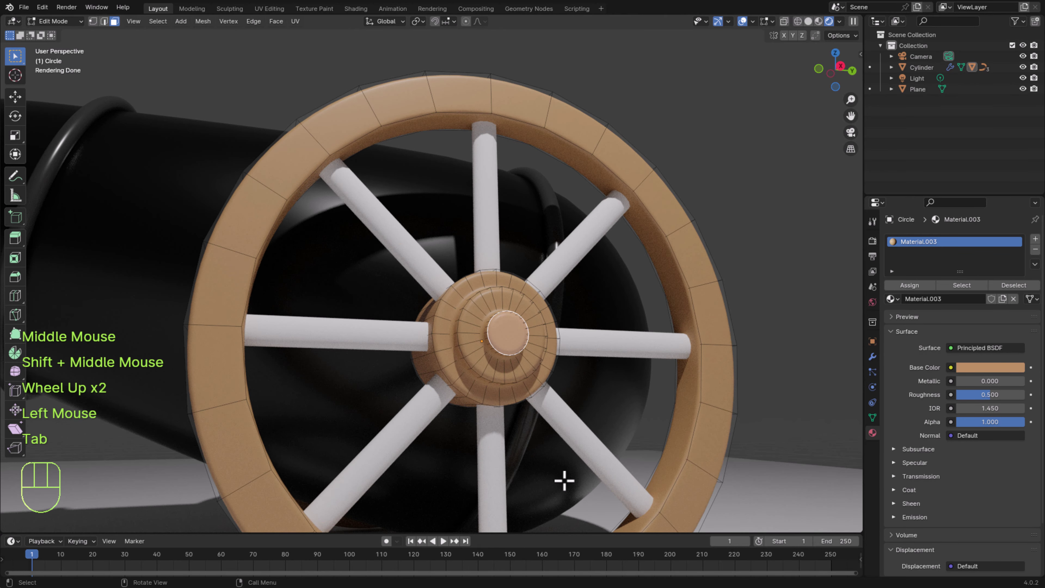
pyautogui.moveTo(562, 481); pyautogui.dragTo(483, 427, button='middle')
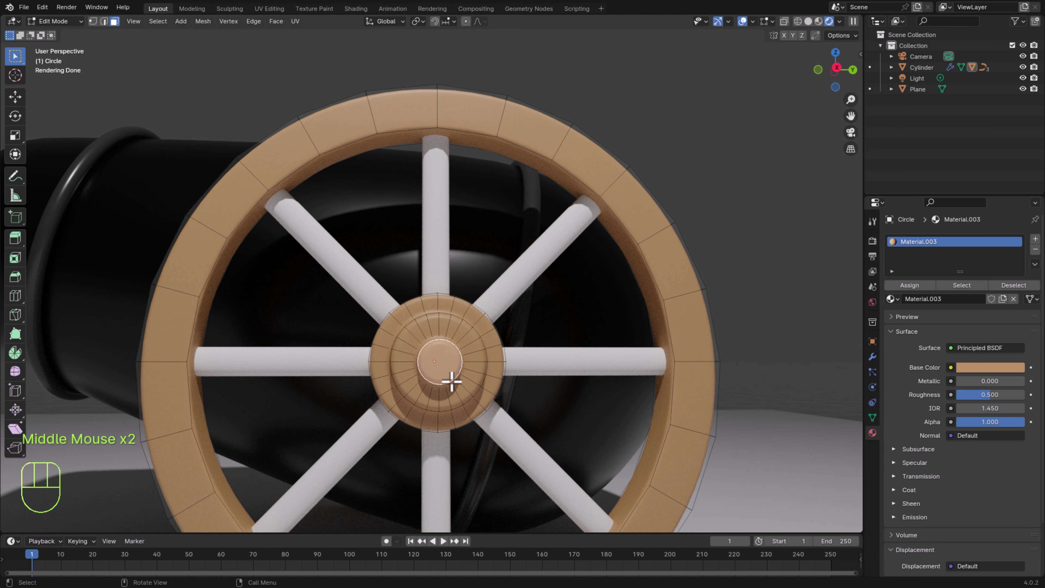
pyautogui.keyDown('alt'); pyautogui.keyDown('shift'); pyautogui.click(469, 337); pyautogui.keyUp('shift'); pyautogui.keyUp('alt')
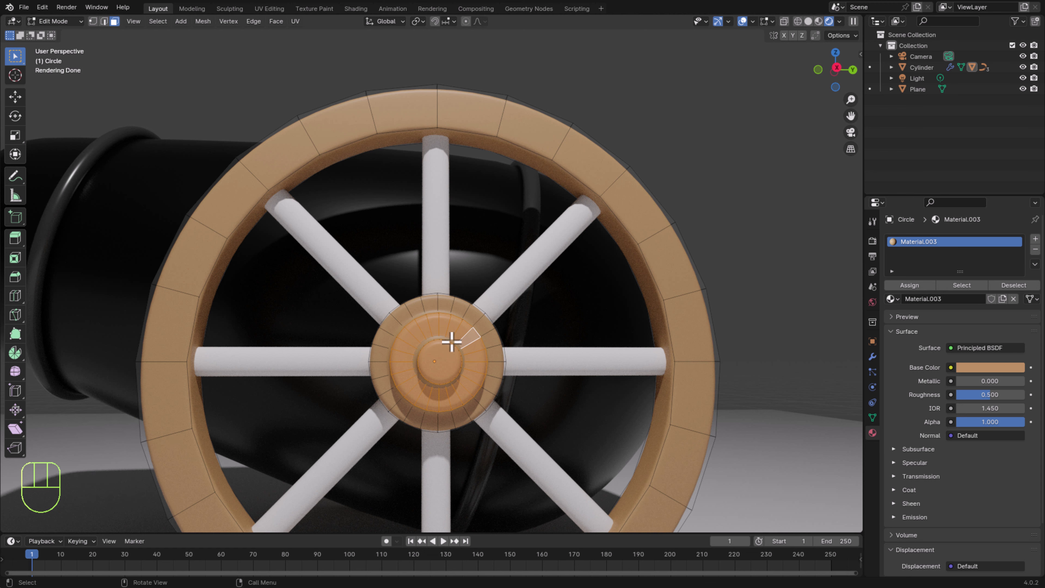
pyautogui.keyDown('alt'); pyautogui.keyDown('shift'); pyautogui.click(470, 311); pyautogui.keyUp('shift'); pyautogui.keyUp('alt')
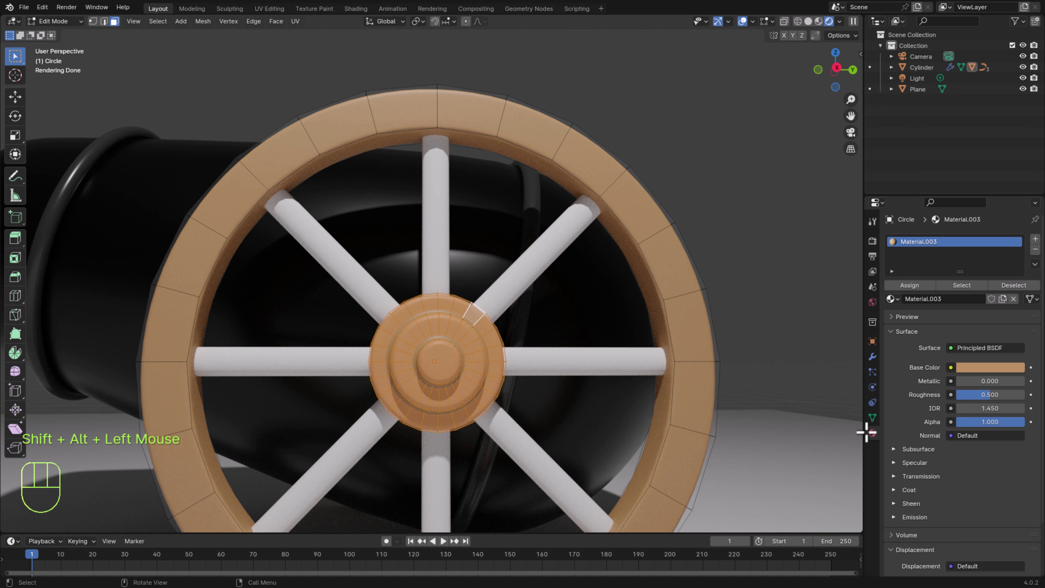
# Add a second material slot to the wheel, assign it to the hub faces and give it a new dark brown material.
pyautogui.click(1035, 238)
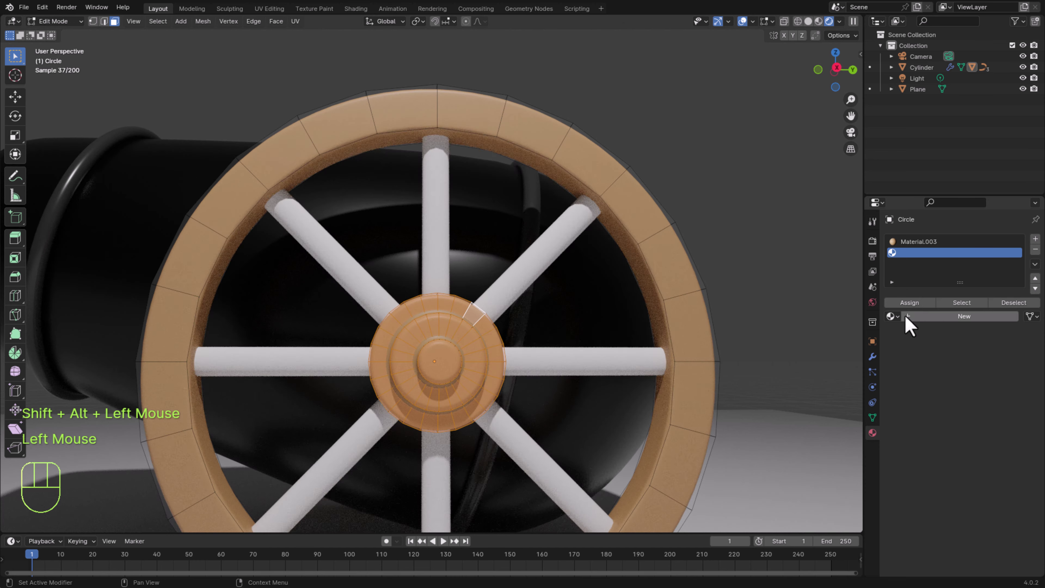
pyautogui.click(909, 303)
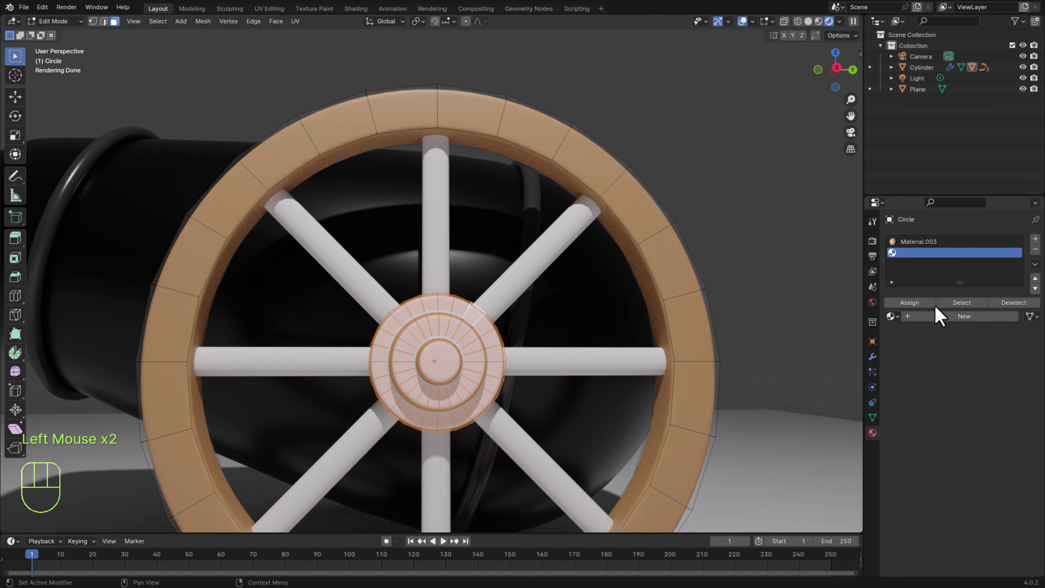
pyautogui.click(988, 313)
pyautogui.click(979, 385)
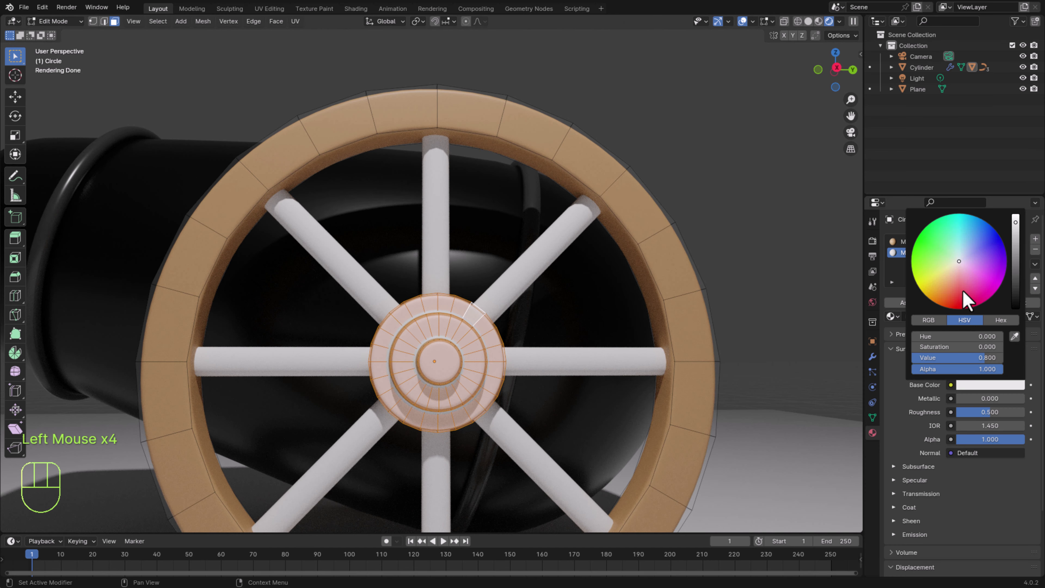
pyautogui.click(947, 290)
pyautogui.scroll(-10, 948, 291)
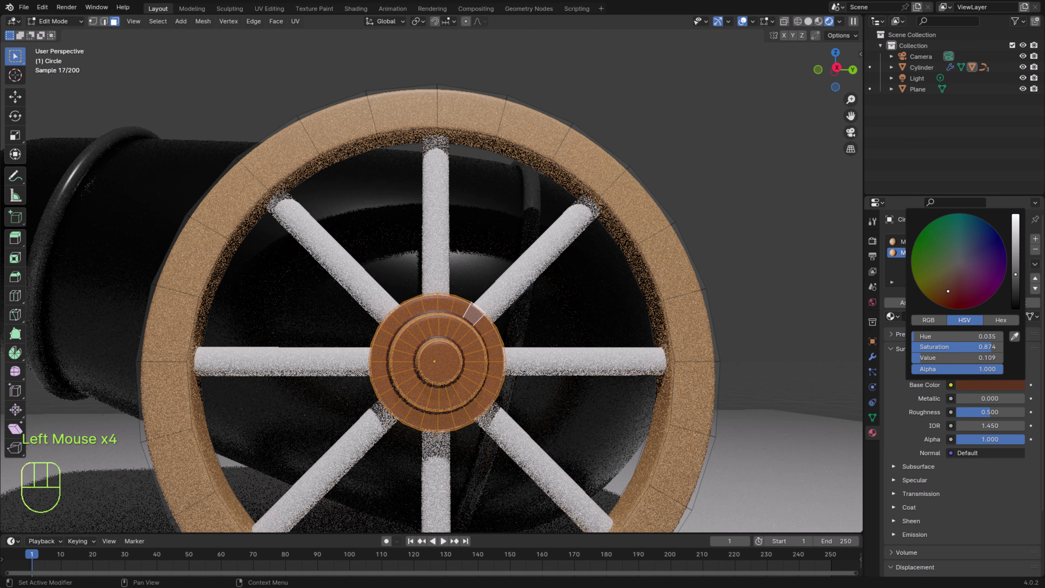
pyautogui.scroll(-2, 949, 291)
# Apply the existing Material.004 to the wheel spokes and save the file.
pyautogui.click(527, 297)
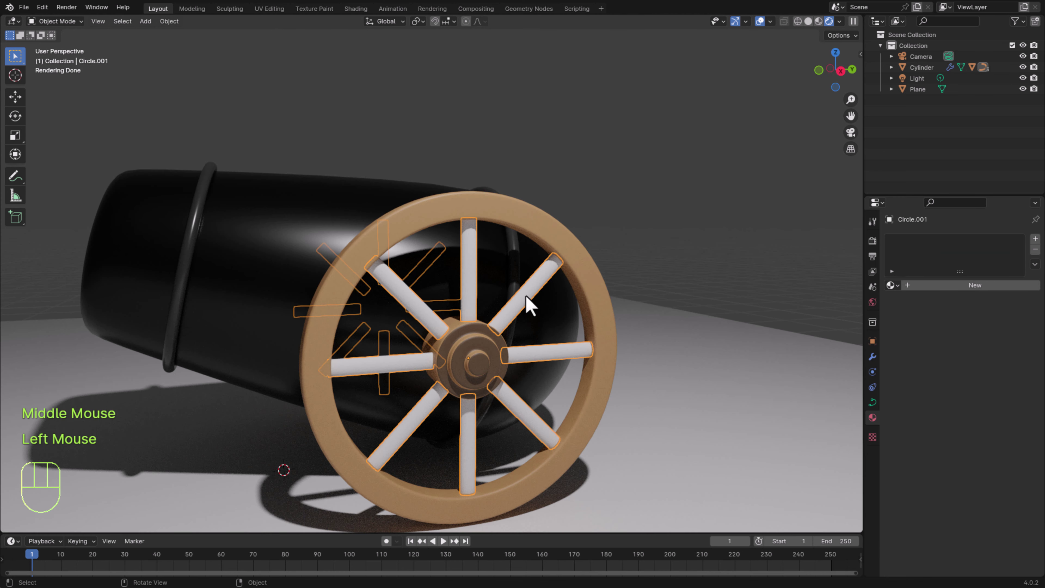
pyautogui.click(891, 285)
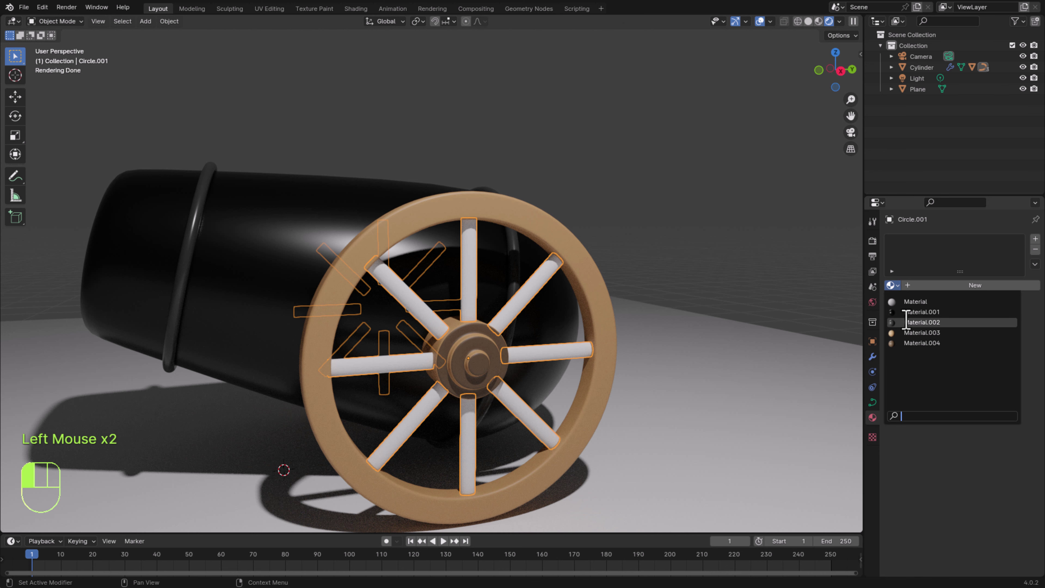
pyautogui.click(909, 341)
pyautogui.click(702, 252)
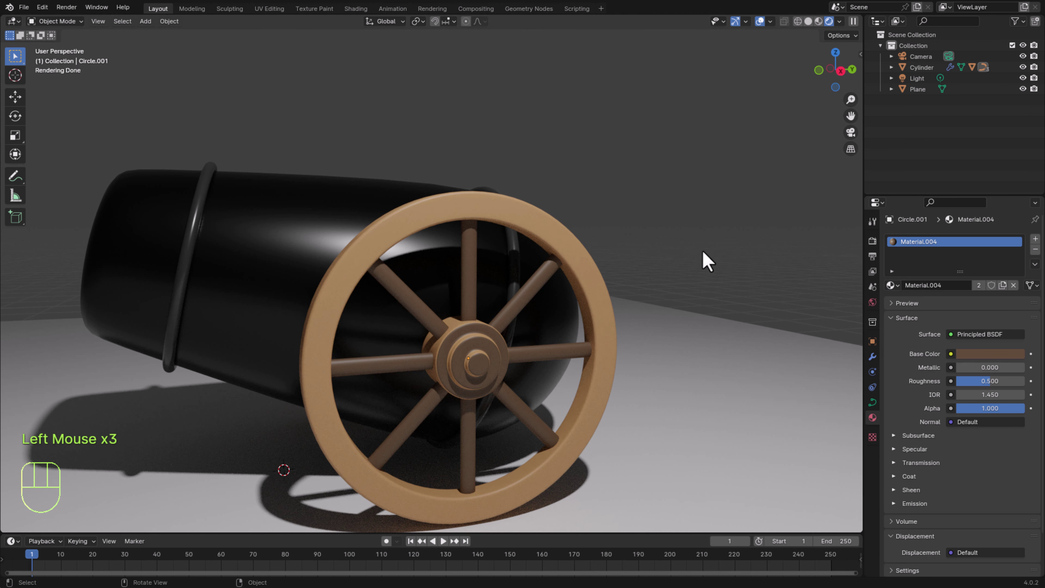
pyautogui.scroll(-2, 658, 392)
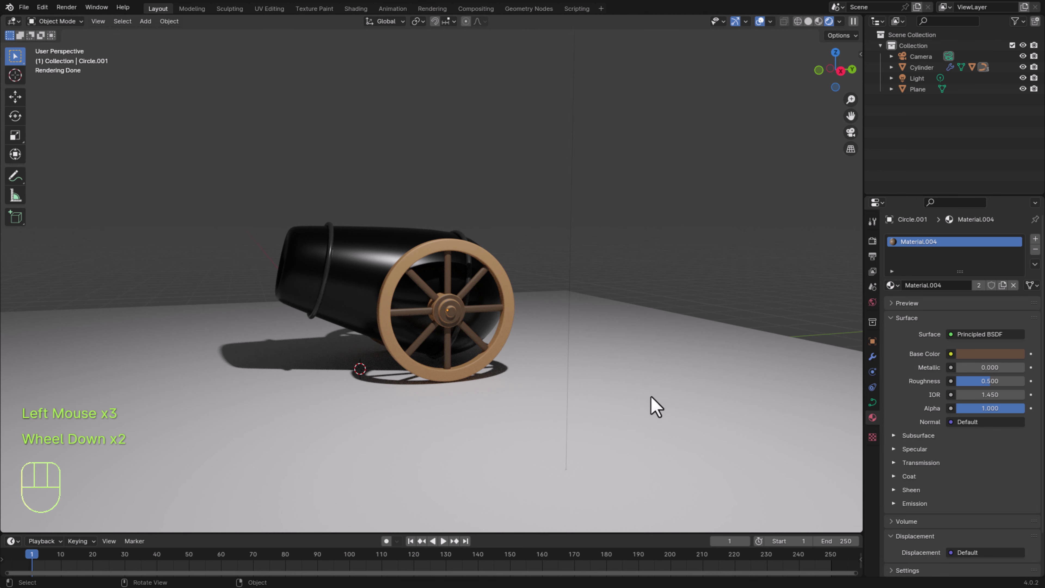
pyautogui.scroll(1, 645, 411)
pyautogui.keyDown('shift'); pyautogui.moveTo(442, 366); pyautogui.dragTo(466, 405, button='middle'); pyautogui.keyUp('shift')
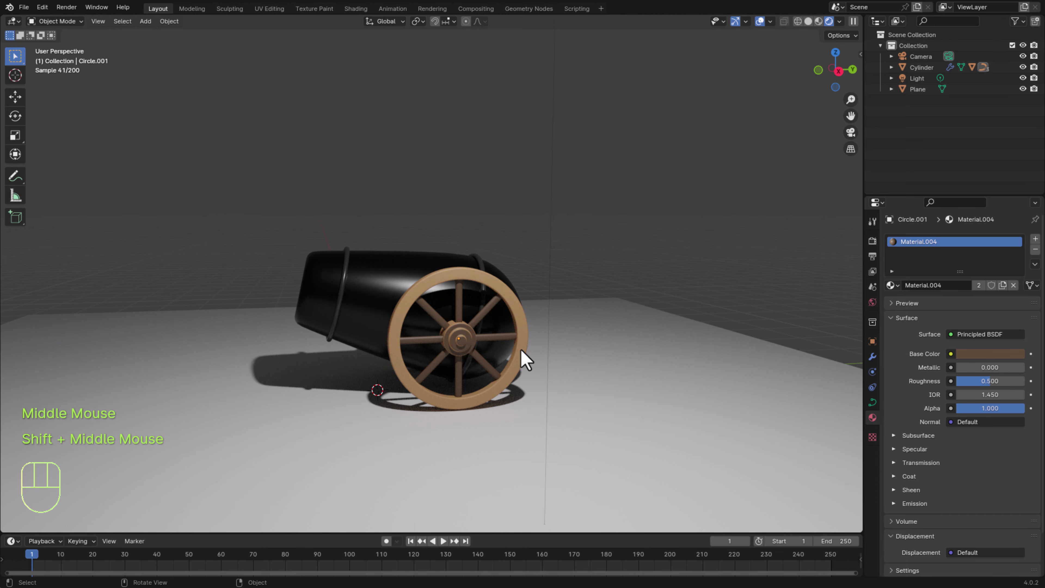
pyautogui.moveTo(523, 353); pyautogui.dragTo(612, 362, button='middle')
pyautogui.hotkey('ctrl', 's')
# Scale the ground plane up uniformly to more than twice its size.
pyautogui.click(619, 385)
pyautogui.press('s')
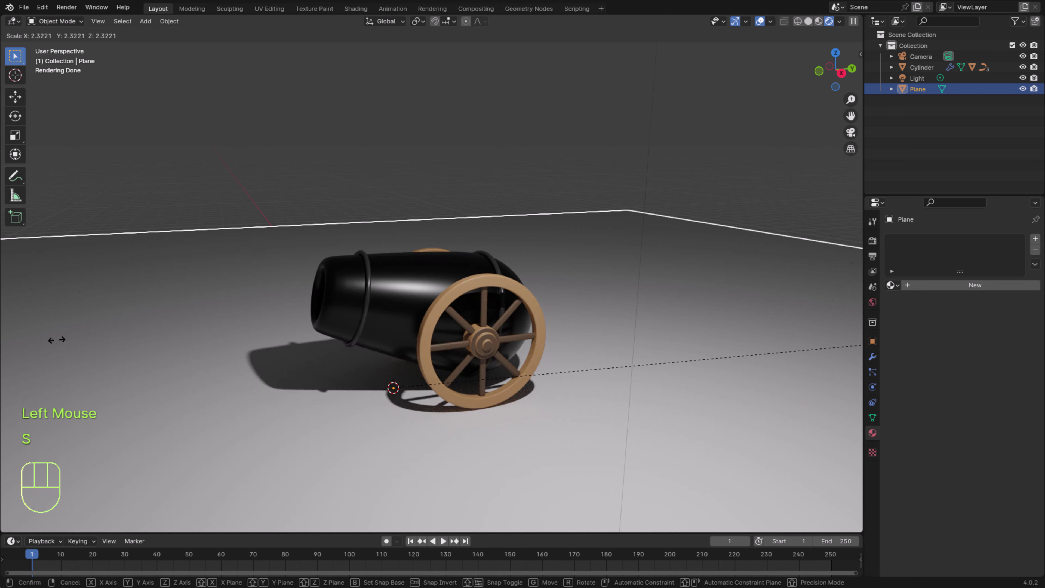
pyautogui.click(637, 438)
pyautogui.moveTo(553, 425); pyautogui.dragTo(545, 416, button='middle')
pyautogui.keyDown('shift'); pyautogui.moveTo(545, 416); pyautogui.dragTo(536, 428, button='middle'); pyautogui.keyUp('shift')
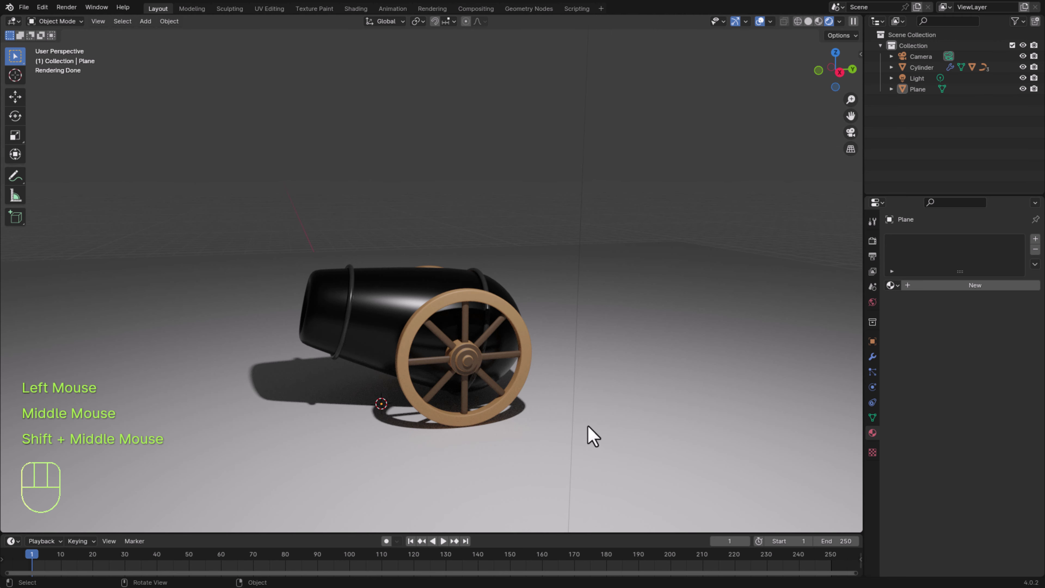
pyautogui.click(404, 172)
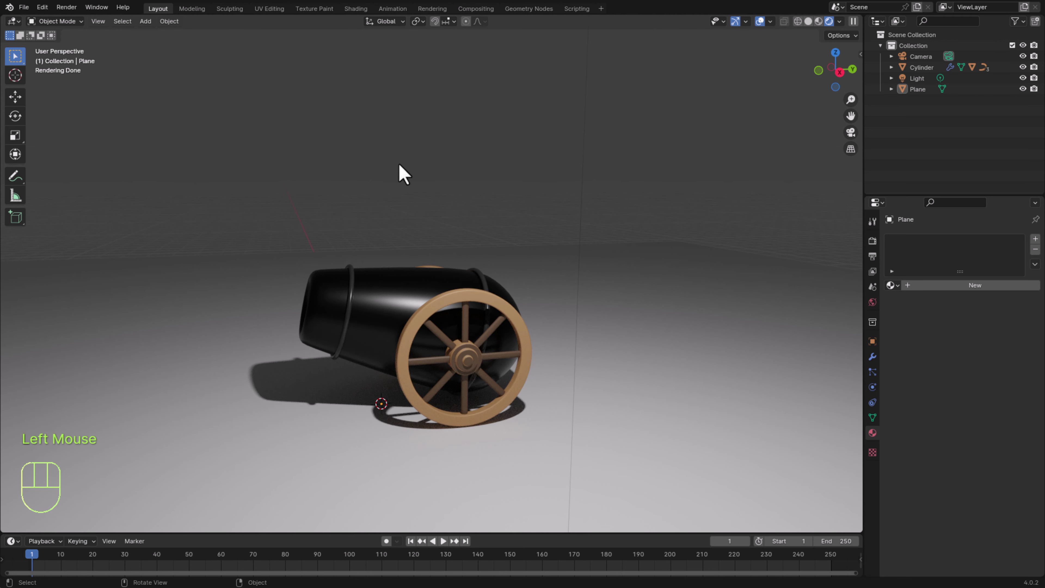
# Add an area light to the scene.
pyautogui.click(146, 21)
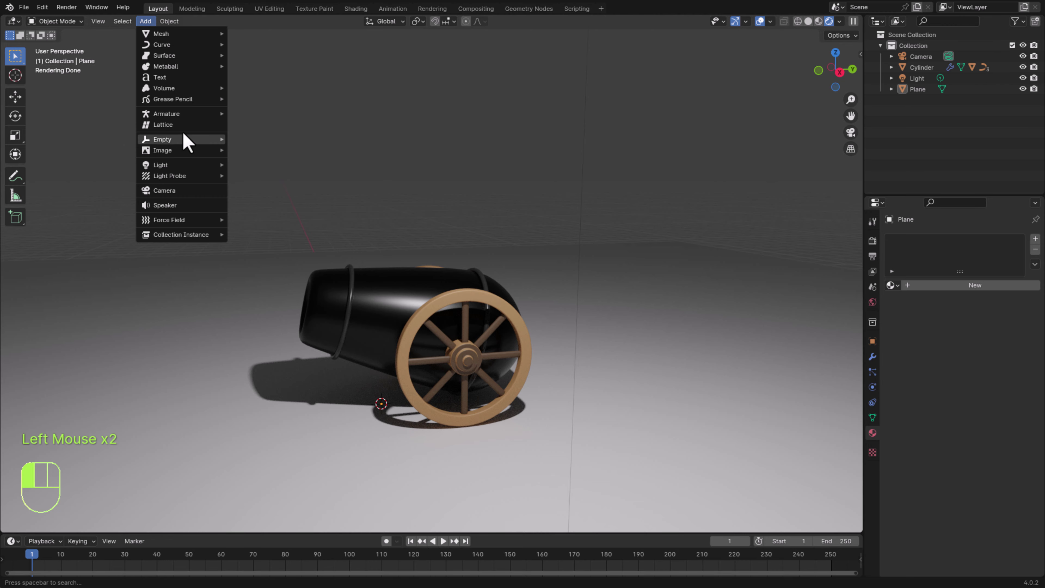
pyautogui.moveTo(185, 165)
pyautogui.click(250, 200)
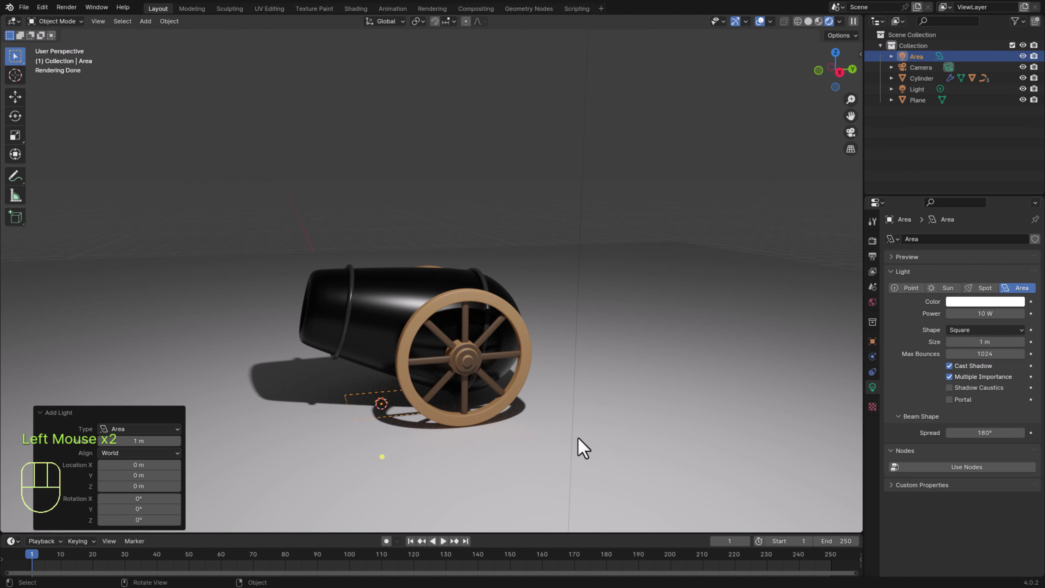
# Raise the area light about 4.6 m along Z above the cannon and scale it up uniformly by about 4.08.
pyautogui.press('g')
pyautogui.press('z')
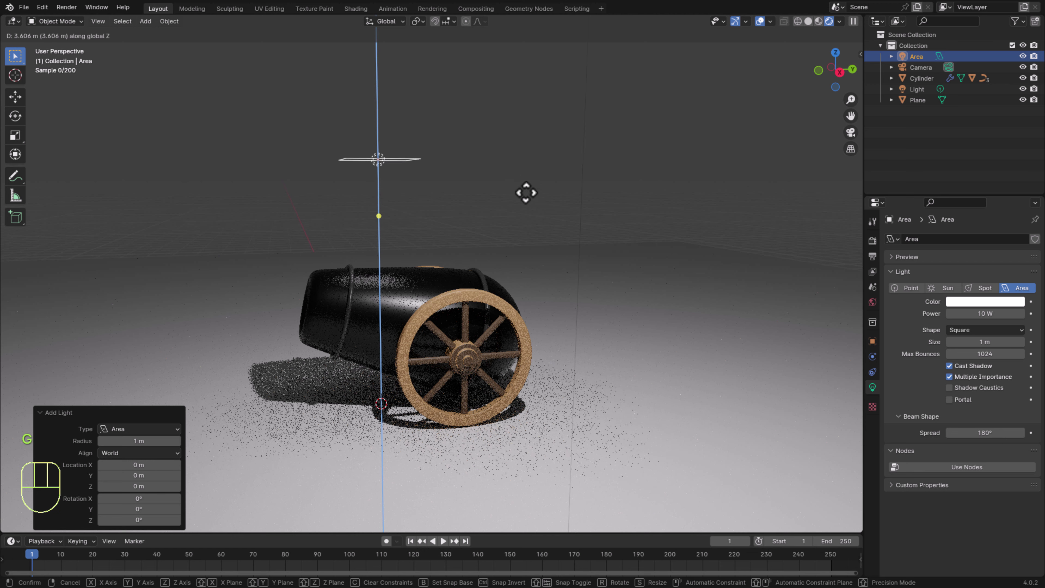
pyautogui.click(523, 170)
pyautogui.press('s')
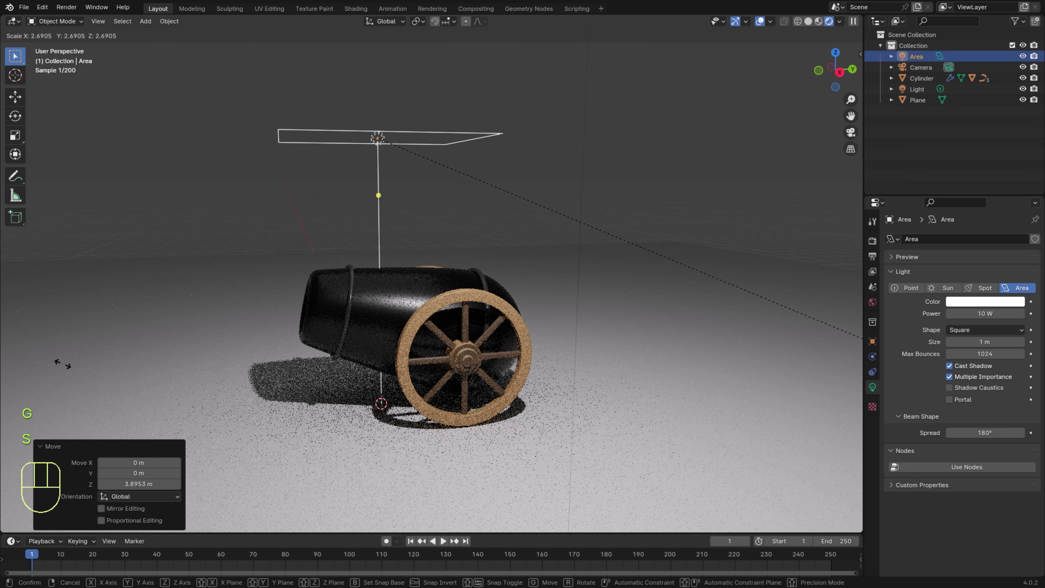
pyautogui.click(382, 407)
pyautogui.press('g')
pyautogui.press('z')
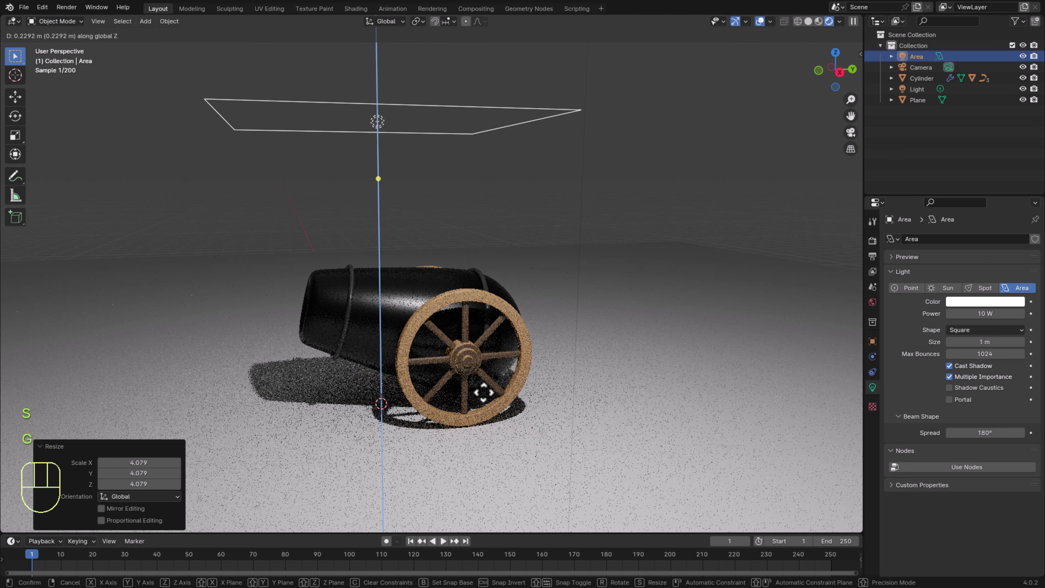
pyautogui.click(479, 366)
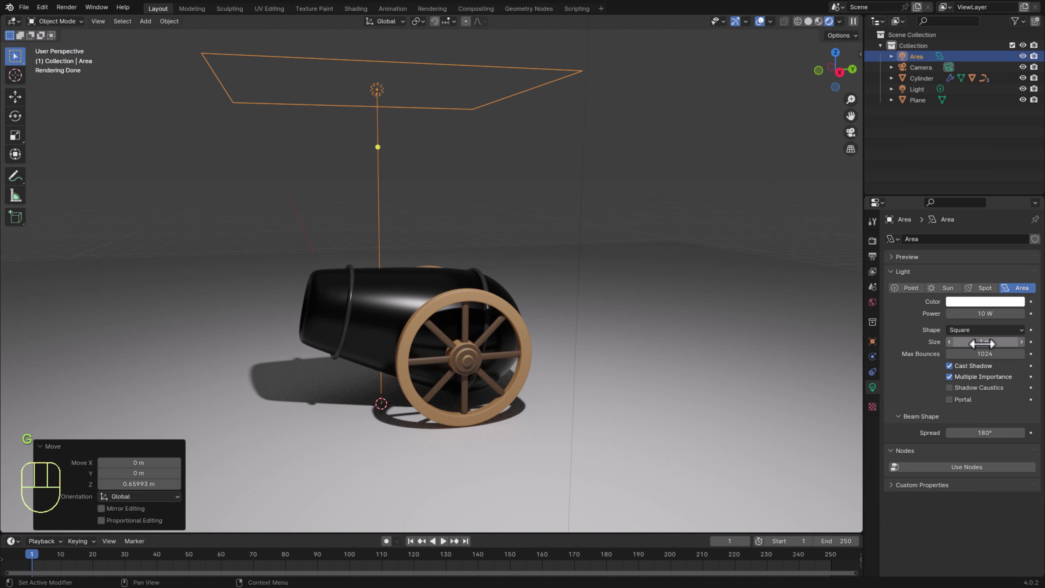
# Set the area light's power to 70 W.
pyautogui.click(985, 313)
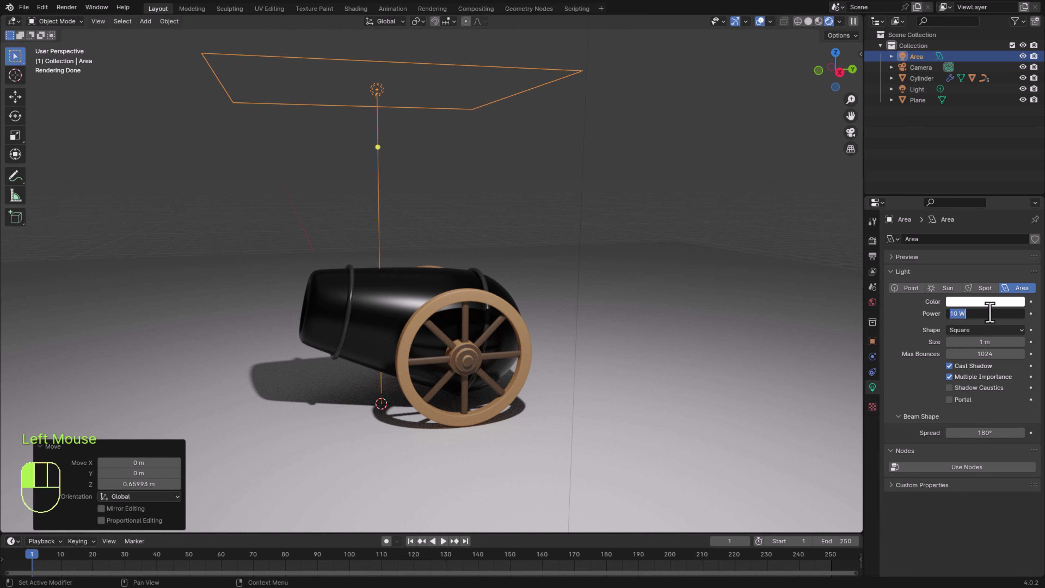
pyautogui.press('Return')
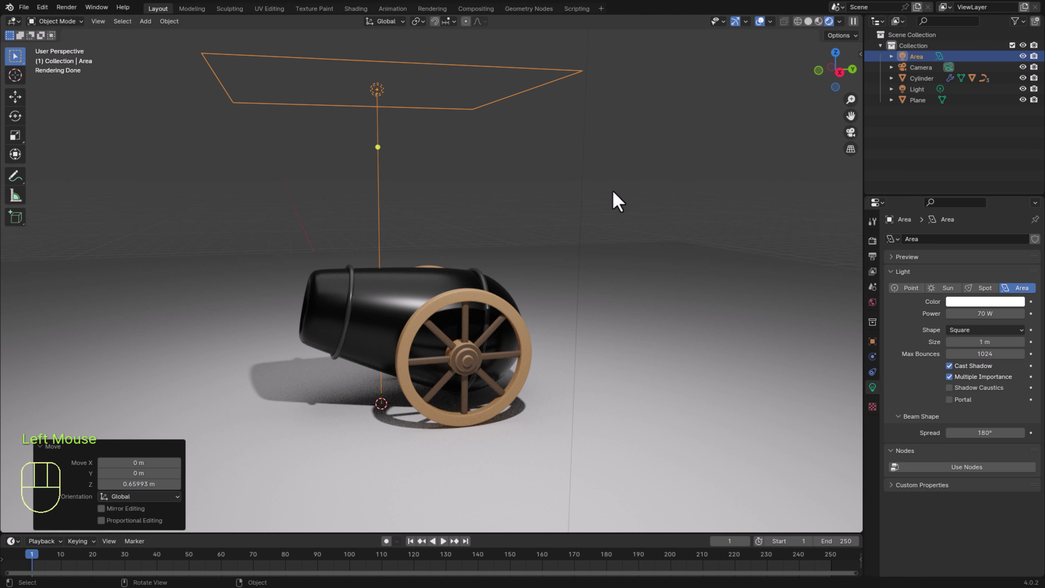
pyautogui.moveTo(618, 201); pyautogui.dragTo(613, 263, button='middle')
# Look through the camera, select it and lock the camera to the view.
pyautogui.press('KP_0')
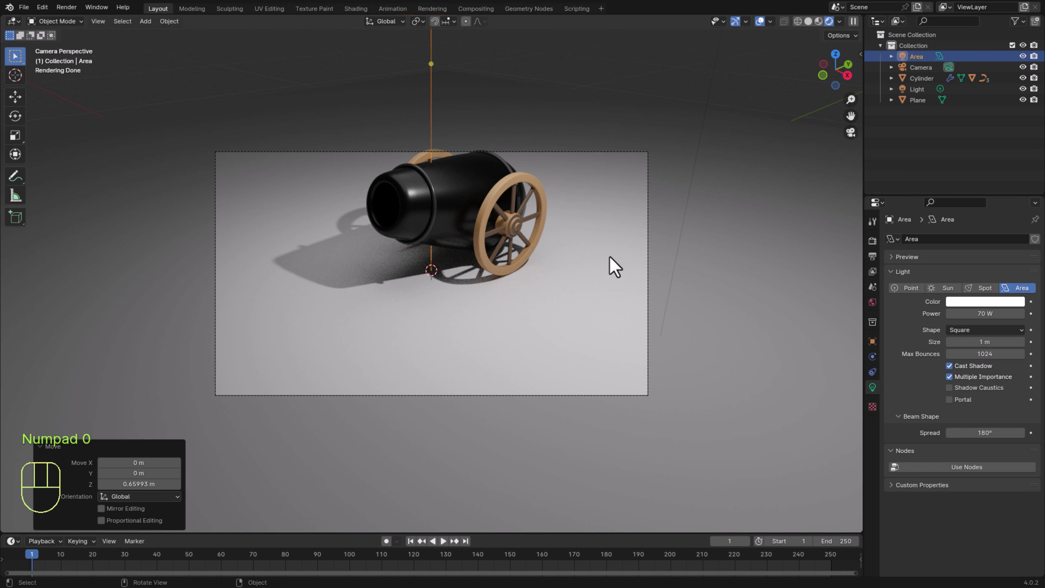
pyautogui.click(653, 281)
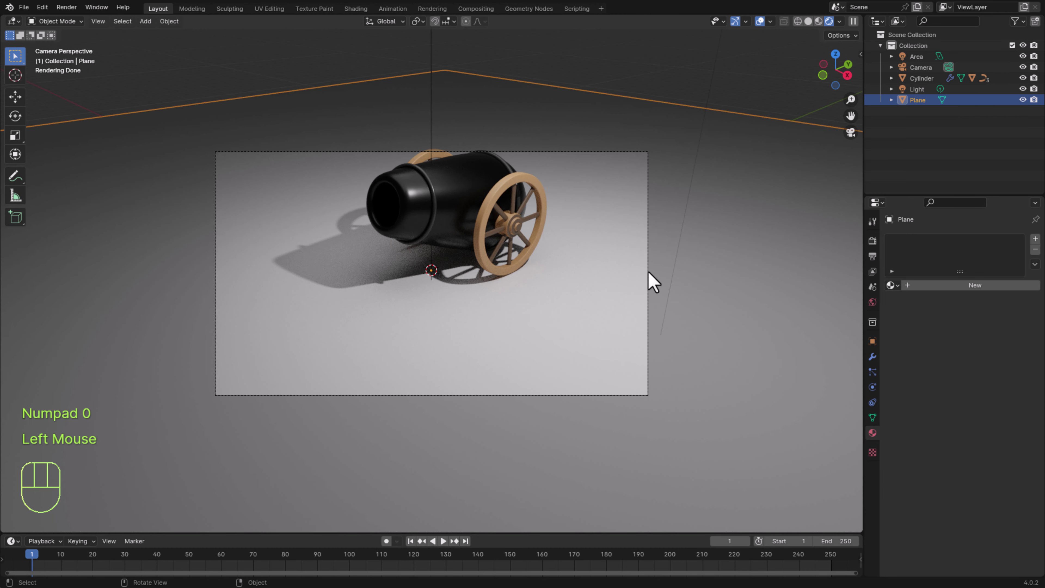
pyautogui.click(648, 273)
pyautogui.click(648, 273)
pyautogui.click(648, 274)
pyautogui.scroll(2, 560, 284)
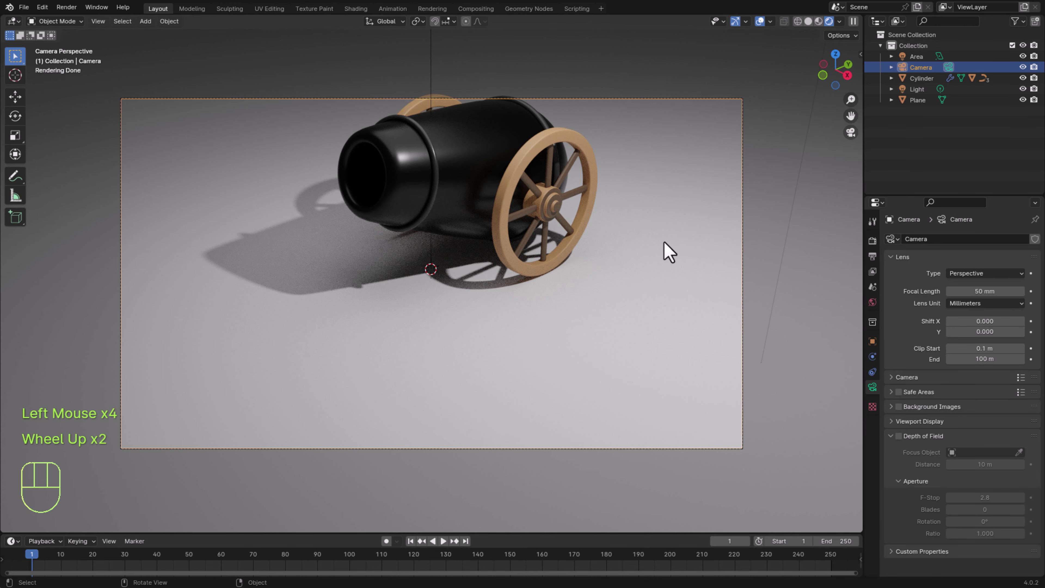
pyautogui.press('n')
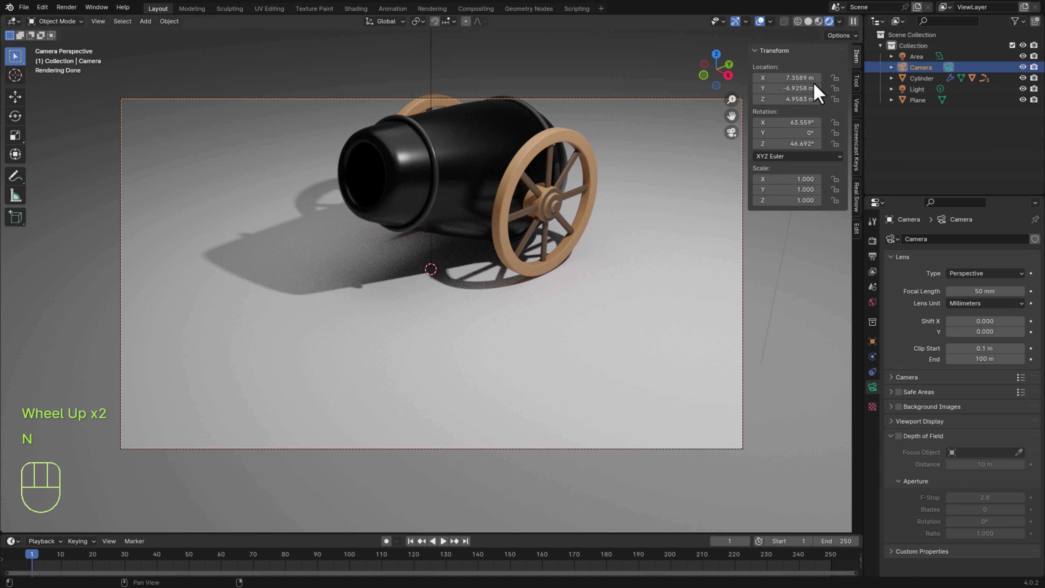
pyautogui.click(857, 105)
pyautogui.click(827, 187)
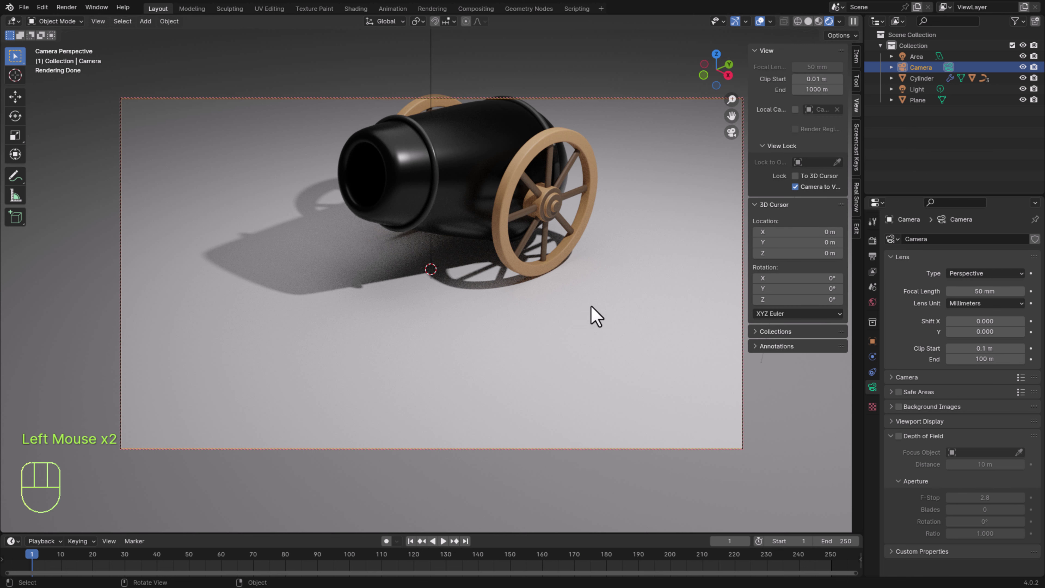
# Reposition the locked camera so the whole cannon sits near the middle of the frame, seen from a lower side angle.
pyautogui.keyDown('shift'); pyautogui.moveTo(593, 315); pyautogui.dragTo(533, 352, button='middle'); pyautogui.keyUp('shift')
pyautogui.scroll(-2, 533, 352)
pyautogui.keyDown('shift'); pyautogui.moveTo(533, 353); pyautogui.dragTo(527, 380, button='middle'); pyautogui.keyUp('shift')
pyautogui.scroll(2, 547, 364)
pyautogui.scroll(-1, 527, 381)
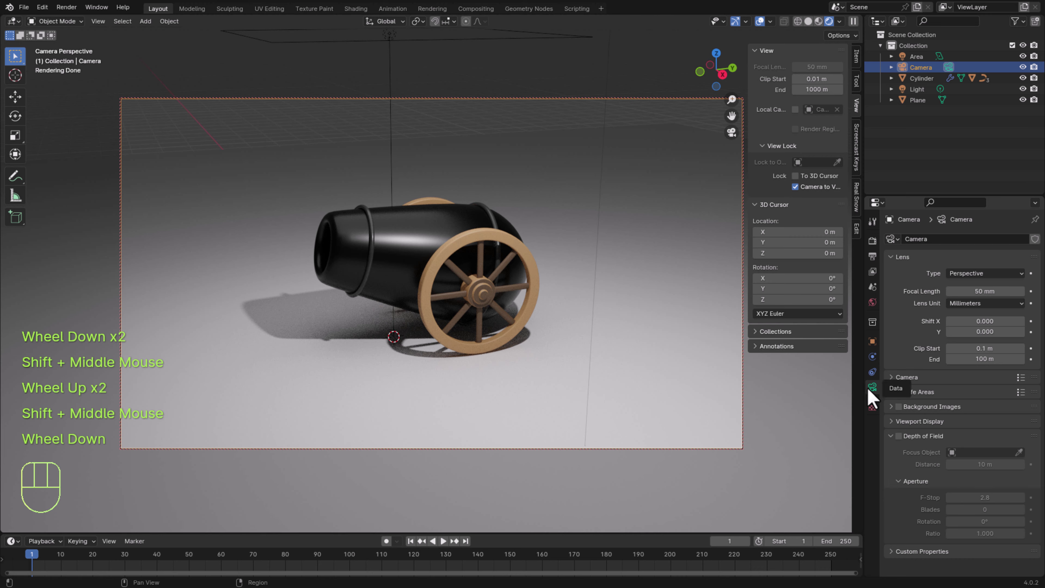
# Switch the camera to Orthographic with a slightly higher three-quarter view of the muzzle, and release the camera-to-view lock.
pyautogui.click(975, 272)
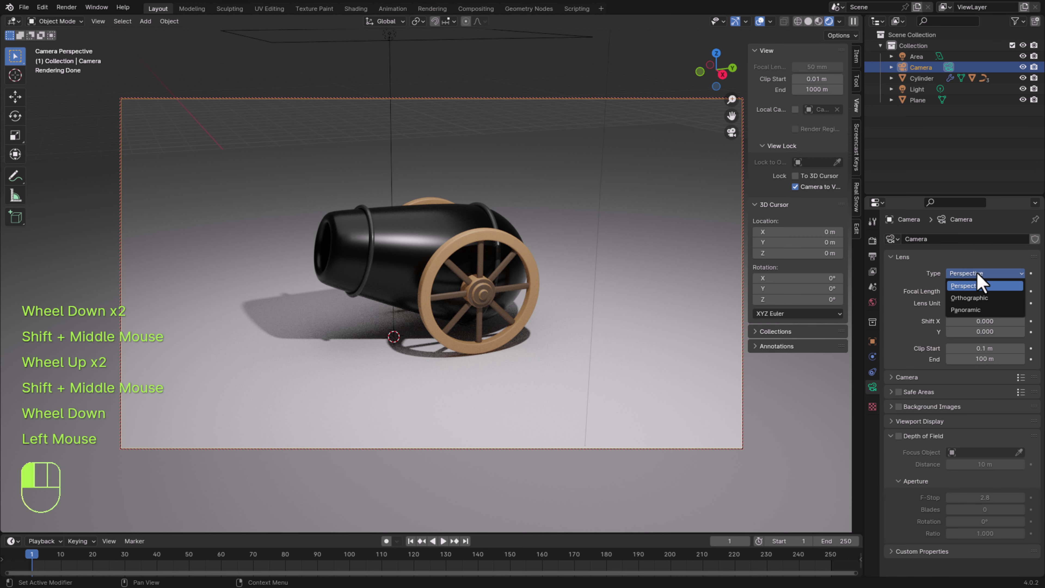
pyautogui.click(971, 298)
pyautogui.moveTo(630, 364); pyautogui.dragTo(581, 383, button='middle')
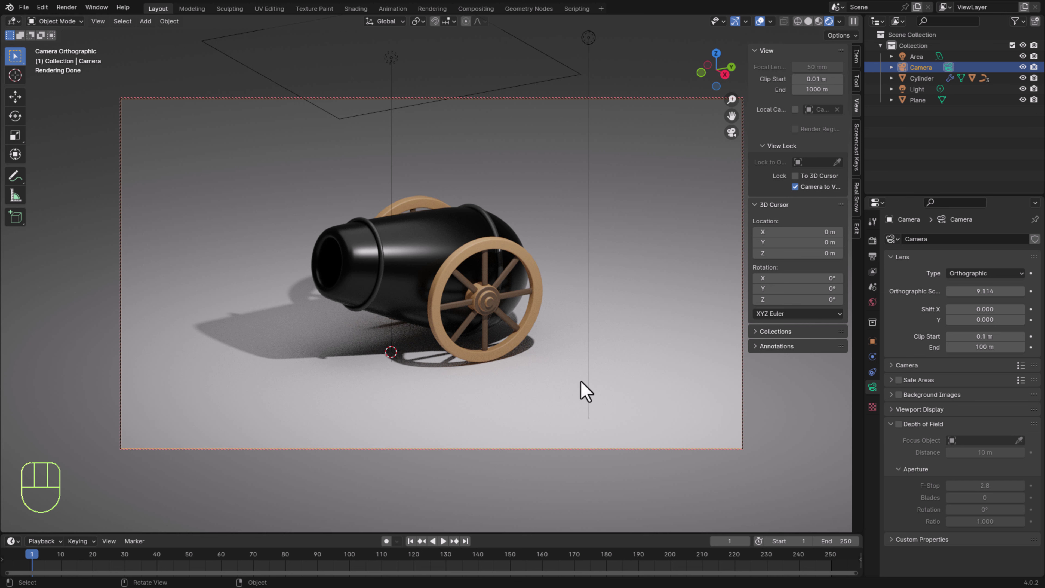
pyautogui.click(795, 187)
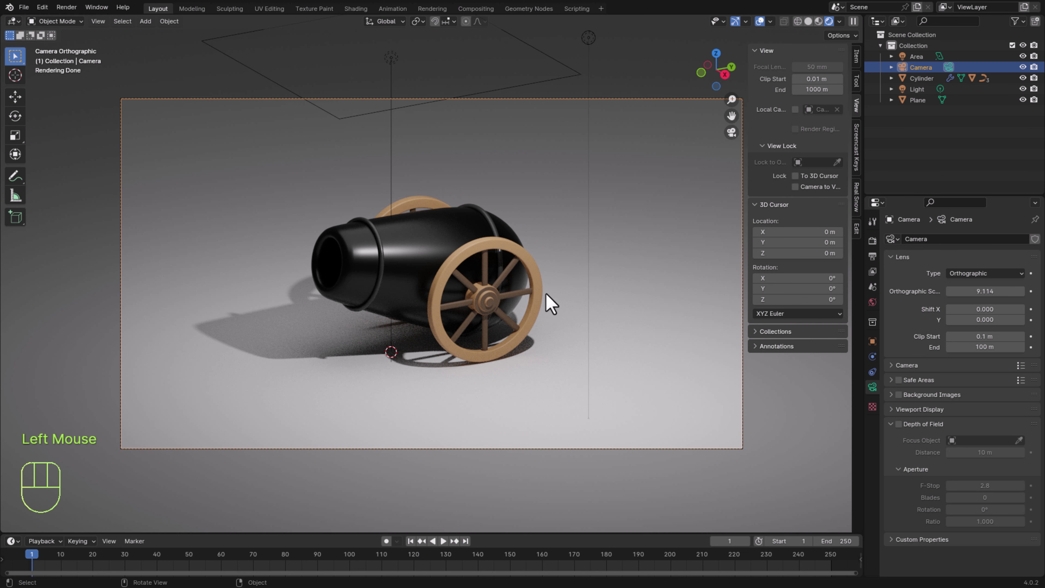
# Scale up the cannon's wheels together with their spokes slightly and uniformly.
pyautogui.doubleClick(535, 293)
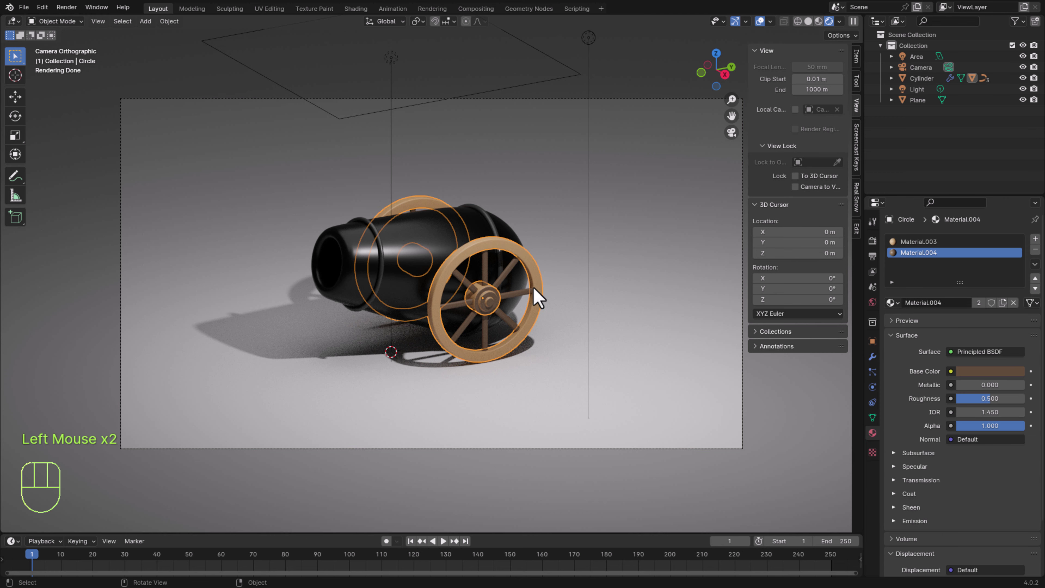
pyautogui.keyDown('shift'); pyautogui.click(508, 287); pyautogui.keyUp('shift')
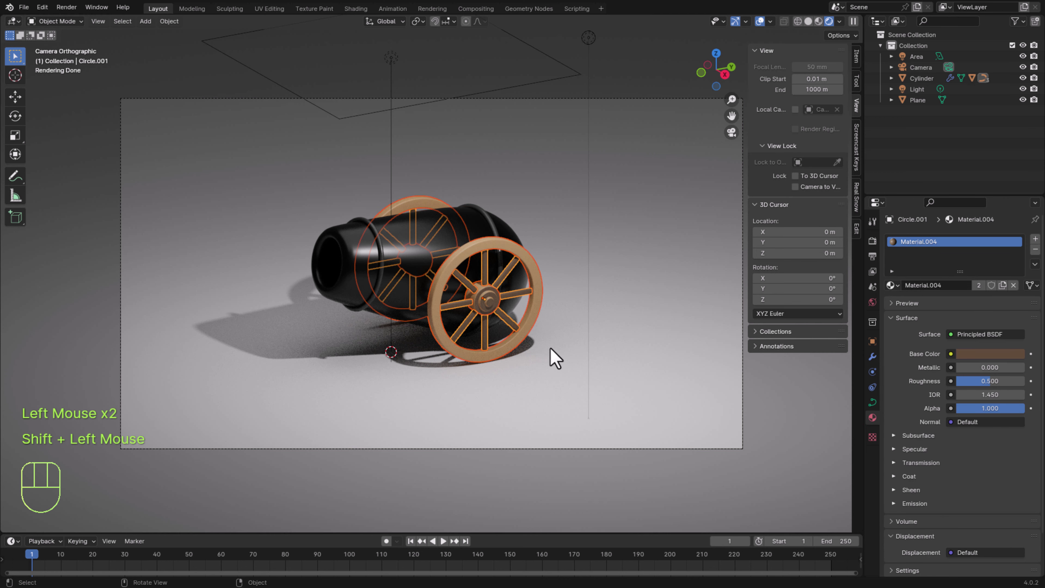
pyautogui.press('s')
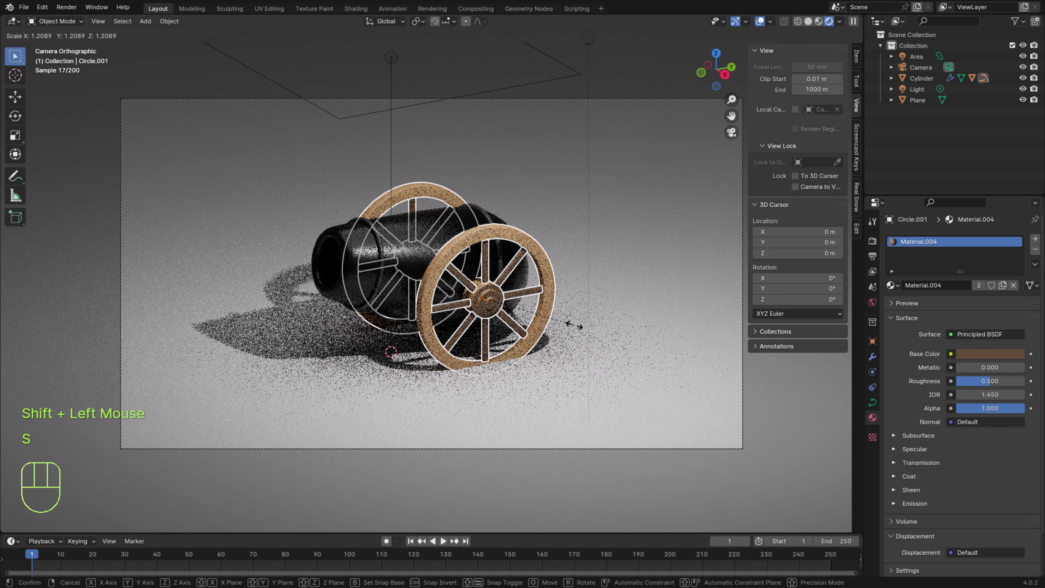
pyautogui.click(567, 324)
pyautogui.click(618, 357)
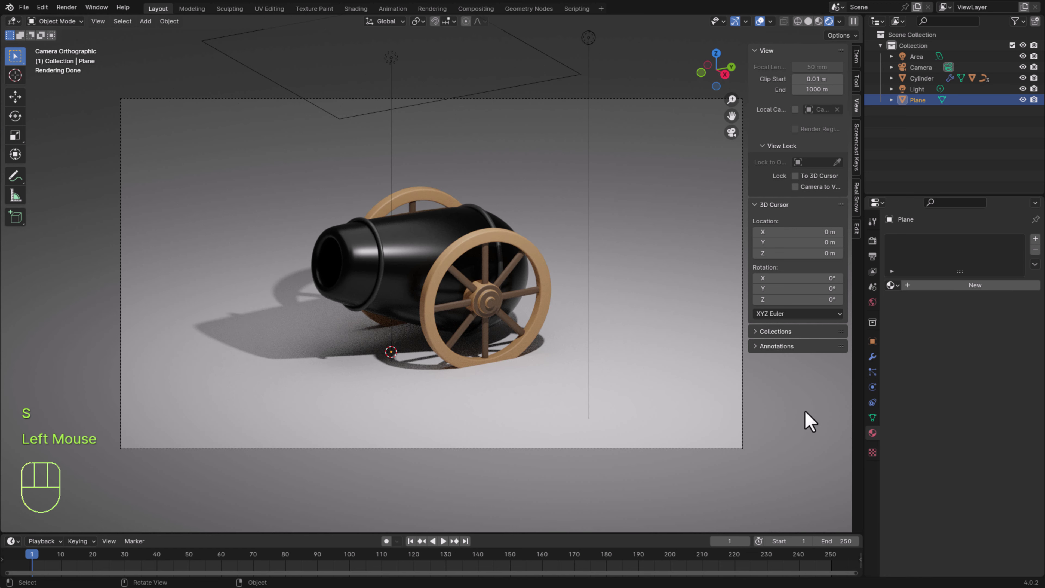
# Raise the enlarged wheels slightly along Z relative to the barrel.
pyautogui.click(609, 327)
pyautogui.press('g')
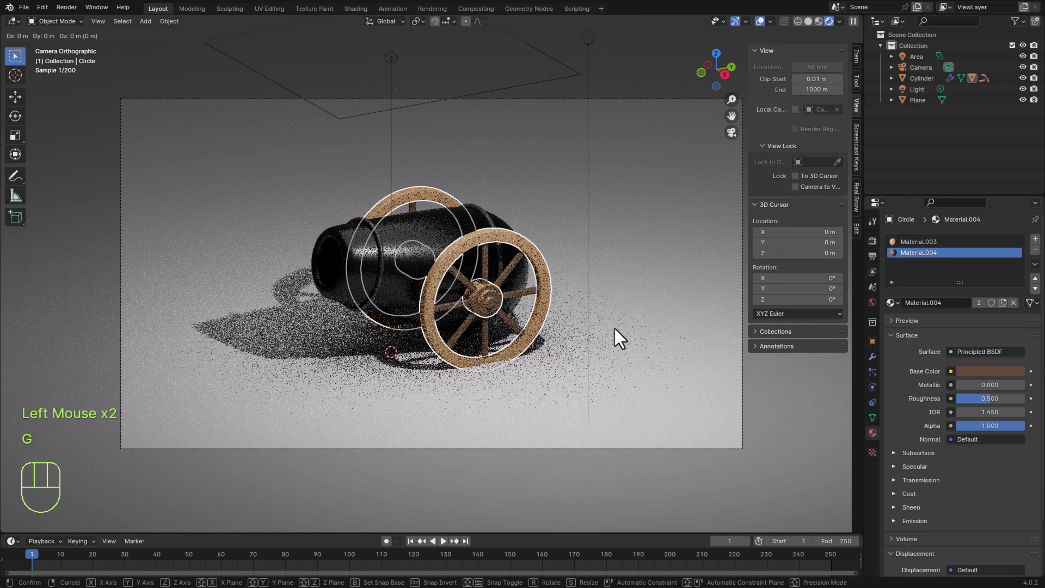
pyautogui.press('z')
pyautogui.click(615, 317)
pyautogui.click(695, 385)
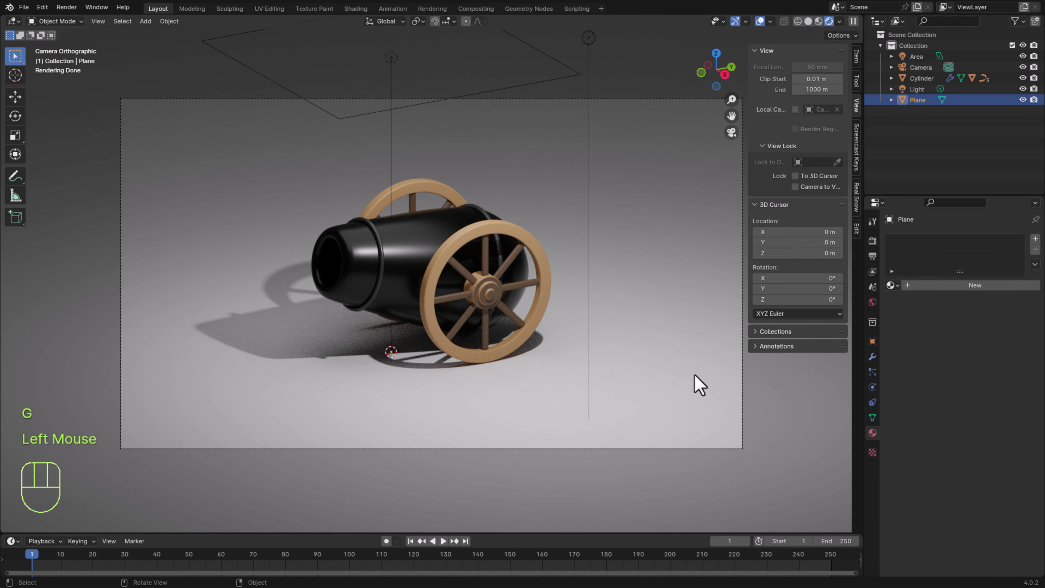
# Lower the wheels about 0.09 m along Z relative to the barrel.
pyautogui.click(606, 397)
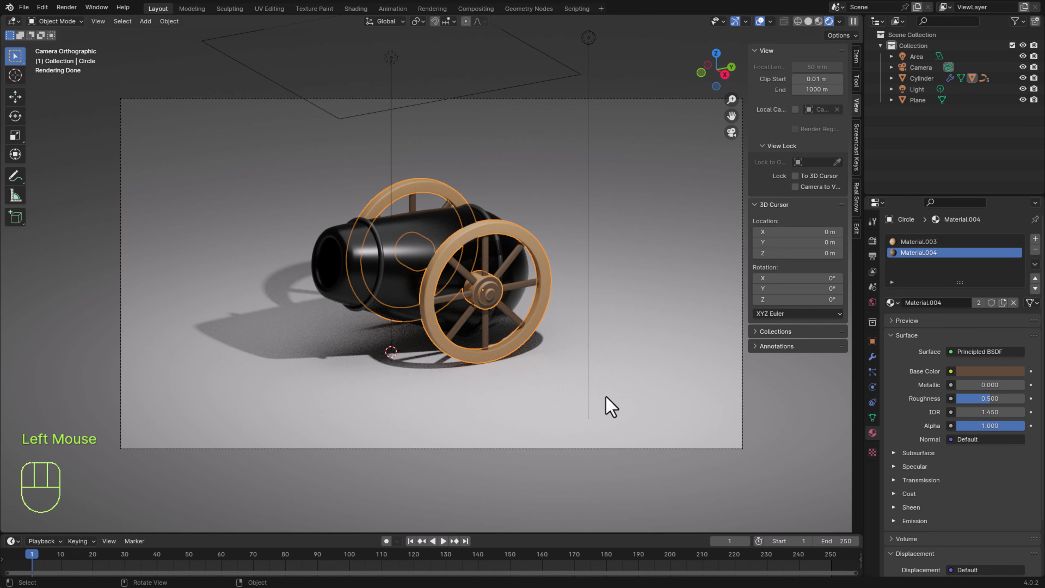
pyautogui.press('g')
pyautogui.press('z')
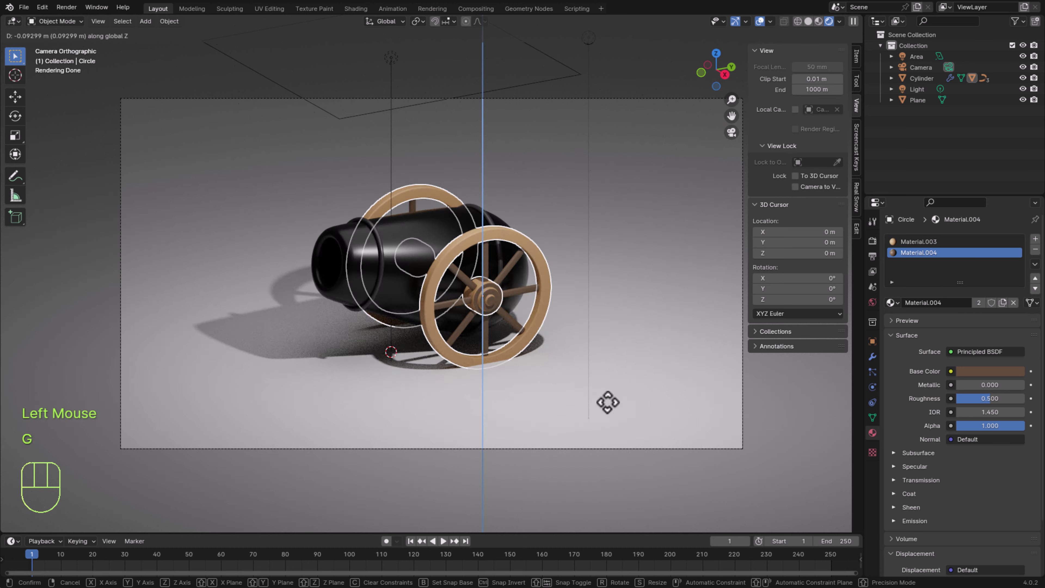
pyautogui.click(607, 400)
pyautogui.click(694, 451)
# Raise the barrel with its attached wheels about 0.084 m along Z so the wheels rest on the ground plane.
pyautogui.click(425, 328)
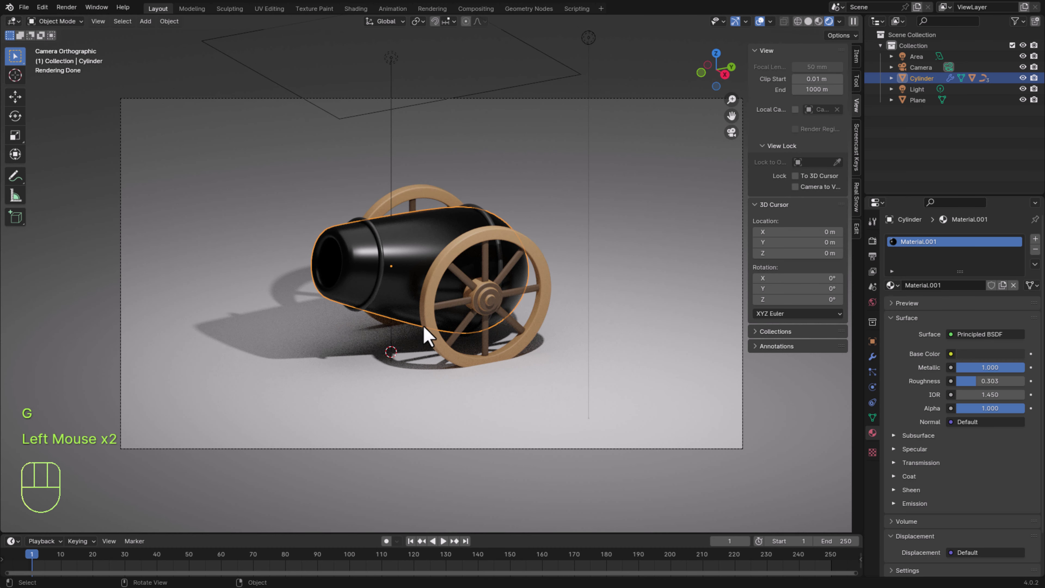
pyautogui.press('g')
pyautogui.press('z')
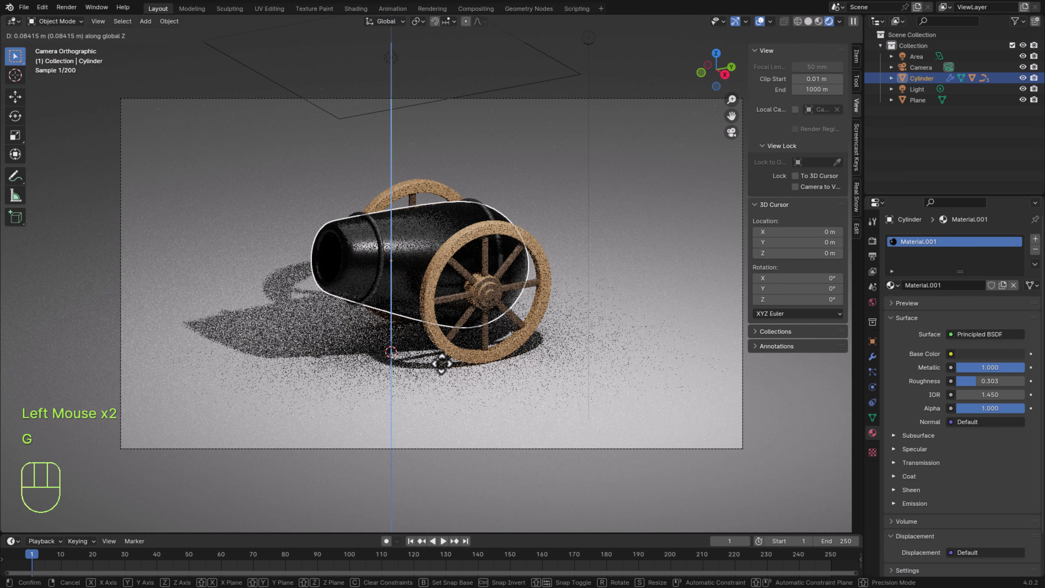
pyautogui.click(442, 362)
pyautogui.click(651, 369)
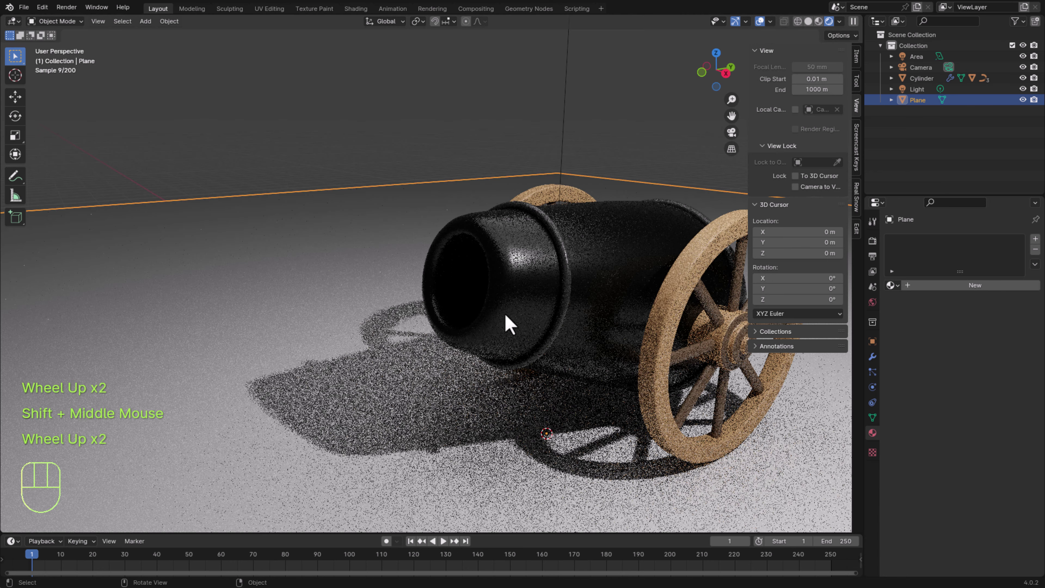
# Widen the barrel's bore by scaling the edge loops around the muzzle opening uniformly to 1.083, ending in Object Mode.
pyautogui.click(471, 420)
pyautogui.press('Tab')
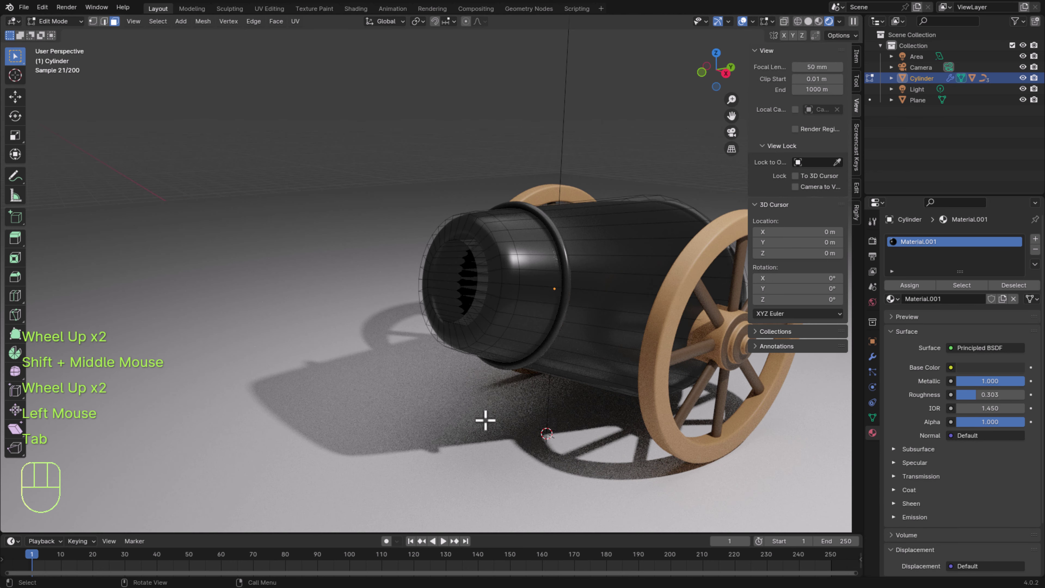
pyautogui.moveTo(478, 416); pyautogui.dragTo(285, 51, button='middle')
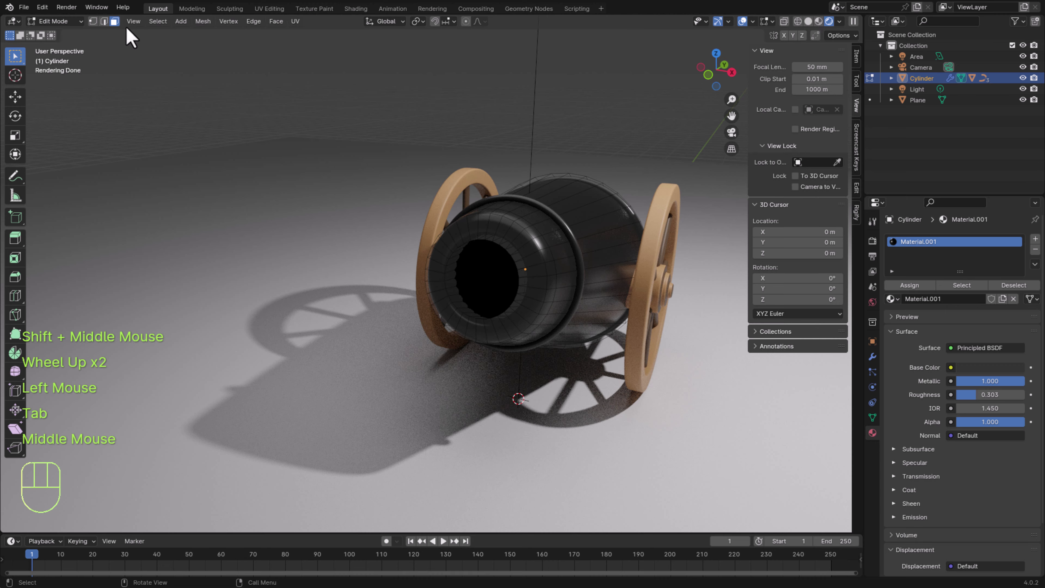
pyautogui.click(103, 21)
pyautogui.keyDown('shift'); pyautogui.moveTo(605, 363); pyautogui.dragTo(509, 362, button='middle'); pyautogui.keyUp('shift')
pyautogui.scroll(1, 504, 362)
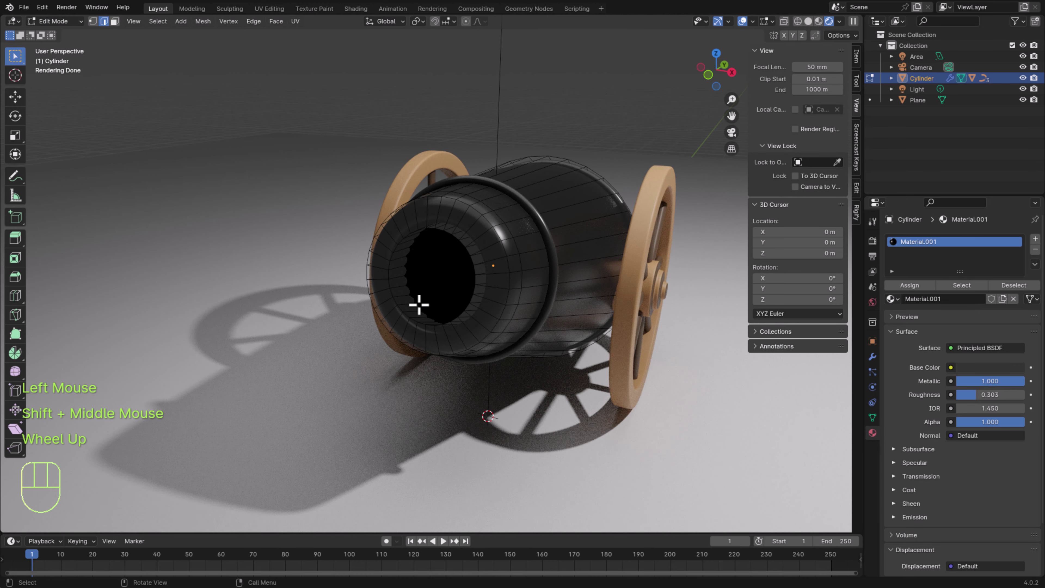
pyautogui.keyDown('alt'); pyautogui.click(415, 303); pyautogui.keyUp('alt')
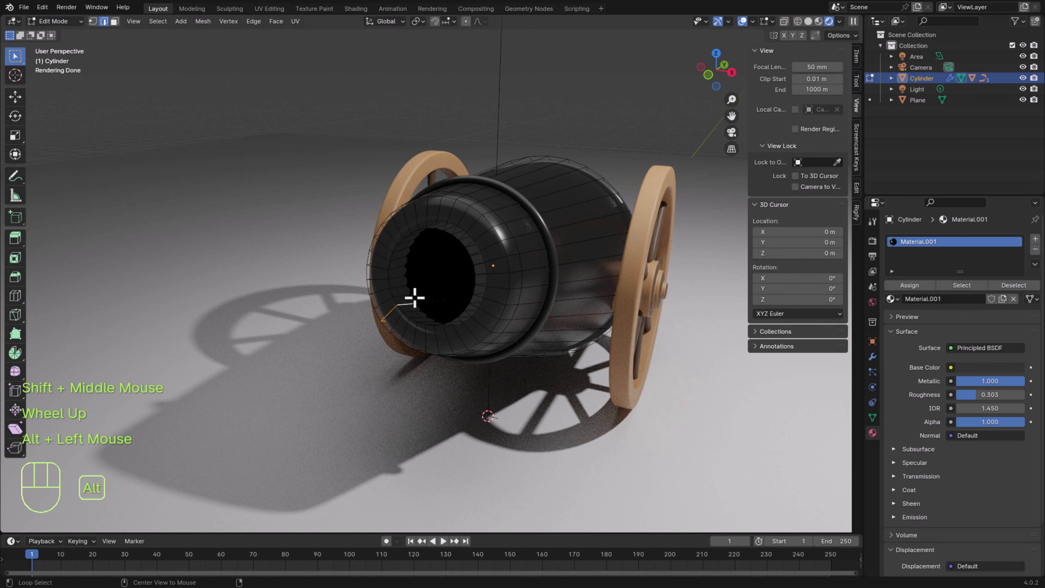
pyautogui.keyDown('alt'); pyautogui.click(410, 295); pyautogui.keyUp('alt')
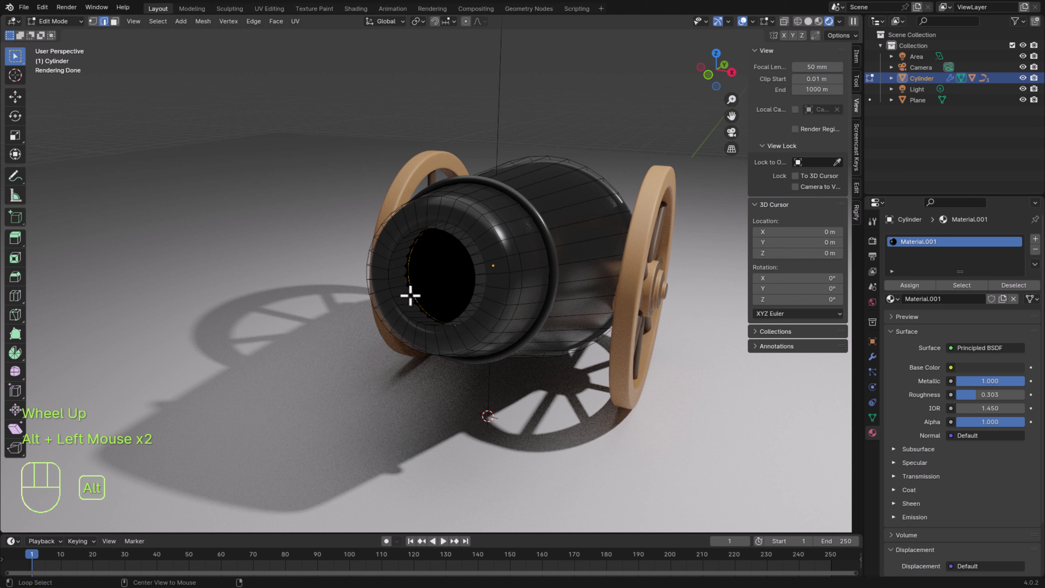
pyautogui.keyDown('alt'); pyautogui.keyDown('shift'); pyautogui.click(392, 294); pyautogui.keyUp('shift'); pyautogui.keyUp('alt')
pyautogui.press('s')
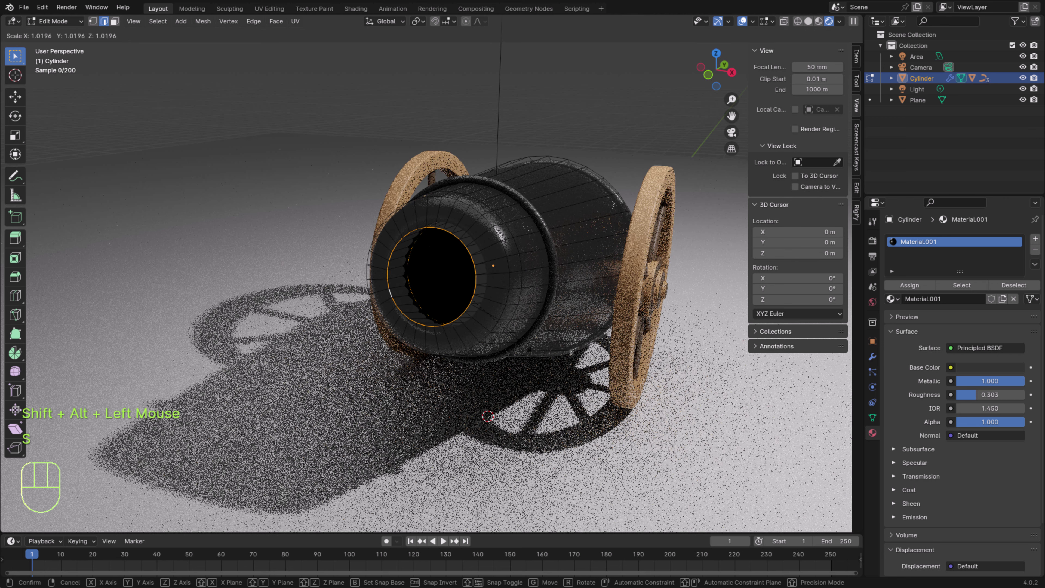
pyautogui.click(133, 47)
pyautogui.click(55, 21)
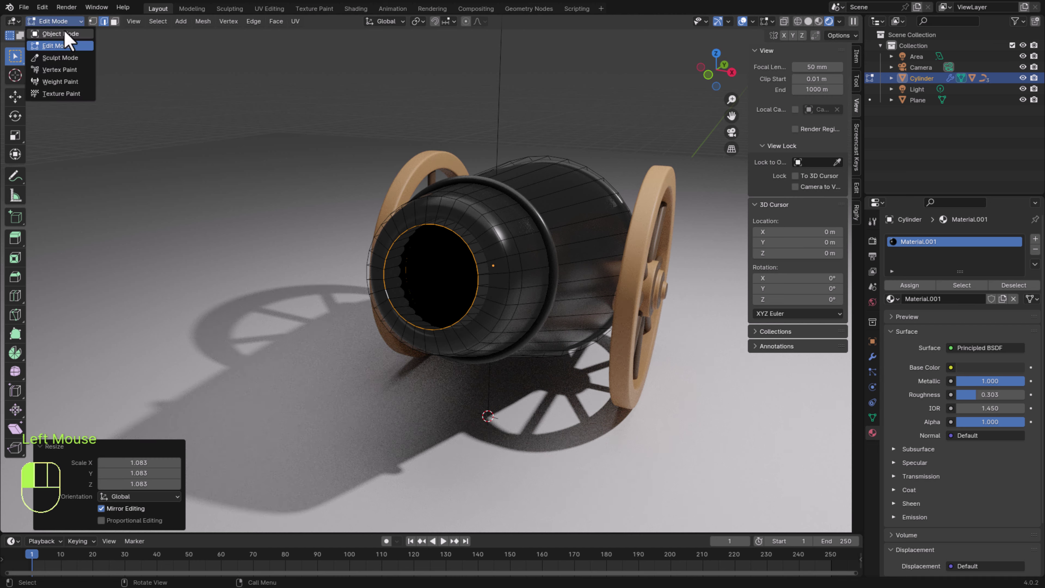
pyautogui.click(68, 35)
pyautogui.click(703, 406)
# Save the file and return to the camera view.
pyautogui.scroll(-2, 657, 393)
pyautogui.moveTo(658, 392); pyautogui.dragTo(581, 373, button='middle')
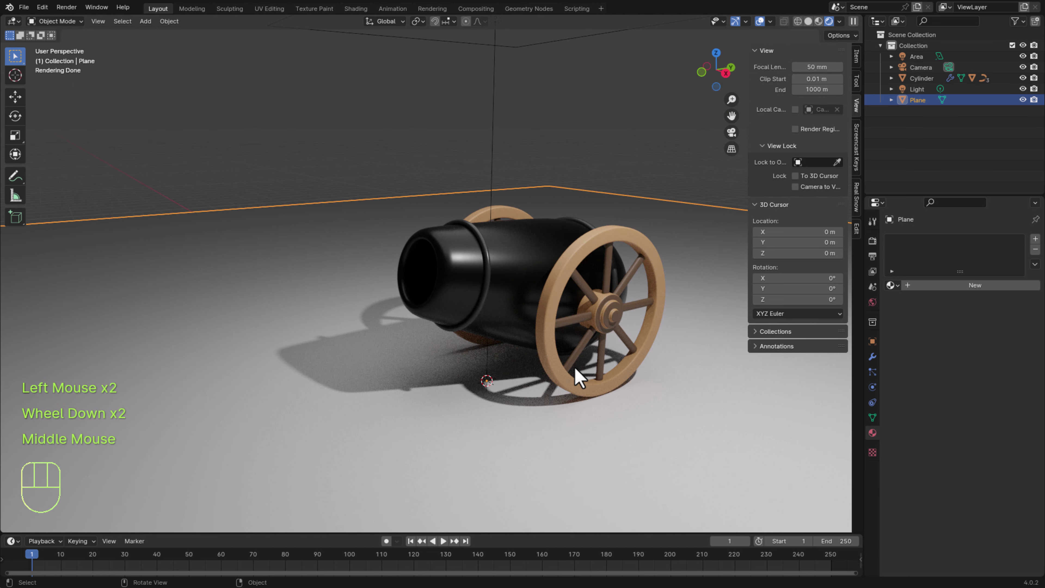
pyautogui.hotkey('ctrl', 's')
pyautogui.press('KP_0')
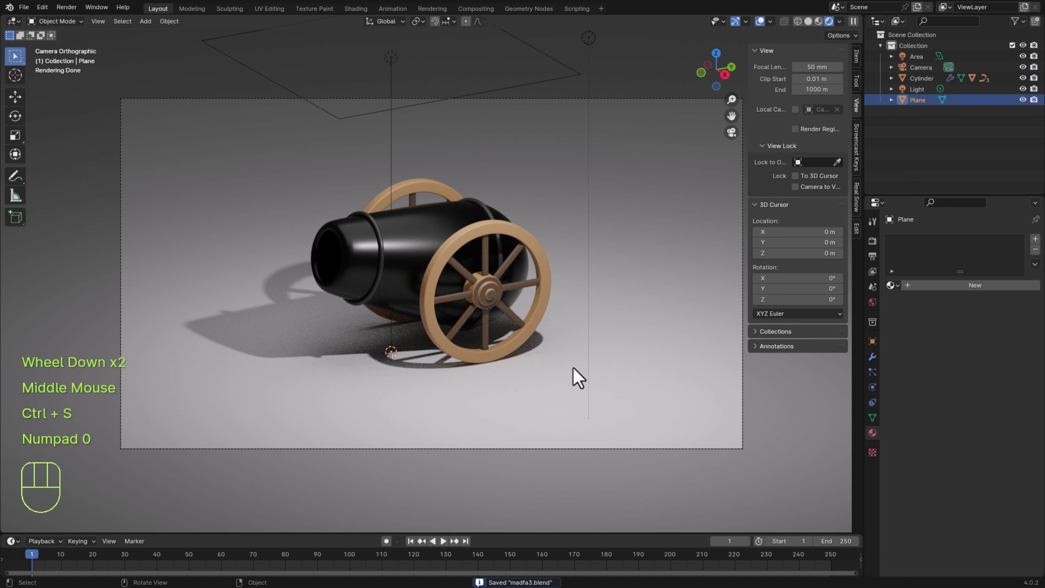
# Tint the area light above the cannon a pale peach colour.
pyautogui.click(389, 64)
pyautogui.click(998, 300)
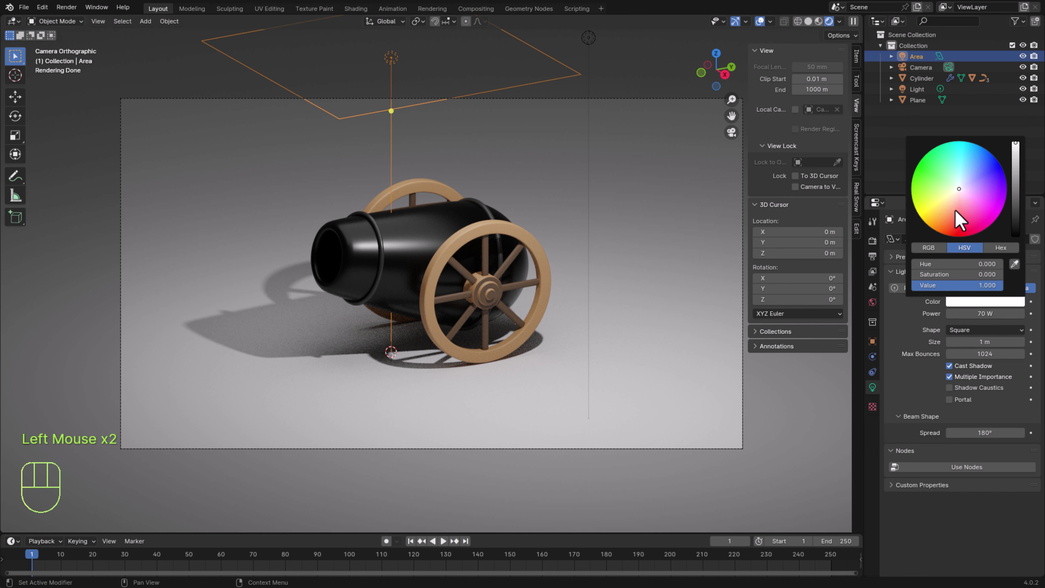
pyautogui.moveTo(957, 214); pyautogui.dragTo(954, 198)
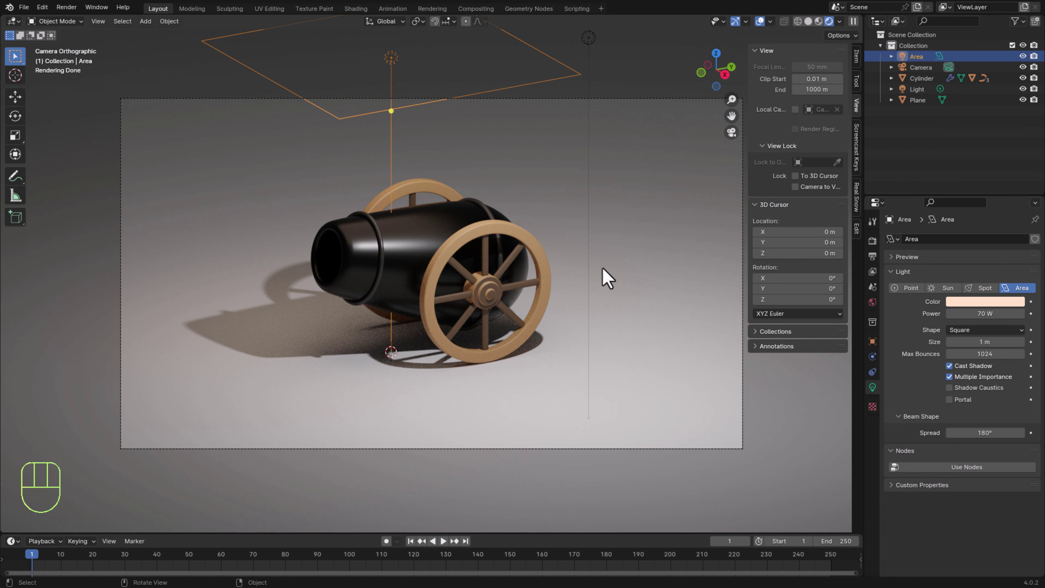
# Give the ground plane a new material with a light orange base colour, about hue 0.076 and saturation 0.778.
pyautogui.click(675, 284)
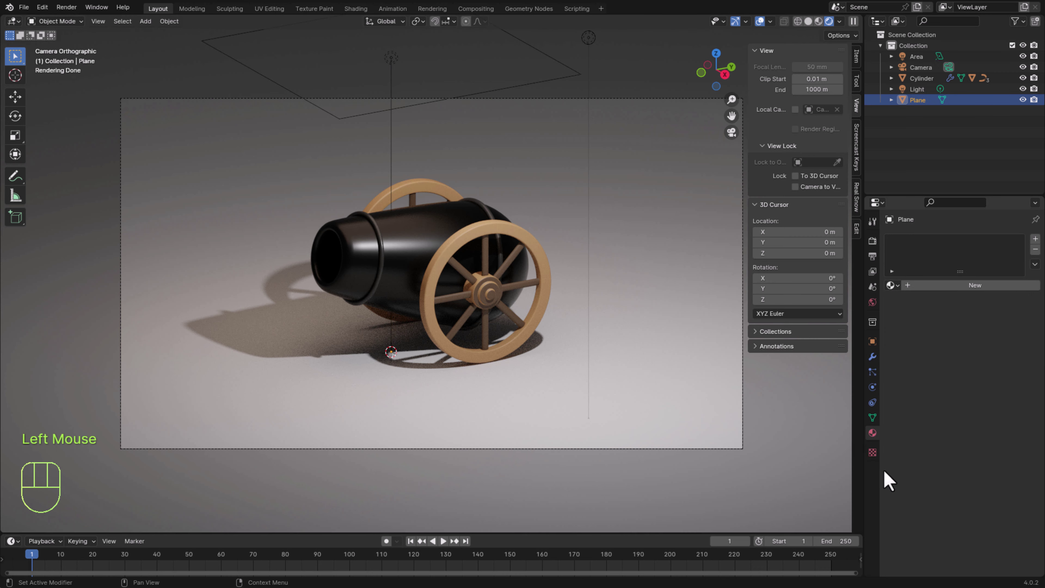
pyautogui.click(962, 285)
pyautogui.click(972, 354)
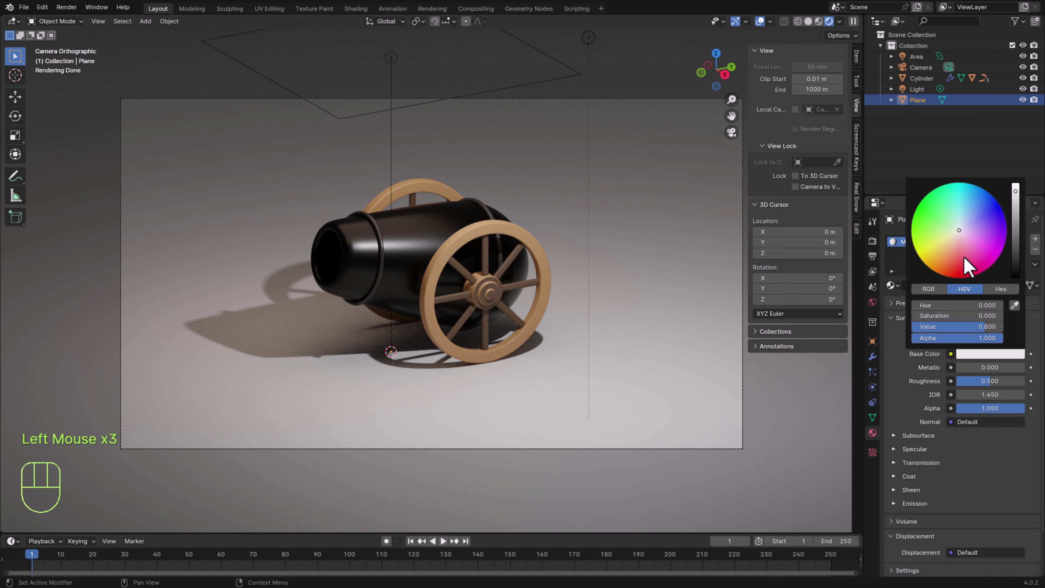
pyautogui.click(949, 249)
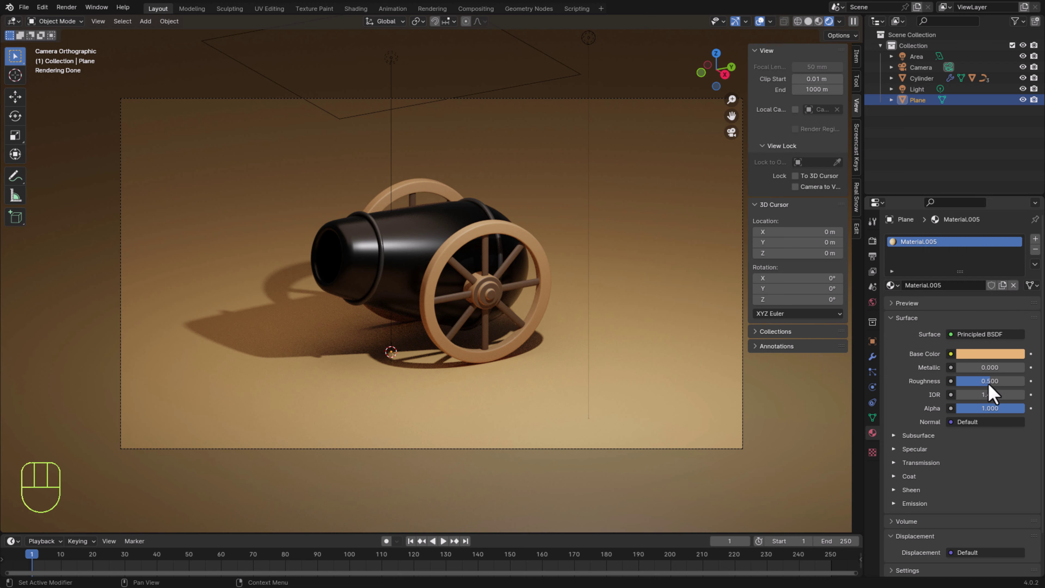
# Set the ground plane material's roughness to 0, metallic to about 0.858 and base colour value to 1.000, and save the file.
pyautogui.moveTo(989, 385); pyautogui.dragTo(956, 384)
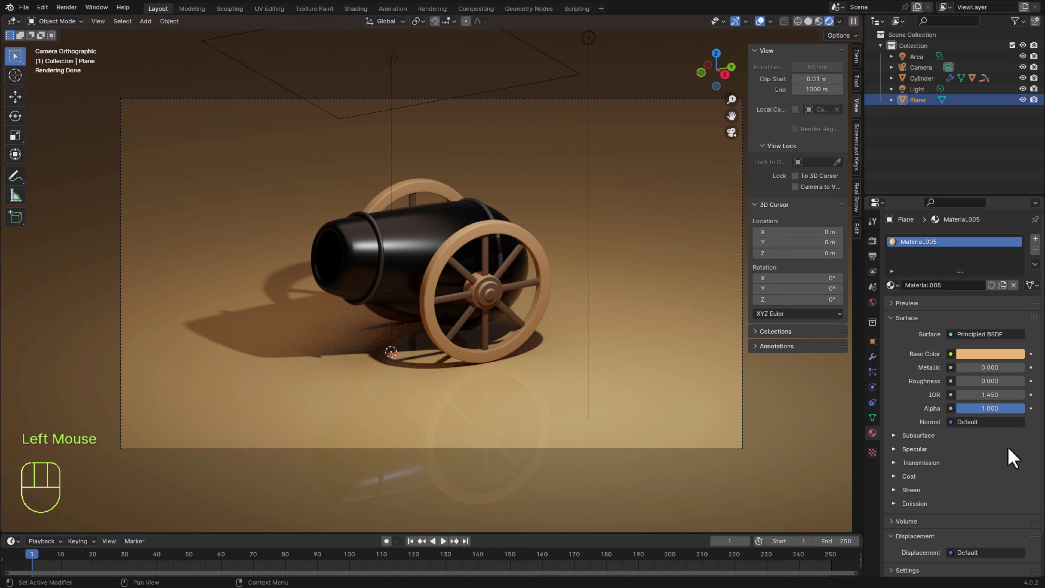
pyautogui.moveTo(968, 367); pyautogui.dragTo(1027, 367)
pyautogui.click(989, 354)
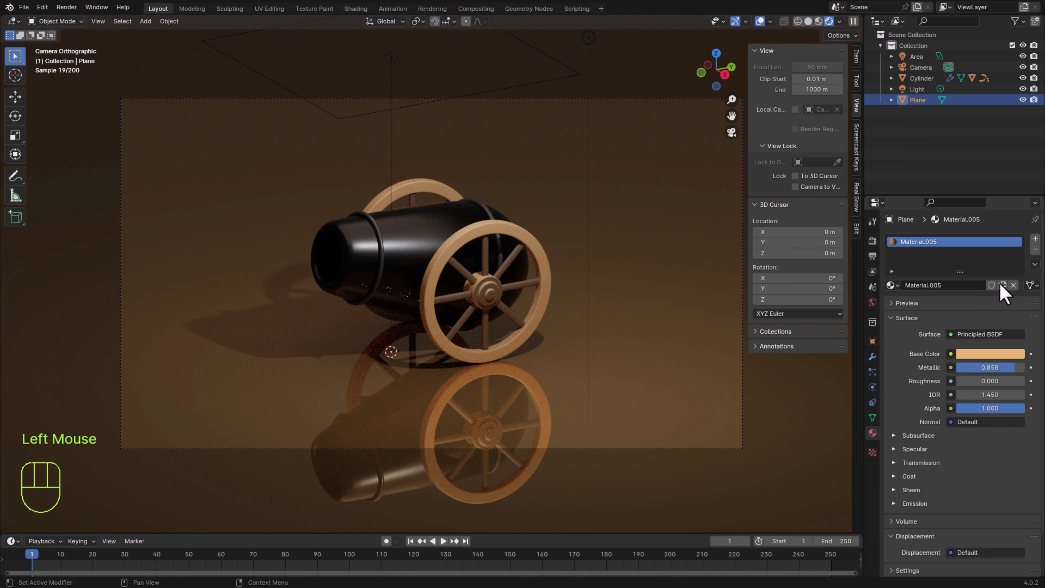
pyautogui.click(989, 354)
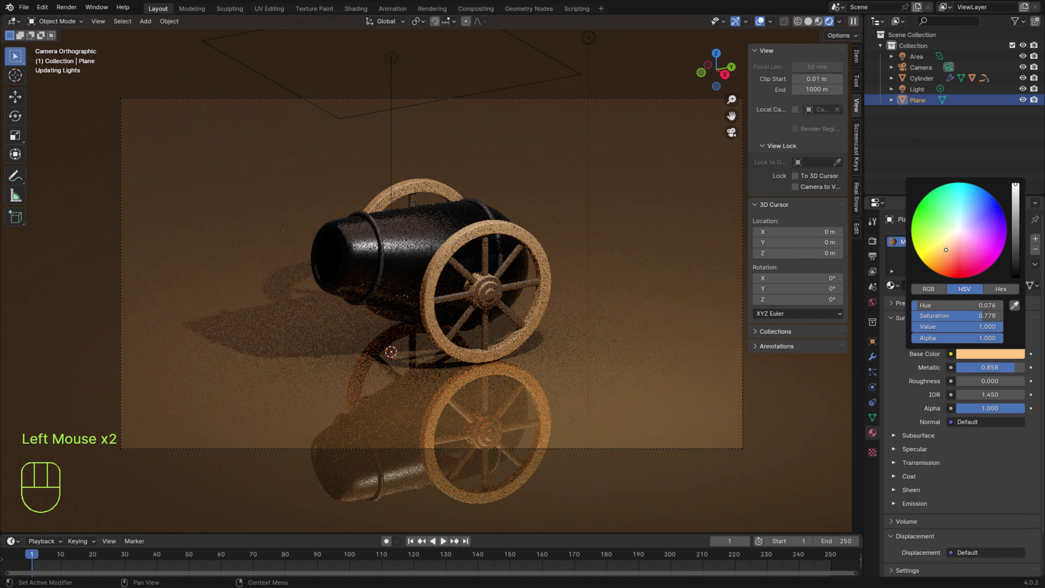
pyautogui.hotkey('ctrl', 's')
# Duplicate the area light and offset the copy about -3.918 m along Y and 3.53 m along X.
pyautogui.click(509, 273)
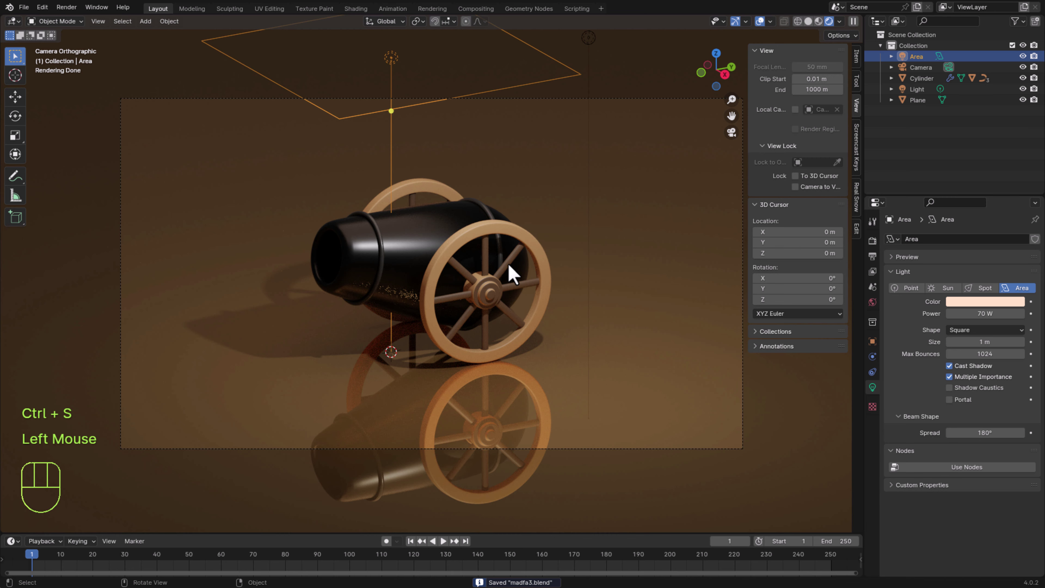
pyautogui.hotkey('shift', 'd')
pyautogui.press('y')
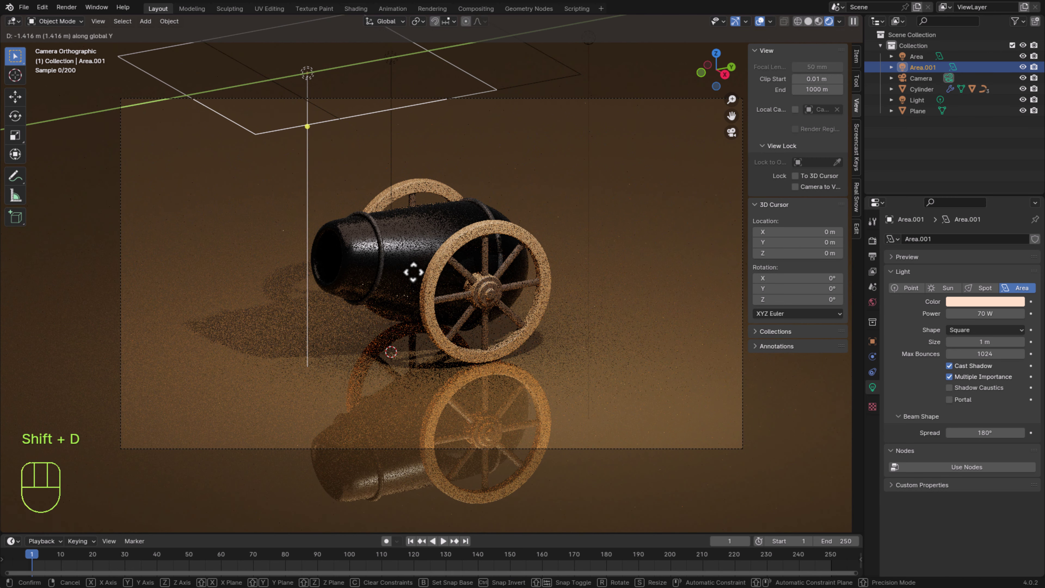
pyautogui.click(228, 284)
pyautogui.press('g')
pyautogui.press('x')
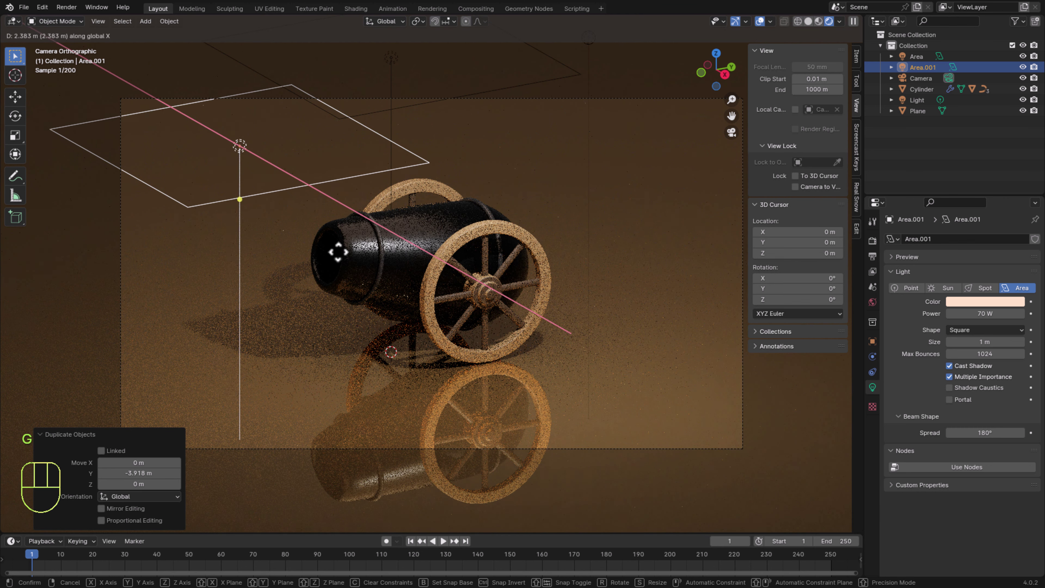
pyautogui.click(359, 264)
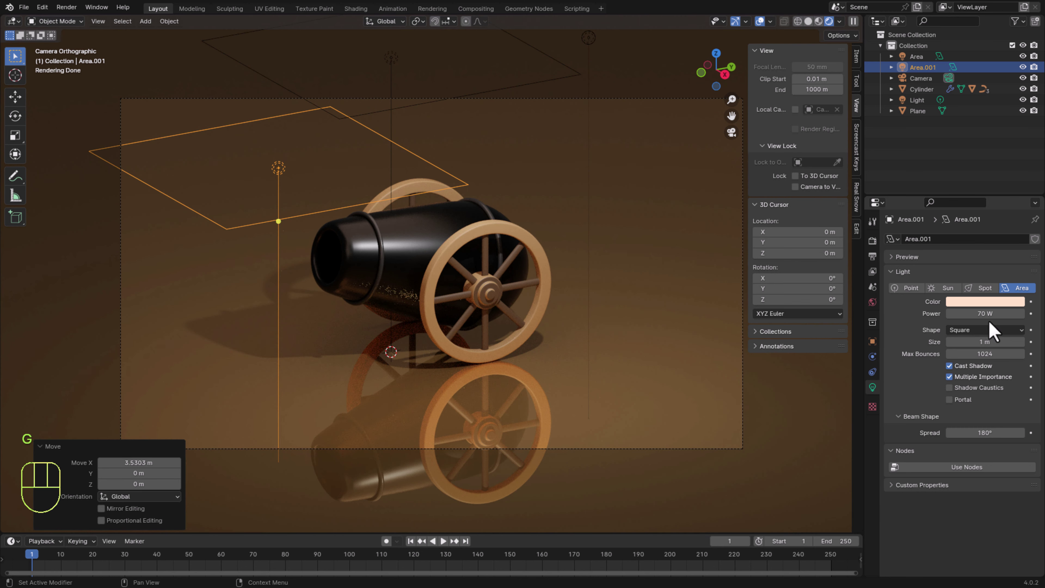
# Set the original area light's power to 200 W.
pyautogui.click(997, 313)
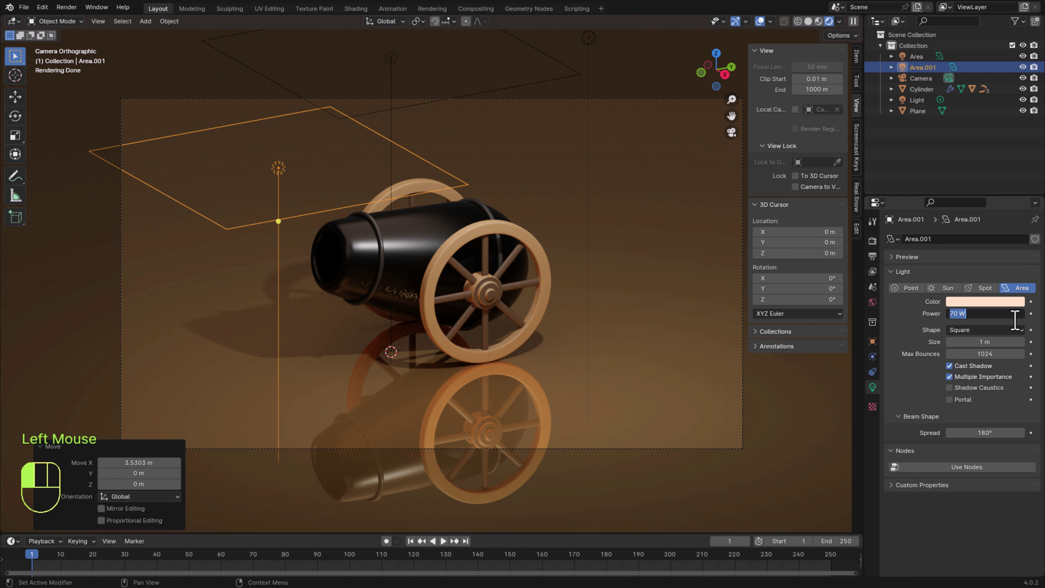
pyautogui.click(392, 69)
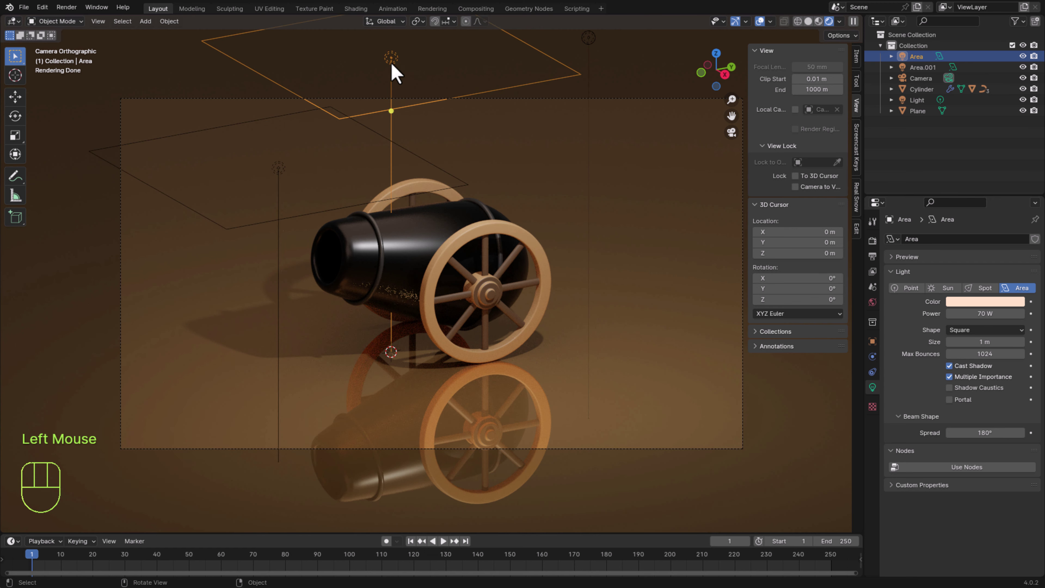
pyautogui.doubleClick(985, 313)
pyautogui.write('200')
pyautogui.press('Return')
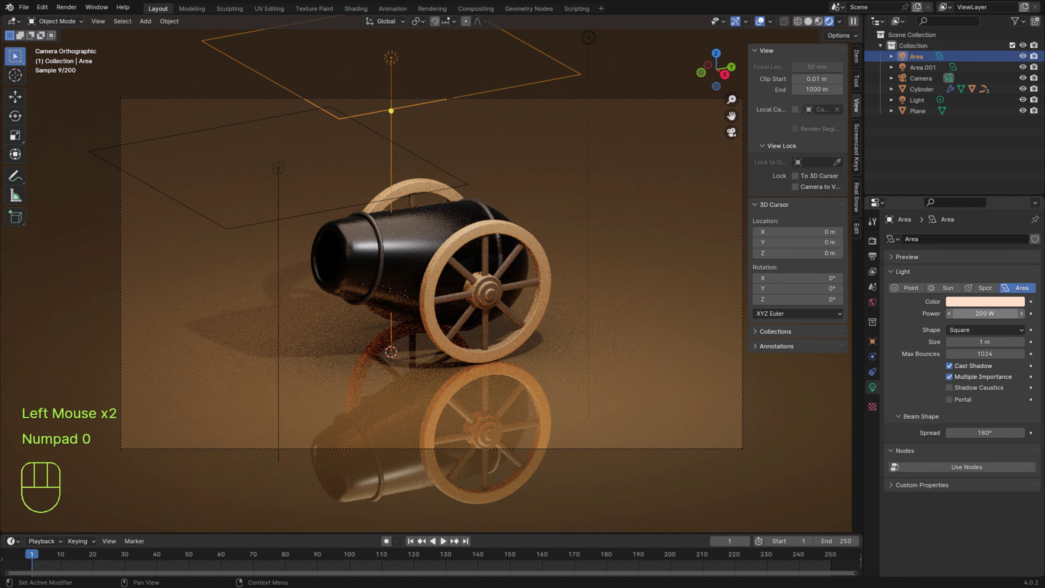
# Duplicate the 200 W area light and reposition the copy along Z.
pyautogui.hotkey('shift', 'd')
pyautogui.click(617, 280)
pyautogui.press('g')
pyautogui.press('z')
pyautogui.click(535, 205)
# Duplicate the area light again and move the new copy about 10.214 m along Y.
pyautogui.hotkey('shift', 'd')
pyautogui.click(576, 288)
pyautogui.press('g')
pyautogui.press('y')
pyautogui.click(651, 315)
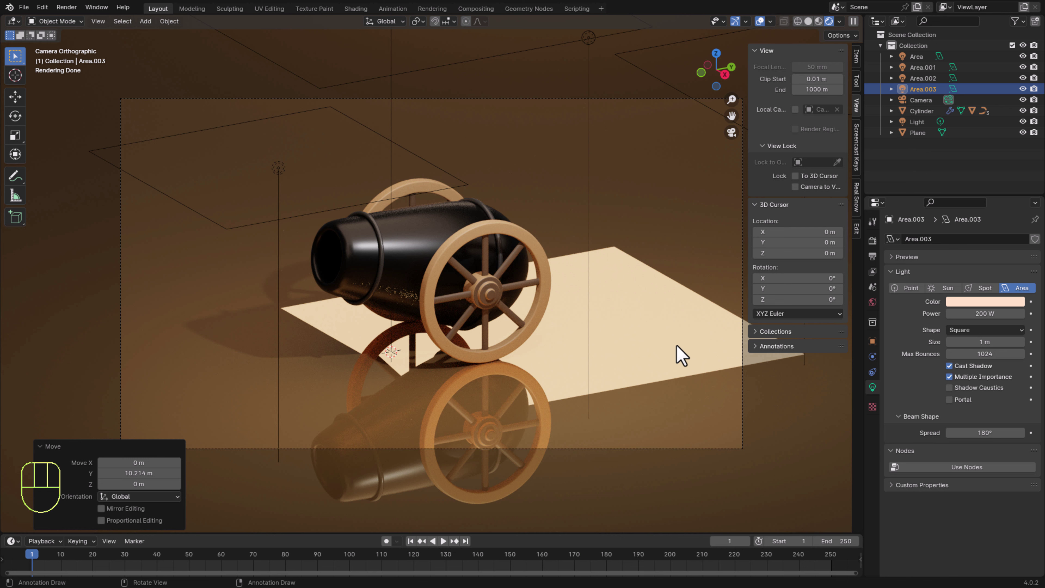
# Turn off Glossy ray visibility for the newest area light so the plane does not reflect it.
pyautogui.click(872, 341)
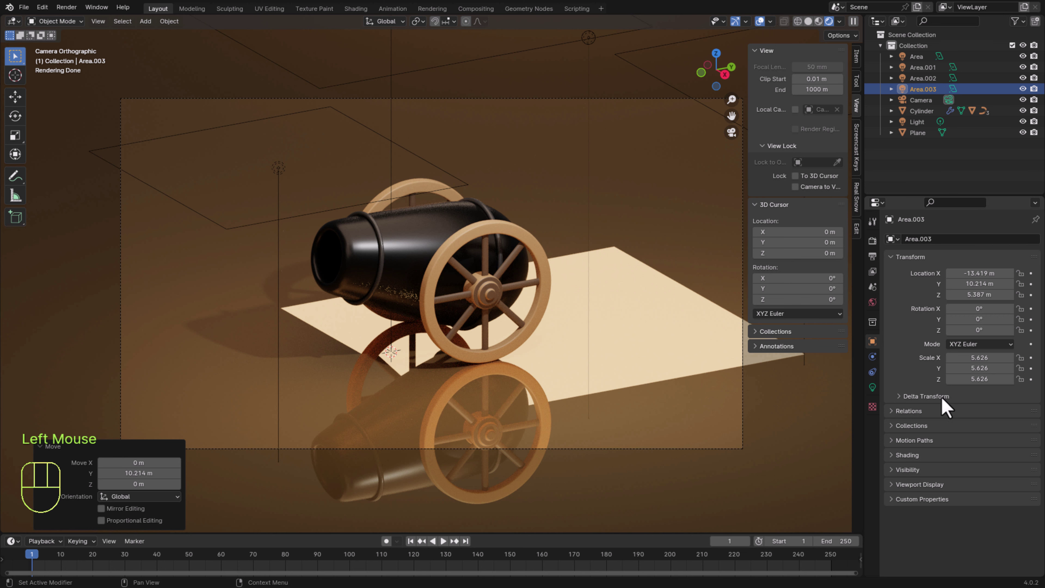
pyautogui.click(891, 470)
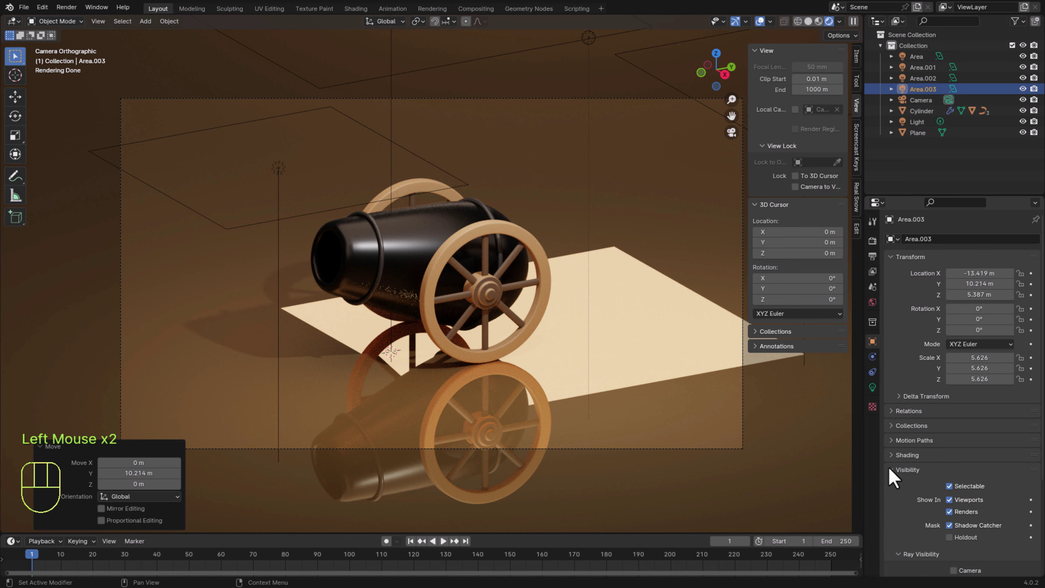
pyautogui.scroll(-3, 966, 519)
pyautogui.click(954, 530)
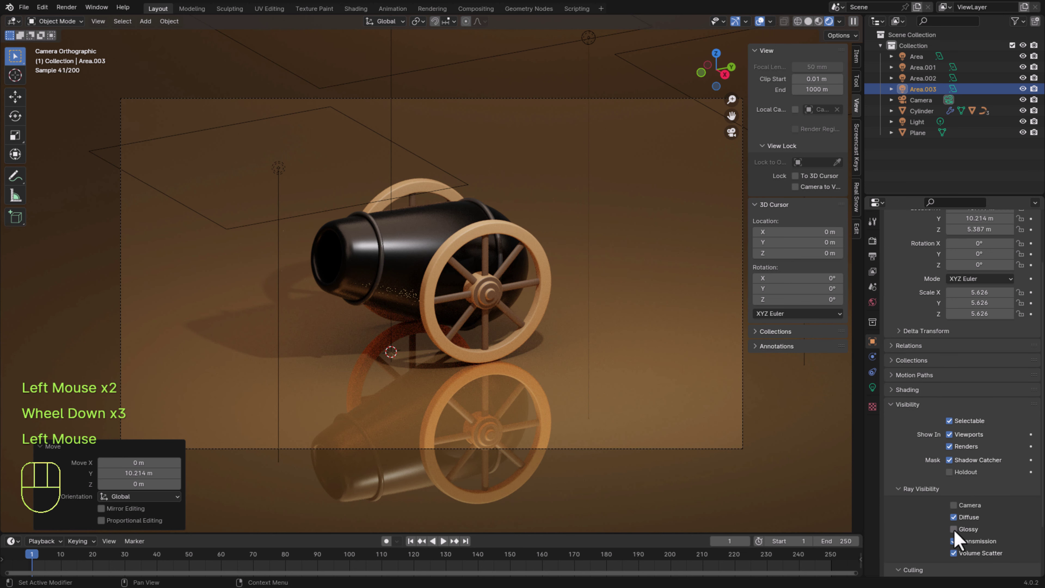
pyautogui.click(955, 530)
pyautogui.click(954, 530)
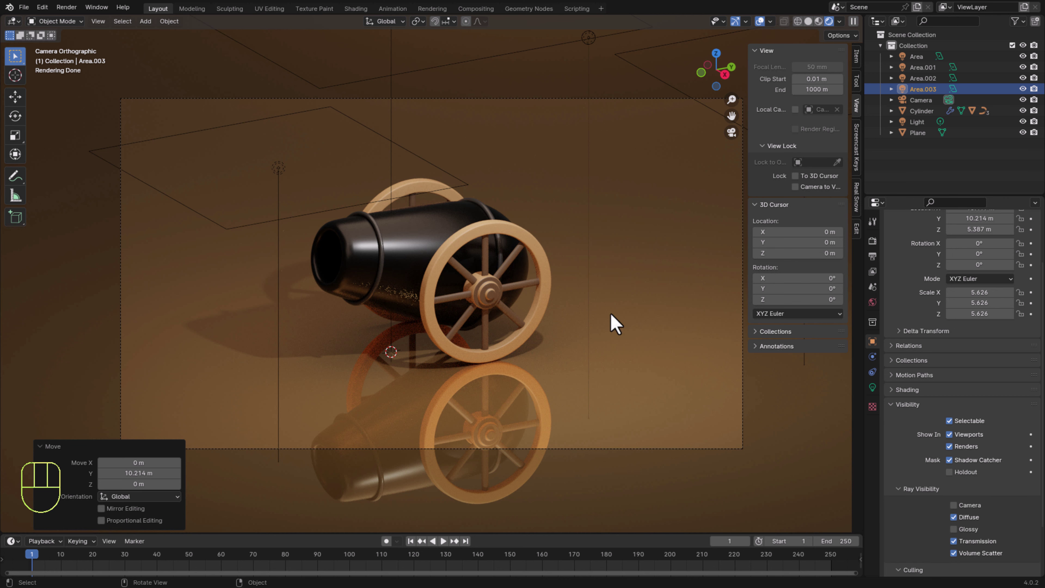
# Move the newest area light about -1.498 m along Y and raise it about 0.43 m along Z.
pyautogui.press('KP_0')
pyautogui.press('KP_0')
pyautogui.scroll(4, 543, 252)
pyautogui.press('g')
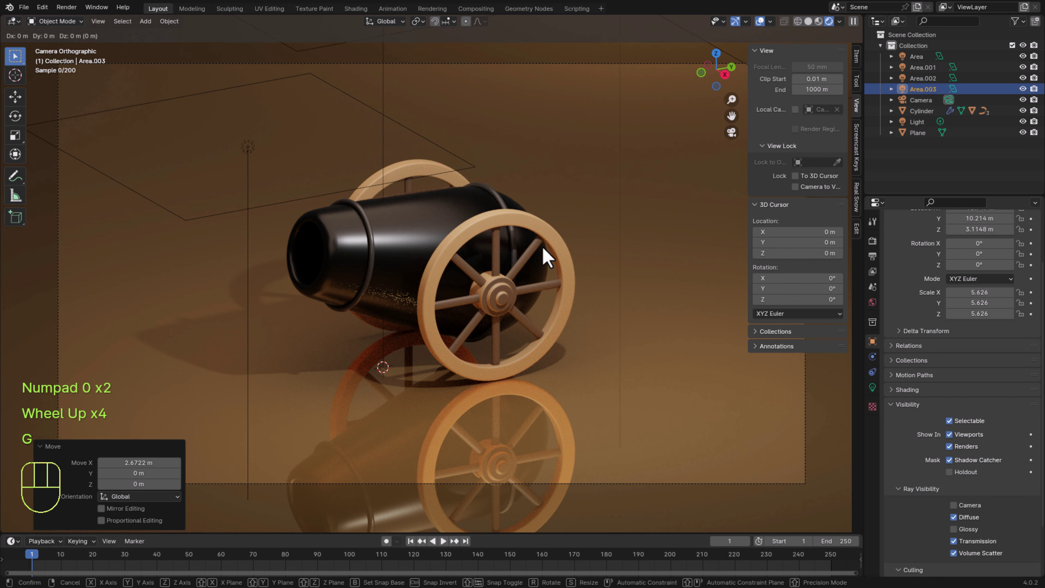
pyautogui.click(572, 276)
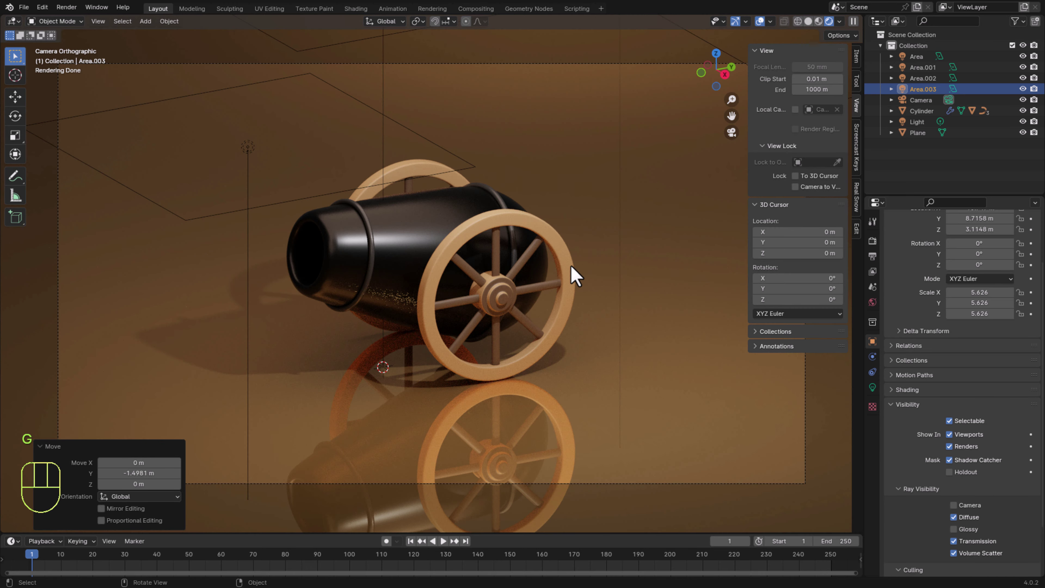
pyautogui.press('g')
pyautogui.press('z')
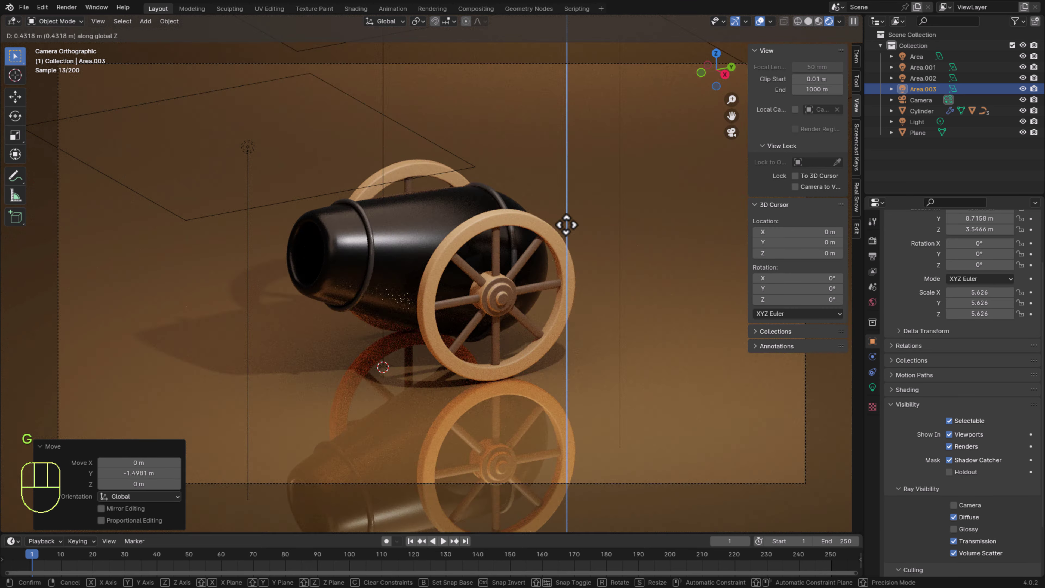
pyautogui.click(566, 226)
# Shift the newest area light about -0.047 m along Y and 2.912 m along X.
pyautogui.press('g')
pyautogui.press('y')
pyautogui.click(563, 304)
pyautogui.press('g')
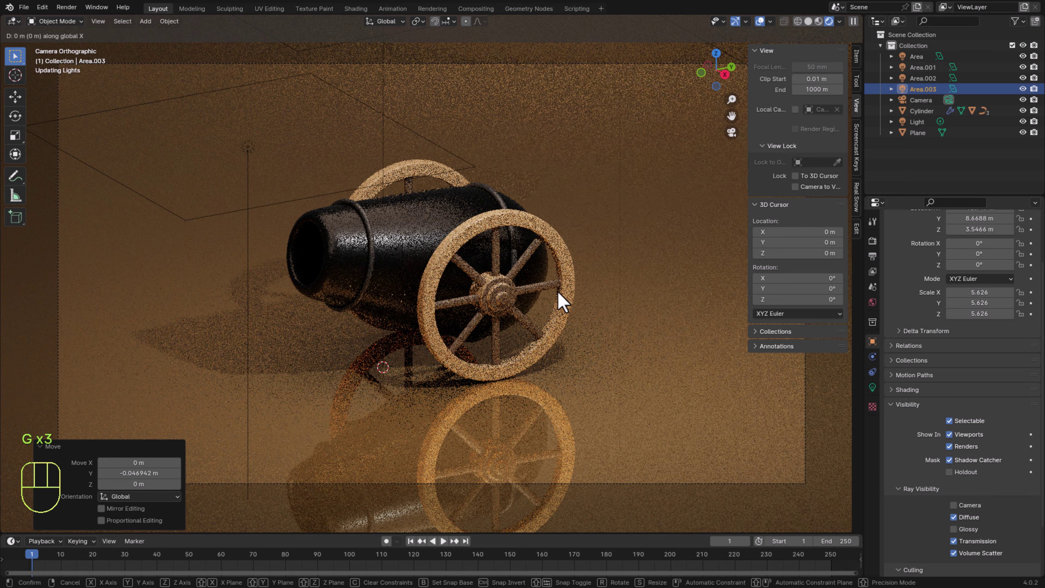
pyautogui.press('x')
pyautogui.click(574, 333)
pyautogui.scroll(-3, 574, 333)
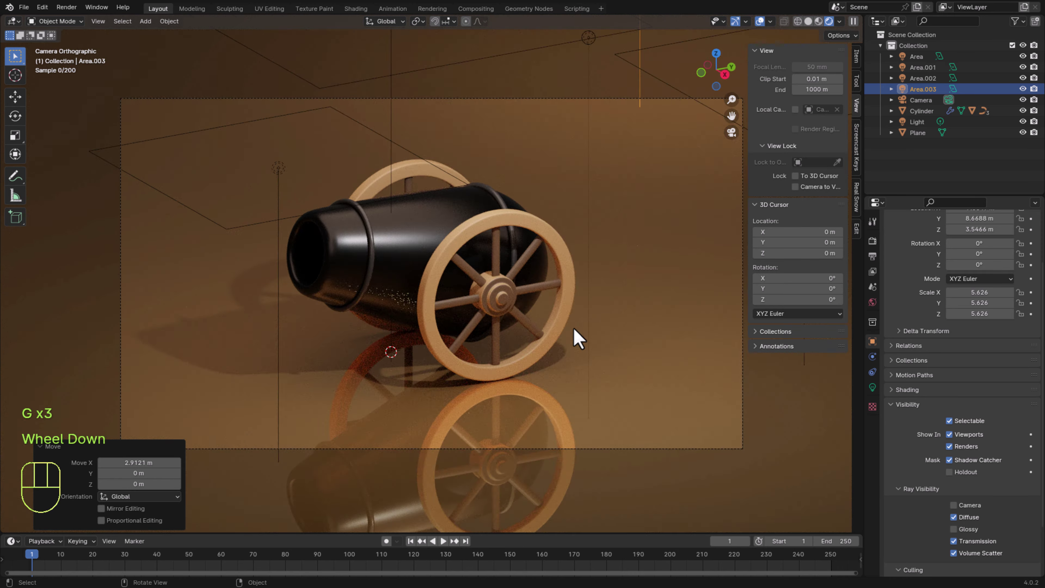
# Set the original area light's power to 300 W and save the file.
pyautogui.click(916, 56)
pyautogui.click(873, 387)
pyautogui.press('KP_0')
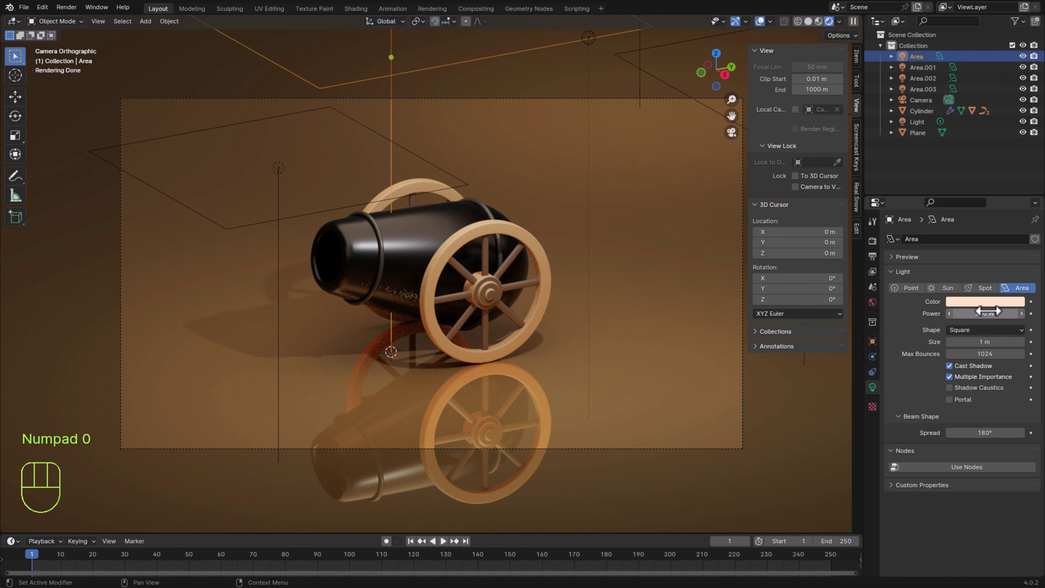
pyautogui.hotkey('ctrl', 's')
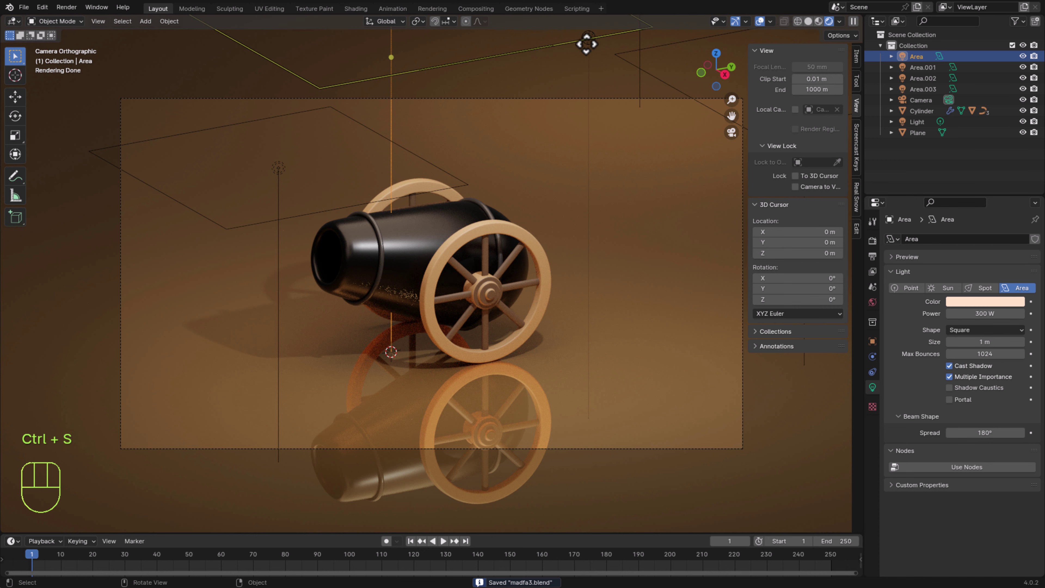
# Tint the point light a pale pink colour.
pyautogui.click(916, 121)
pyautogui.click(985, 301)
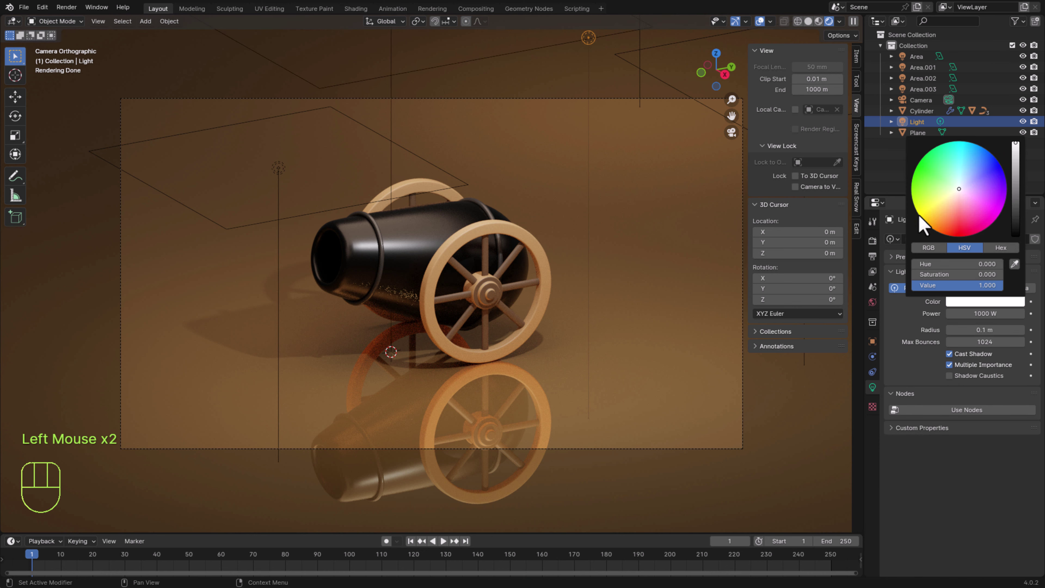
pyautogui.moveTo(942, 205); pyautogui.dragTo(957, 191)
pyautogui.click(959, 194)
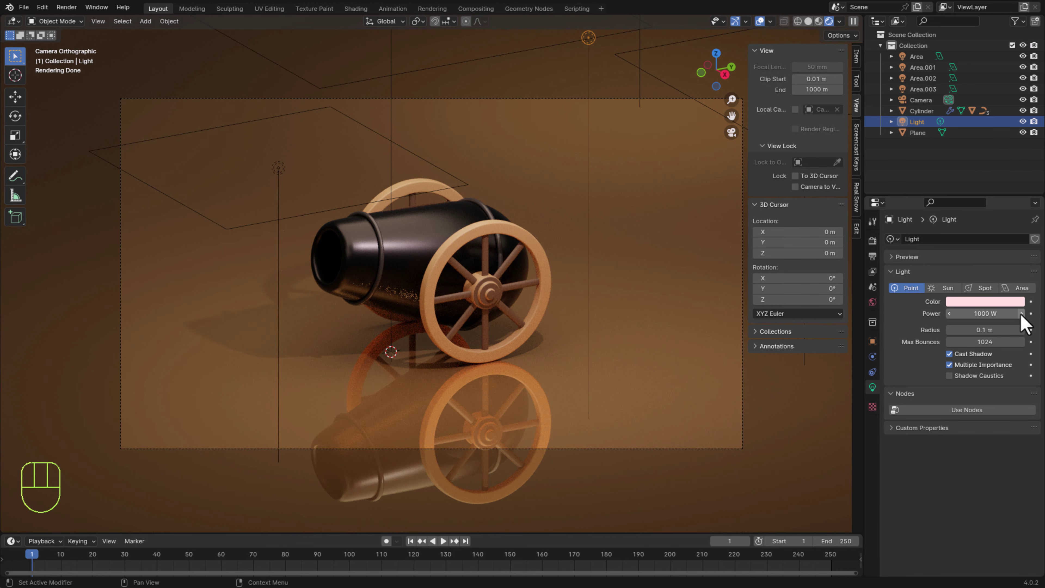
# Duplicate the point light, offset the copy about -8.28 m along X, and shift it in the positive Y direction.
pyautogui.hotkey('shift', 'd')
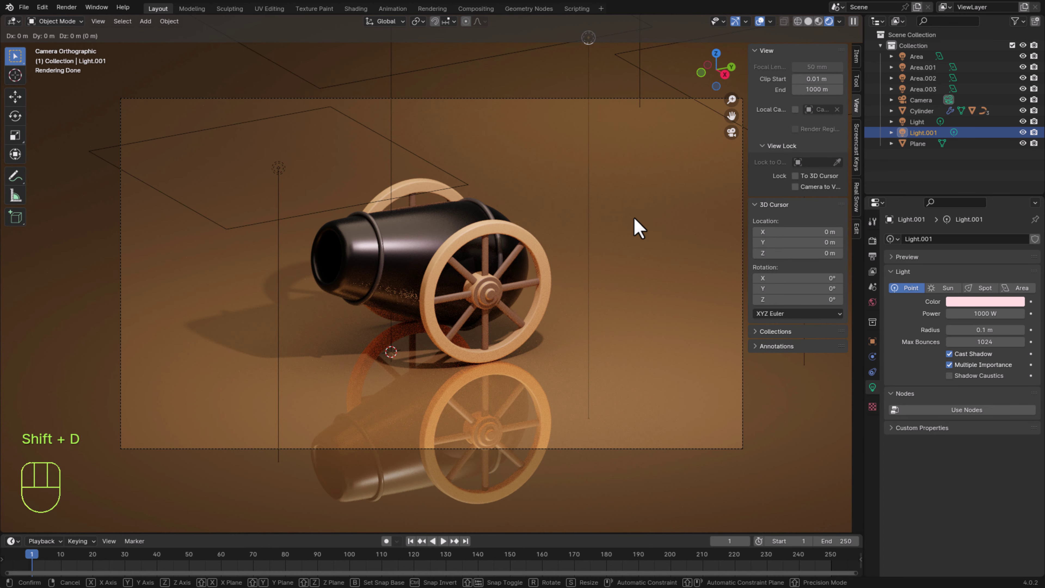
pyautogui.press('x')
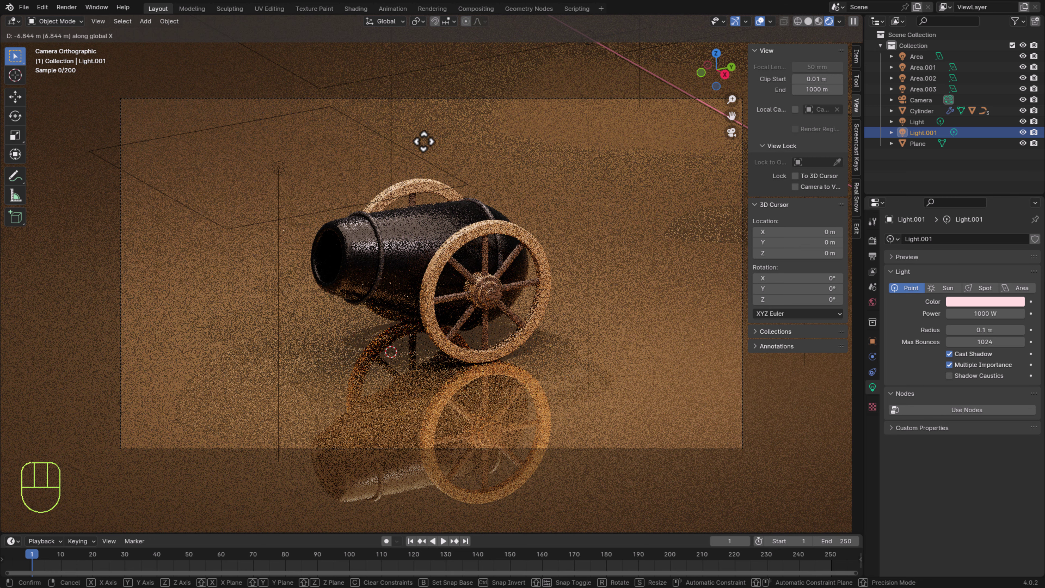
pyautogui.click(399, 137)
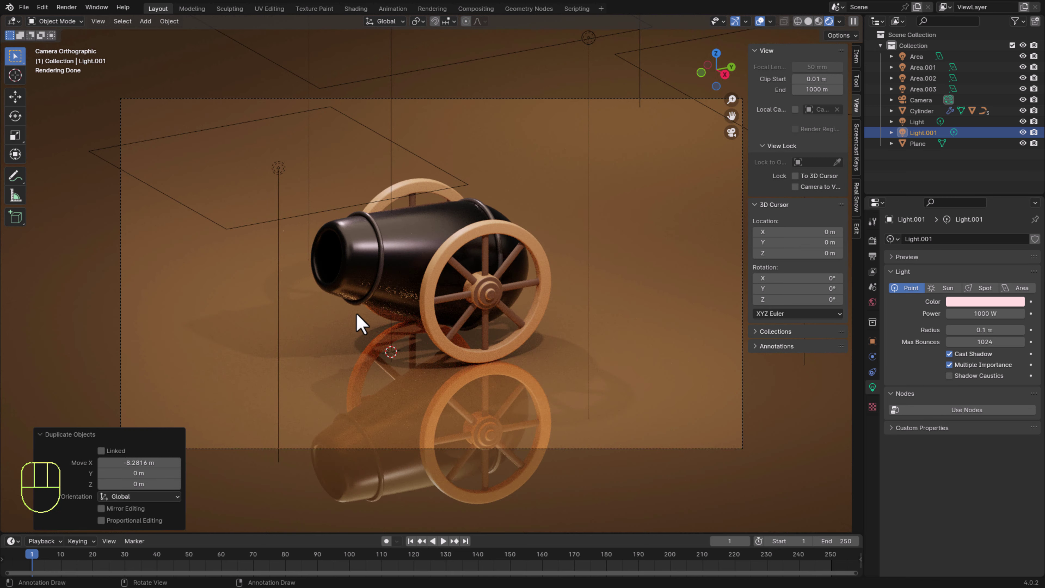
pyautogui.press('g')
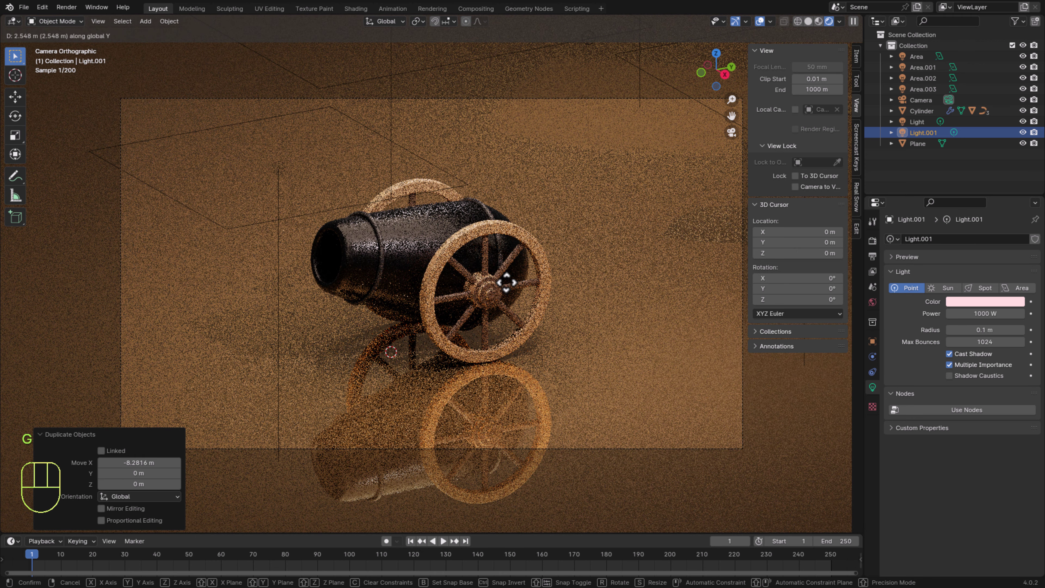
pyautogui.click(544, 269)
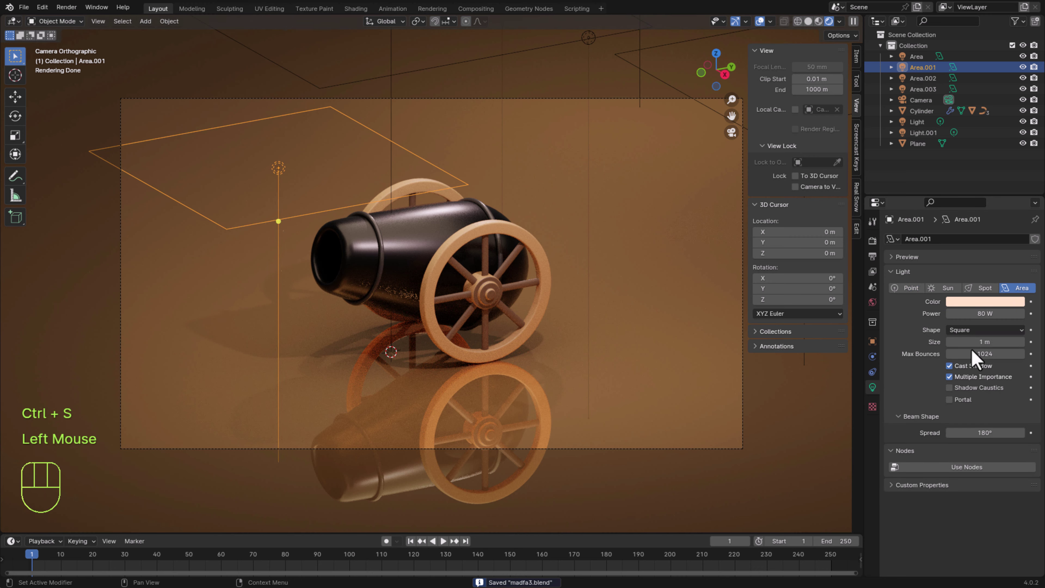
# Set the power of the area light above the cannon's muzzle to 200 W.
pyautogui.write('00')
pyautogui.press('Return')
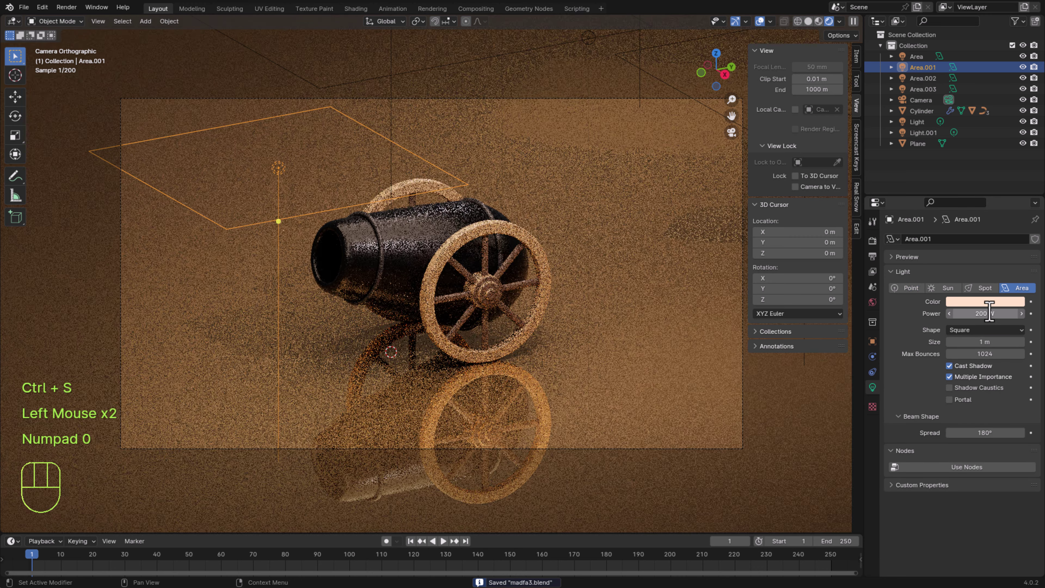
# Set the area light above the cannon's muzzle to 300 W and shift it about 1.23 m along X.
pyautogui.doubleClick(981, 315)
pyautogui.write('30')
pyautogui.press('Return')
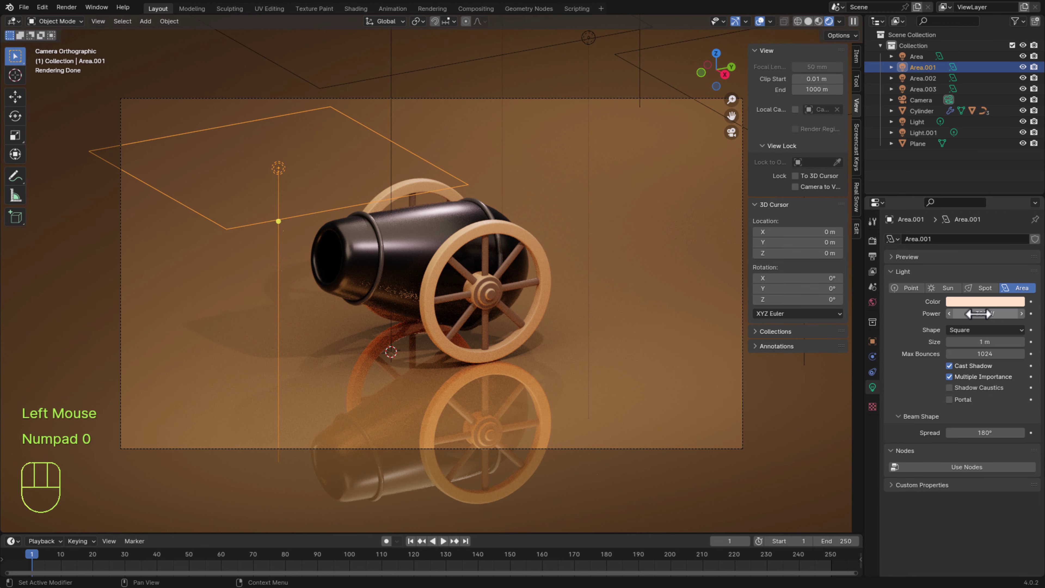
pyautogui.press('g')
pyautogui.press('x')
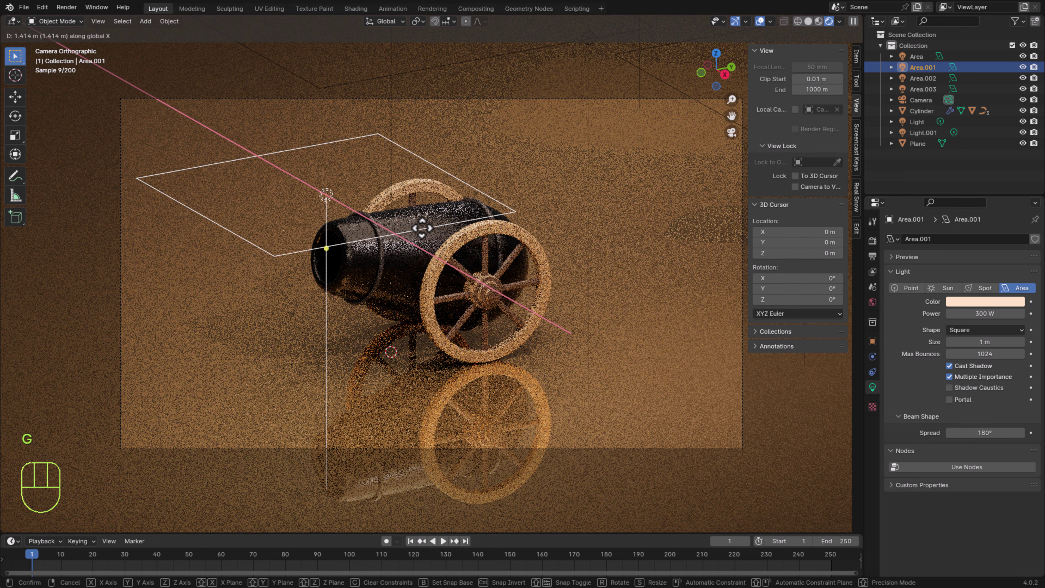
pyautogui.click(416, 224)
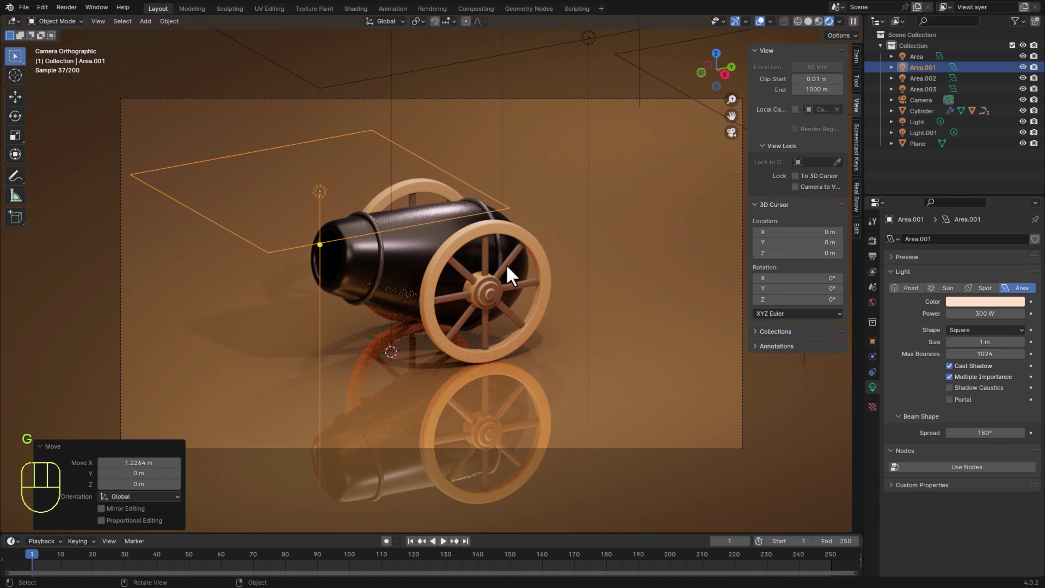
# Duplicate the muzzle area light in the negative X direction and set the original area light's power to 500 W.
pyautogui.hotkey('shift', 'd')
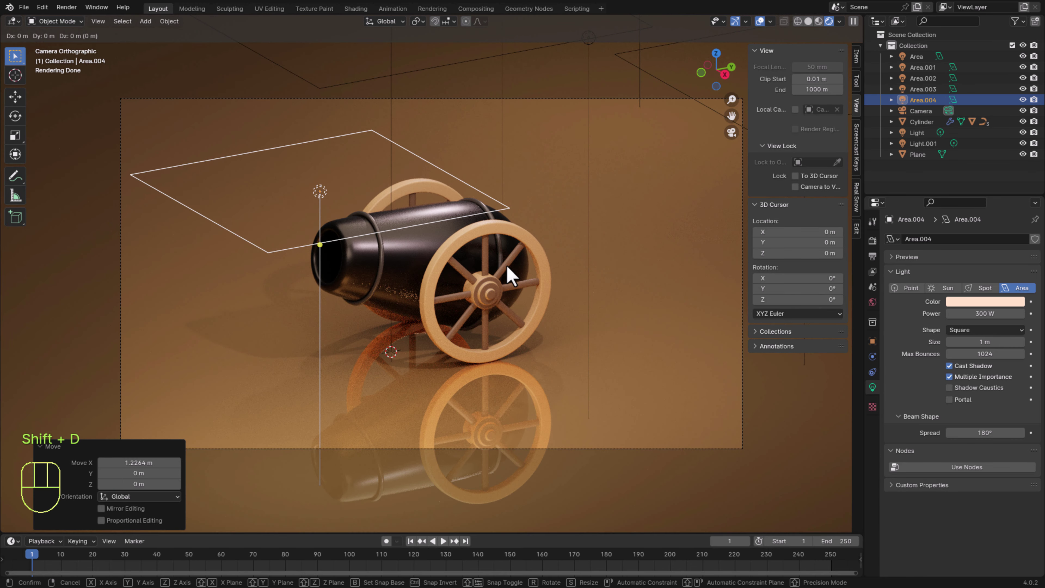
pyautogui.press('x')
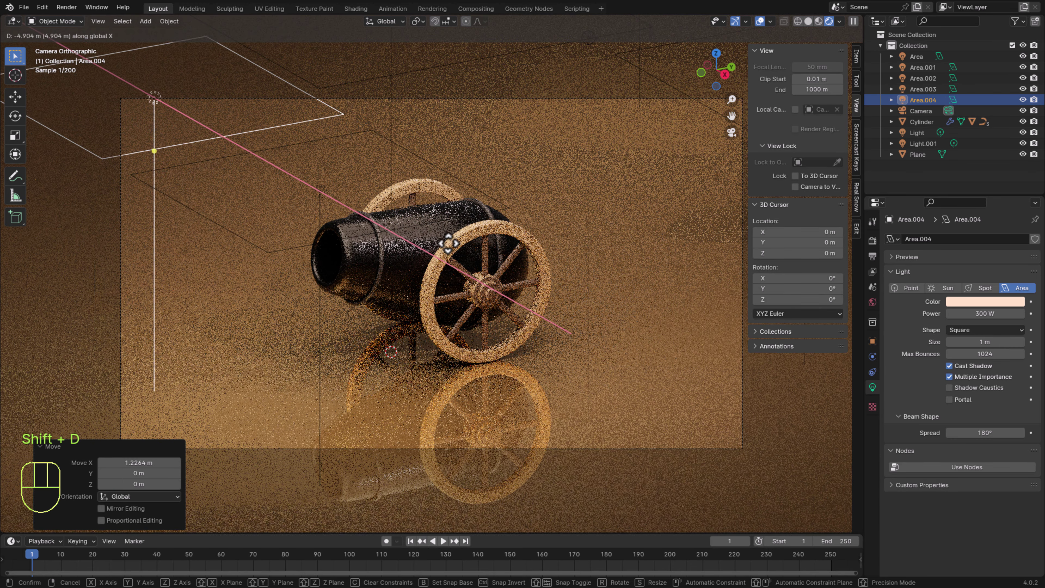
pyautogui.write('00')
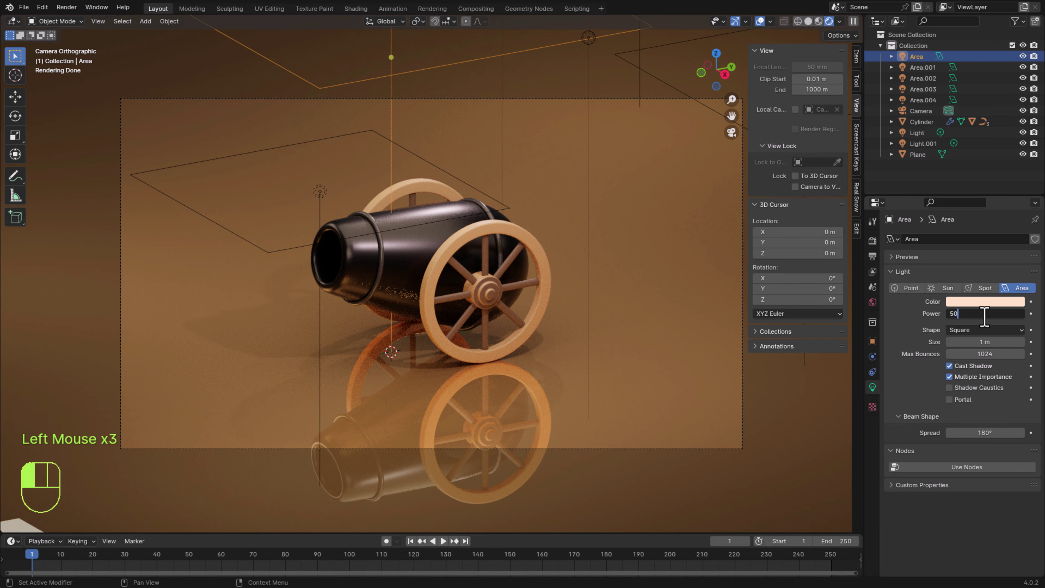
pyautogui.press('Return')
# Tint the second point light pink with hue 0.915 and saturation 0.533, and open the original point light's colour for editing.
pyautogui.scroll(-3, 485, 198)
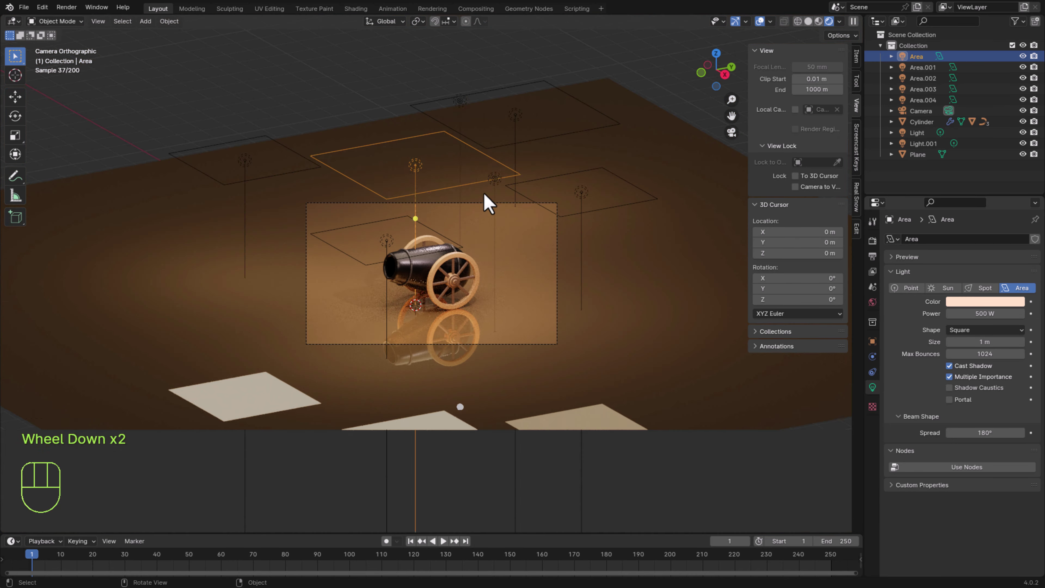
pyautogui.click(487, 189)
pyautogui.scroll(4, 487, 193)
pyautogui.click(985, 302)
pyautogui.moveTo(967, 193); pyautogui.dragTo(968, 204)
pyautogui.scroll(-1, 616, 266)
pyautogui.click(985, 302)
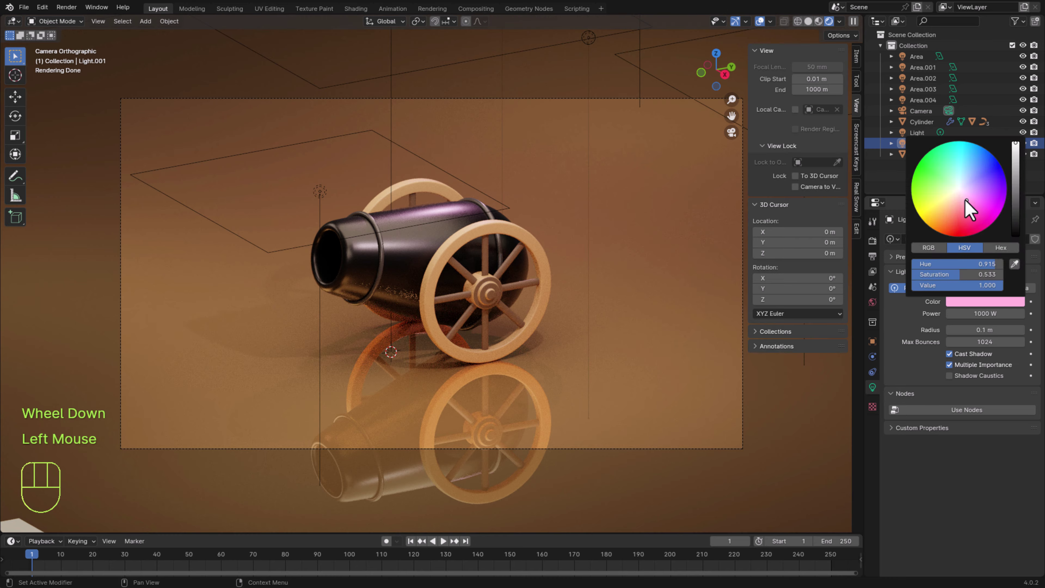
pyautogui.click(985, 302)
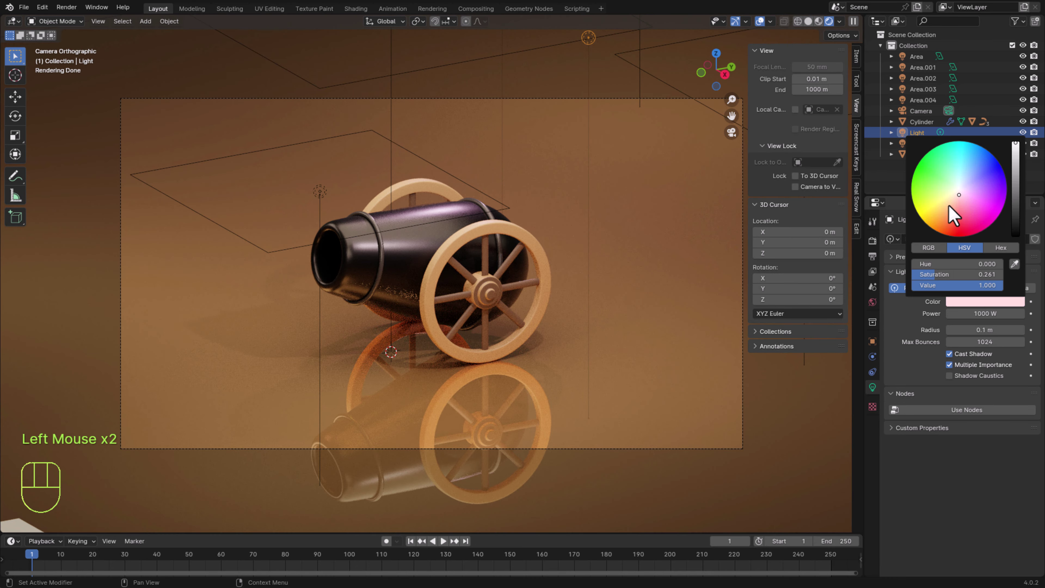
# Set the Area.002 light to 300 W and tint it pale violet with hue 0.771 and saturation 0.409.
pyautogui.click(668, 82)
pyautogui.click(985, 302)
pyautogui.click(970, 200)
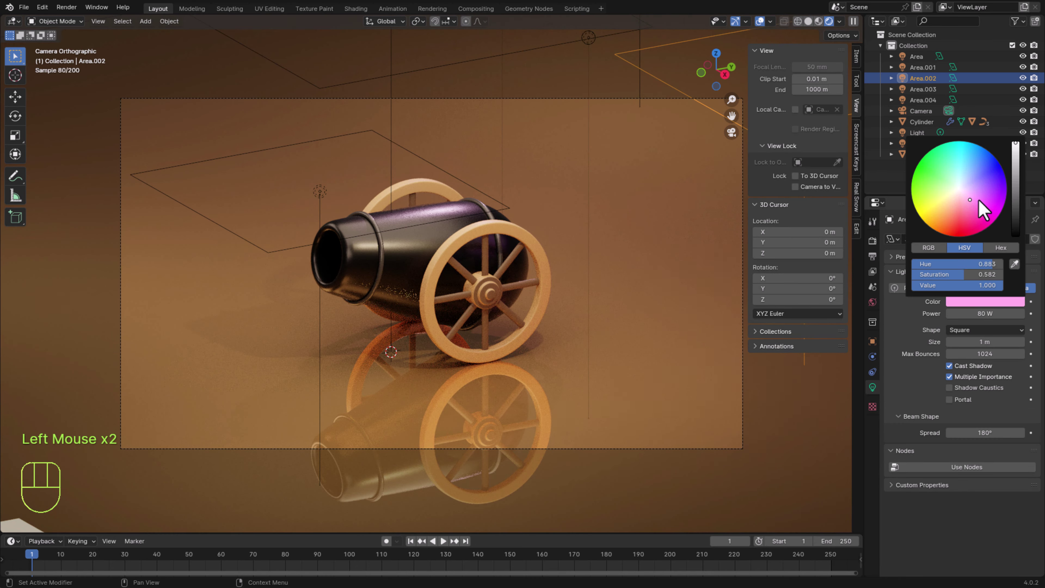
pyautogui.moveTo(1016, 314); pyautogui.dragTo(995, 313)
pyautogui.press('KP_0')
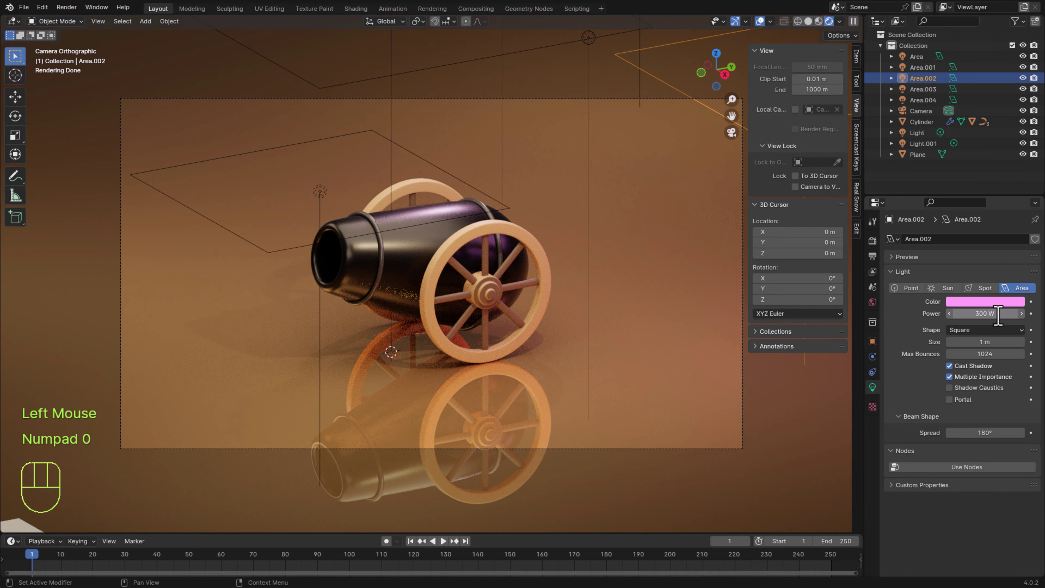
pyautogui.click(992, 303)
pyautogui.click(969, 190)
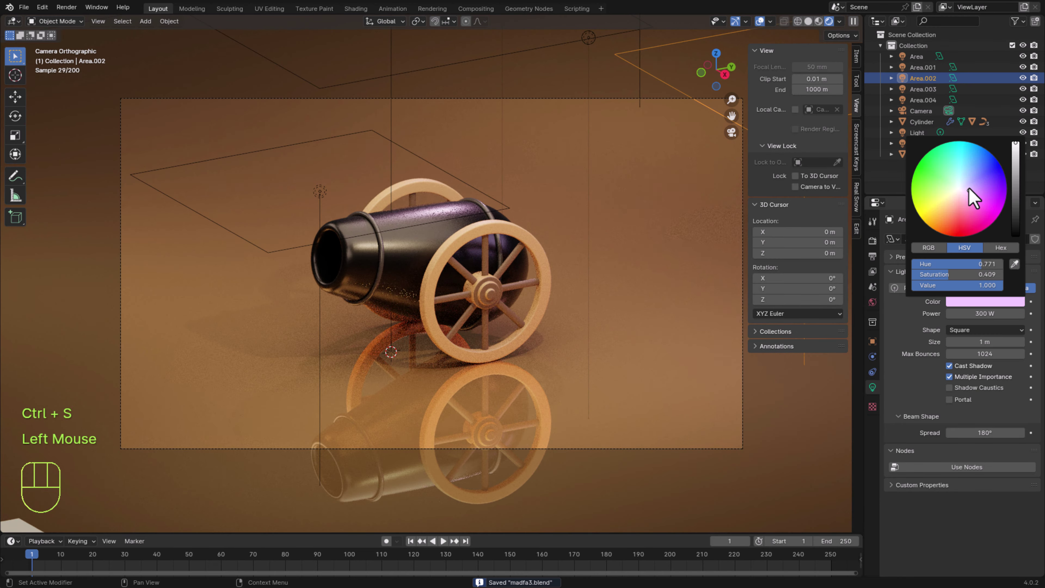
# Set the Area.003 light's power to 500 W and open the muzzle area light's power value for editing.
pyautogui.click(578, 187)
pyautogui.scroll(-2, 548, 233)
pyautogui.click(548, 233)
pyautogui.scroll(3, 548, 233)
pyautogui.click(550, 293)
pyautogui.press('KP_0')
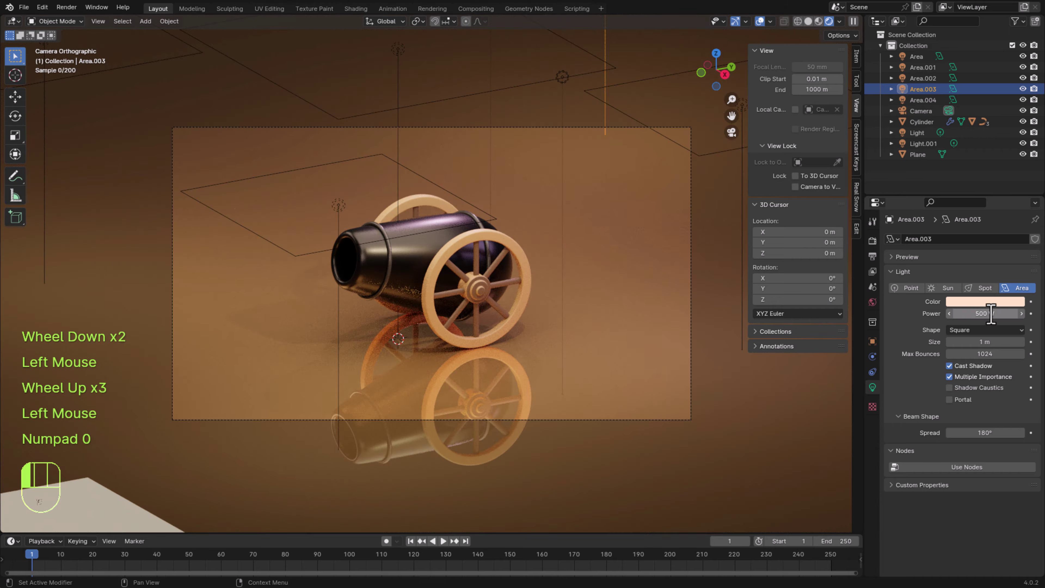
pyautogui.scroll(1, 550, 293)
pyautogui.click(319, 197)
pyautogui.click(320, 197)
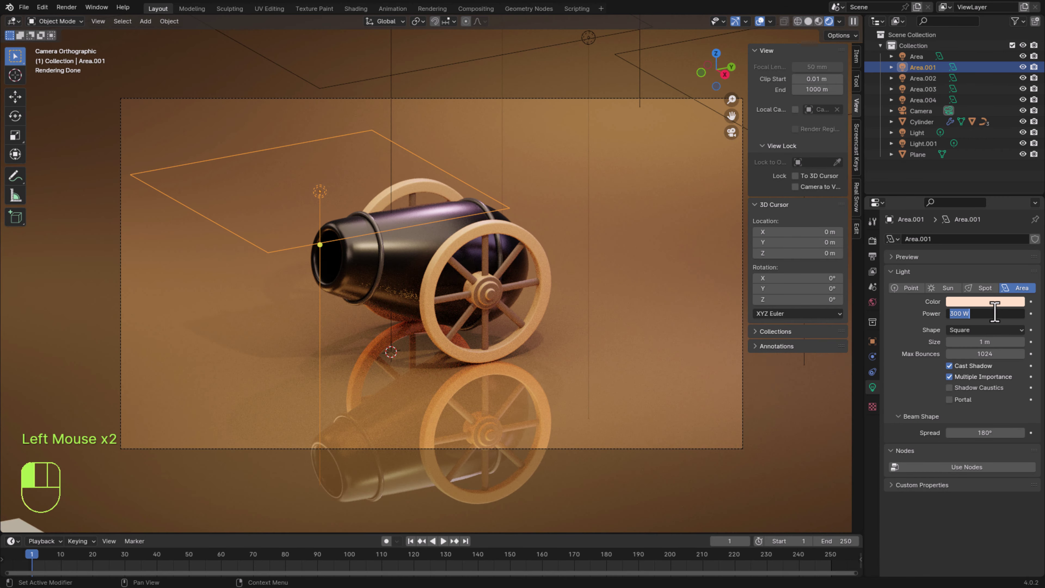
# Set the power of the newly duplicated Area.004 light to 600 W and save the file.
pyautogui.scroll(-1, 415, 318)
pyautogui.click(415, 318)
pyautogui.click(414, 318)
pyautogui.scroll(2, 415, 318)
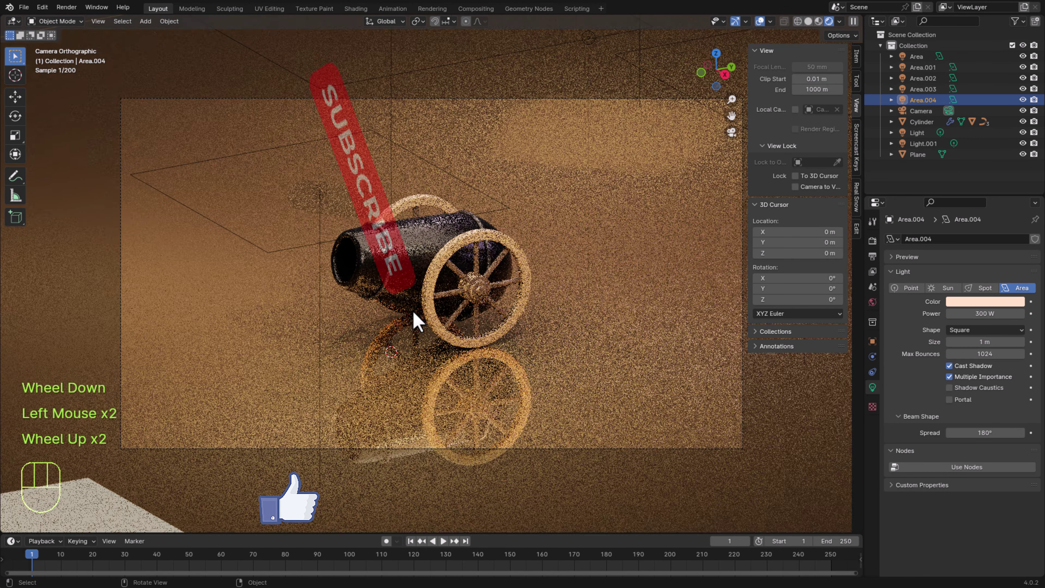
pyautogui.click(415, 319)
pyautogui.press('KP_0')
pyautogui.click(986, 313)
pyautogui.write('600')
pyautogui.press('Return')
pyautogui.hotkey('ctrl', 's')
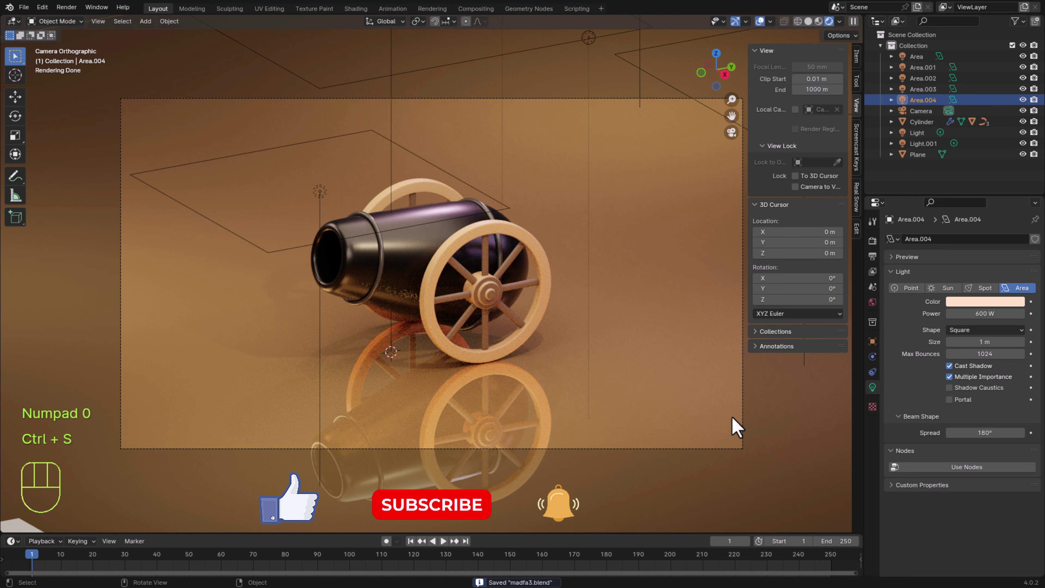
# Select the camera and lock it to the view, undoing the slight trial orbit.
pyautogui.click(742, 413)
pyautogui.click(743, 414)
pyautogui.click(742, 413)
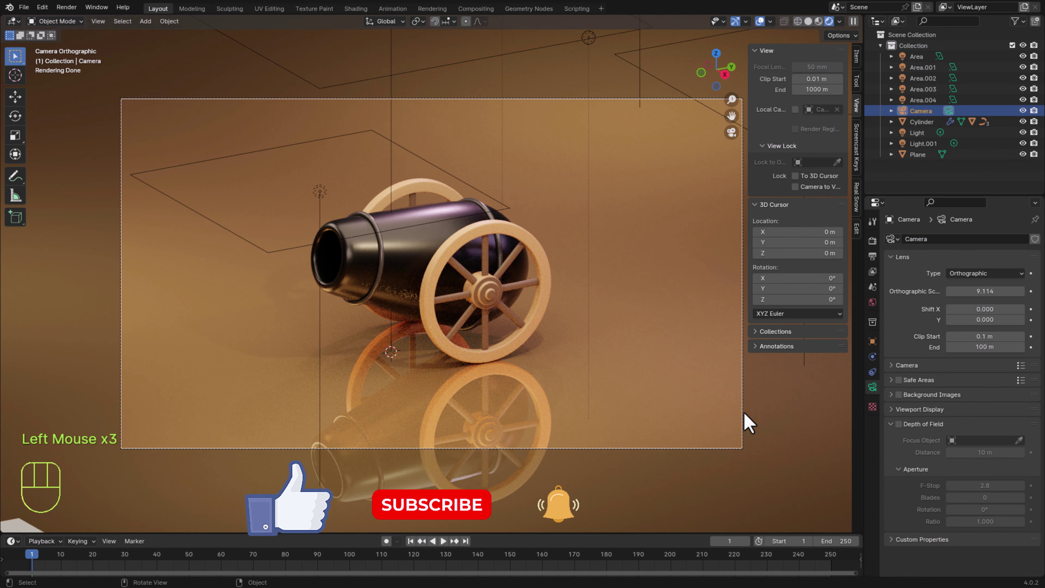
pyautogui.click(795, 187)
pyautogui.moveTo(628, 313); pyautogui.dragTo(632, 318, button='middle')
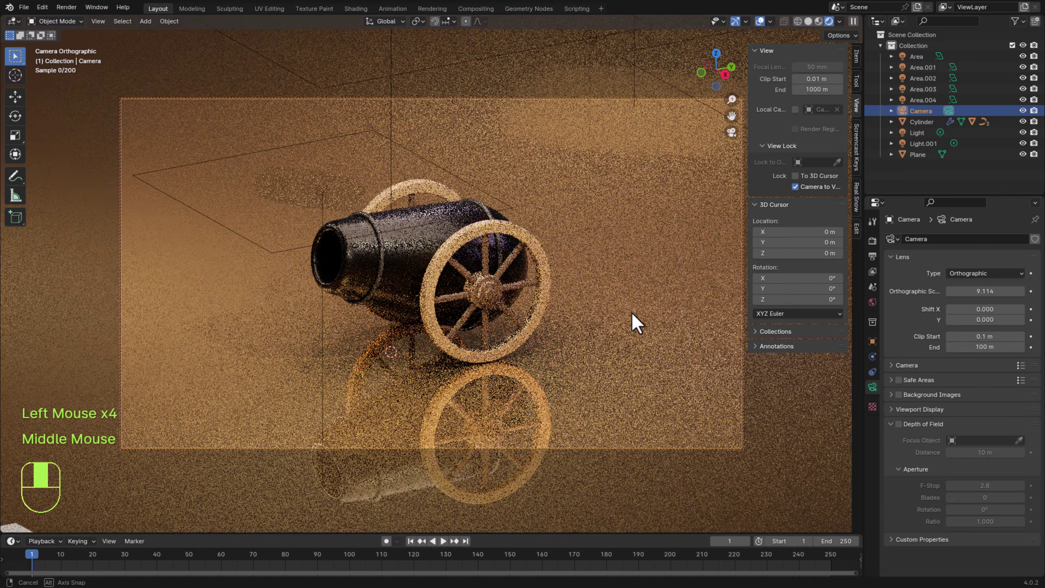
pyautogui.hotkey('ctrl', 'z')
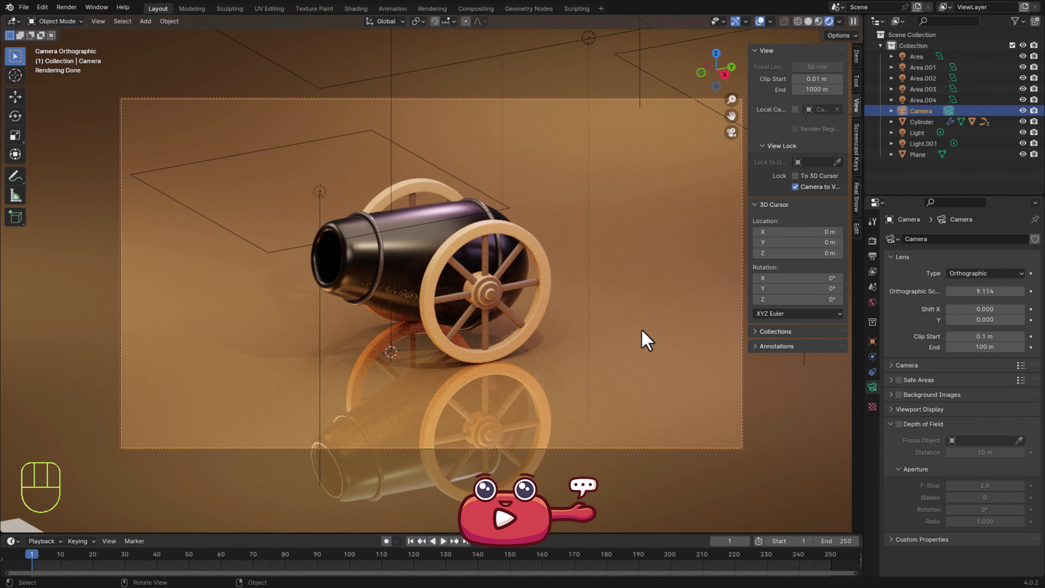
# Duplicate the pale violet area light, offset the copy about -2.25 m along Y, and raise it about 1.26 m.
pyautogui.click(743, 243)
pyautogui.hotkey('shift', 'd')
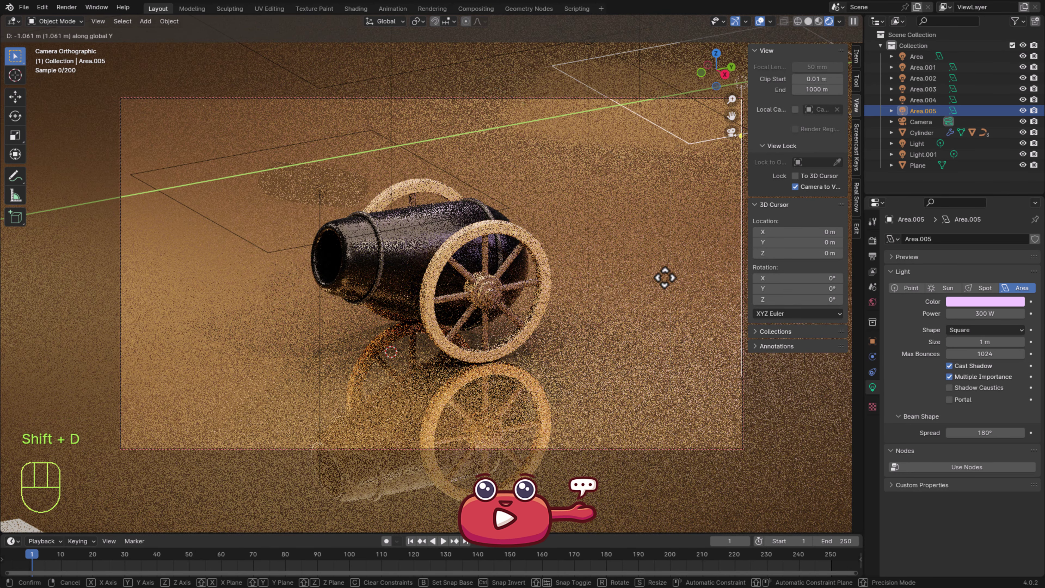
pyautogui.click(711, 369)
pyautogui.press('g')
pyautogui.press('z')
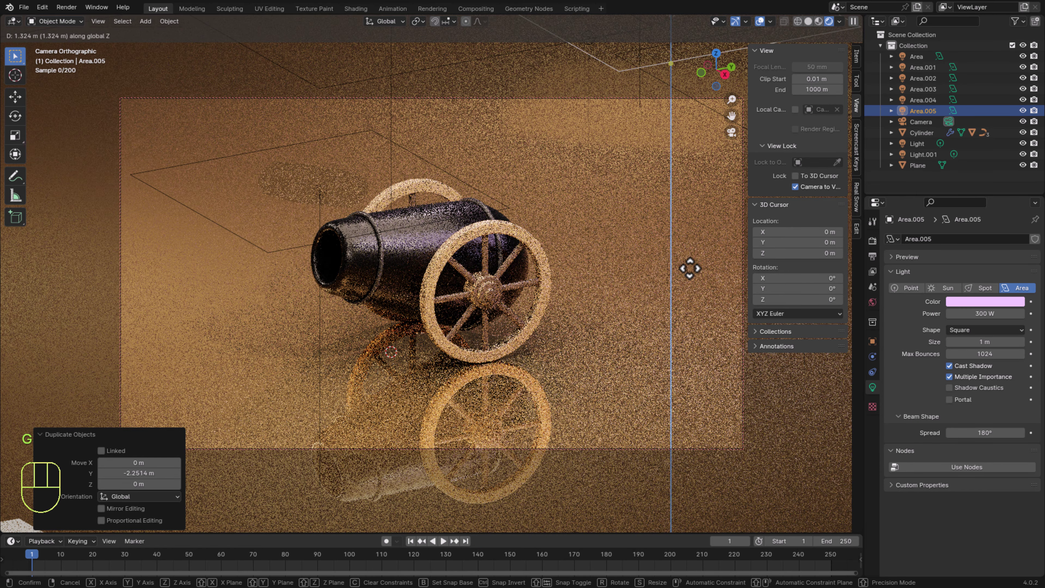
pyautogui.click(681, 248)
# Shift the raised violet copy a further -1.53 m along Y and open its light colour for editing.
pyautogui.press('g')
pyautogui.press('y')
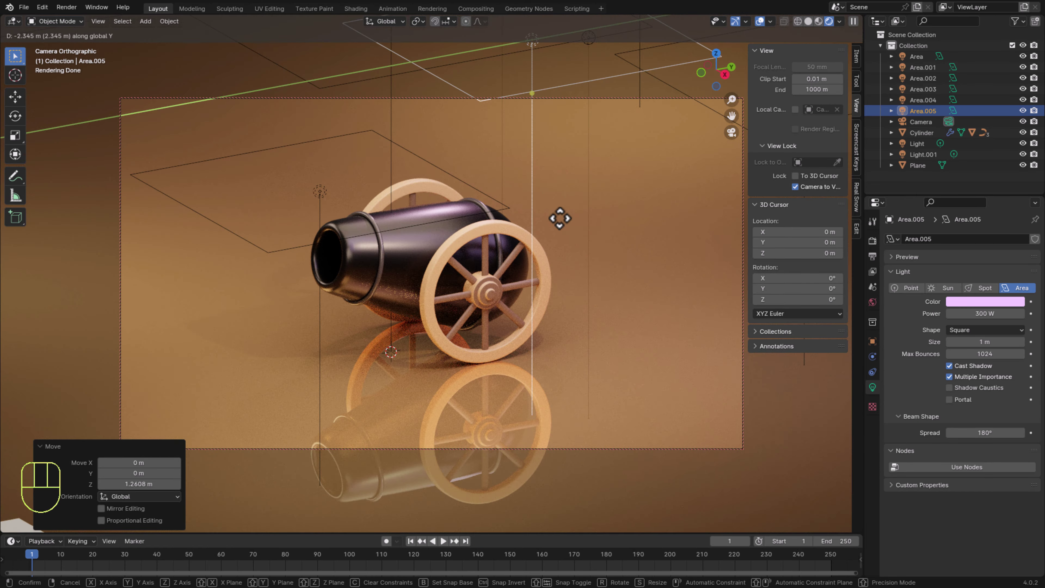
pyautogui.click(609, 208)
pyautogui.click(965, 302)
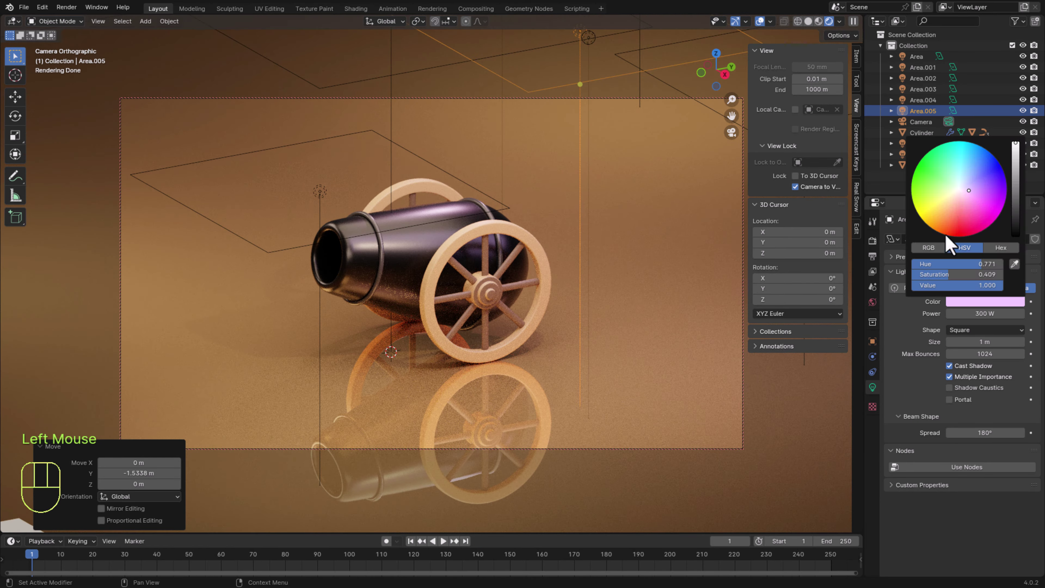